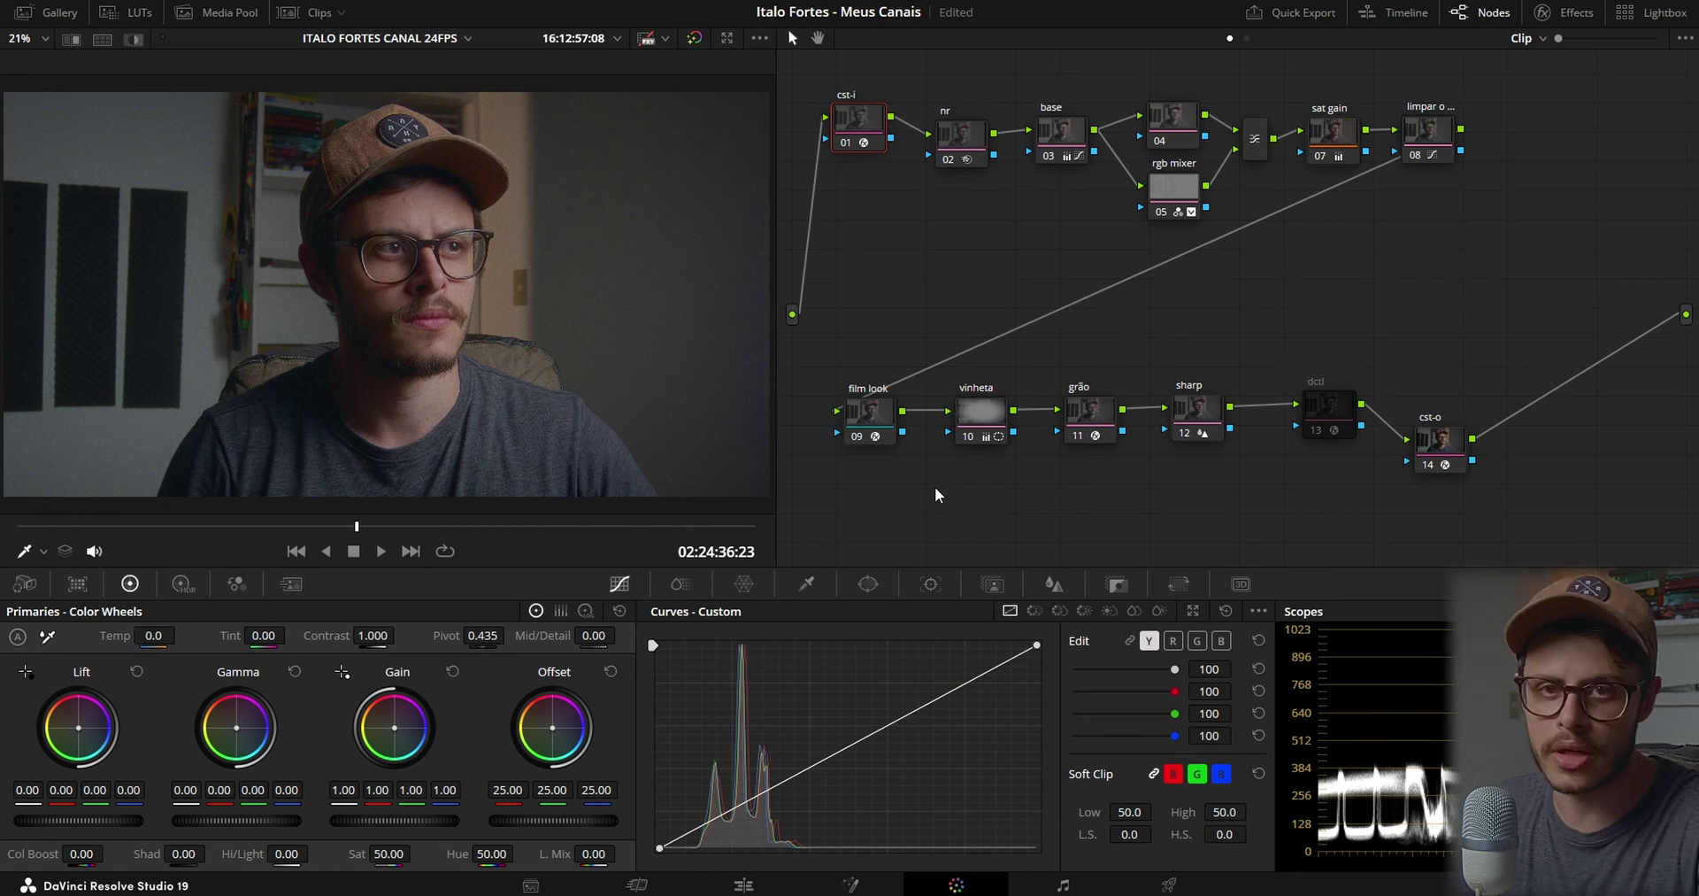
Review the project's Color Management settings for color science, timeline color space and output color space, and close Project Settings without changes
key(shift+9)
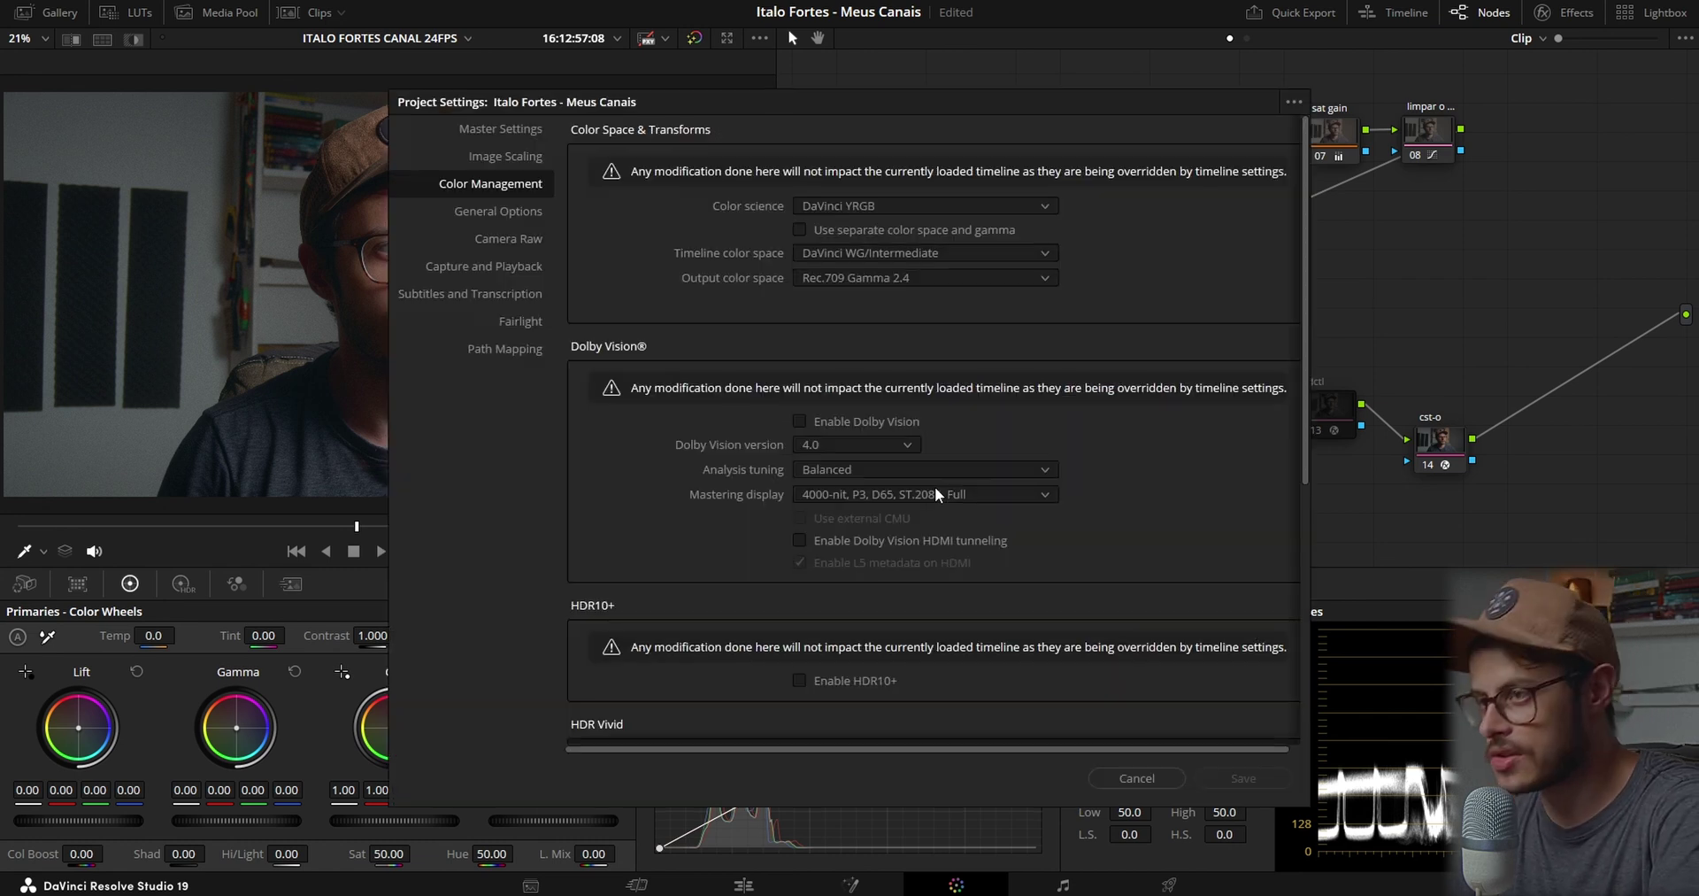
click(490, 132)
click(492, 158)
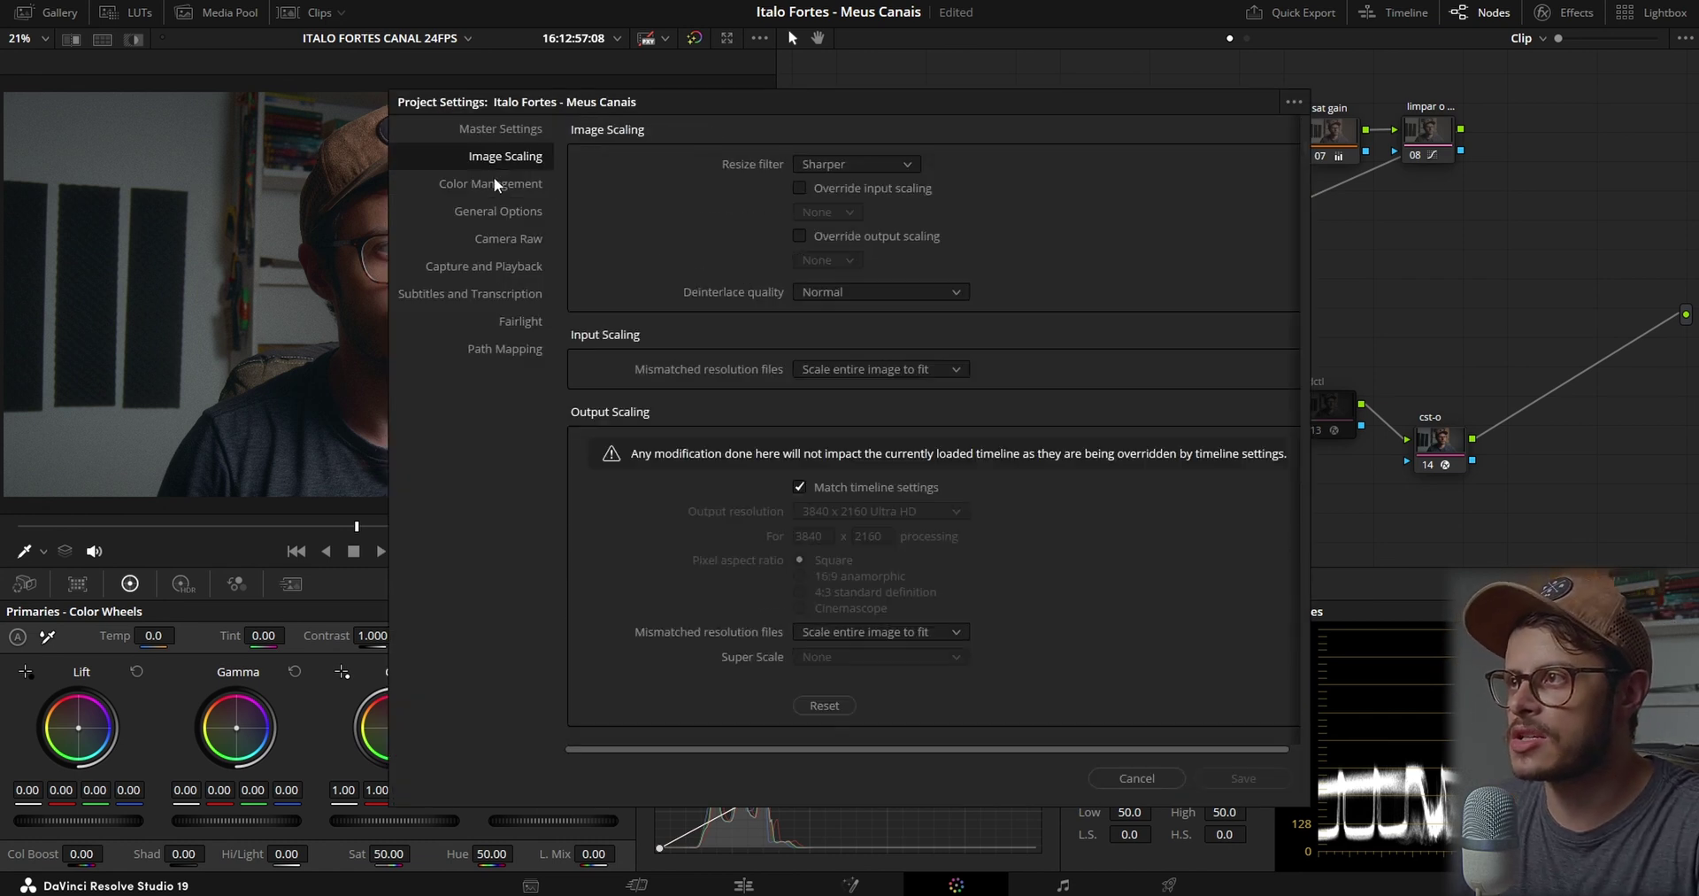
click(495, 185)
click(498, 324)
click(510, 193)
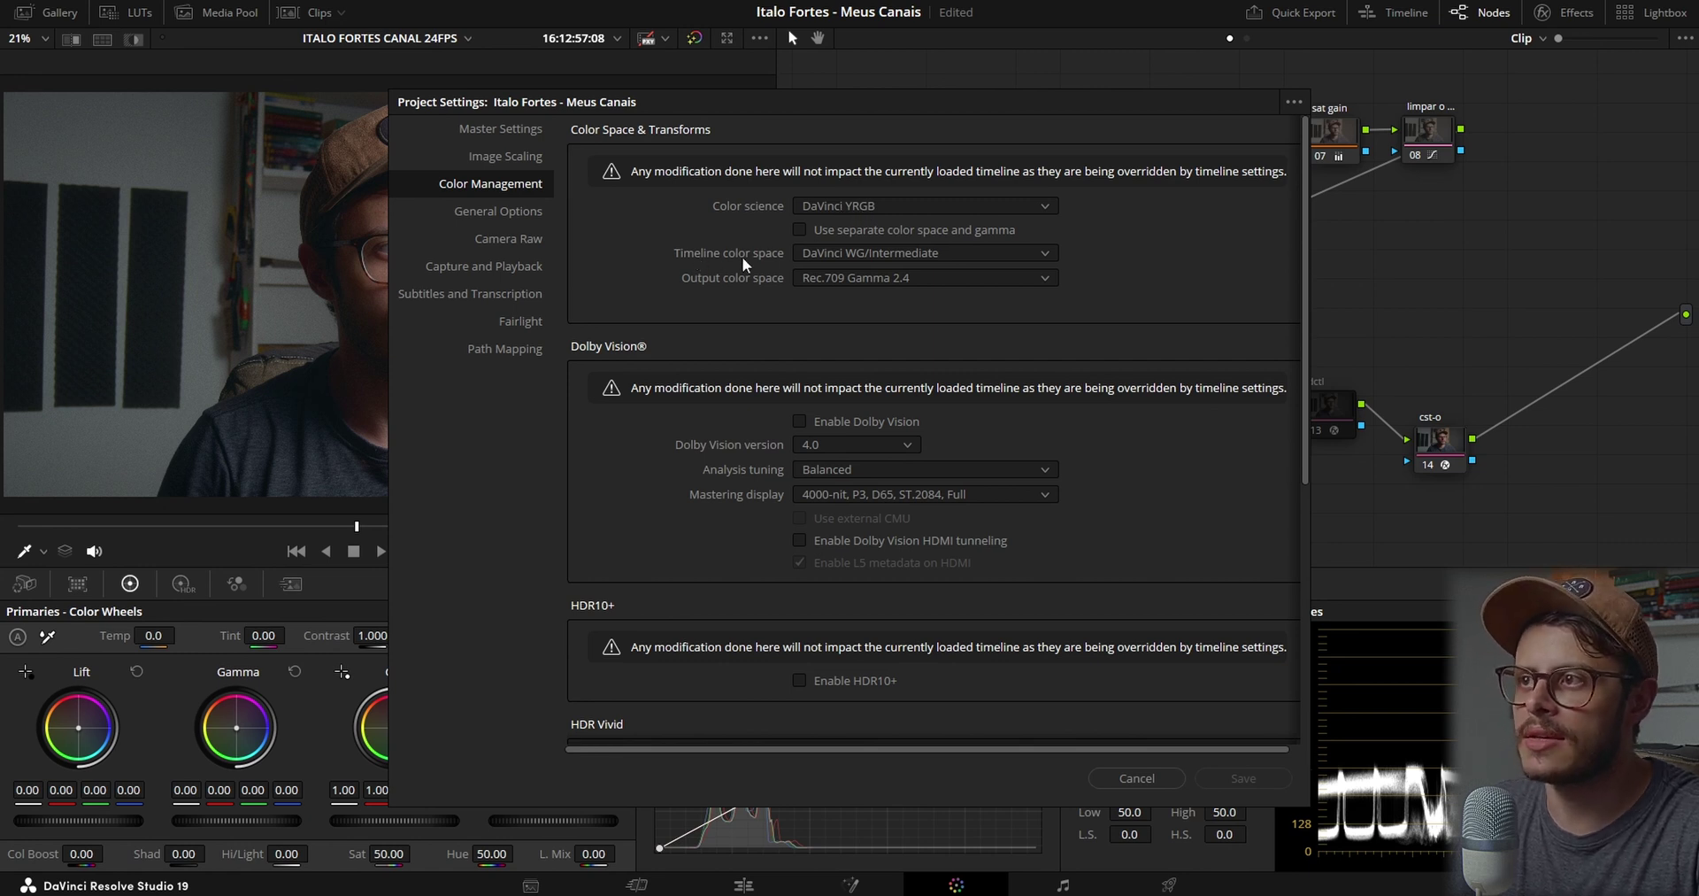
drag(873, 105, 559, 64)
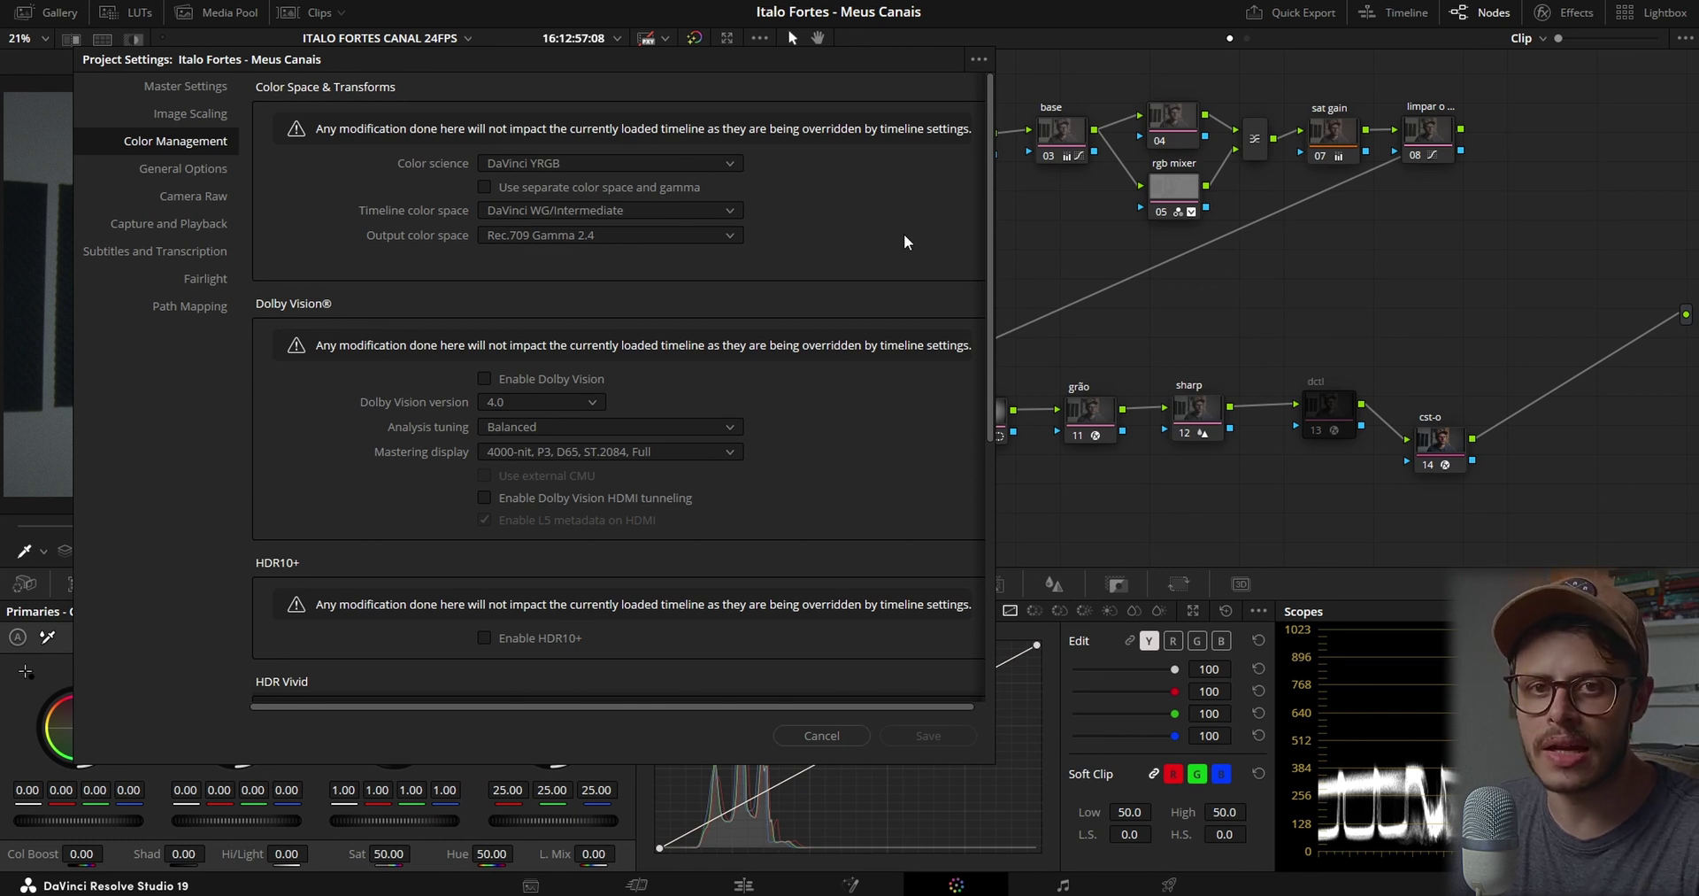
click(815, 737)
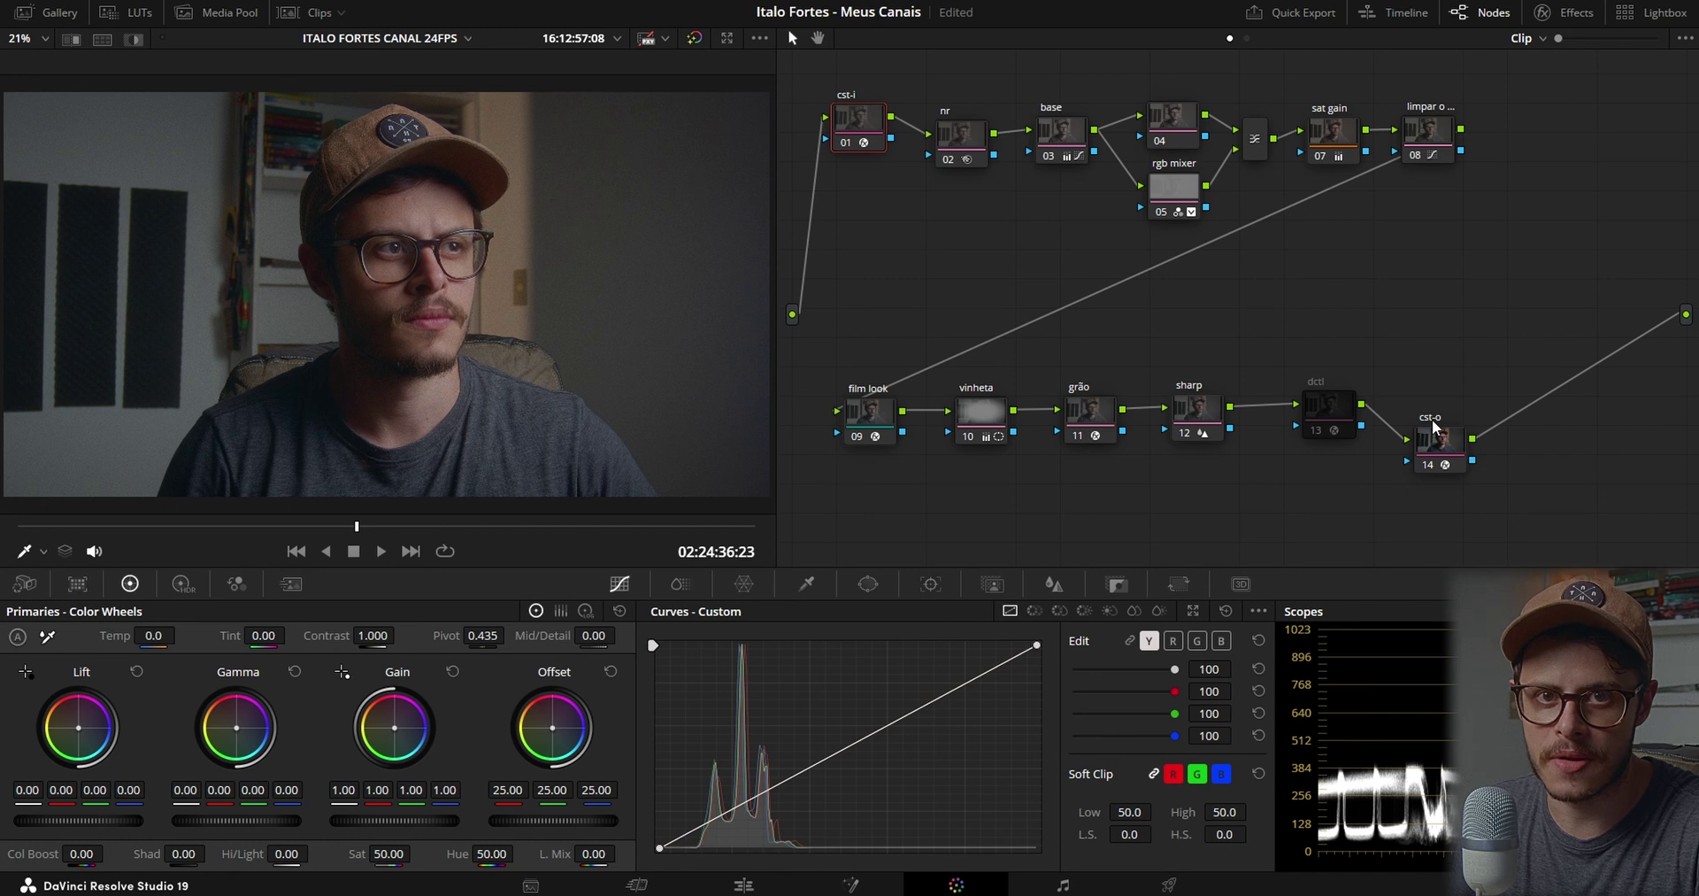
Spread the cst-i and cst-o nodes towards the outer ends of the node graph and shift nodes 02 to 08 away from cst-i
click(1459, 448)
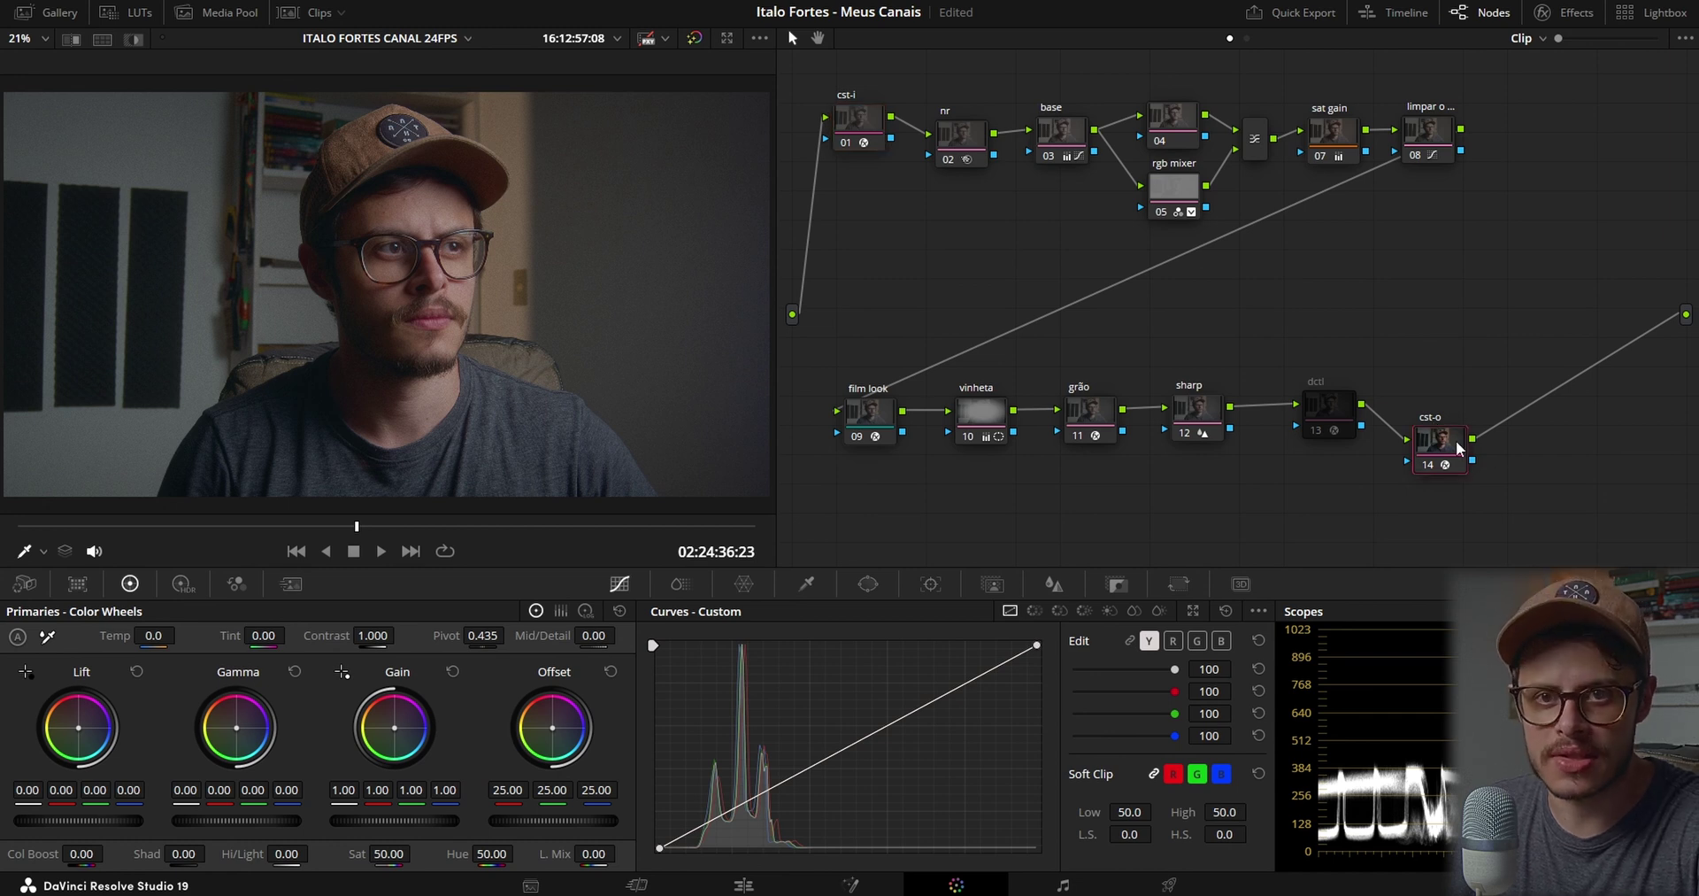
click(864, 120)
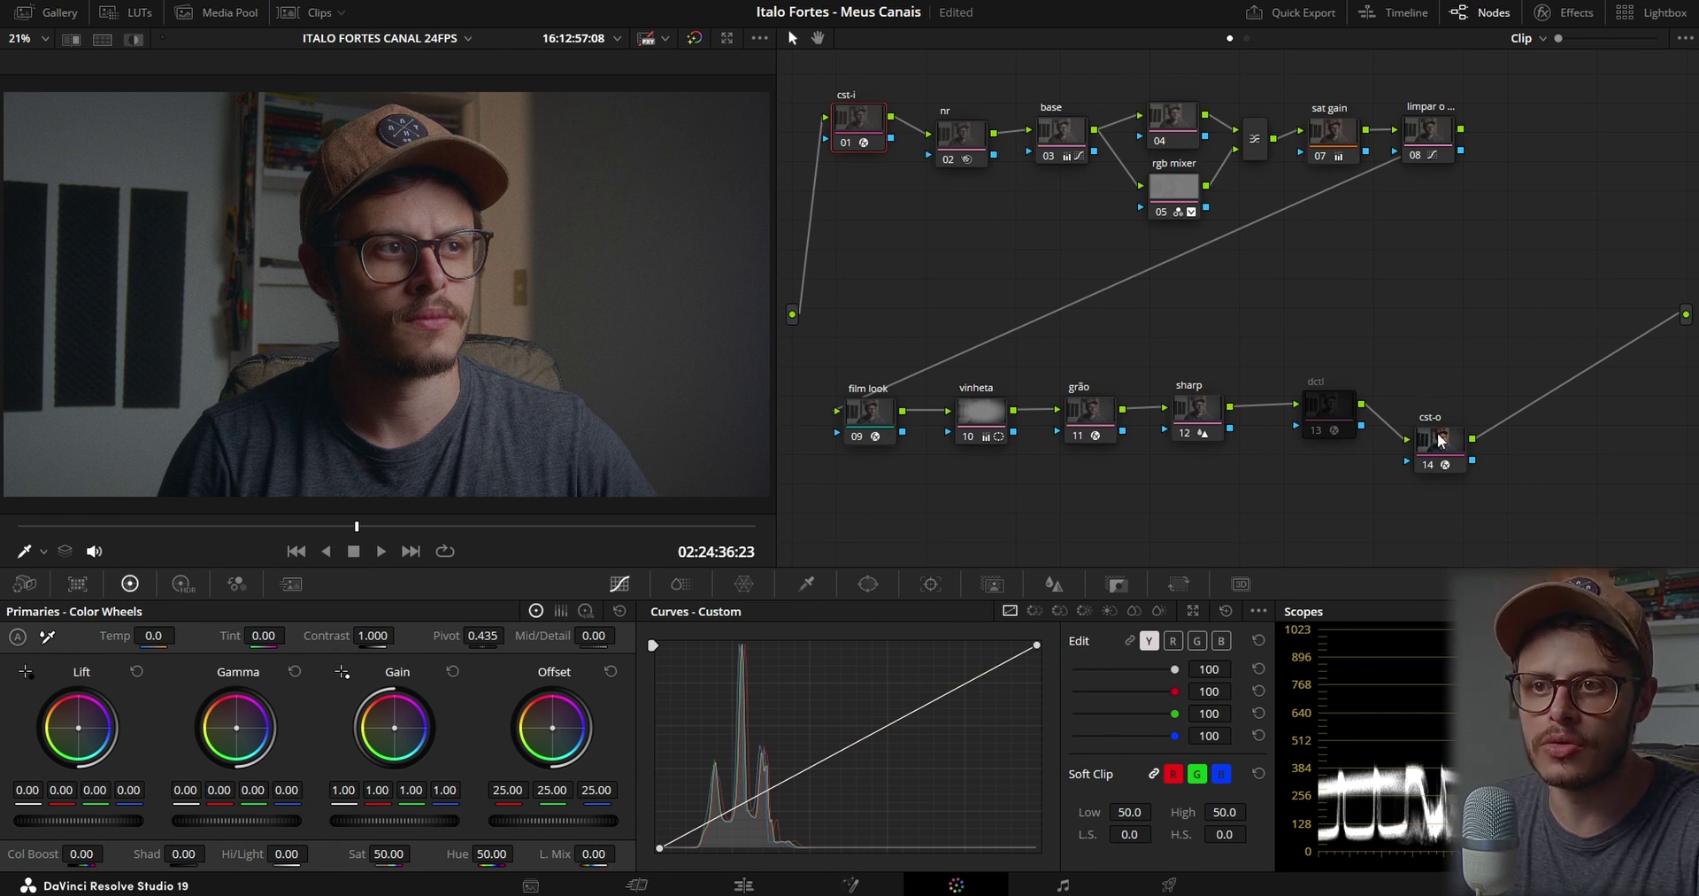
drag(1438, 440, 1555, 446)
drag(857, 131, 830, 130)
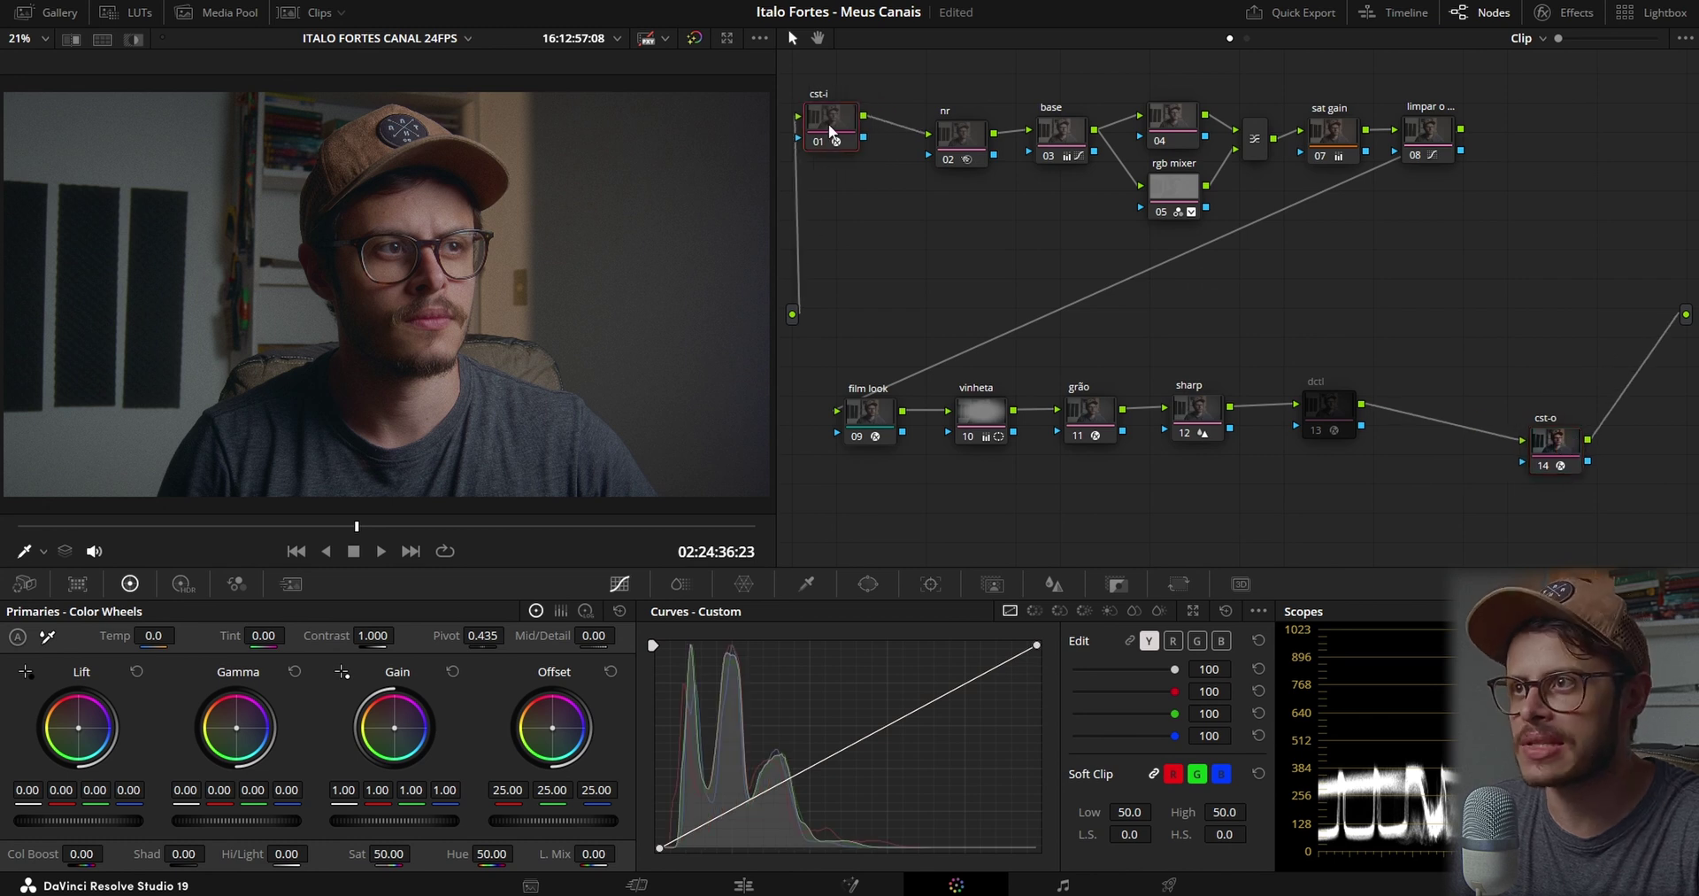
drag(928, 96, 1604, 265)
drag(1427, 144, 1497, 144)
click(1499, 150)
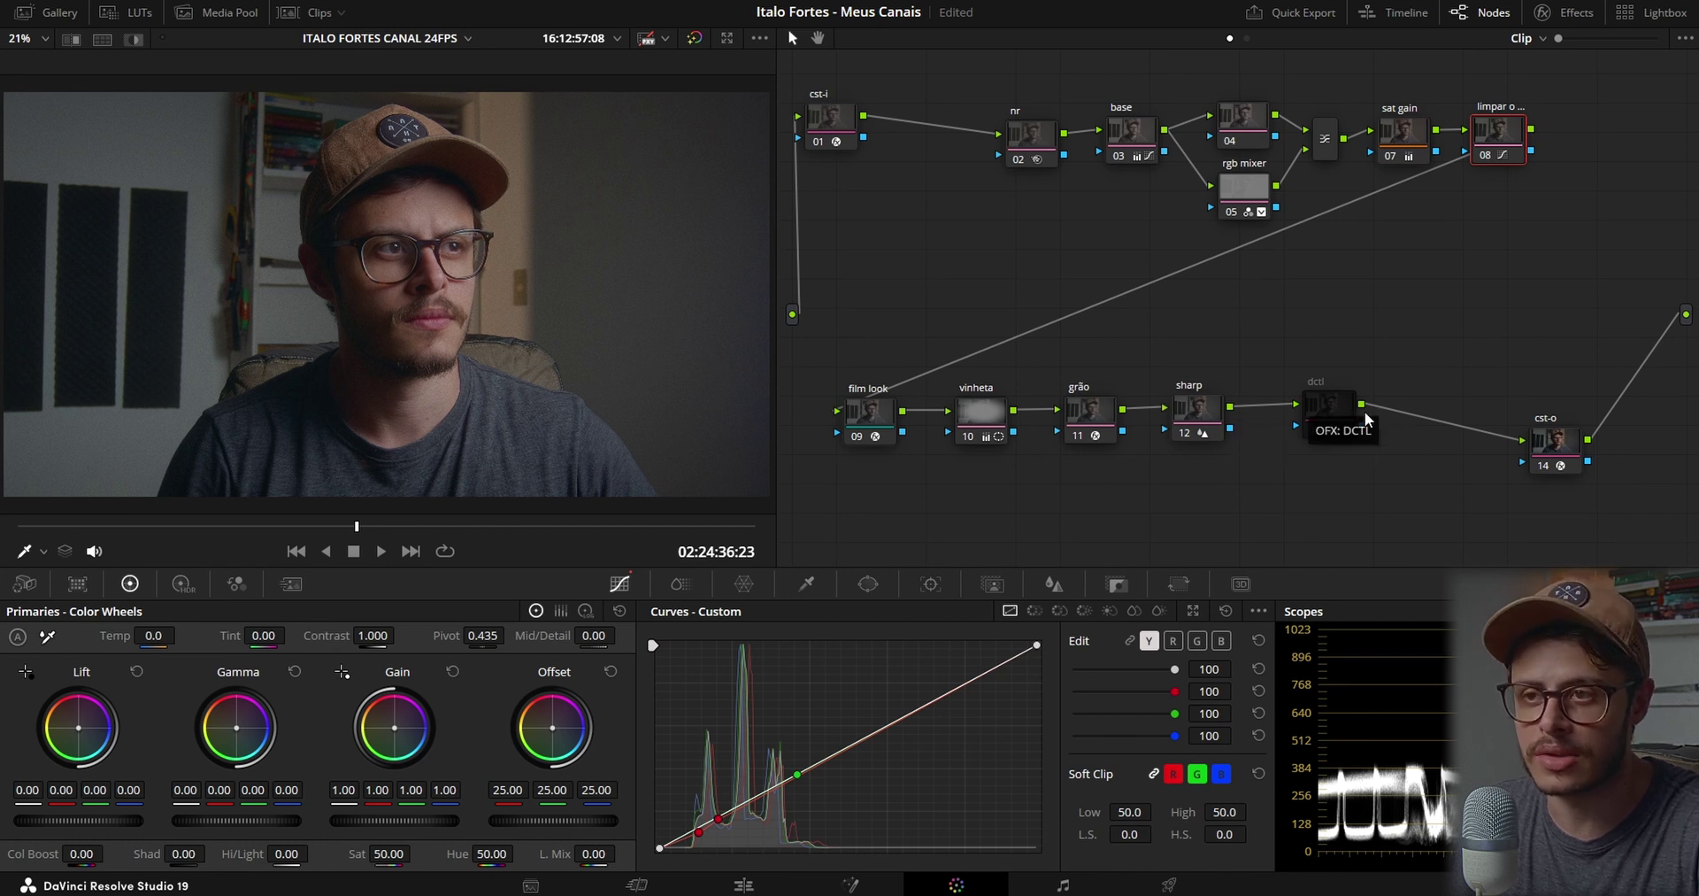
click(1557, 447)
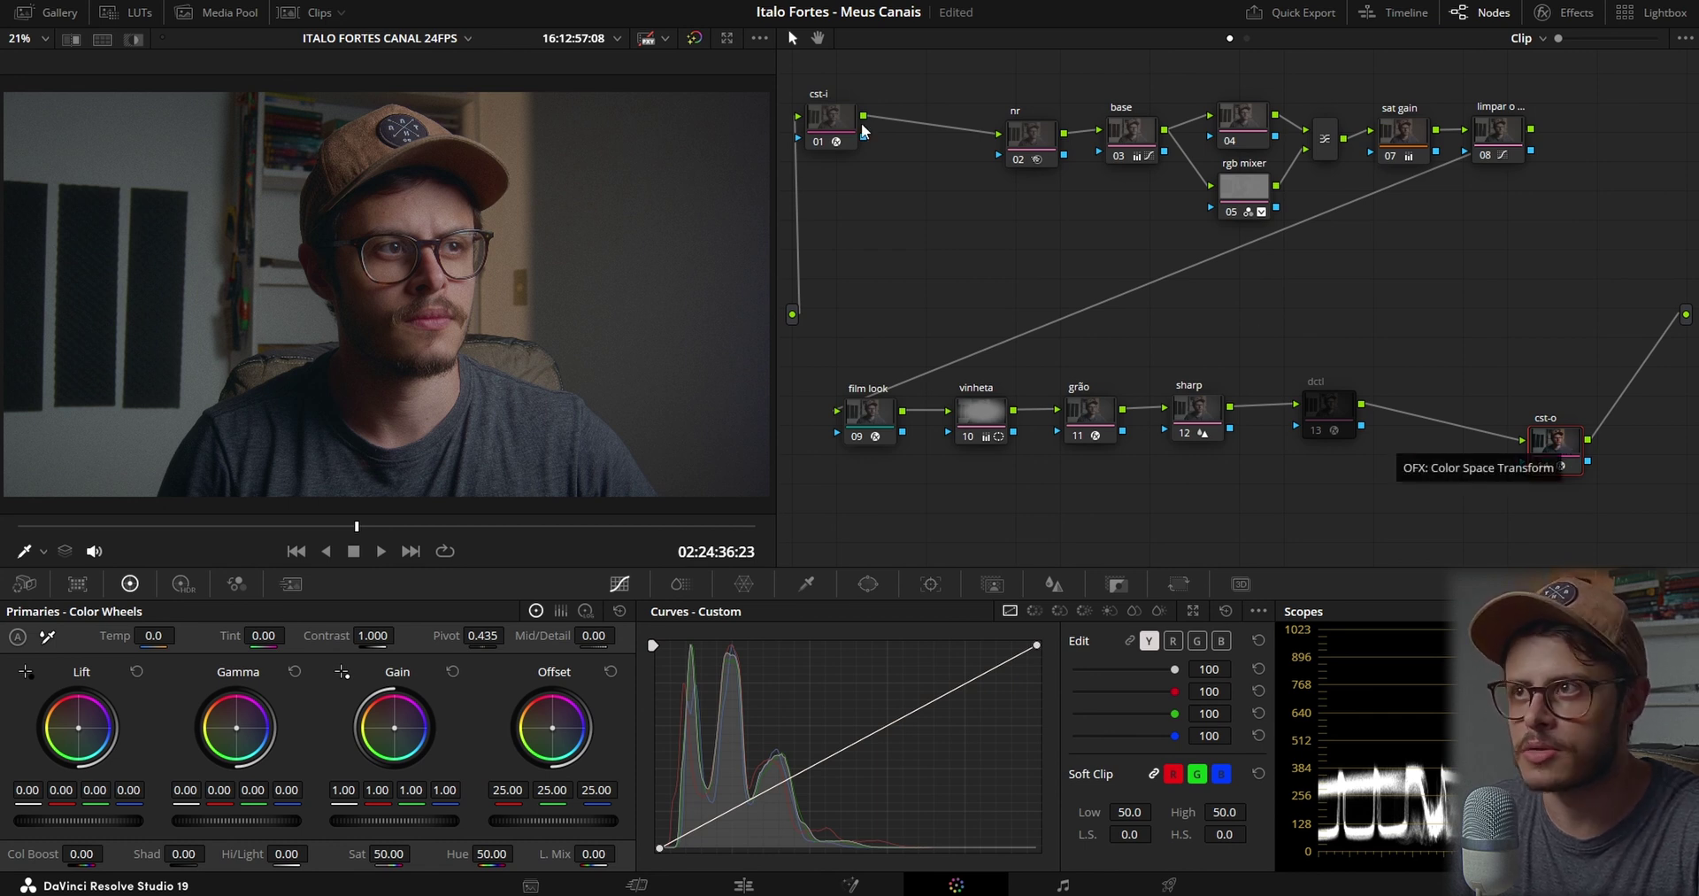
drag(833, 115, 851, 114)
Search the effects library for "color" and locate the Color Space Transform effect
click(1570, 14)
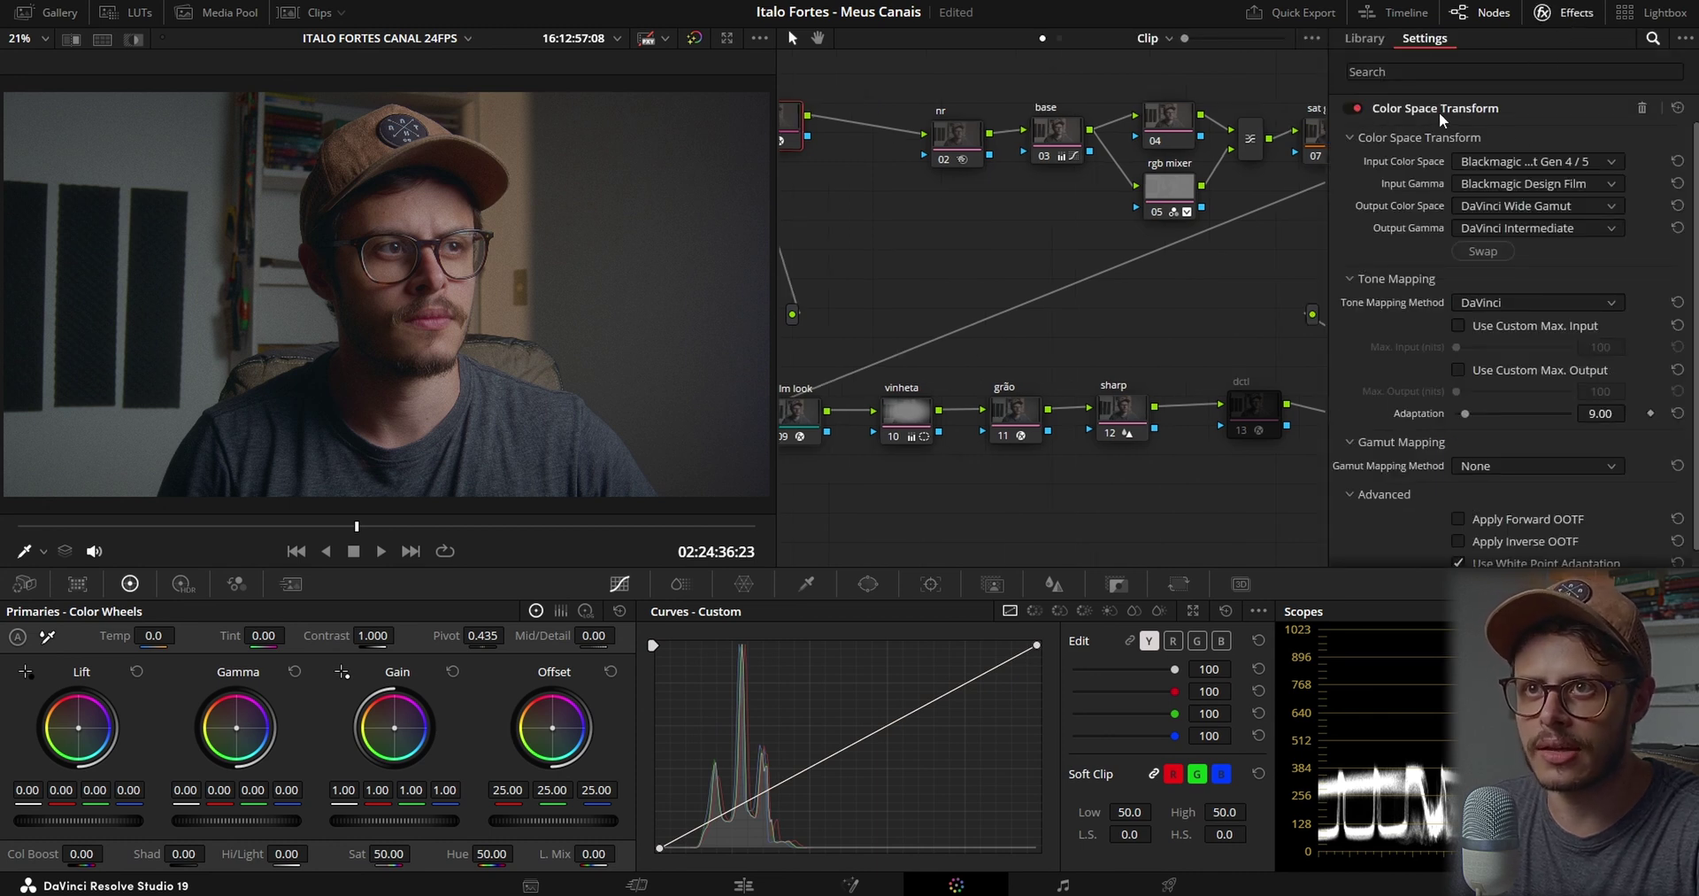
click(1652, 40)
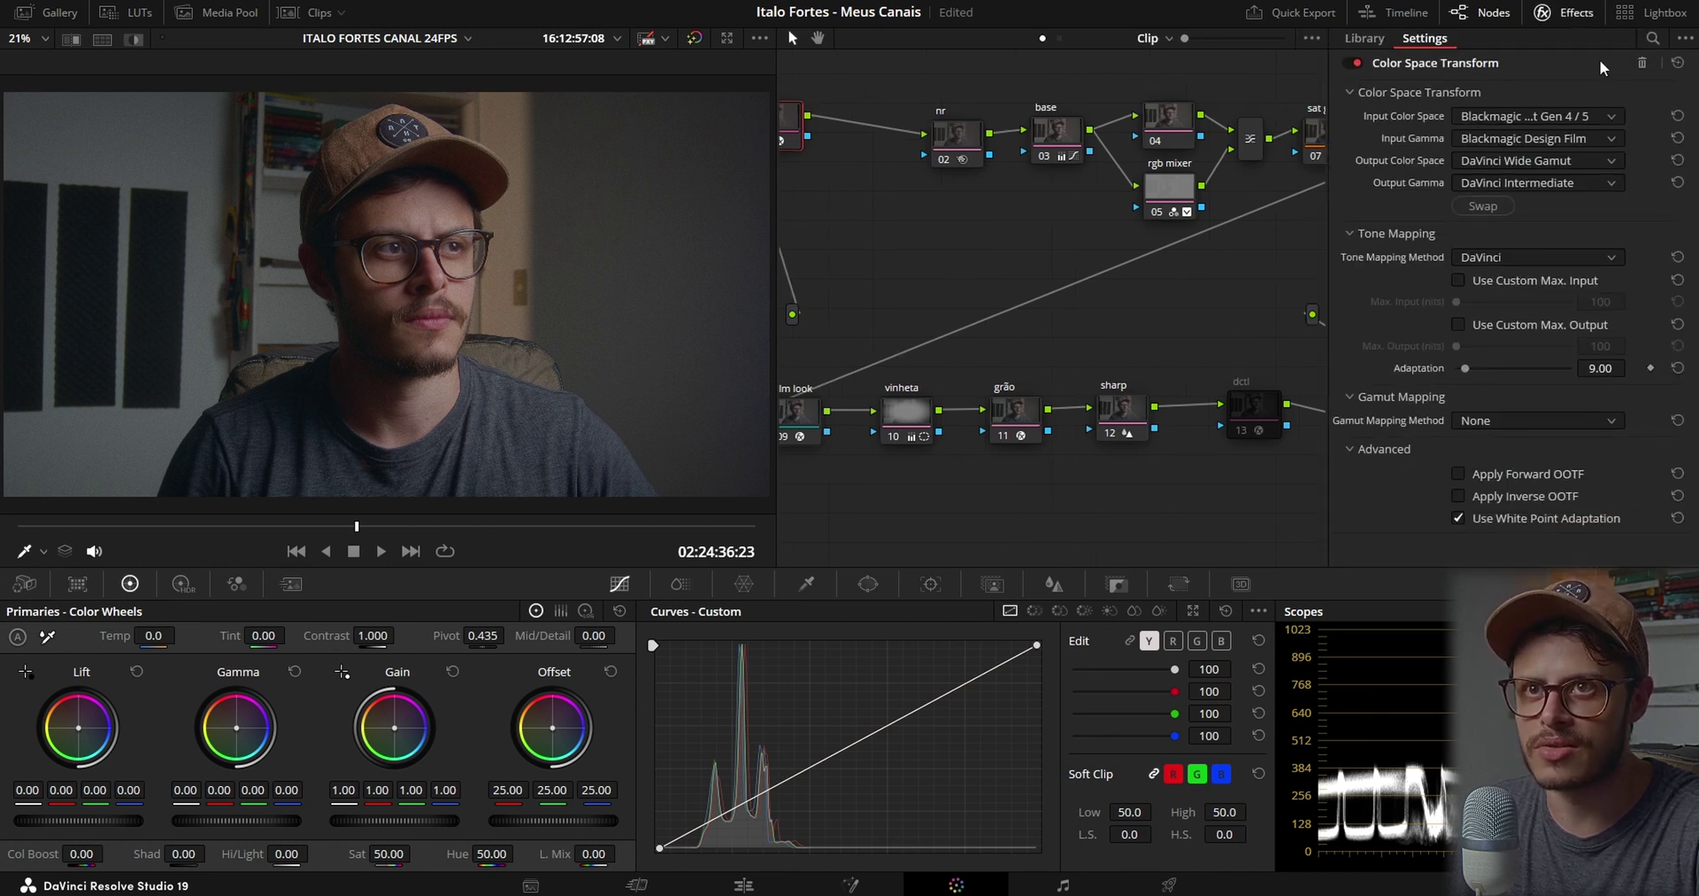
click(1649, 37)
text(color)
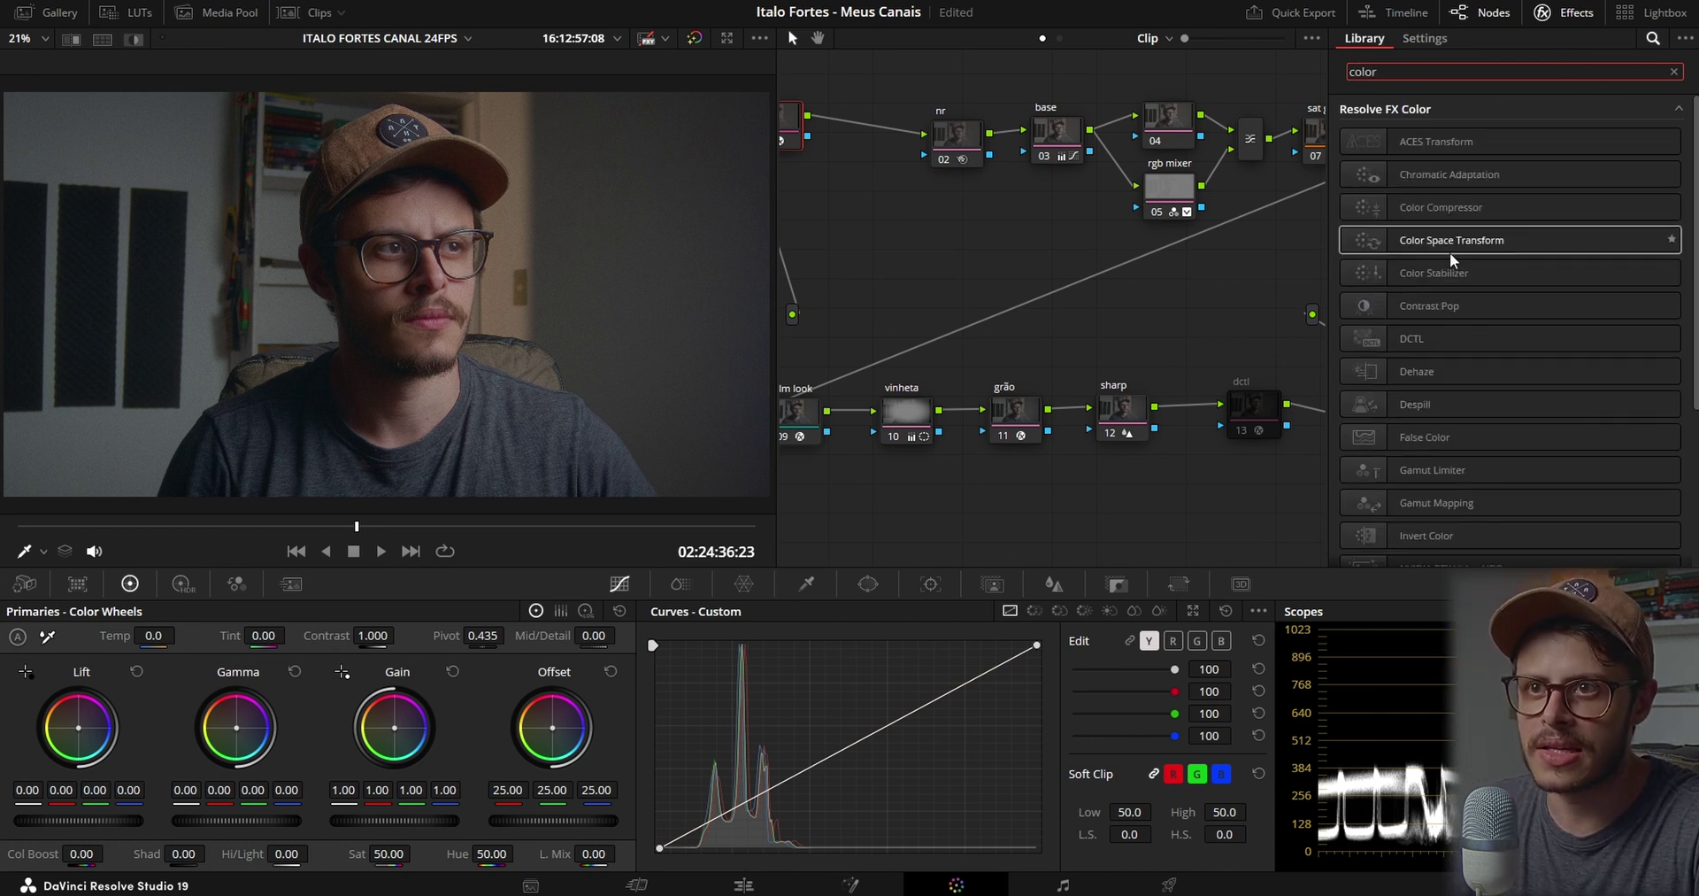
drag(1492, 242, 1499, 290)
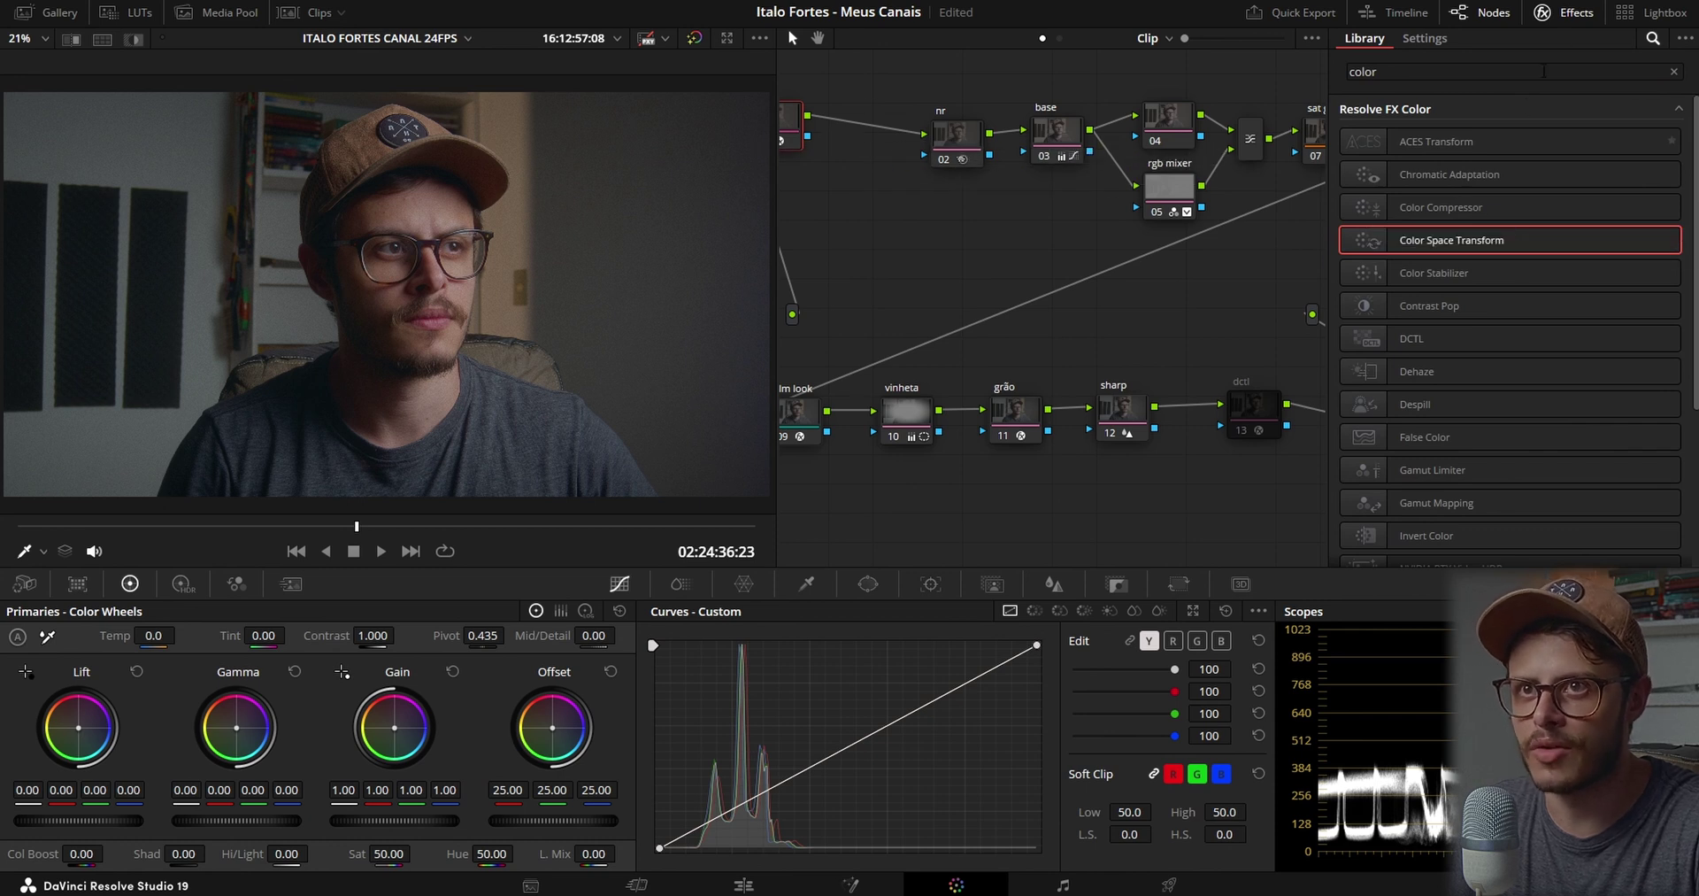
click(1566, 18)
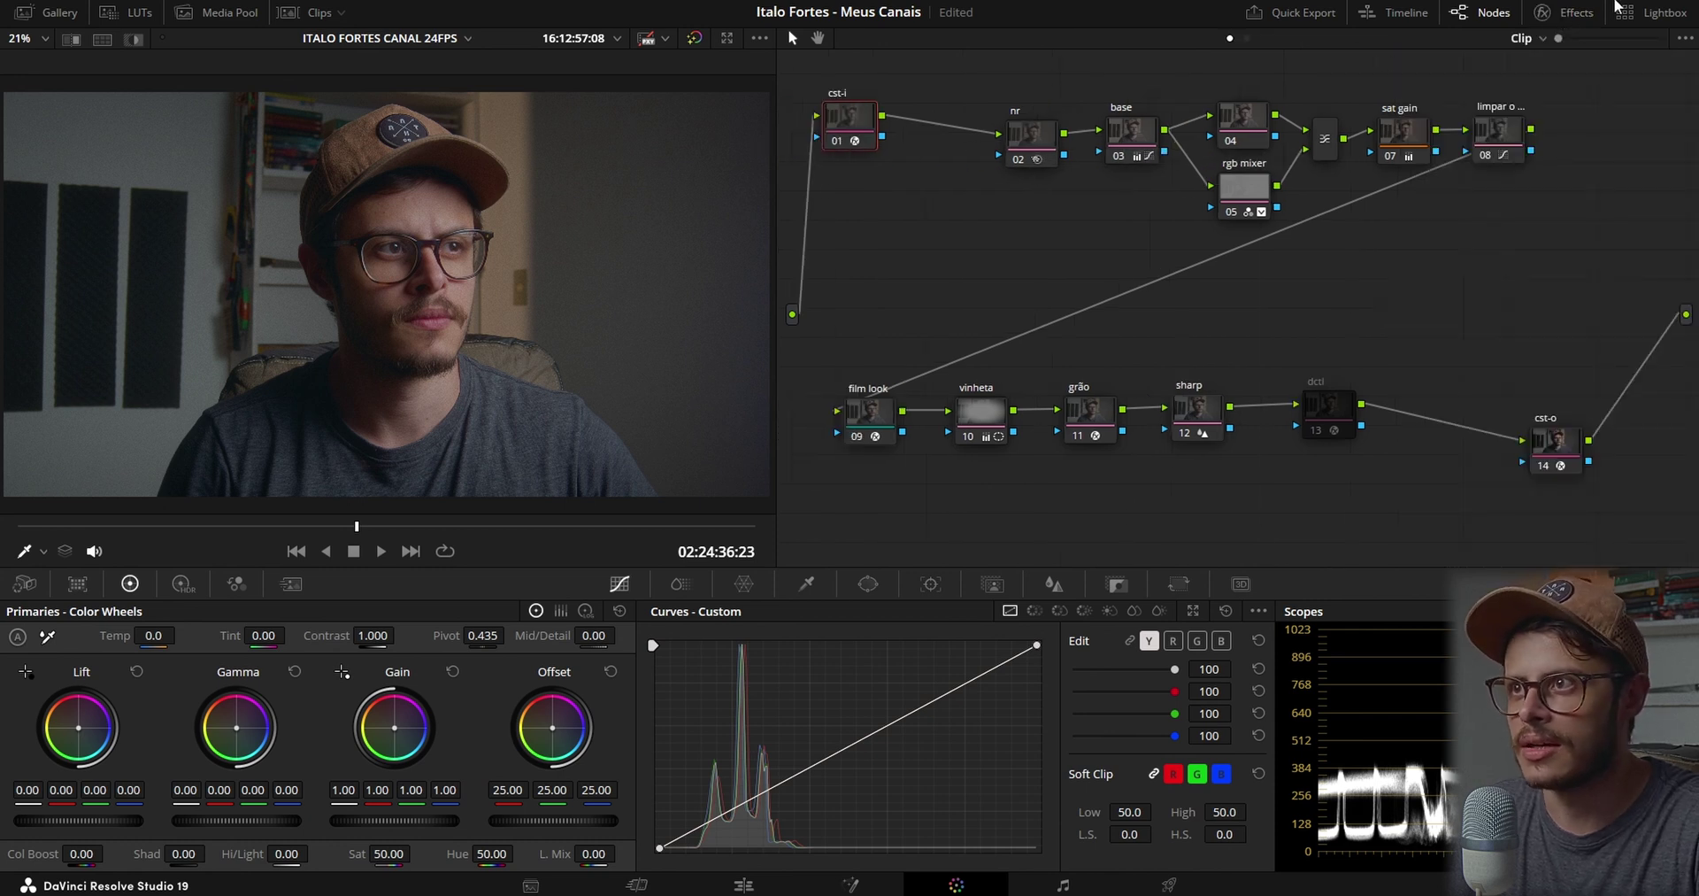
Review the cst-i node's Color Space Transform settings, including the available input color spaces and input gammas
click(1569, 12)
click(1652, 38)
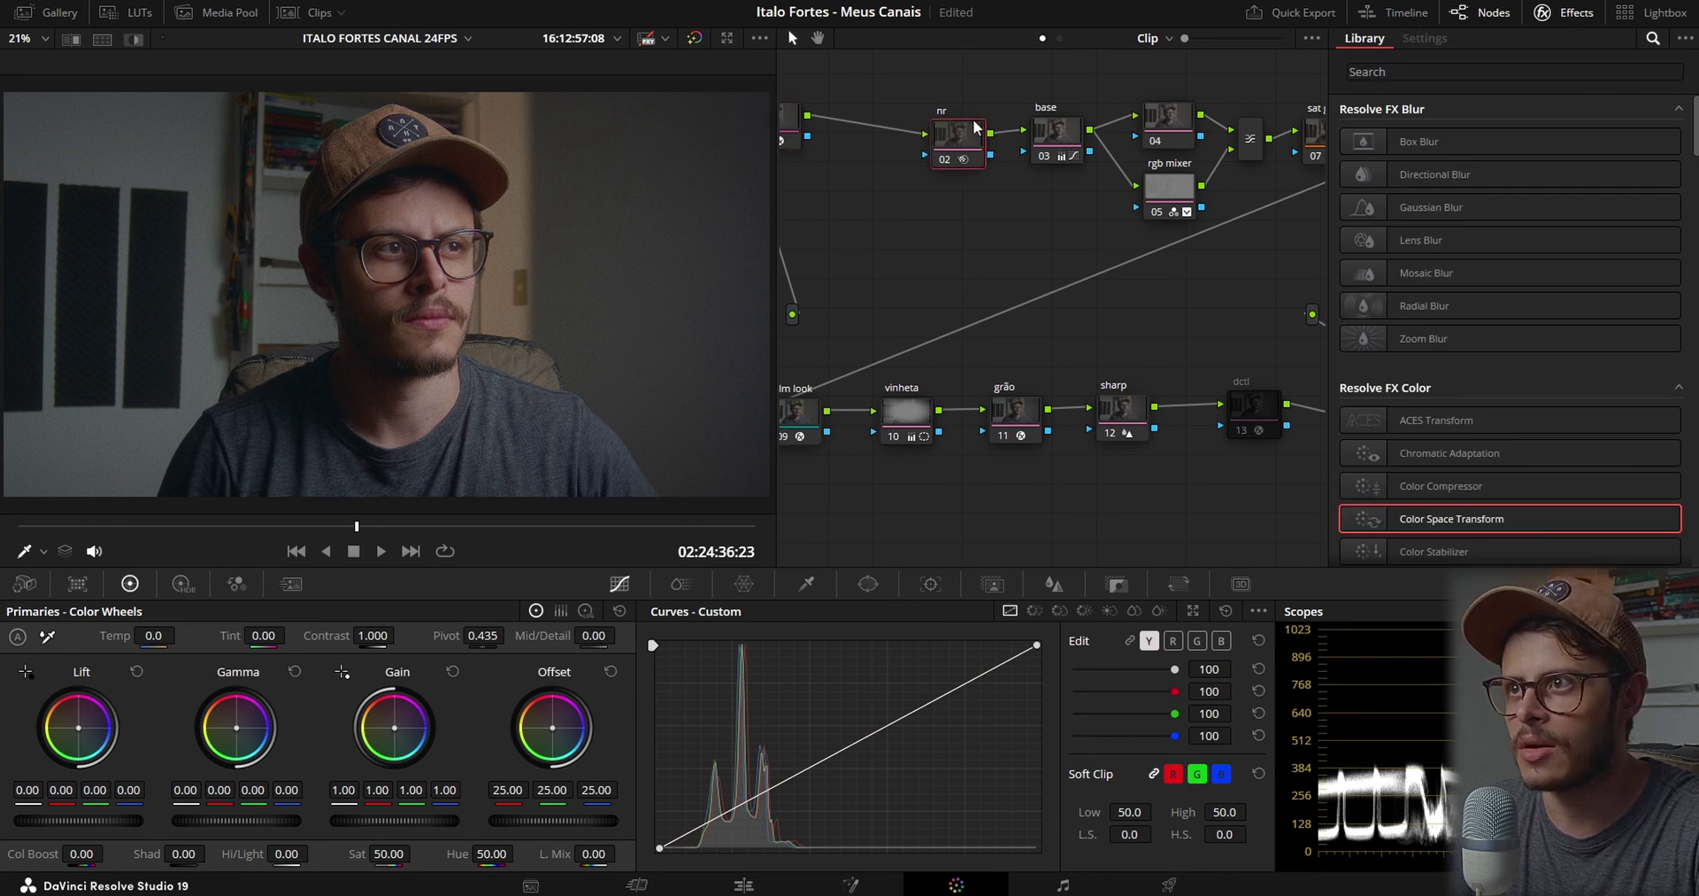
click(787, 122)
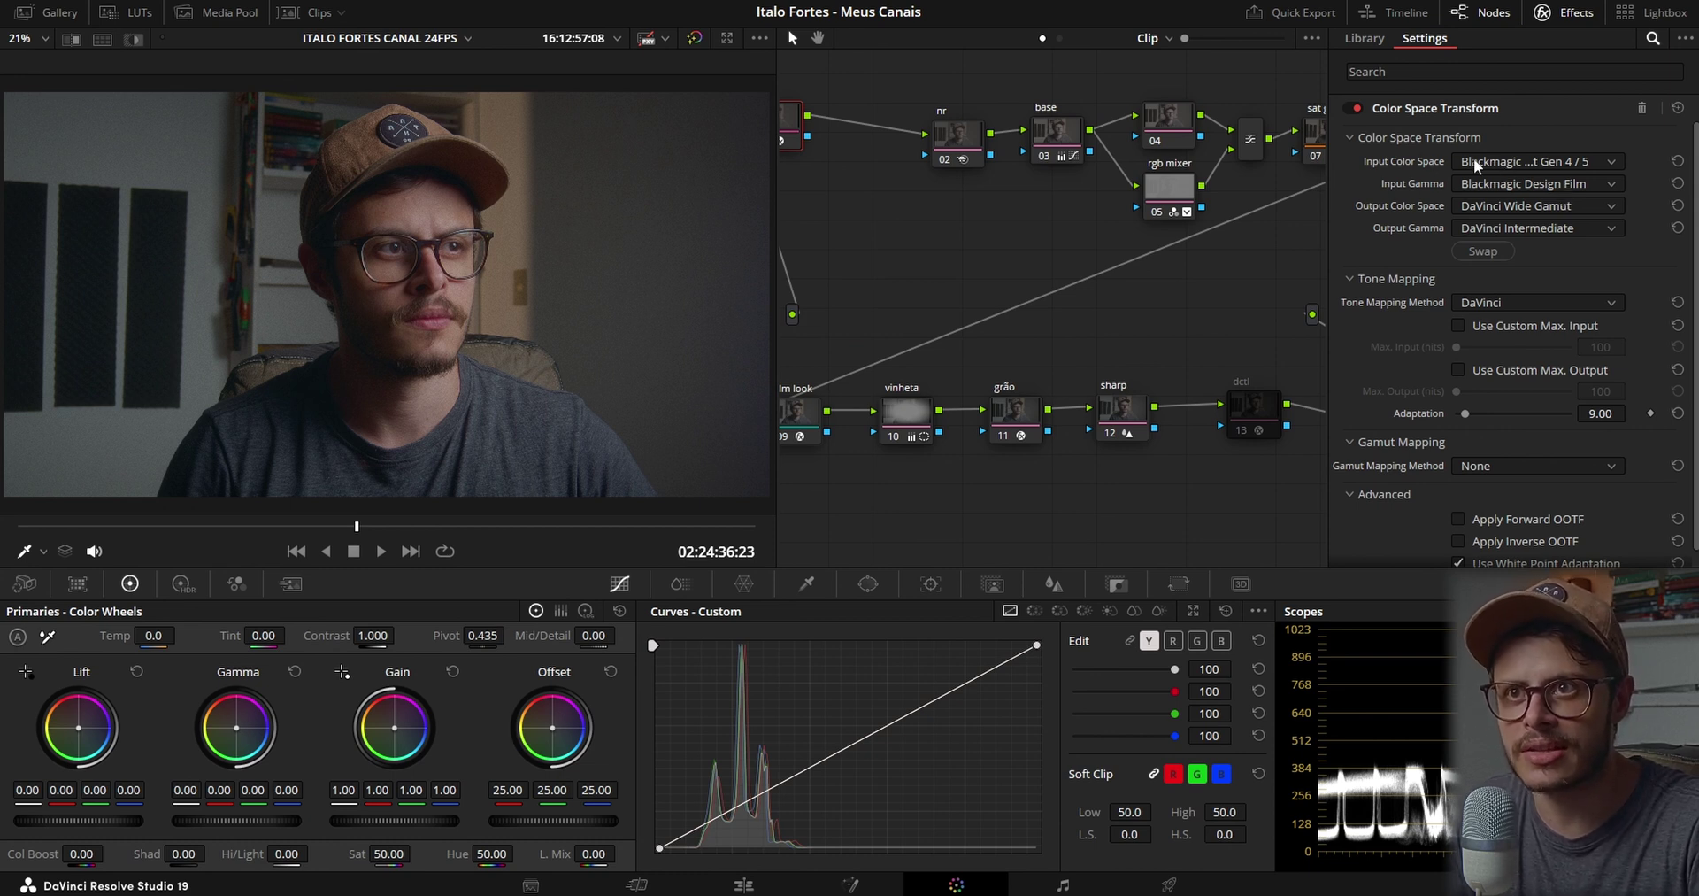
click(1504, 157)
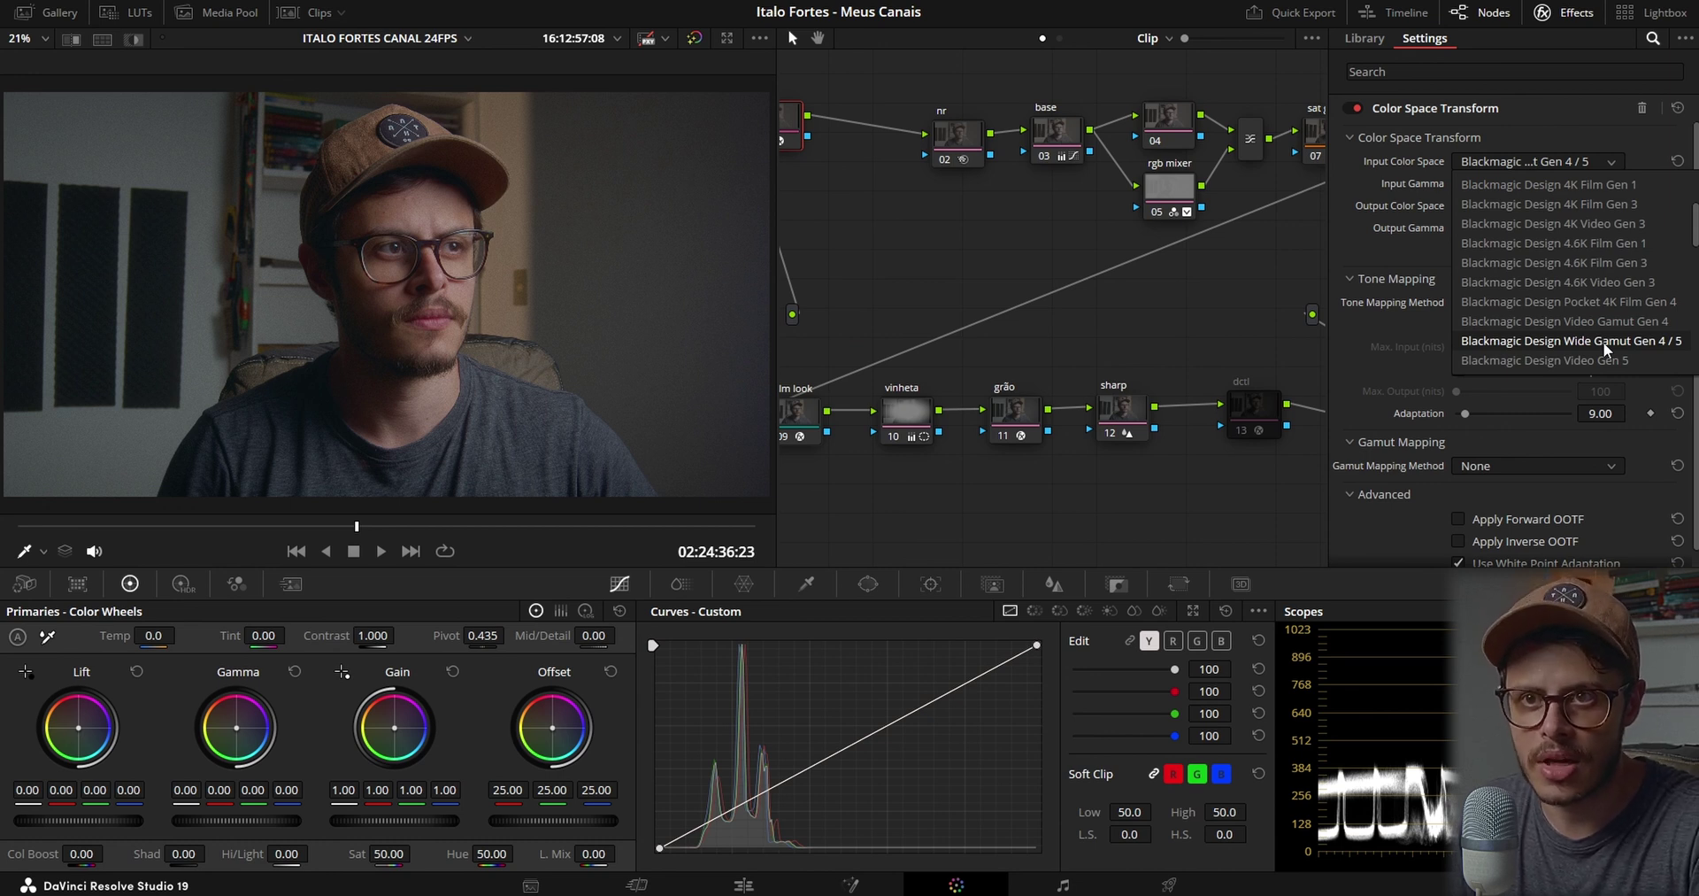
click(1415, 185)
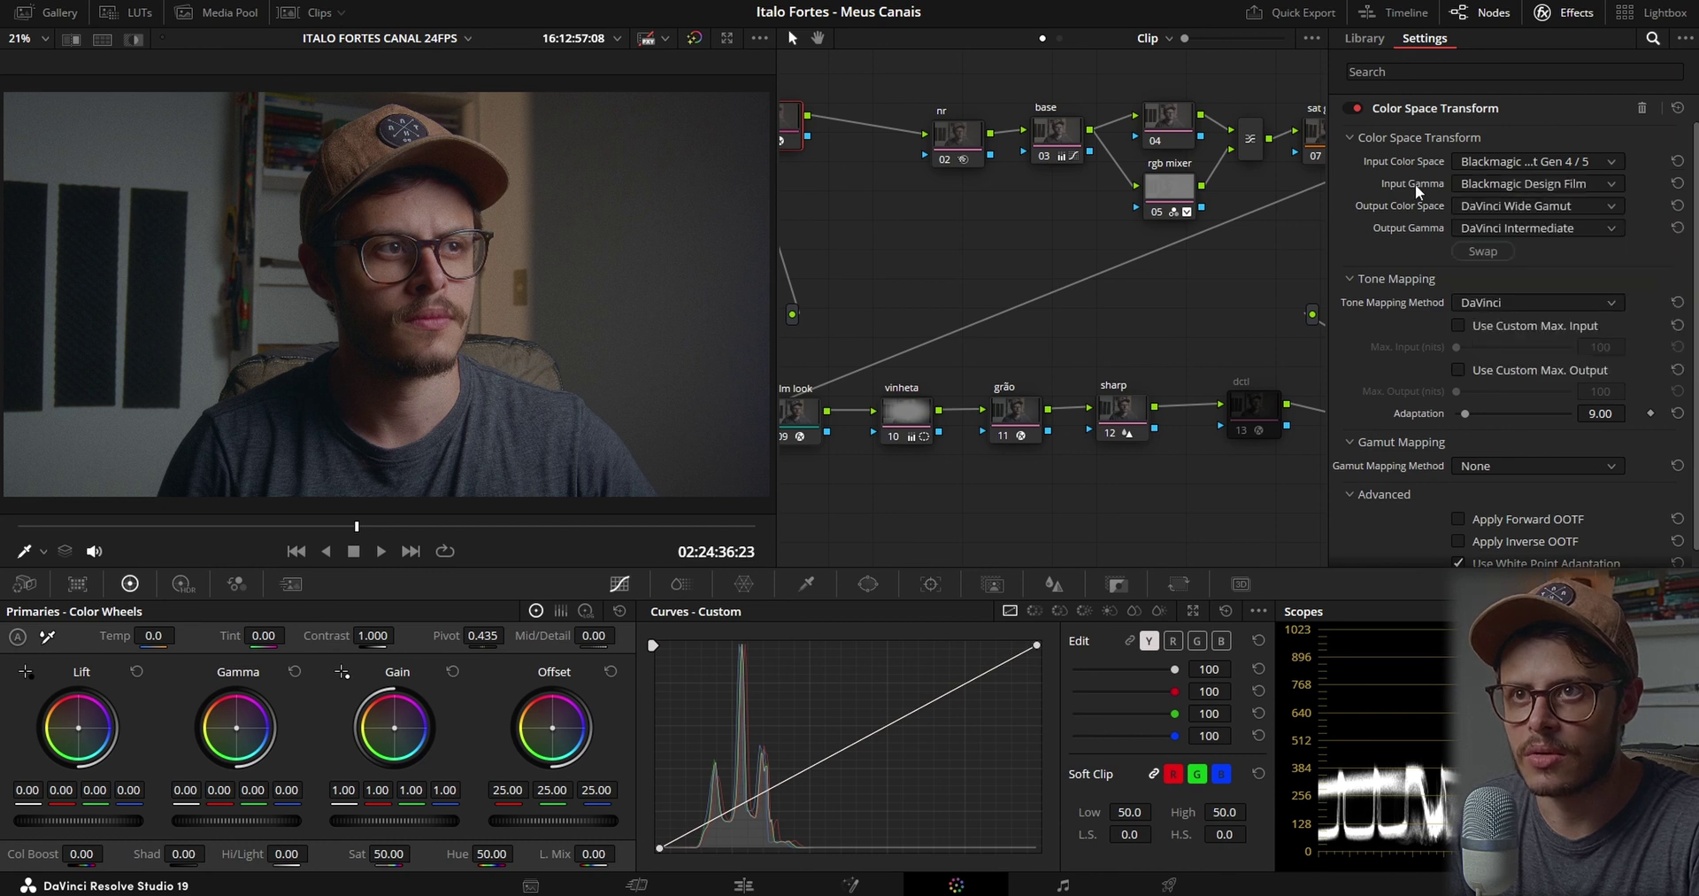
click(1488, 182)
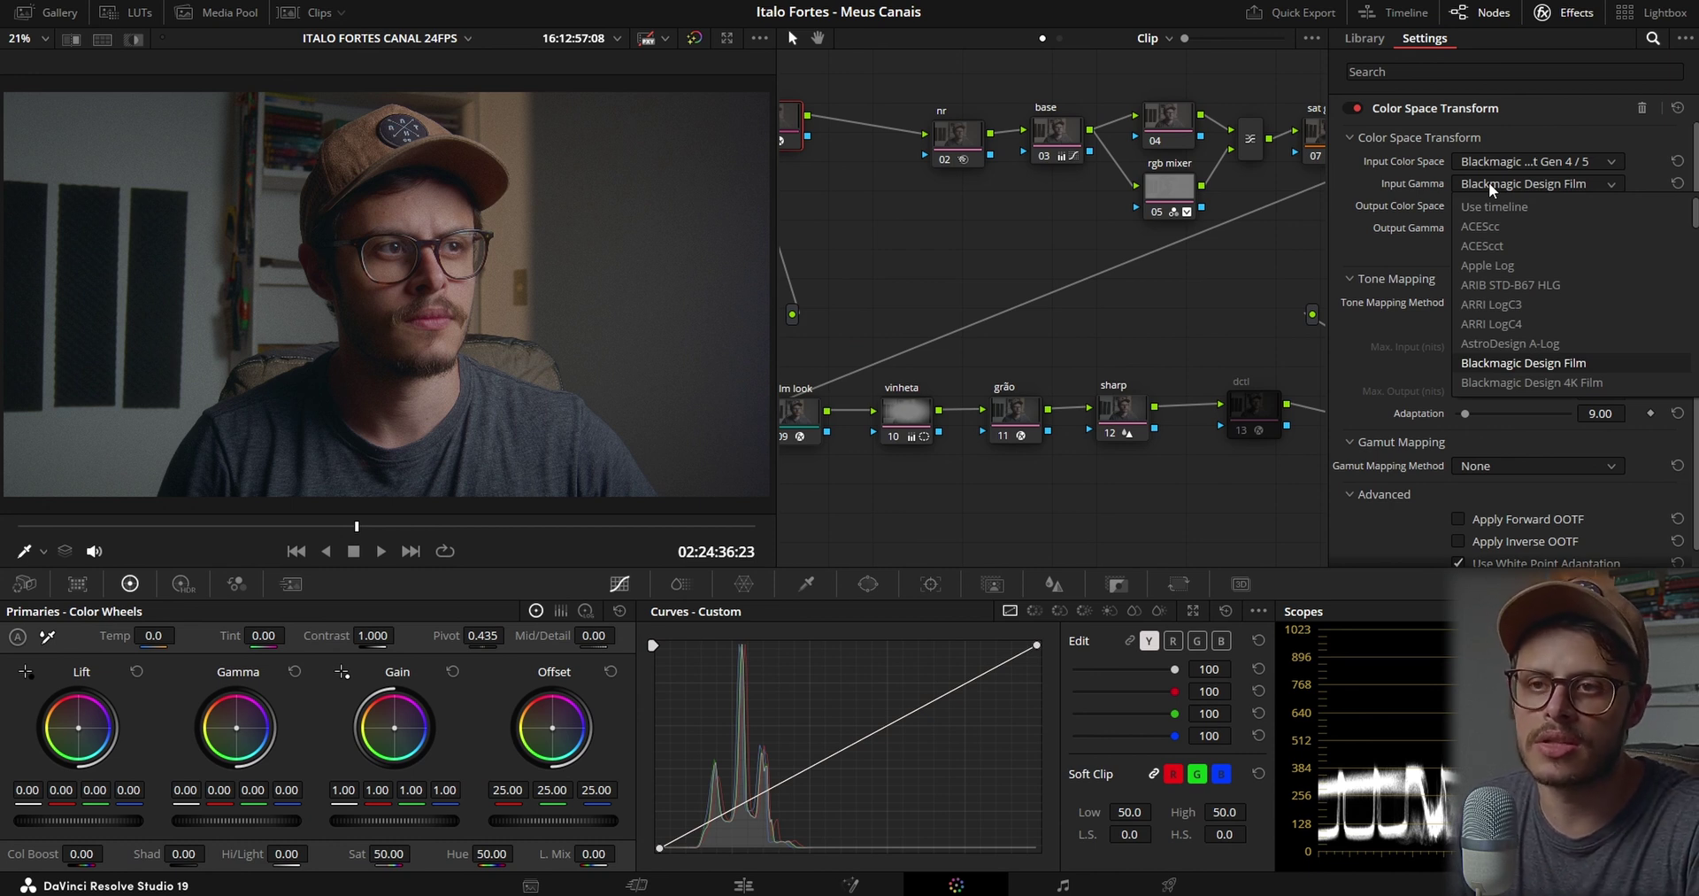
click(1488, 183)
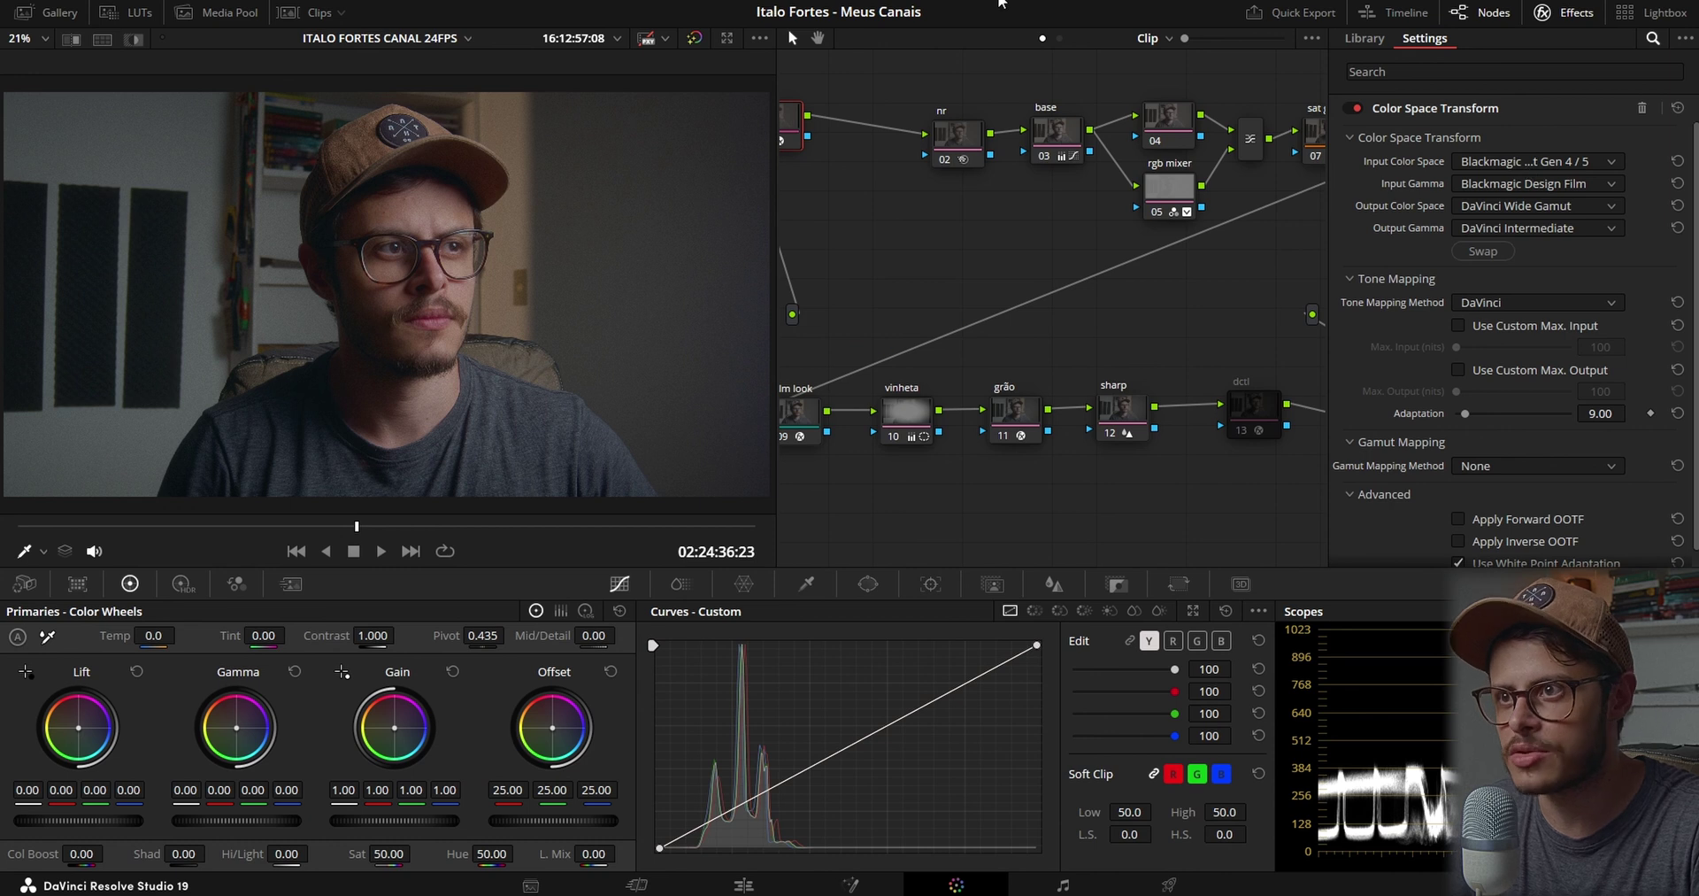
click(1571, 16)
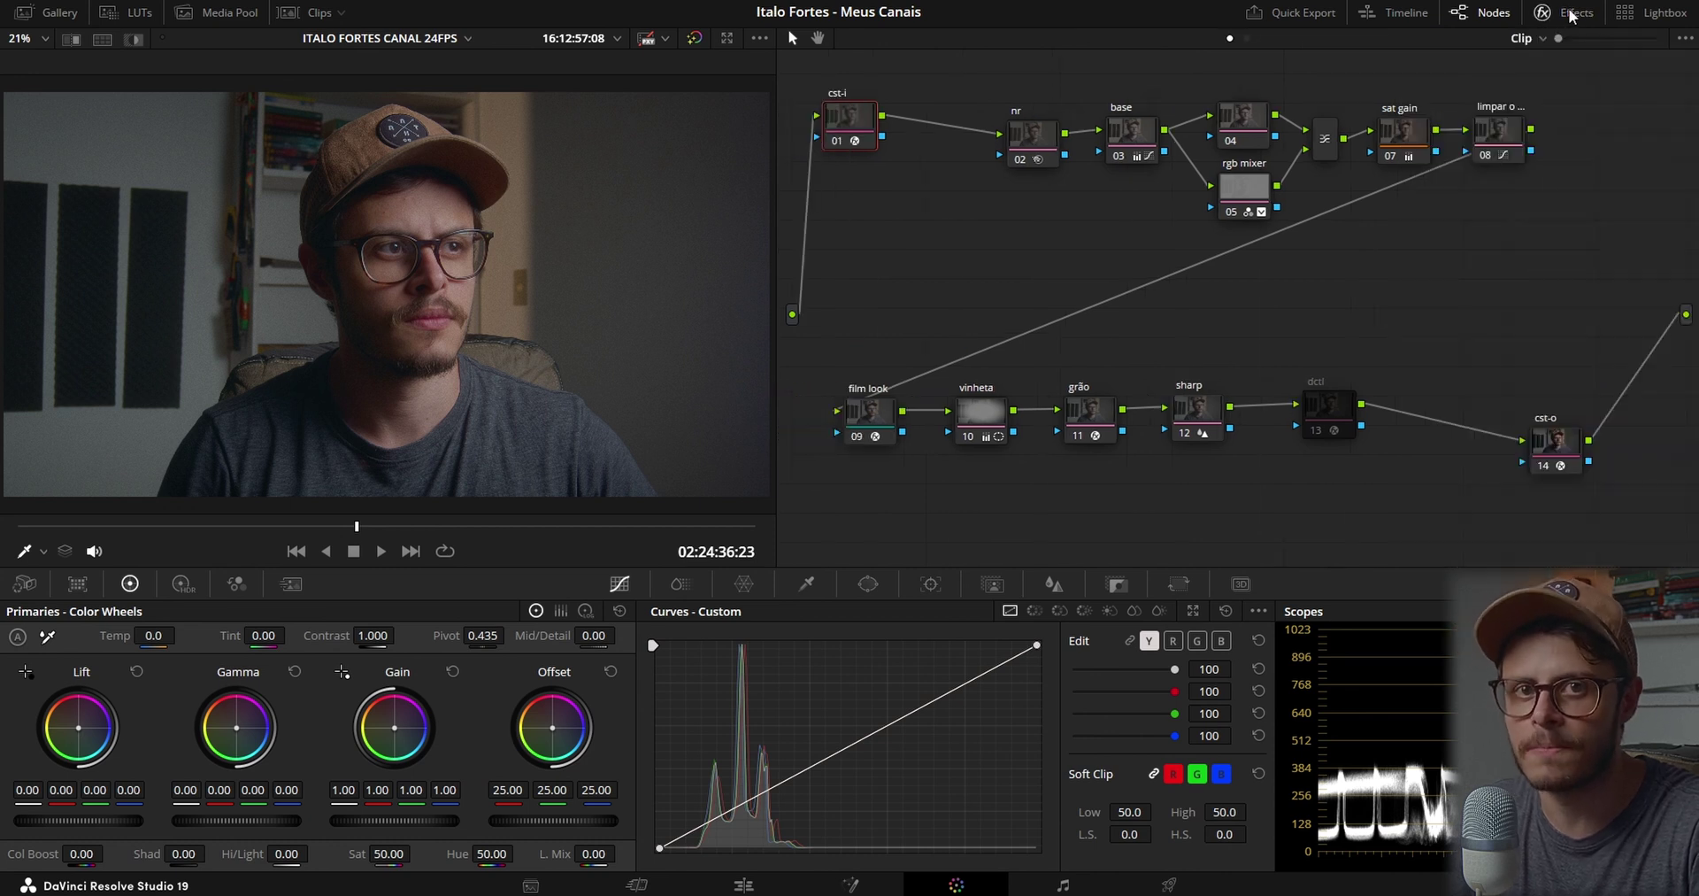
Inspect the cst-o node's Color Space Transform settings for input, output, tone mapping and gamut mapping
click(1548, 450)
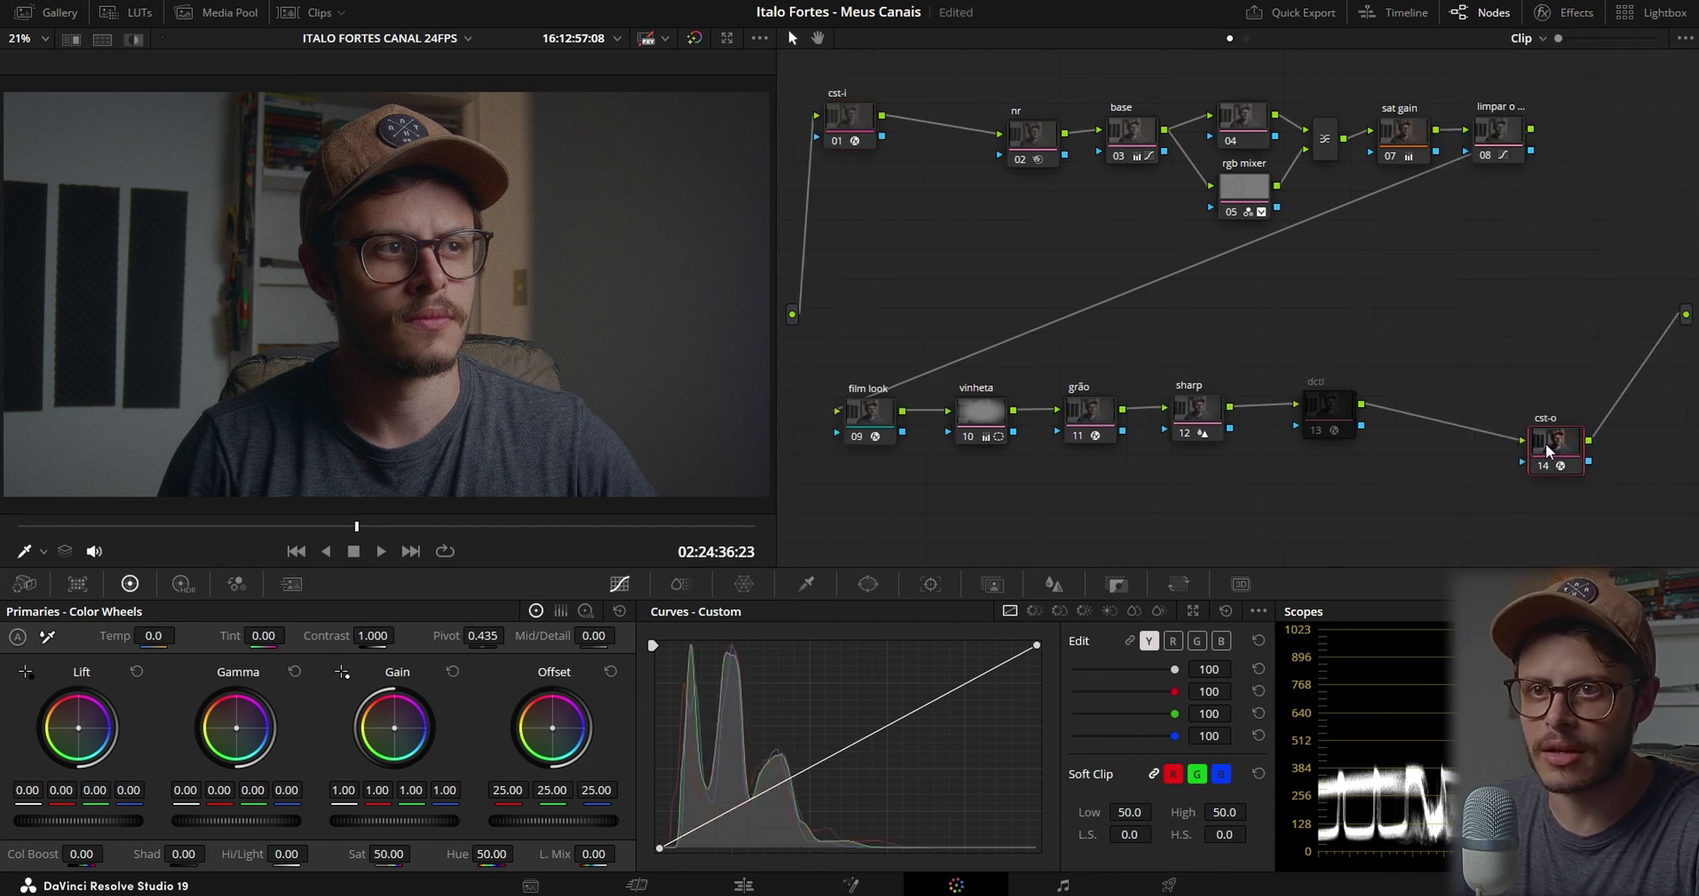
click(1547, 14)
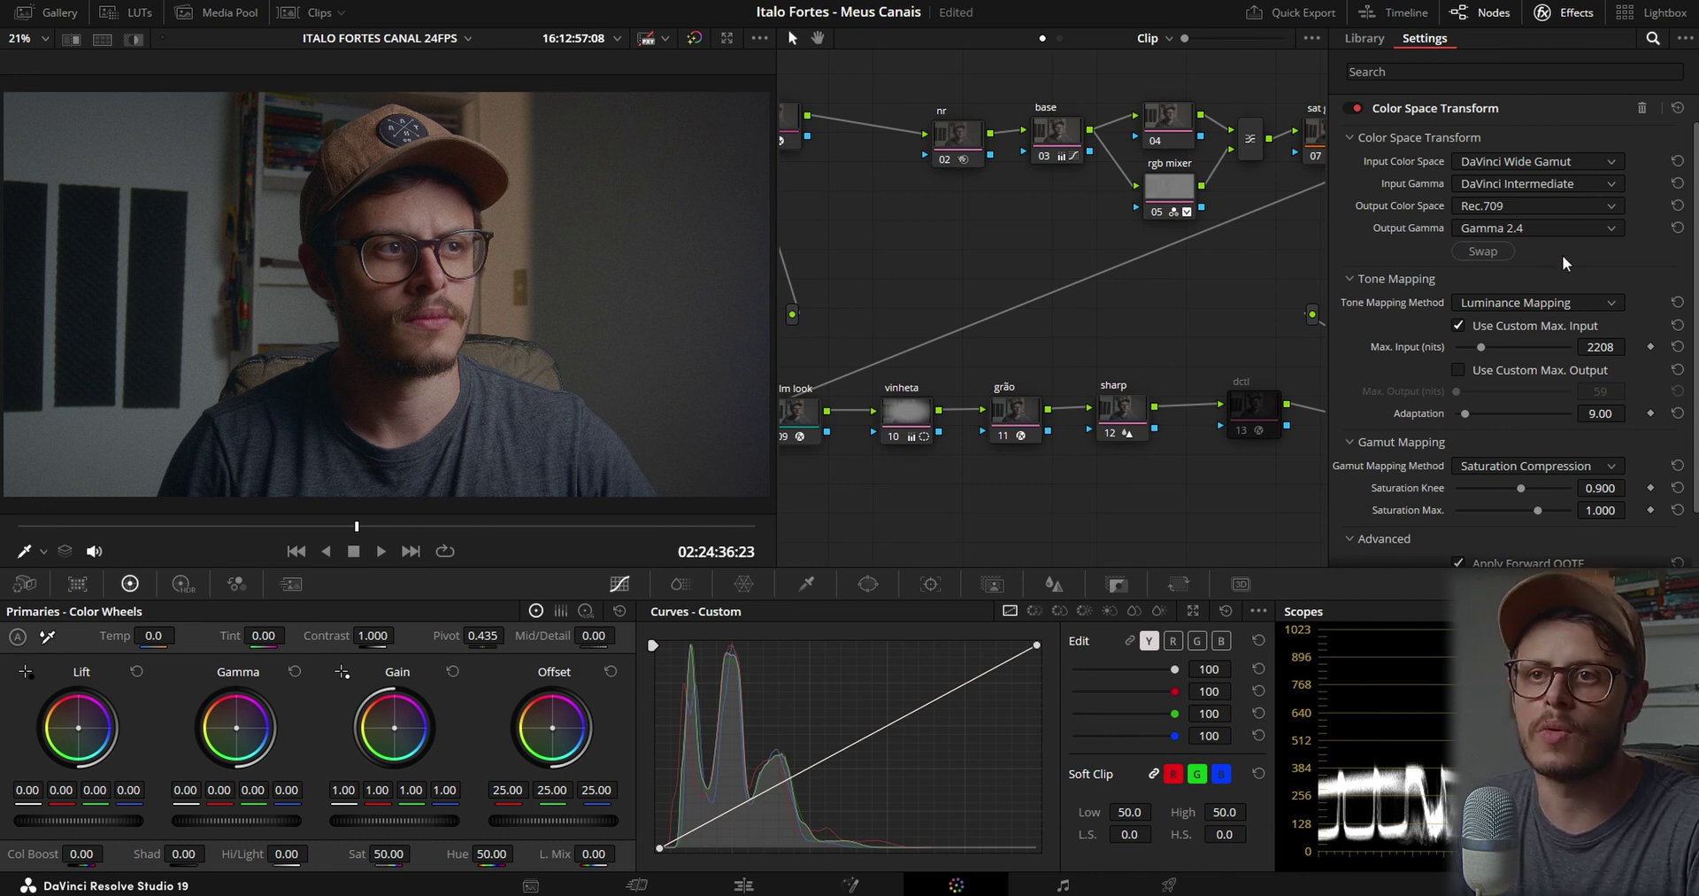
click(1569, 14)
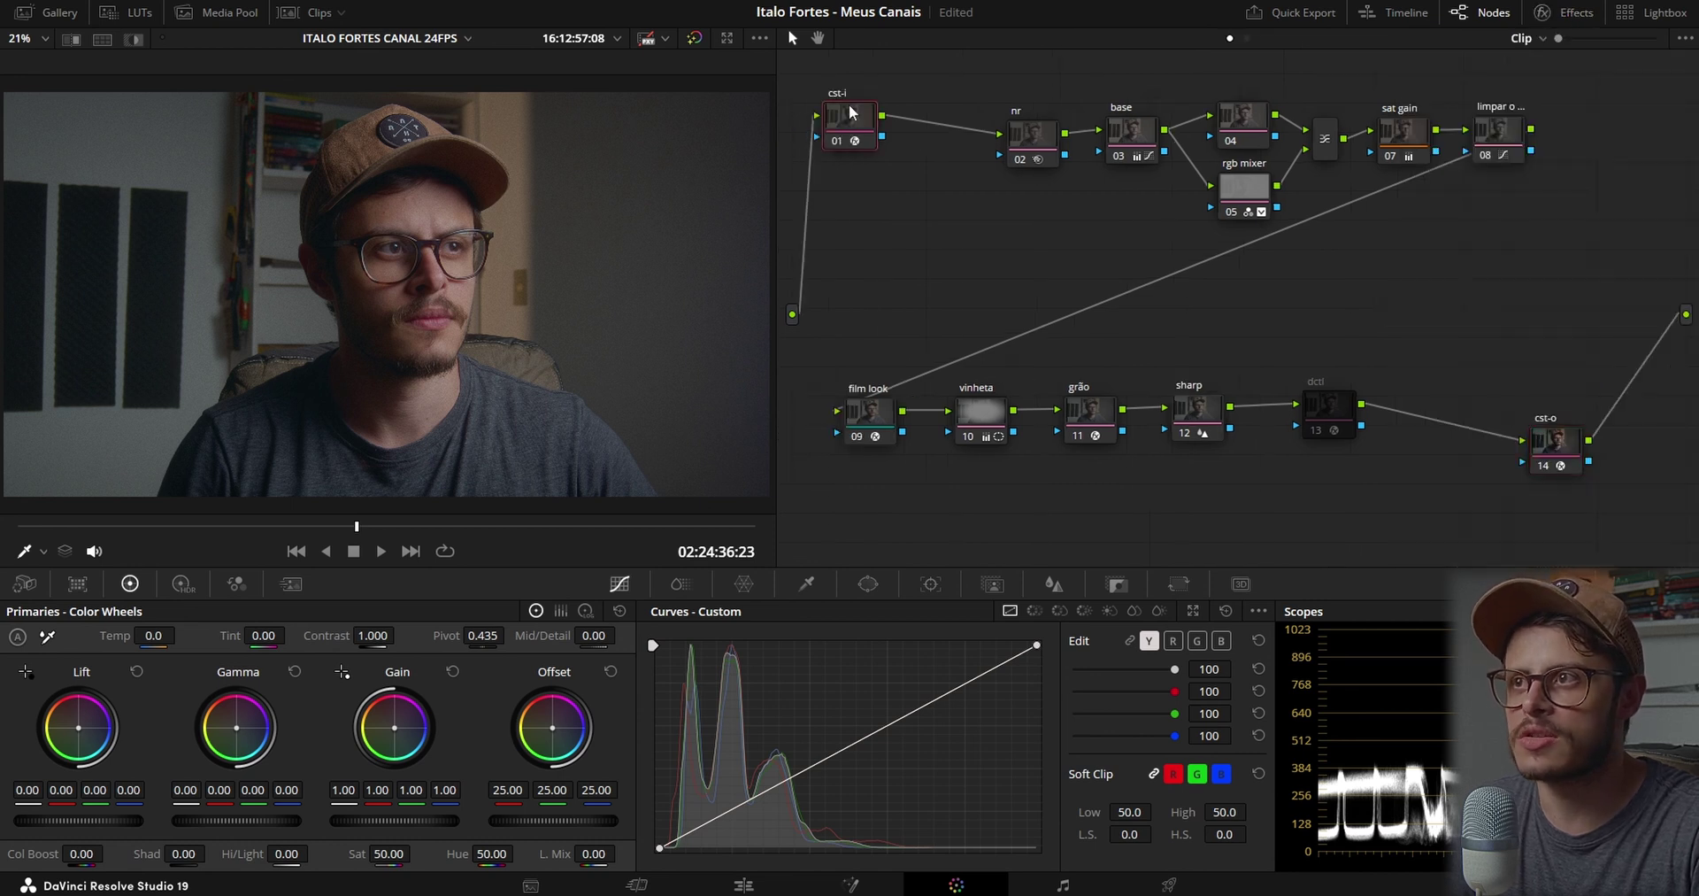
click(1568, 446)
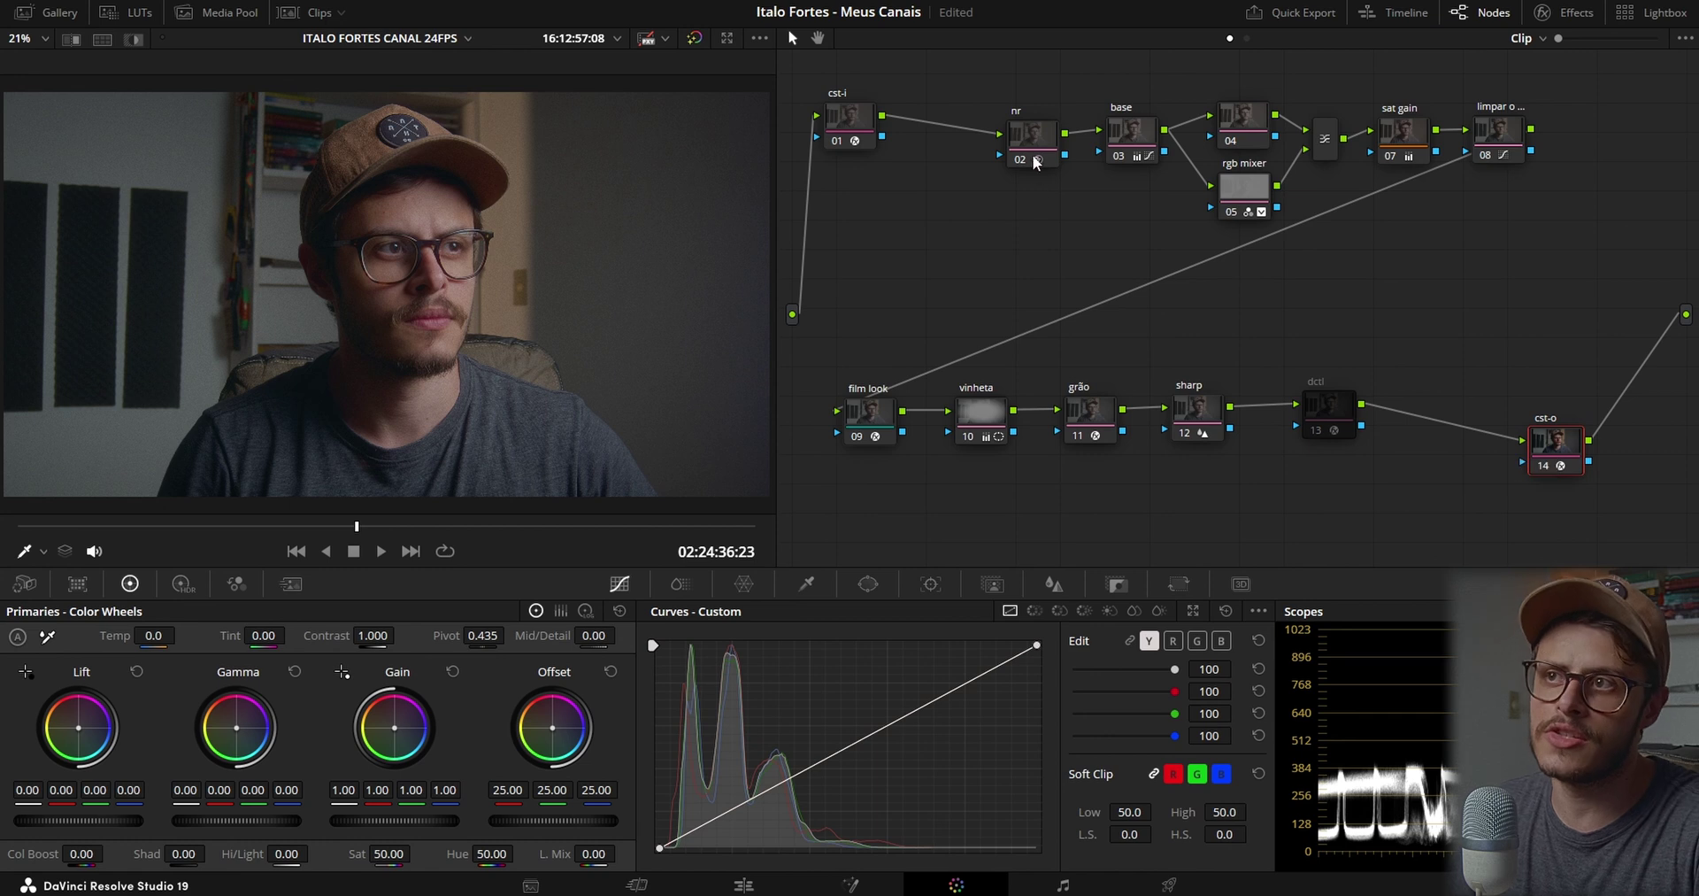
Move the nr and base nodes closer to cst-i, displaying the nr node's noise reduction settings along the way
drag(1029, 137, 994, 121)
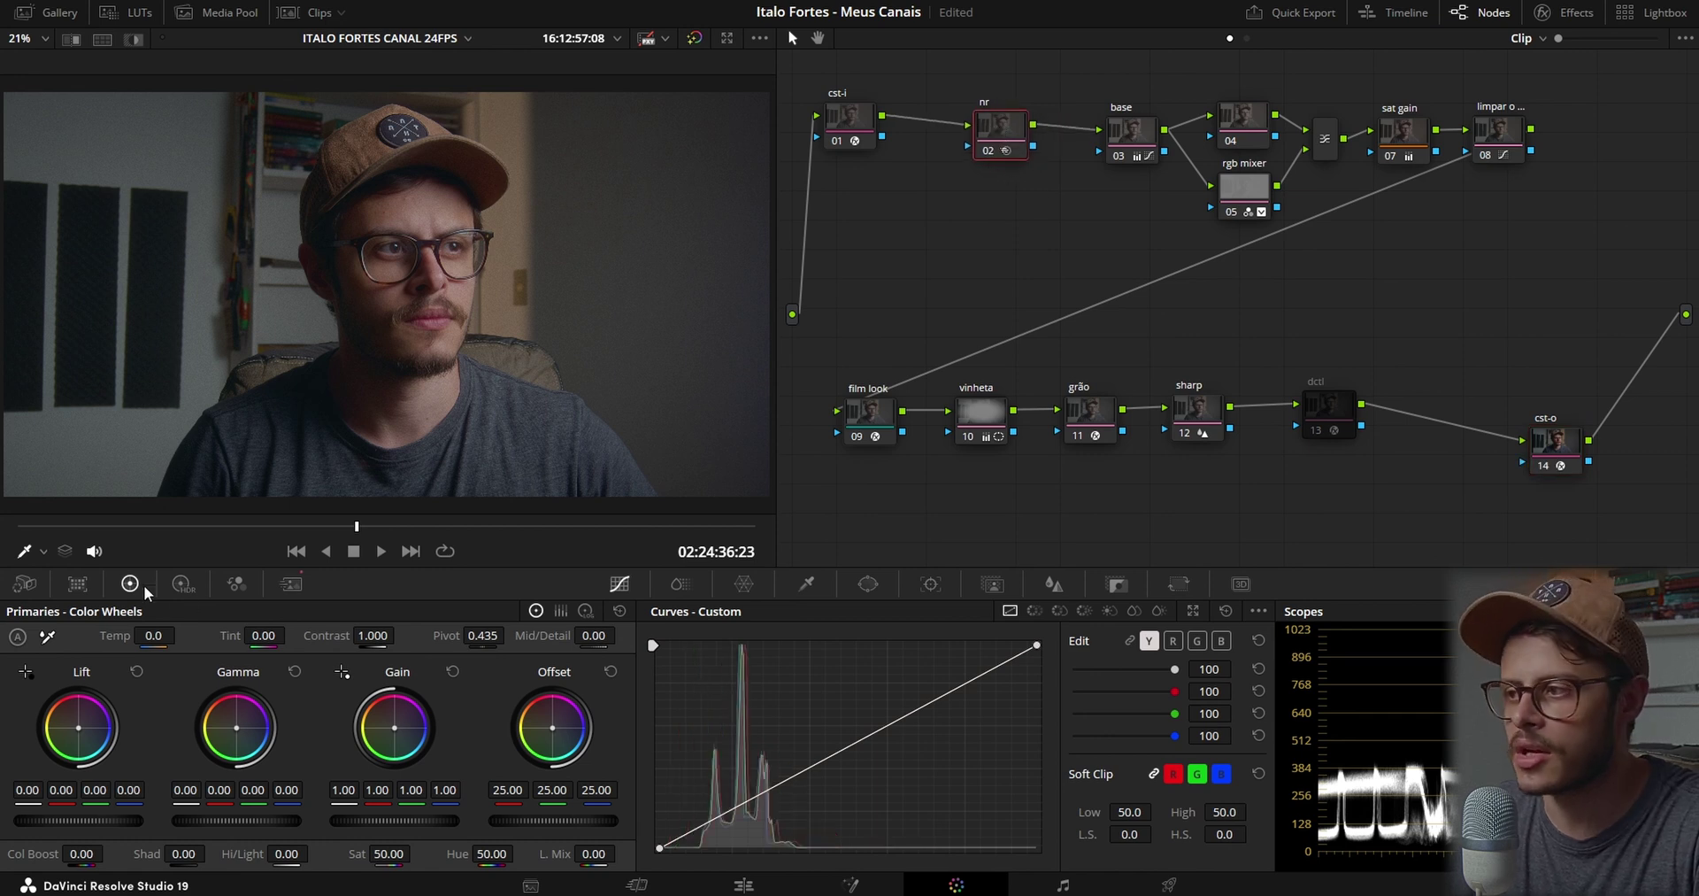
click(289, 583)
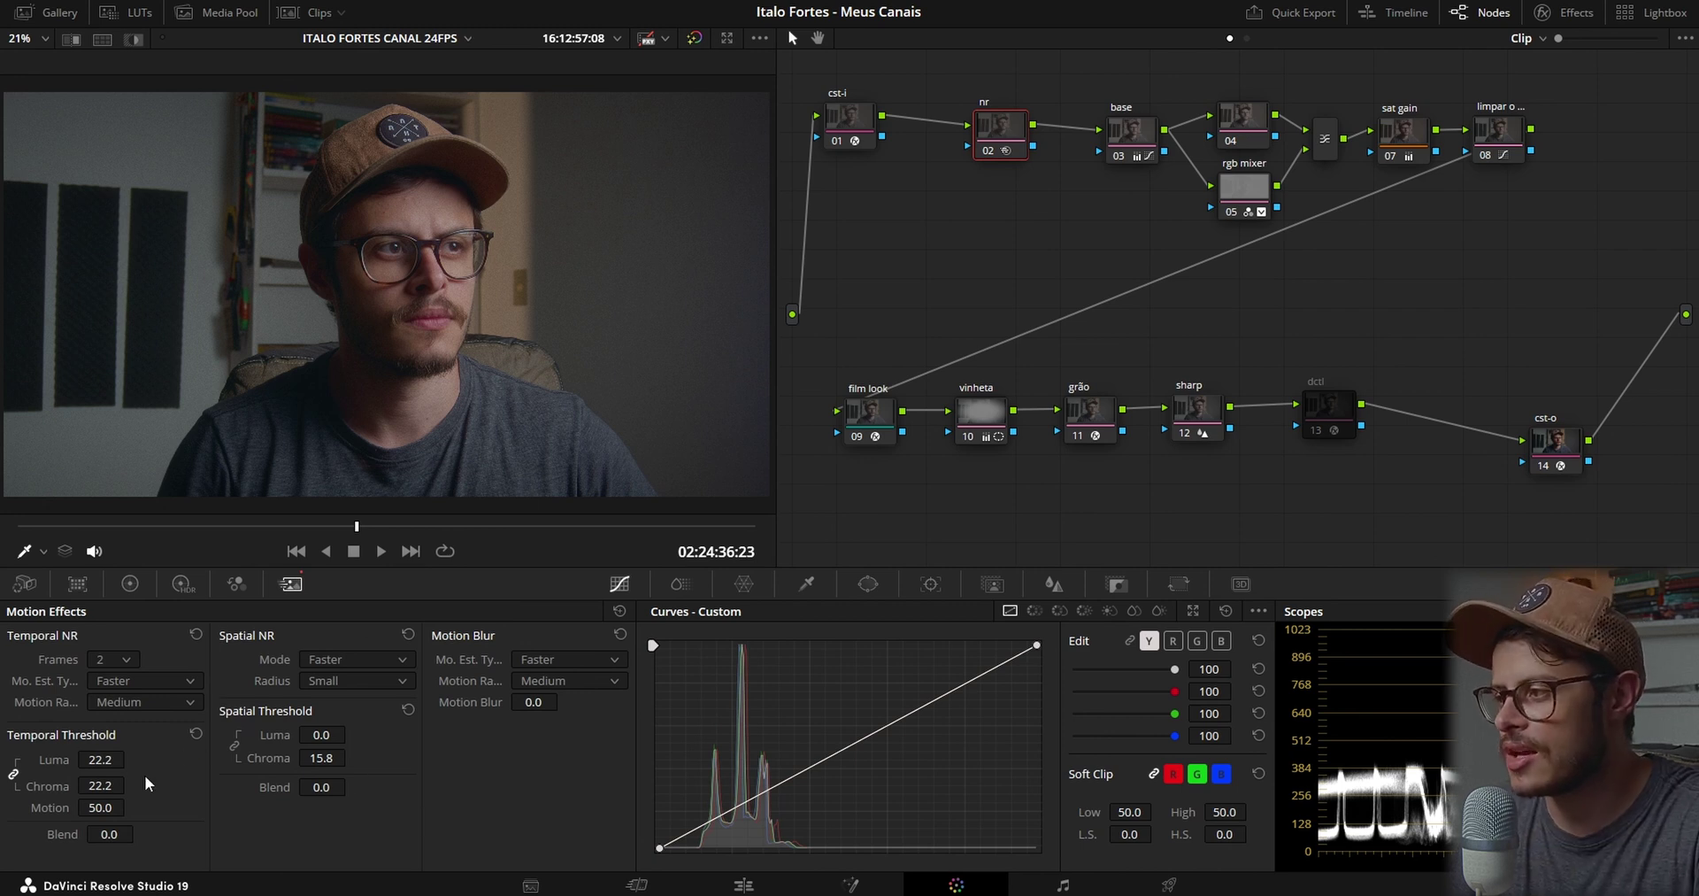
drag(1007, 125, 975, 120)
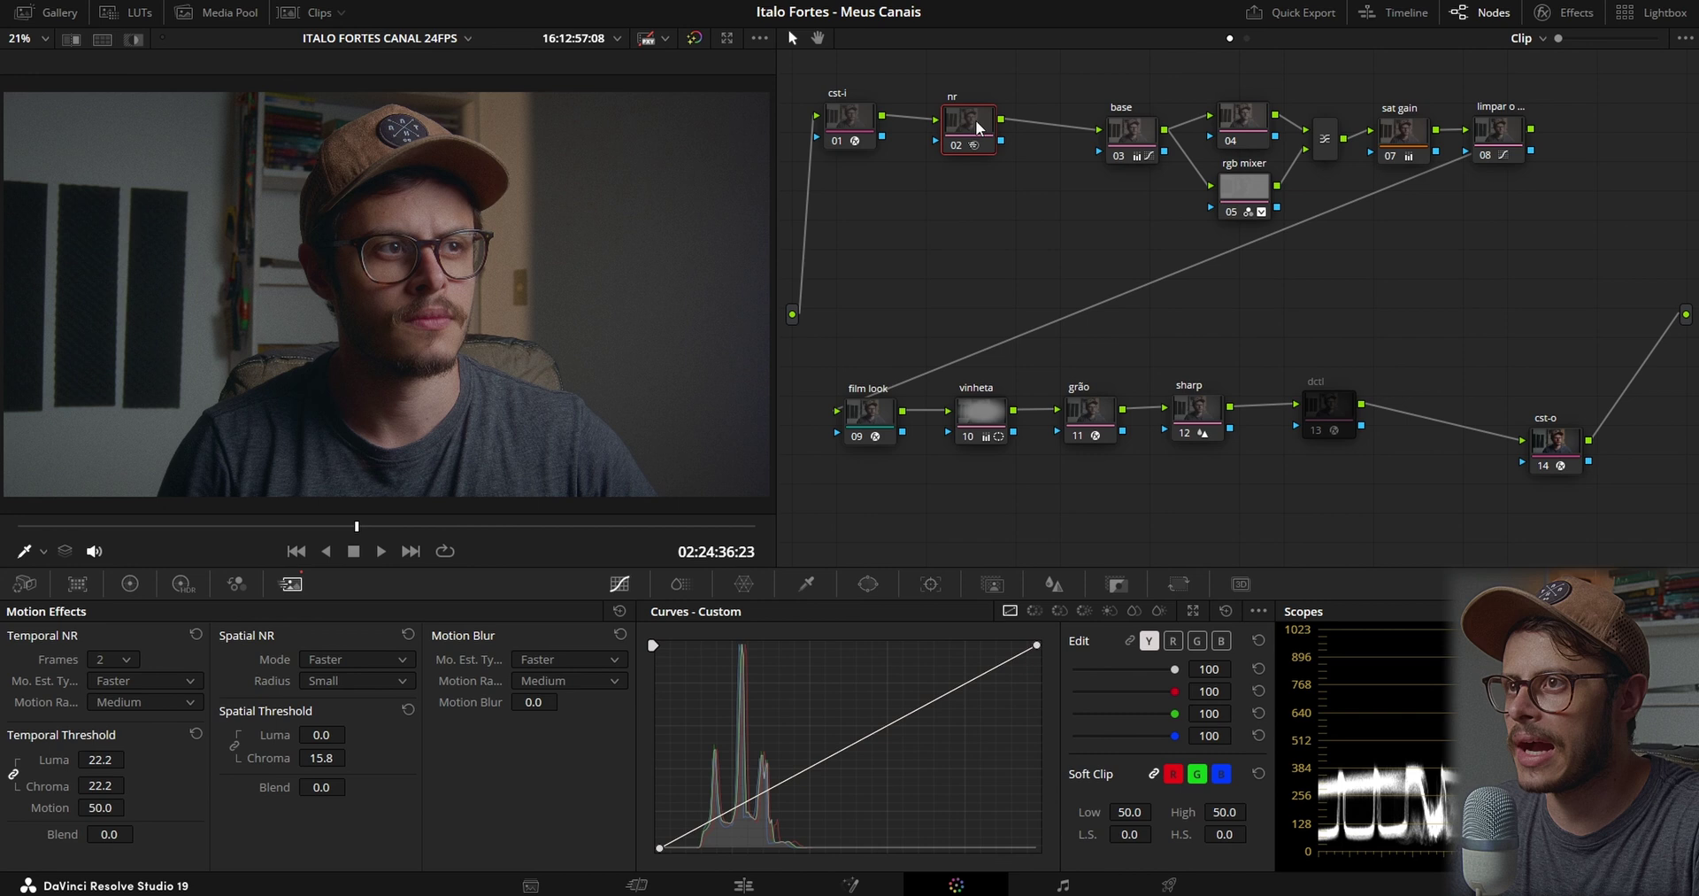
drag(1134, 133, 1100, 129)
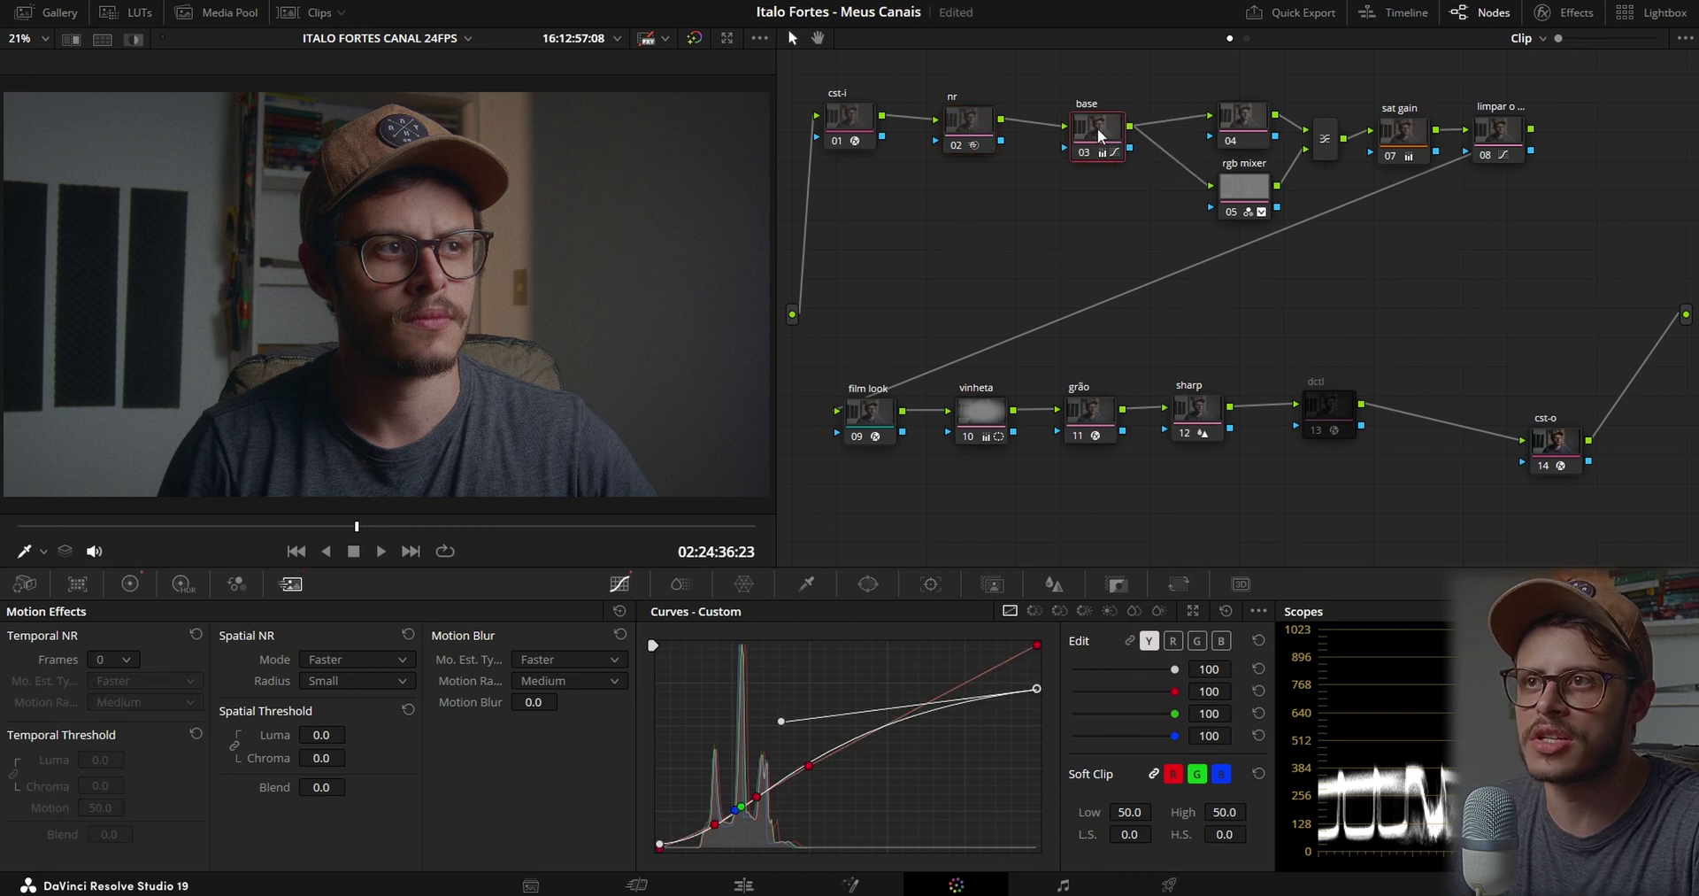
Examine the base node's primary color wheels, custom curve channel linking and curve options
click(130, 583)
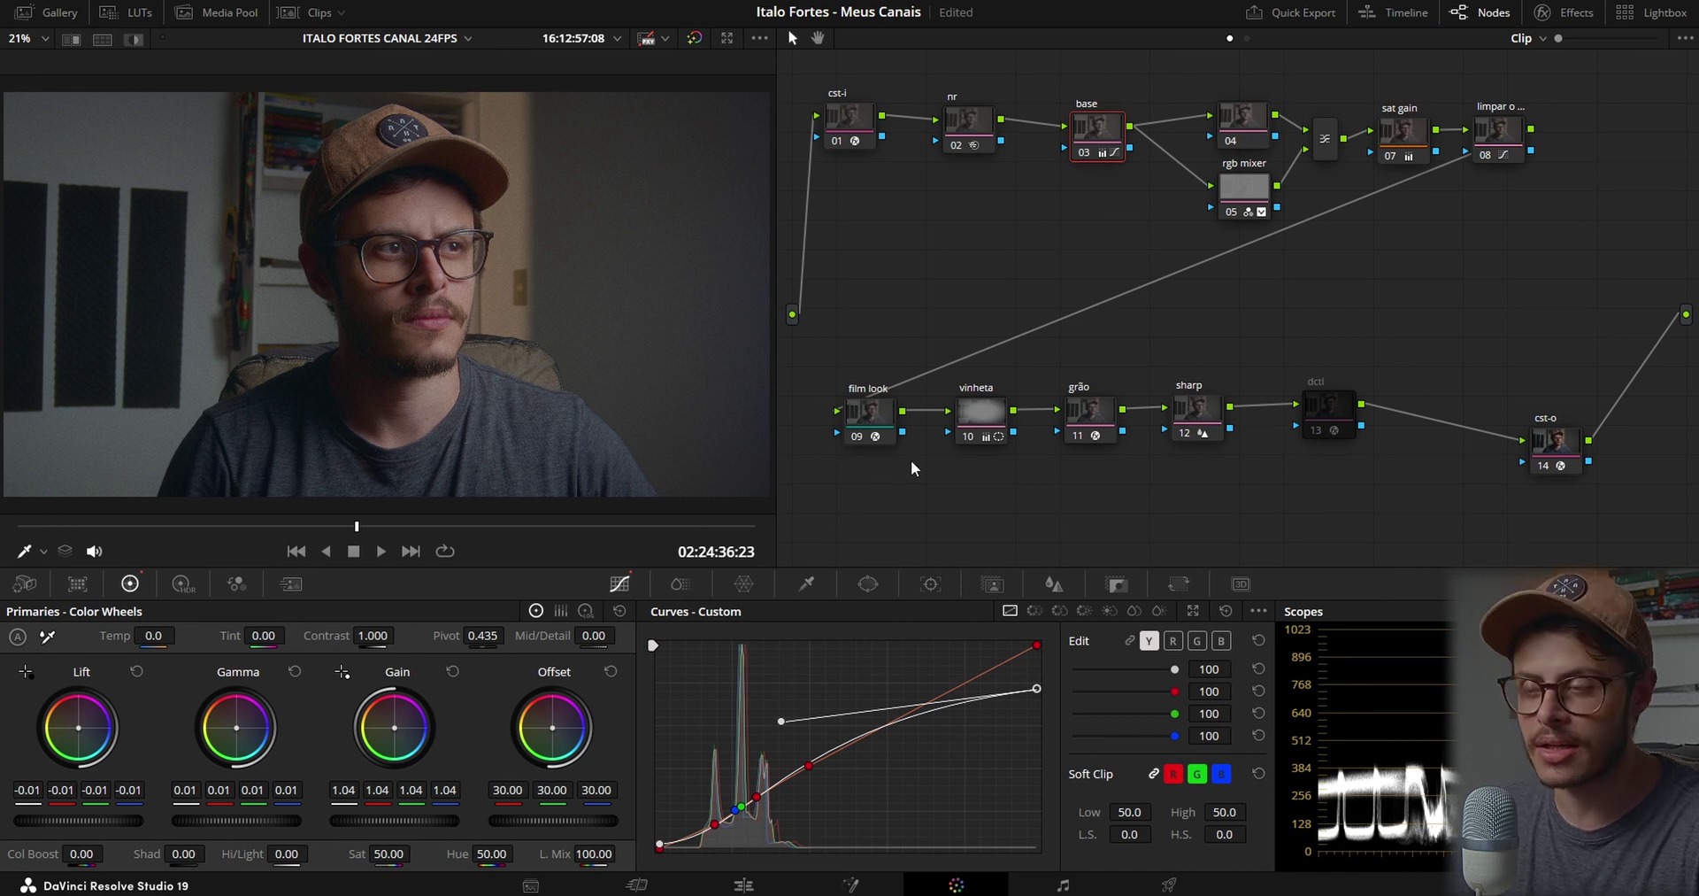
click(1131, 640)
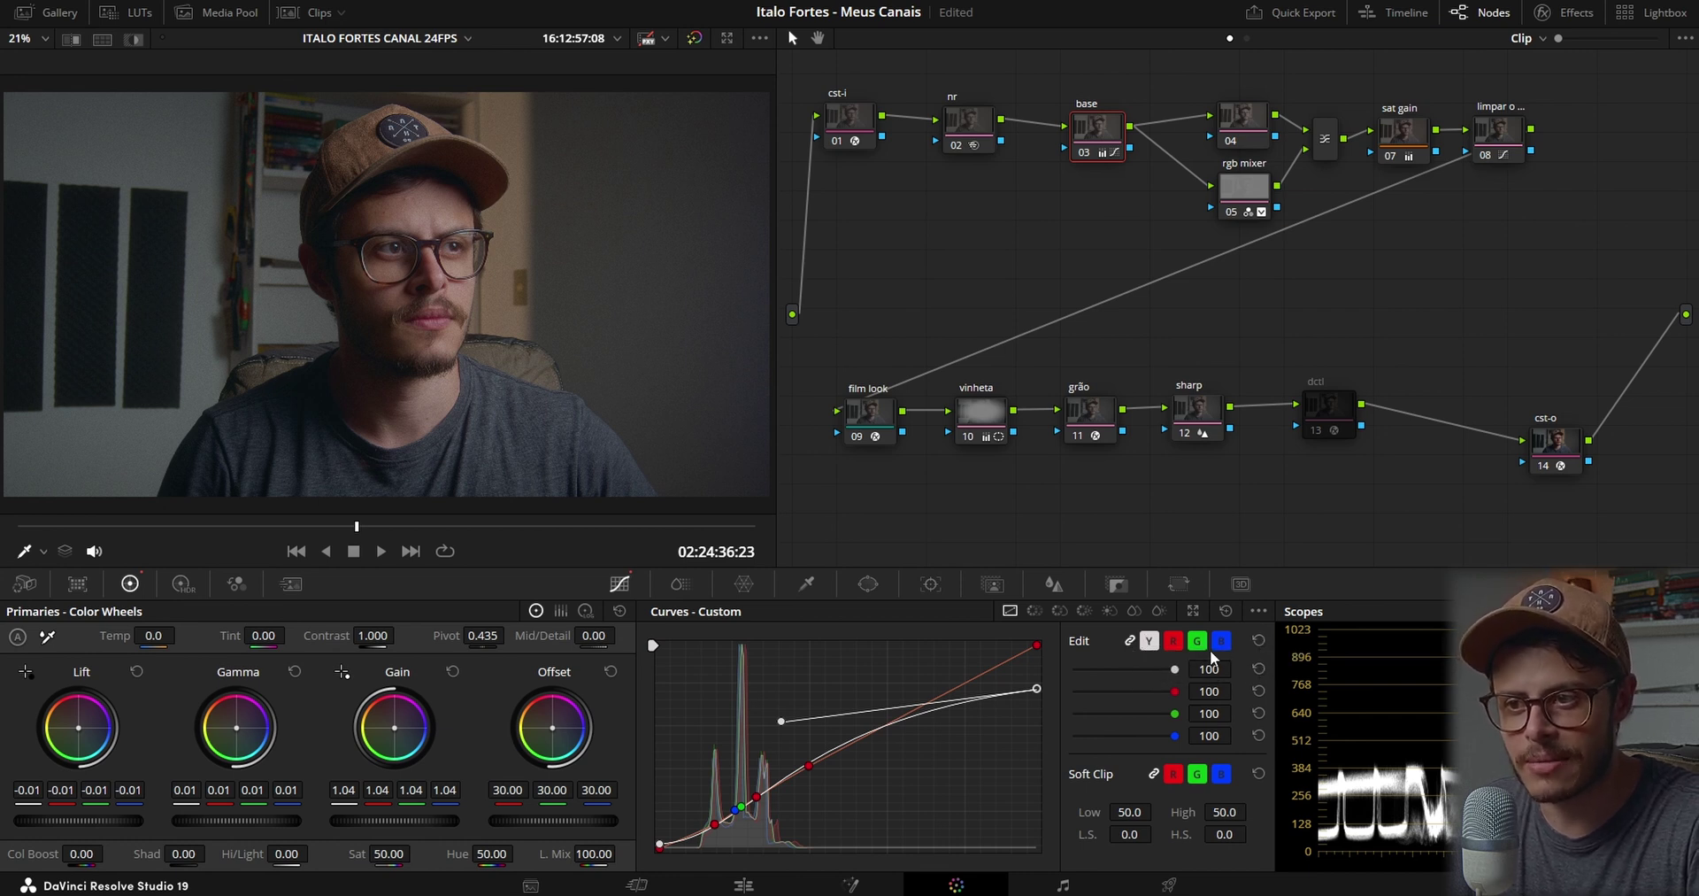
click(1129, 640)
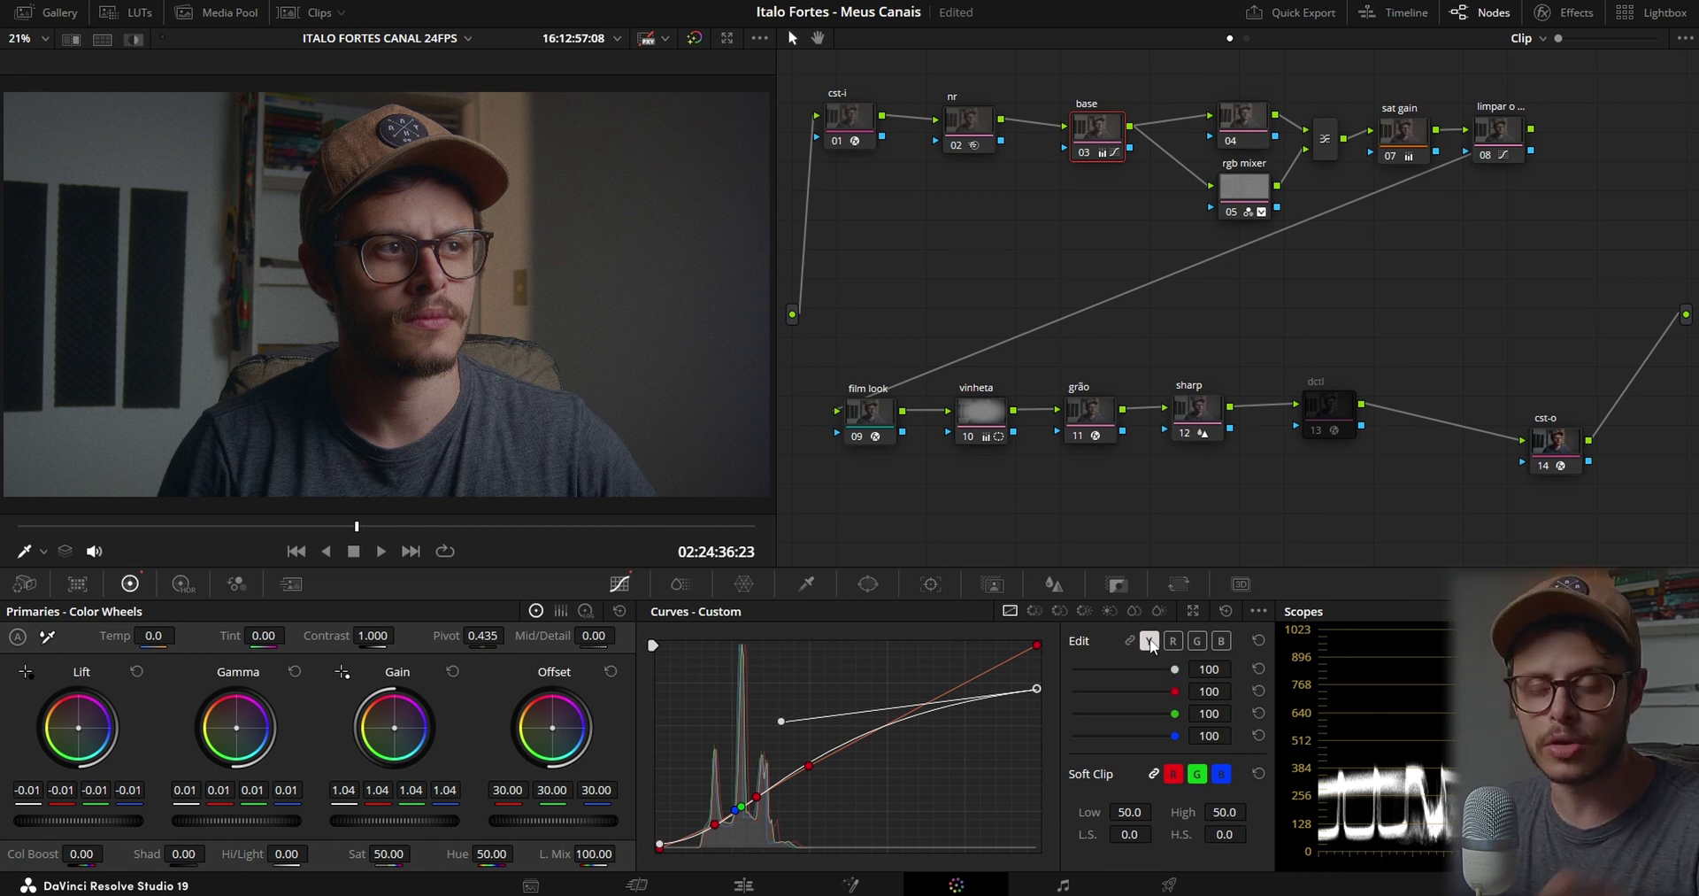
click(1256, 611)
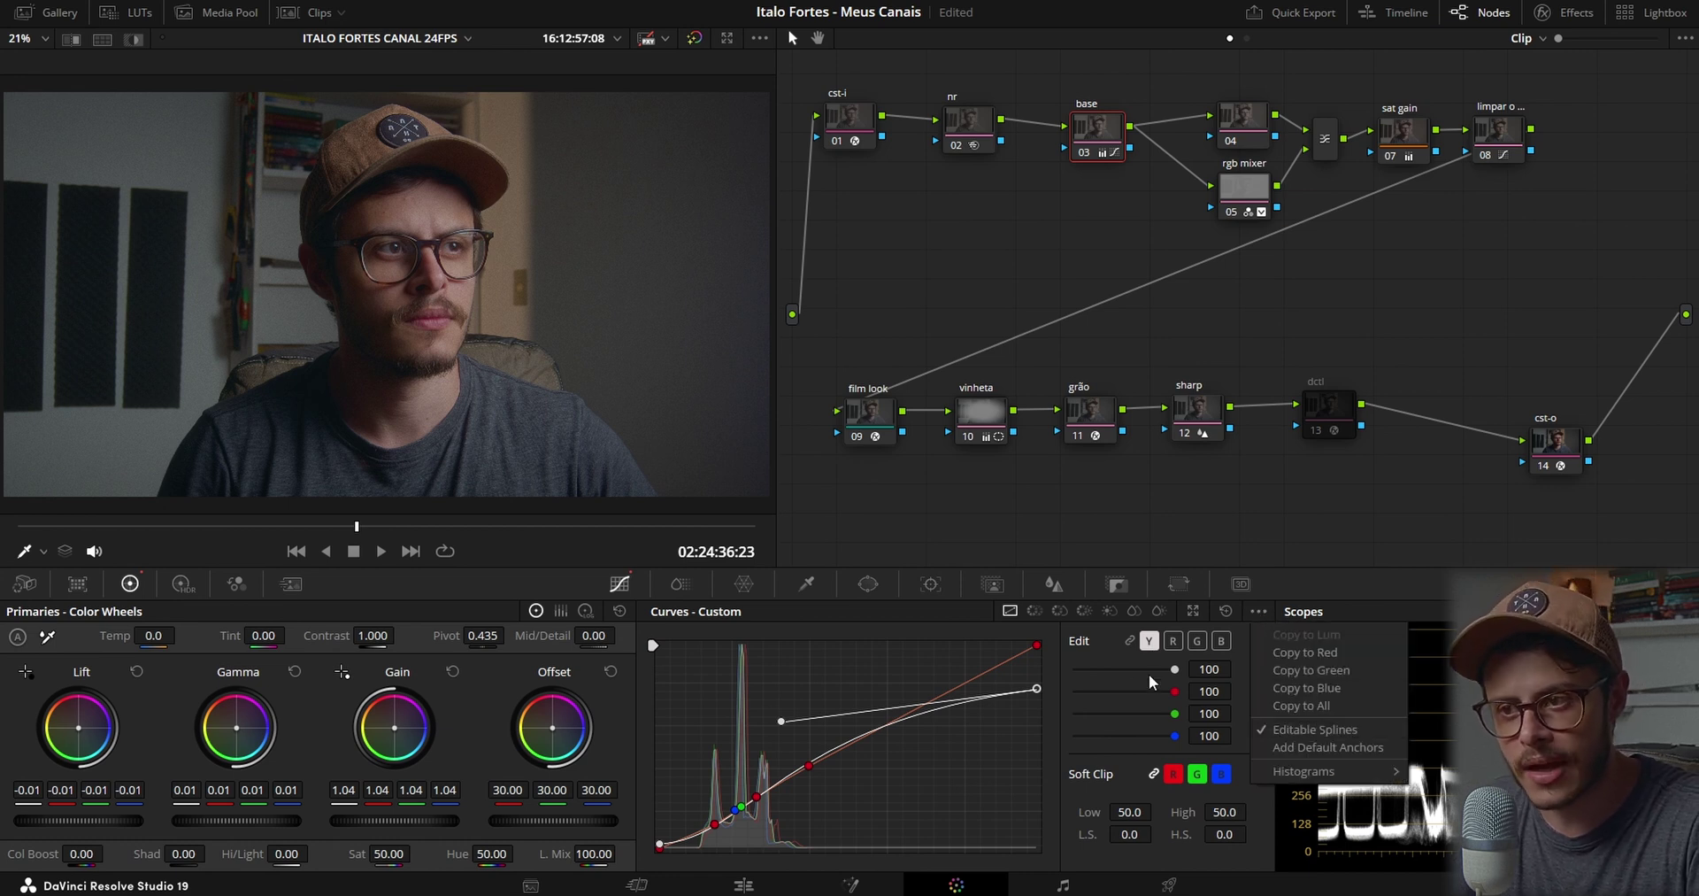
click(1080, 644)
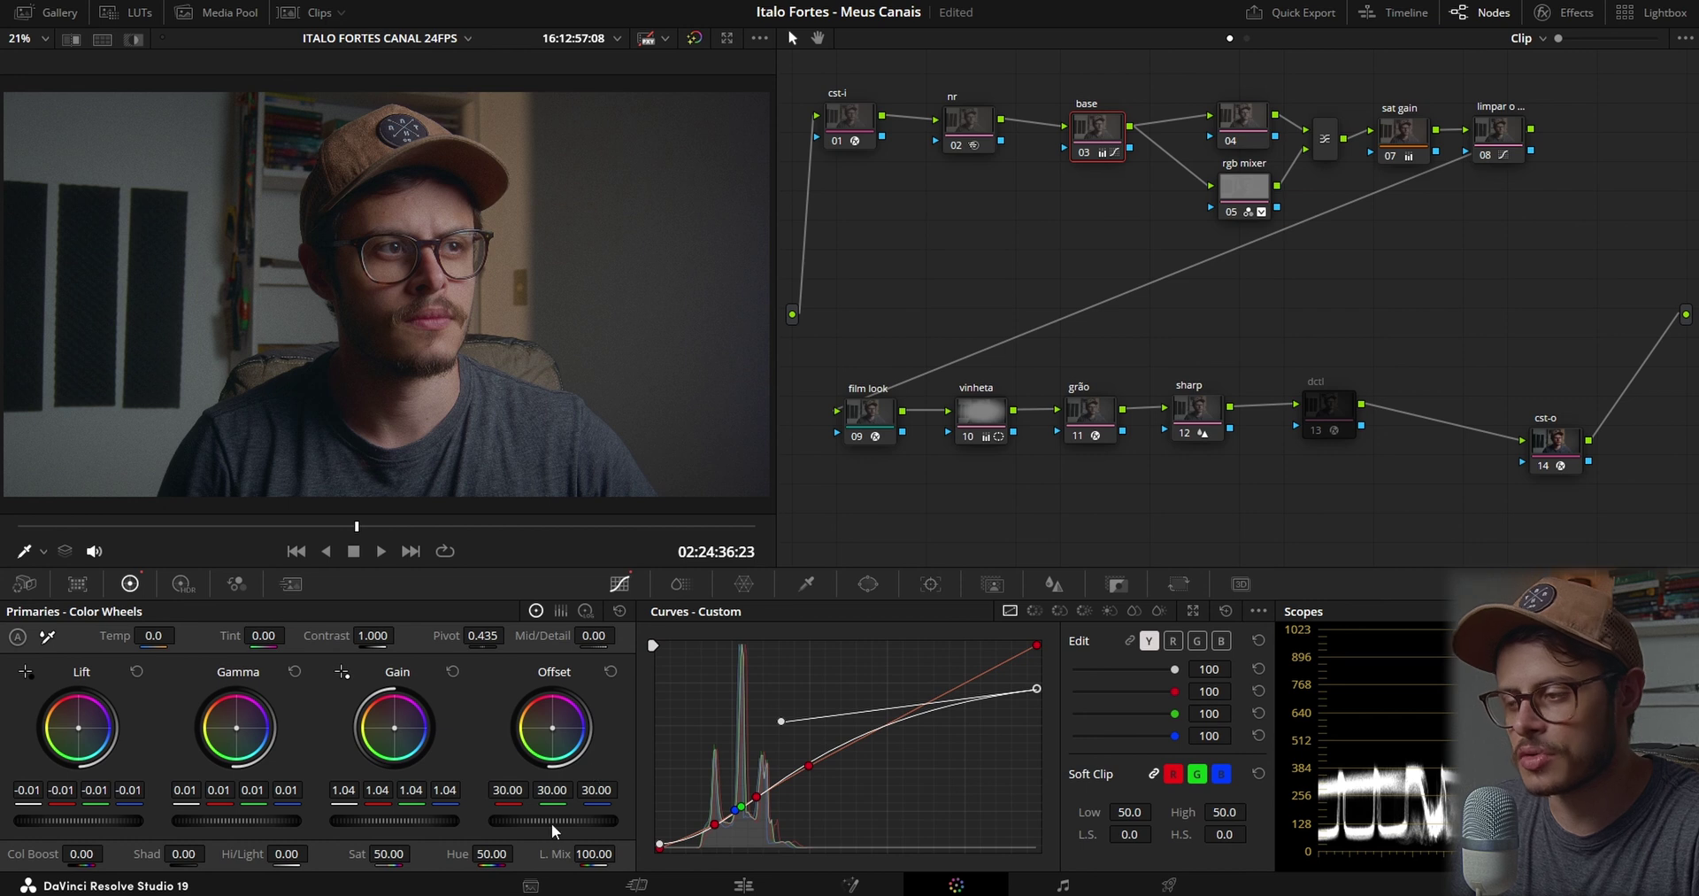
Fine-tune the base node's Offset to 29.95 and save the project
drag(547, 821, 580, 821)
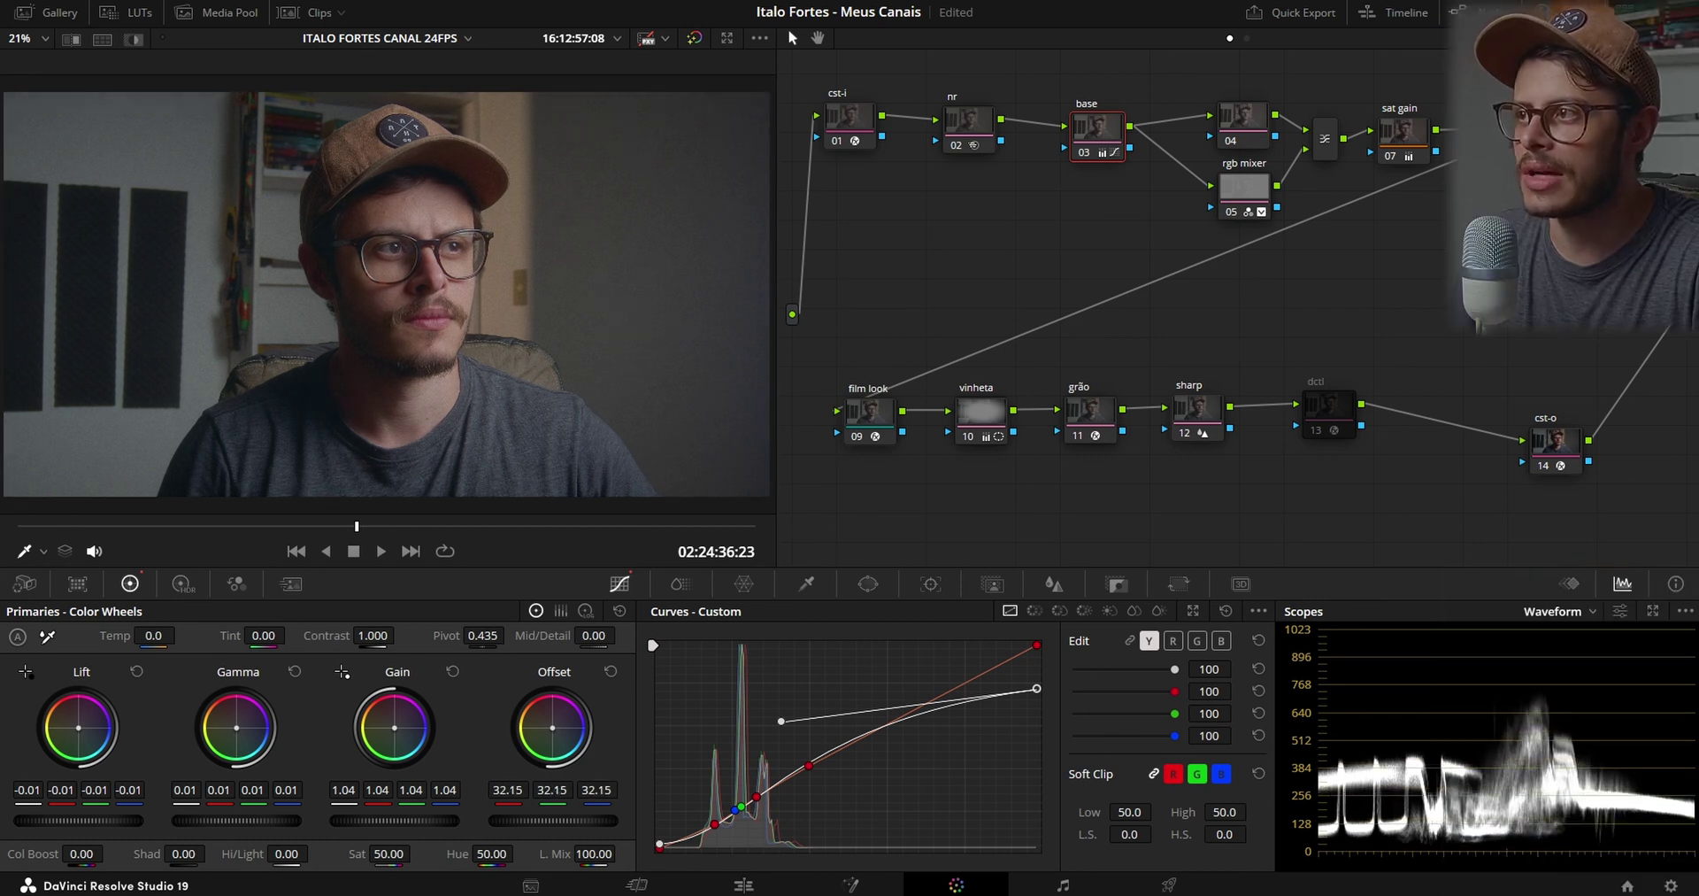
drag(553, 820, 545, 821)
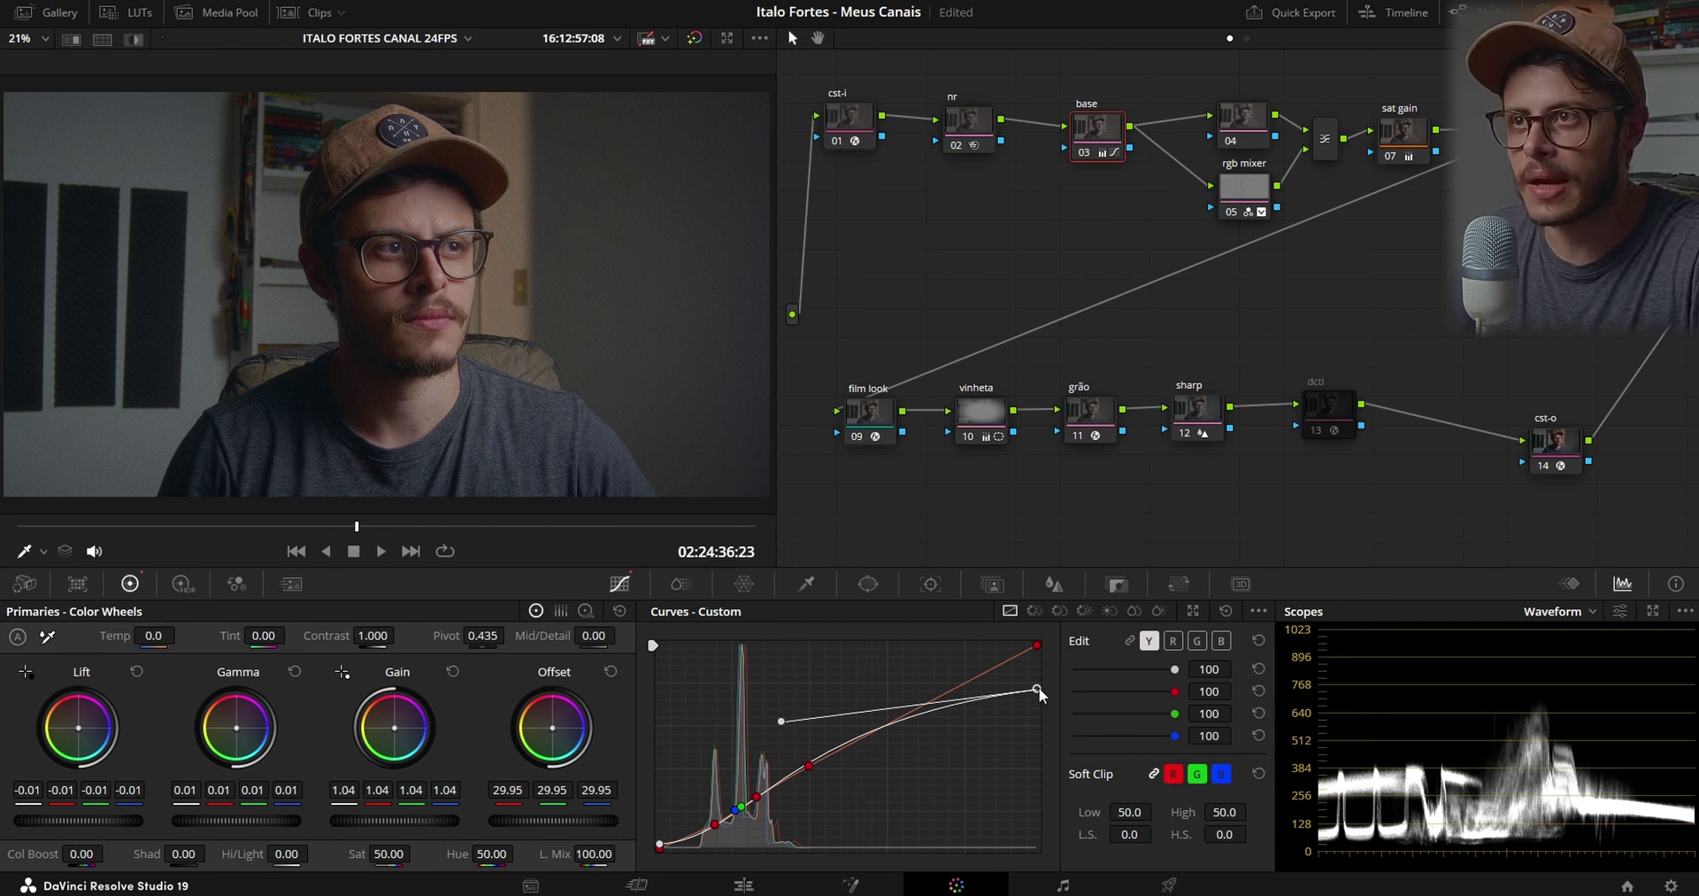
key(ctrl+s)
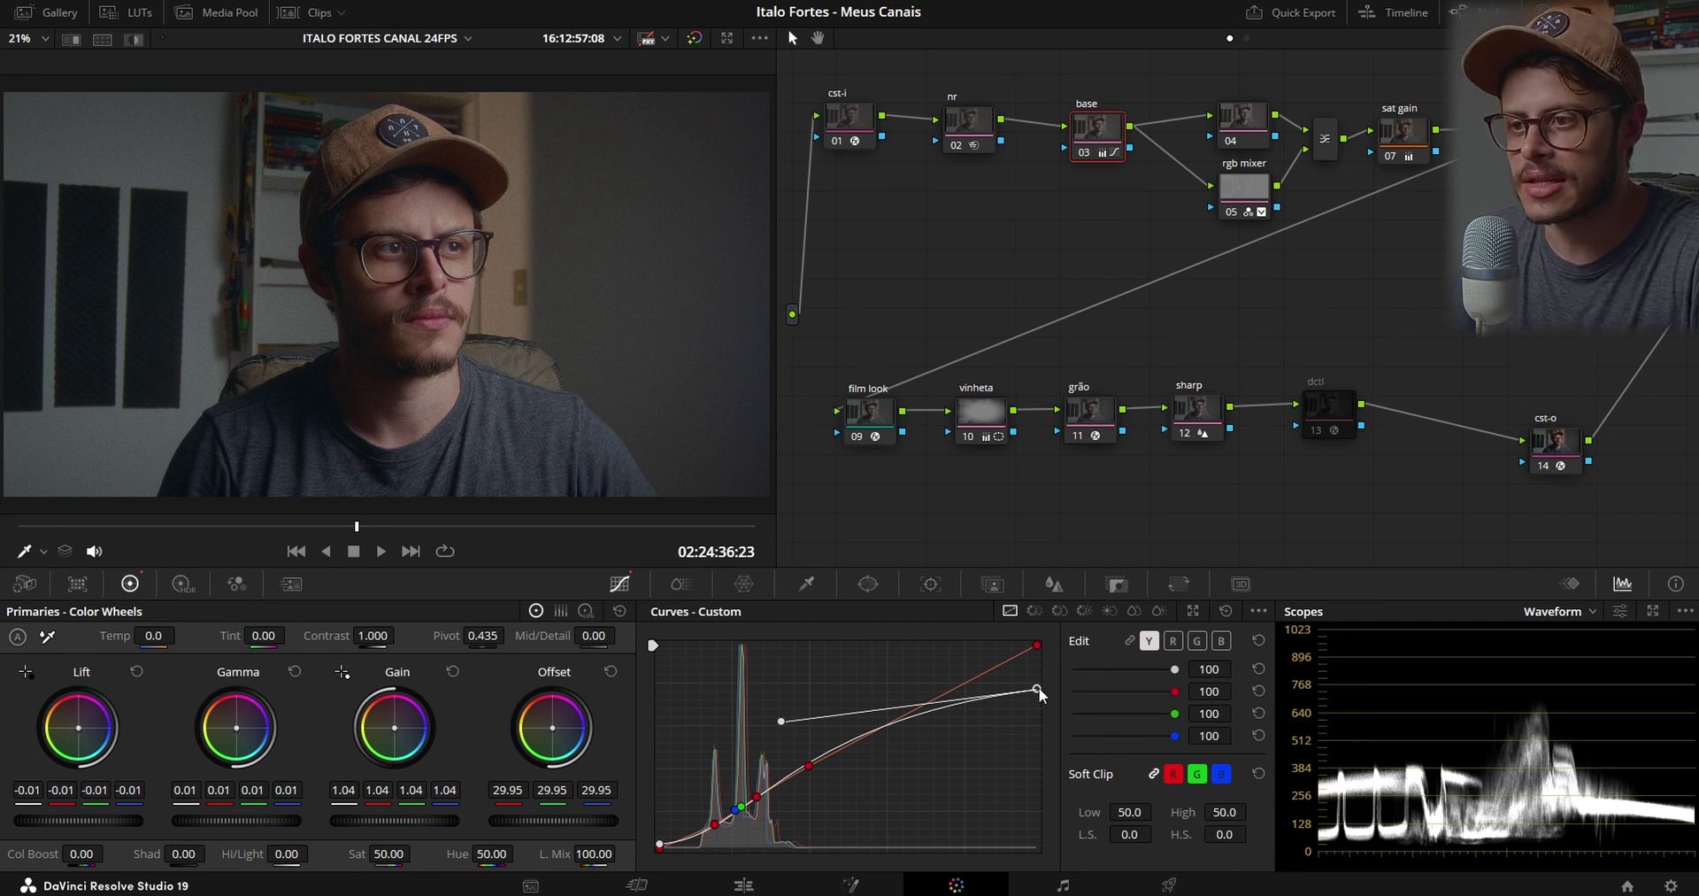
Adjust the shadow-end handle of the base node's luminance curve, testing a longer handle and settling on a short, nearly flat one
click(659, 844)
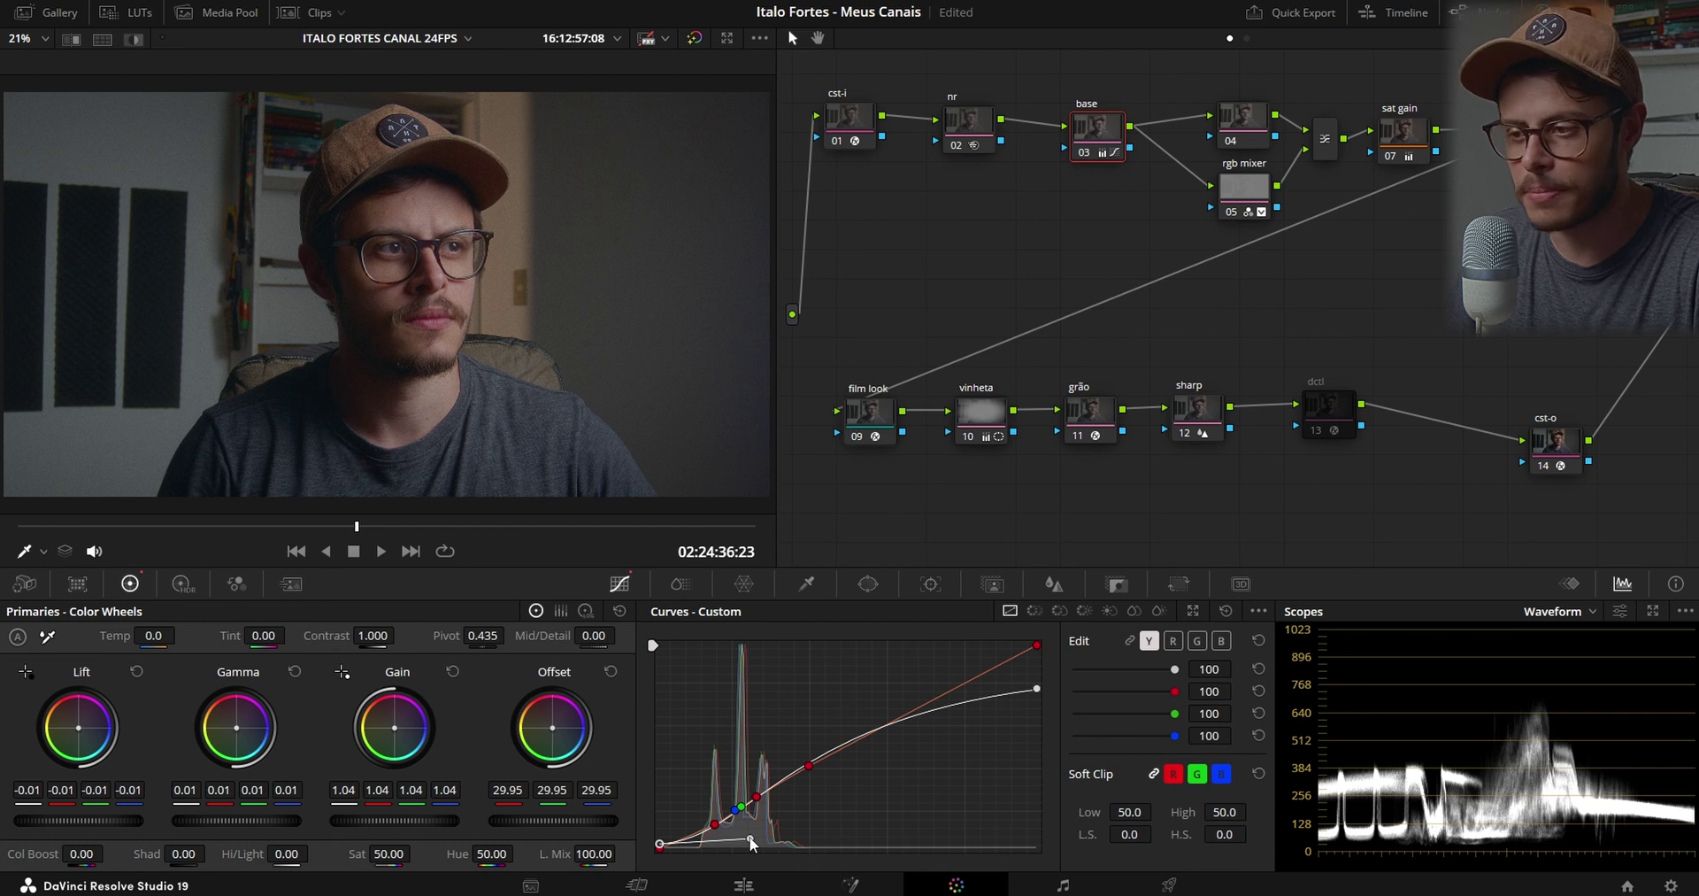
mouse_move(750, 840)
mouse_down()
mouse_move(731, 757)
mouse_move(744, 845)
mouse_up()
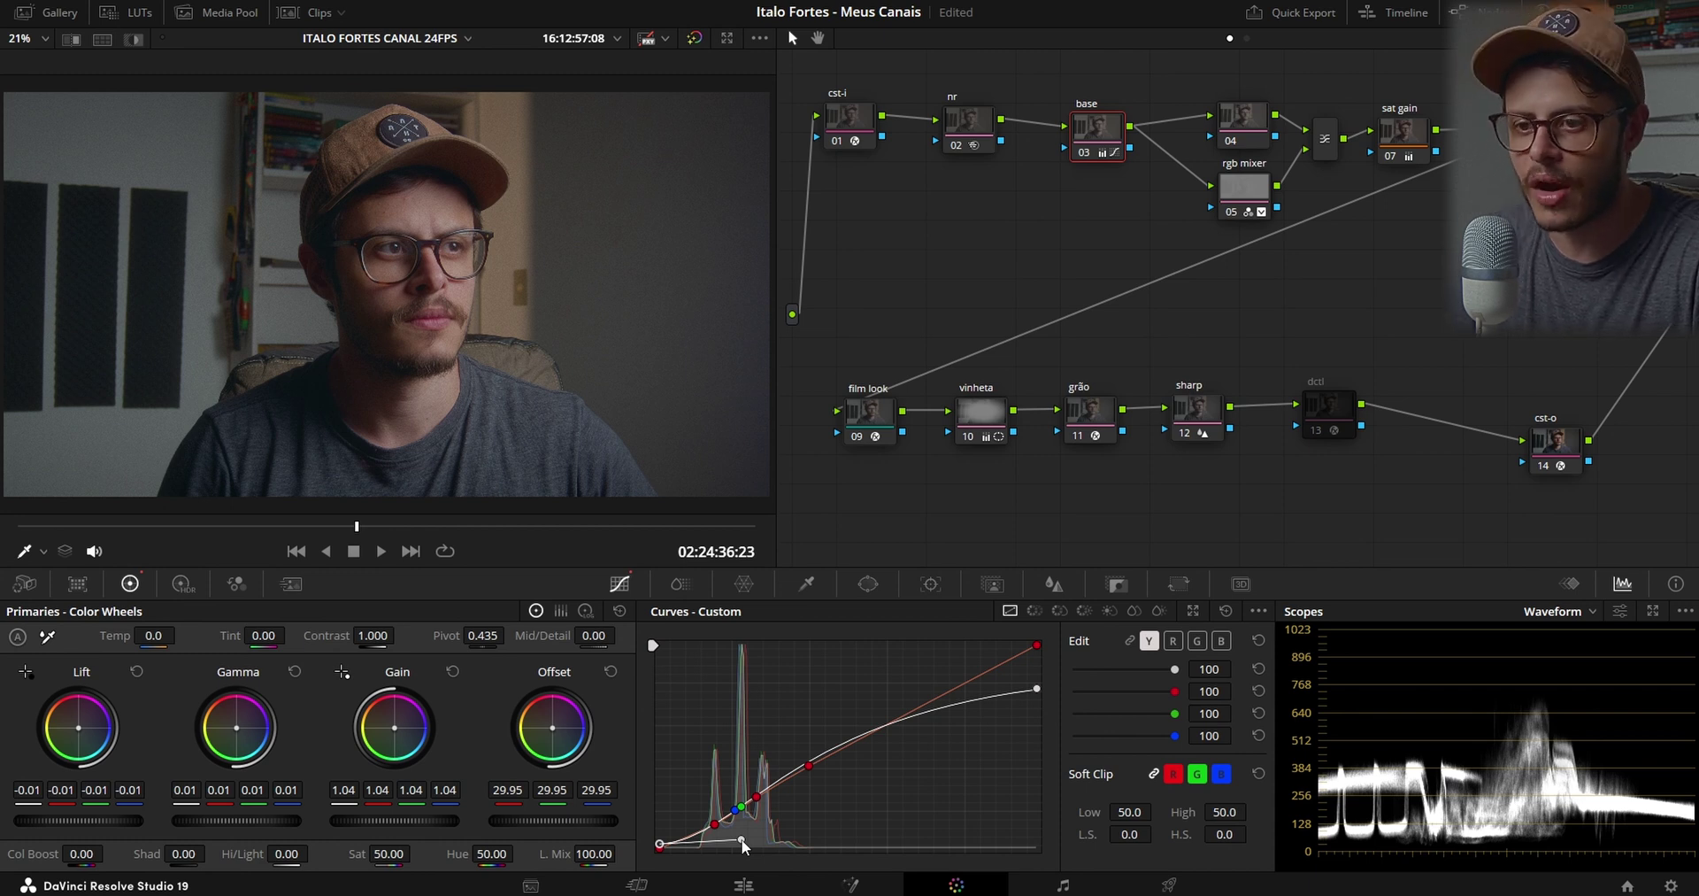
drag(741, 839, 790, 844)
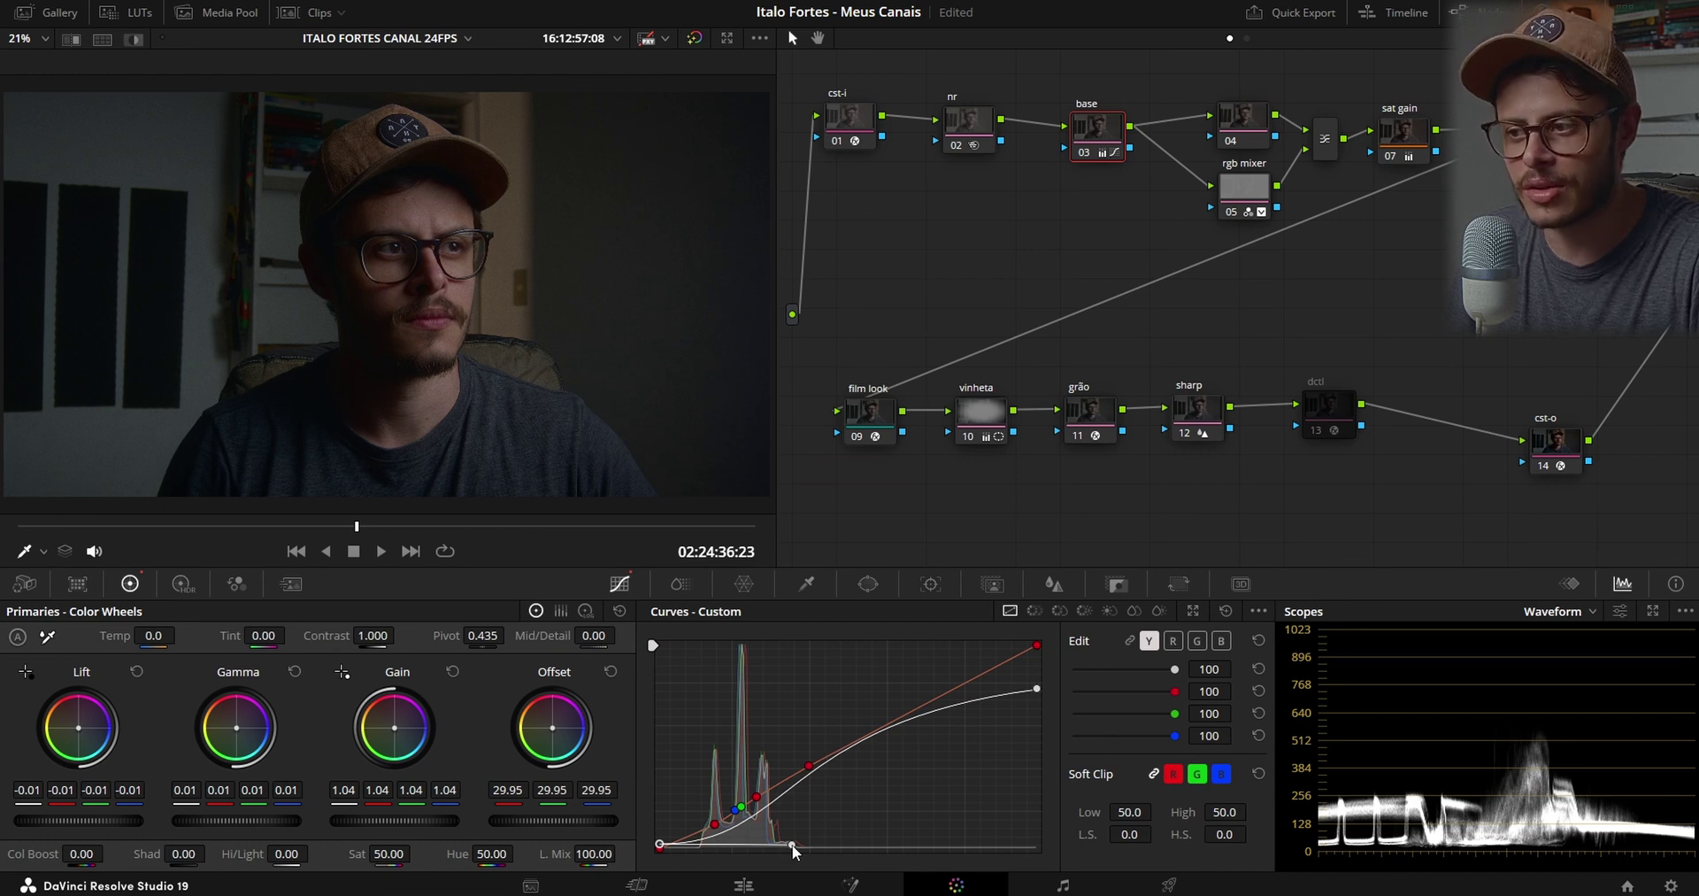
drag(793, 844, 793, 839)
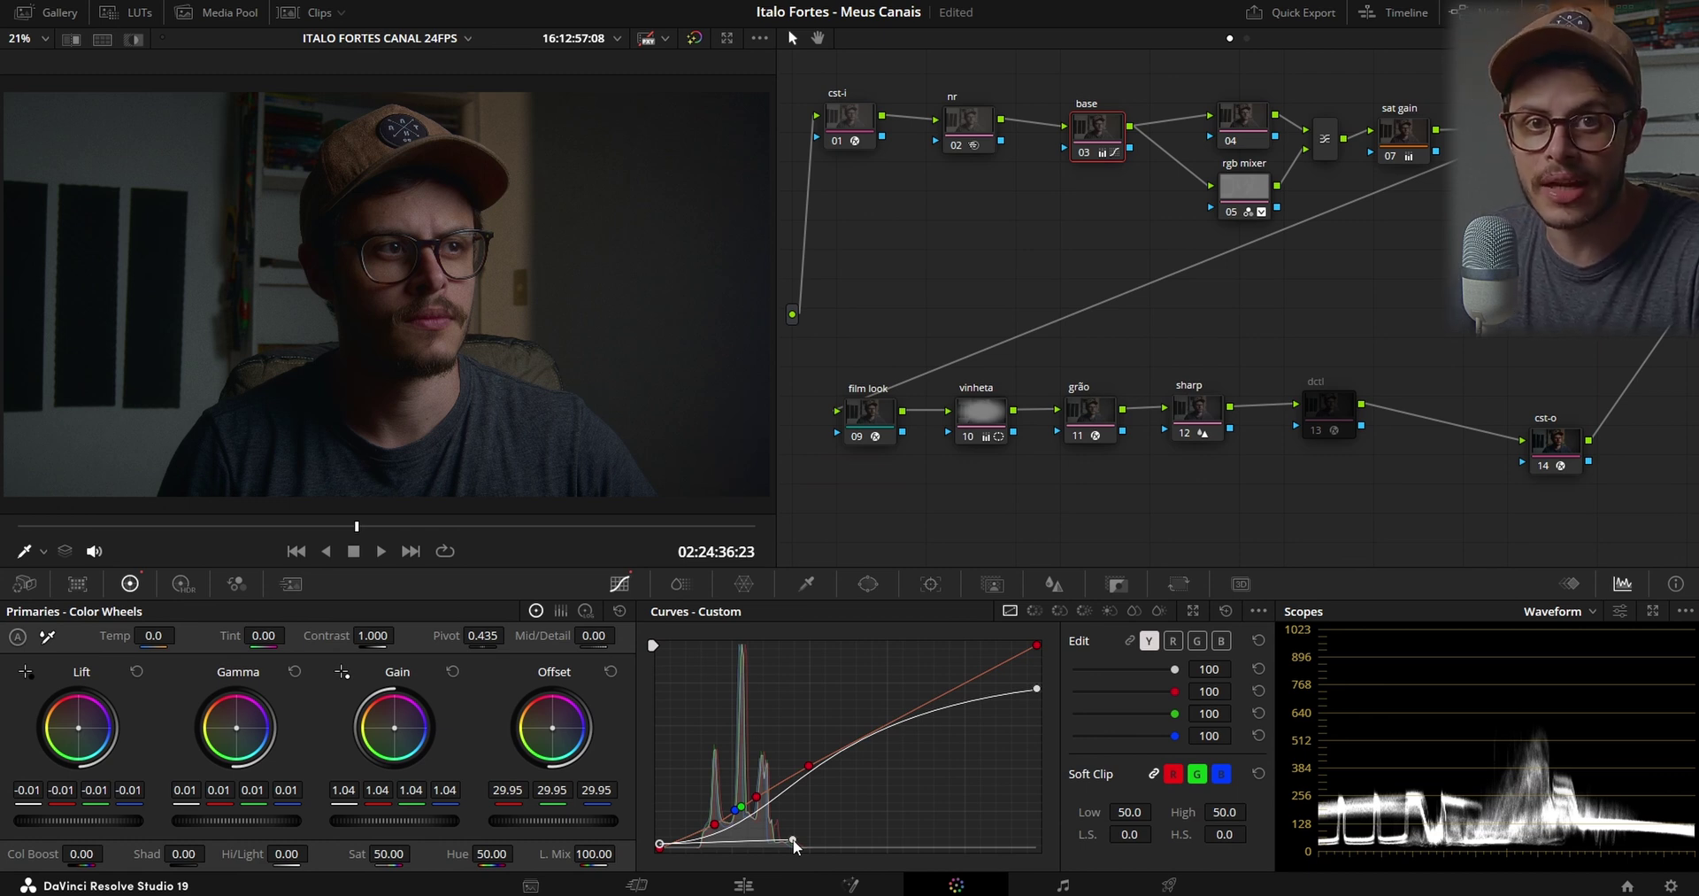
drag(793, 839, 736, 843)
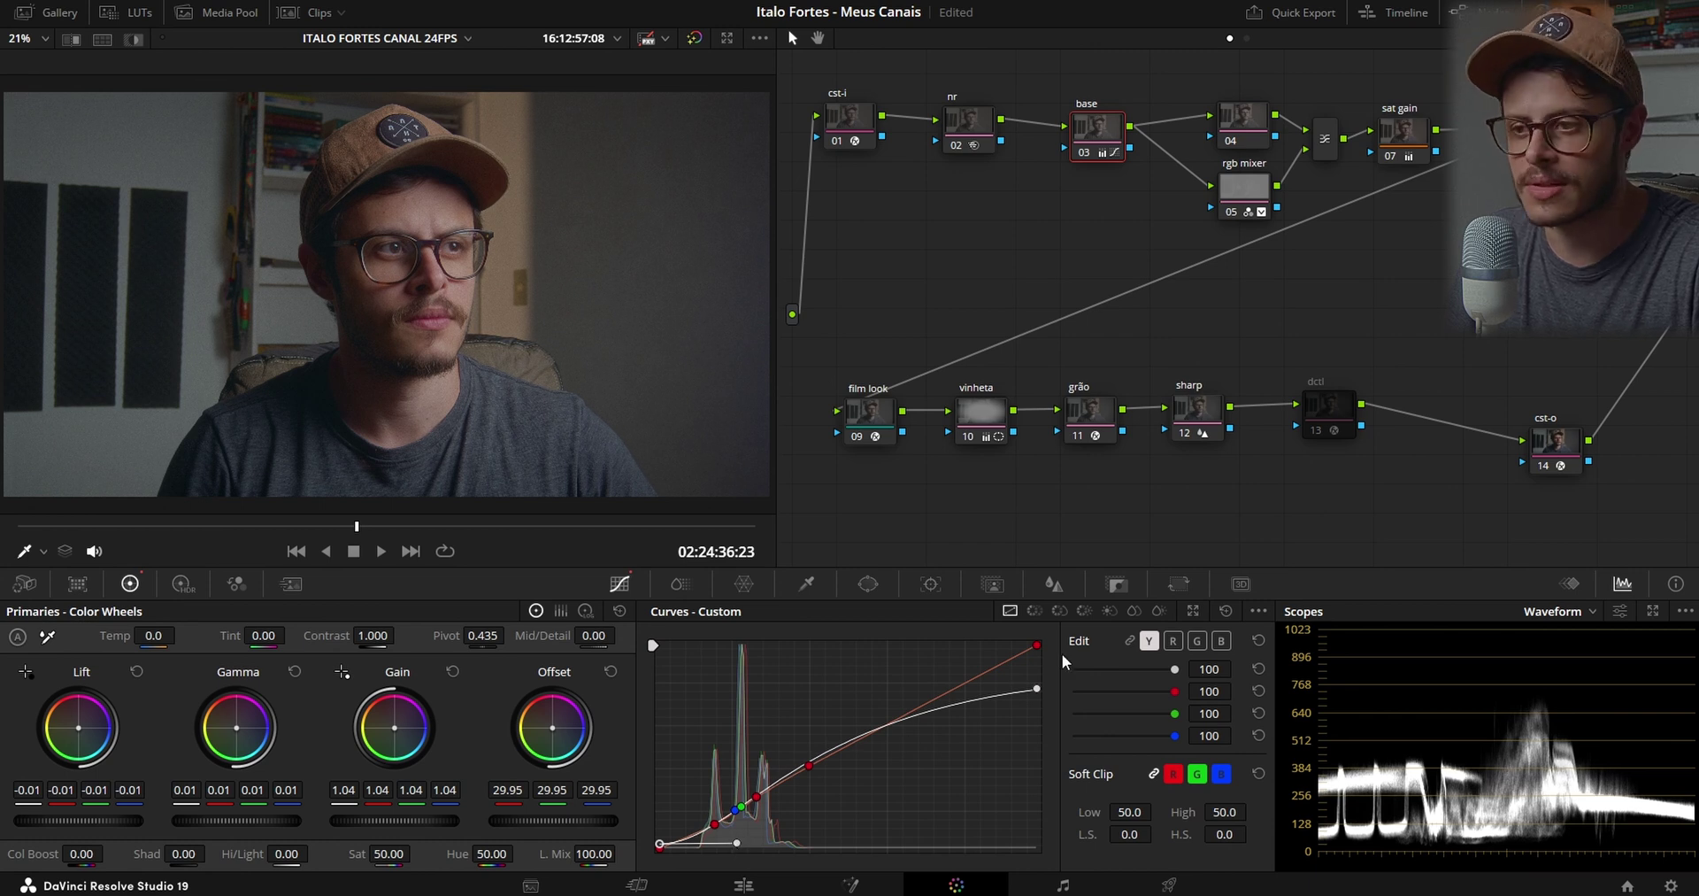
Lower the white endpoint of the base node's luminance curve slightly, pull its handle down a little, and save the project
click(1037, 689)
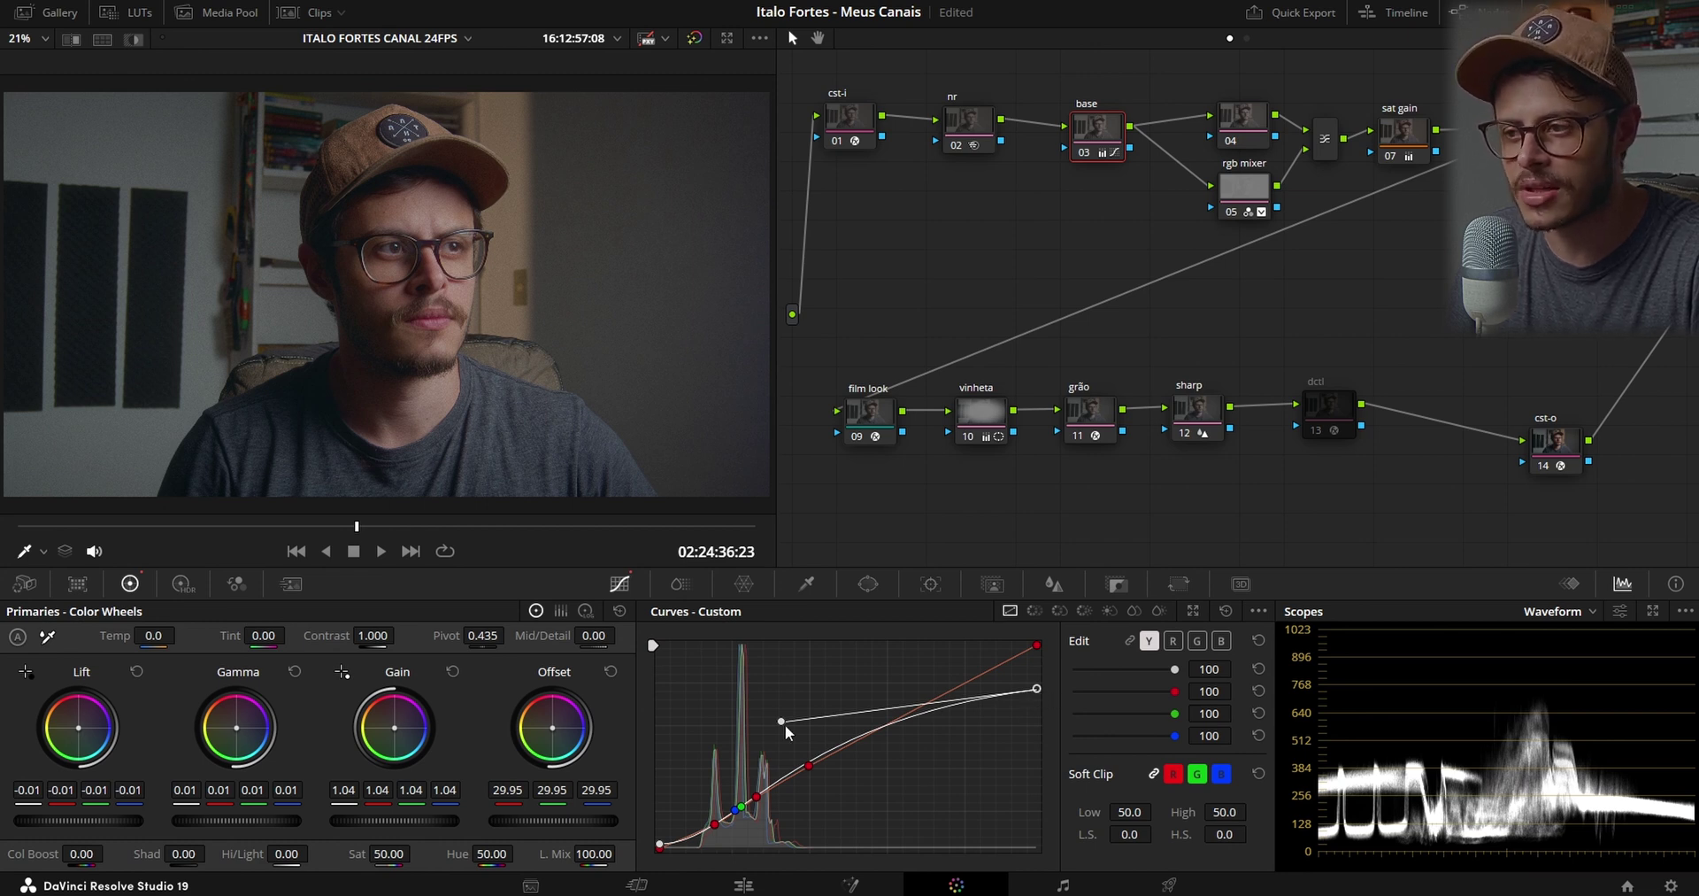
mouse_move(1039, 688)
mouse_down()
mouse_move(1039, 661)
mouse_move(1042, 709)
mouse_move(1044, 649)
mouse_move(1044, 692)
mouse_up()
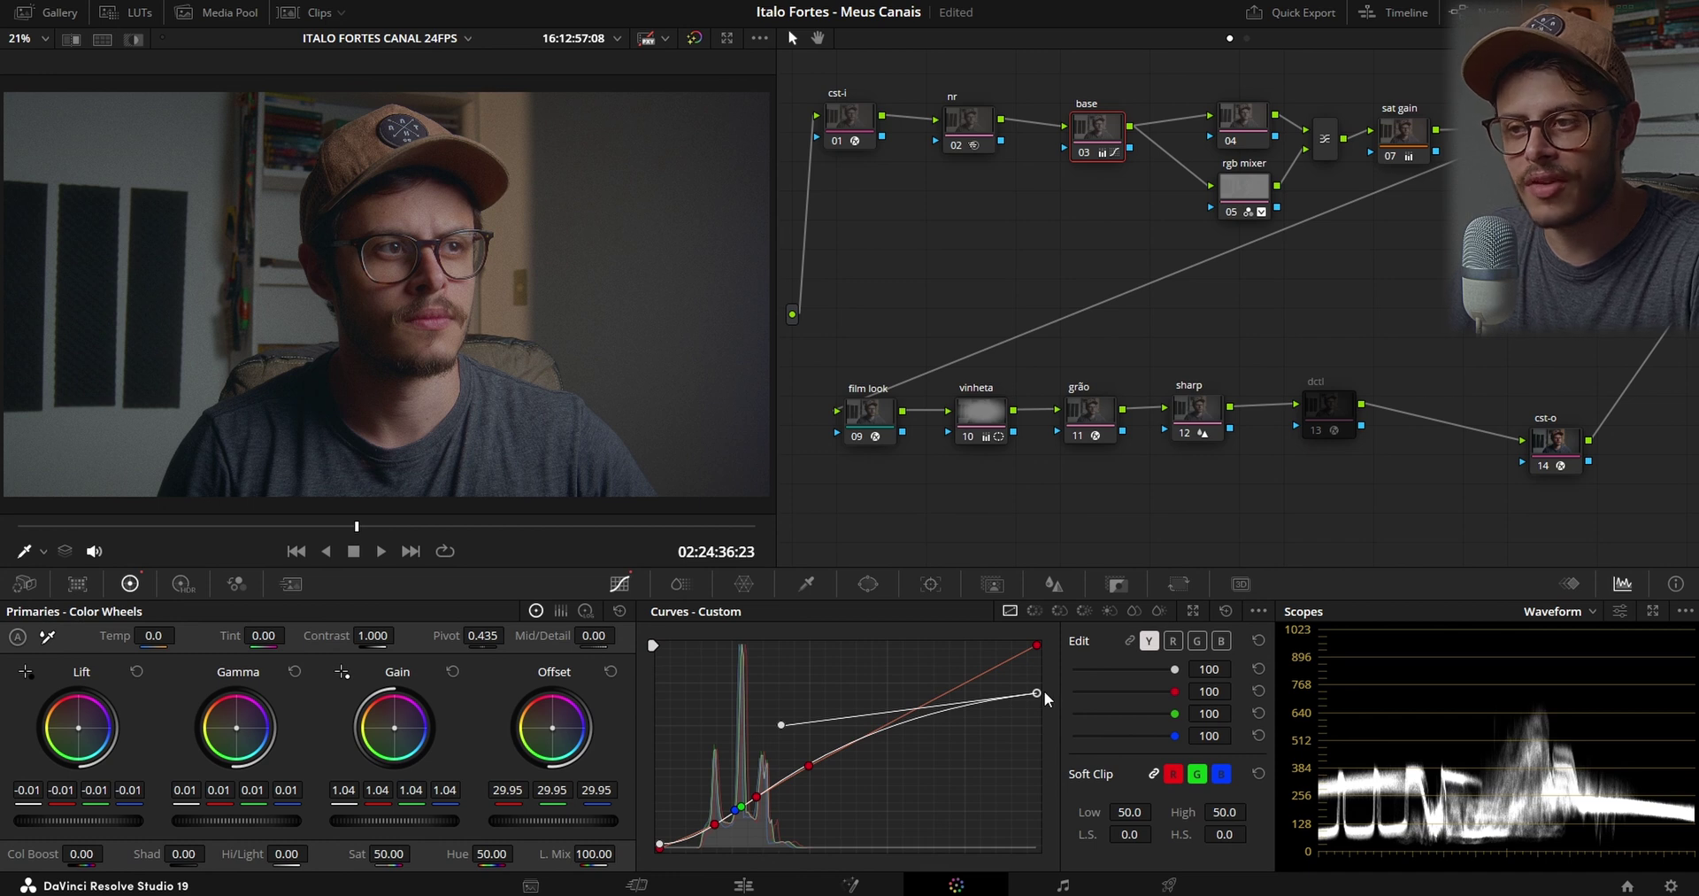
drag(1038, 693, 1040, 641)
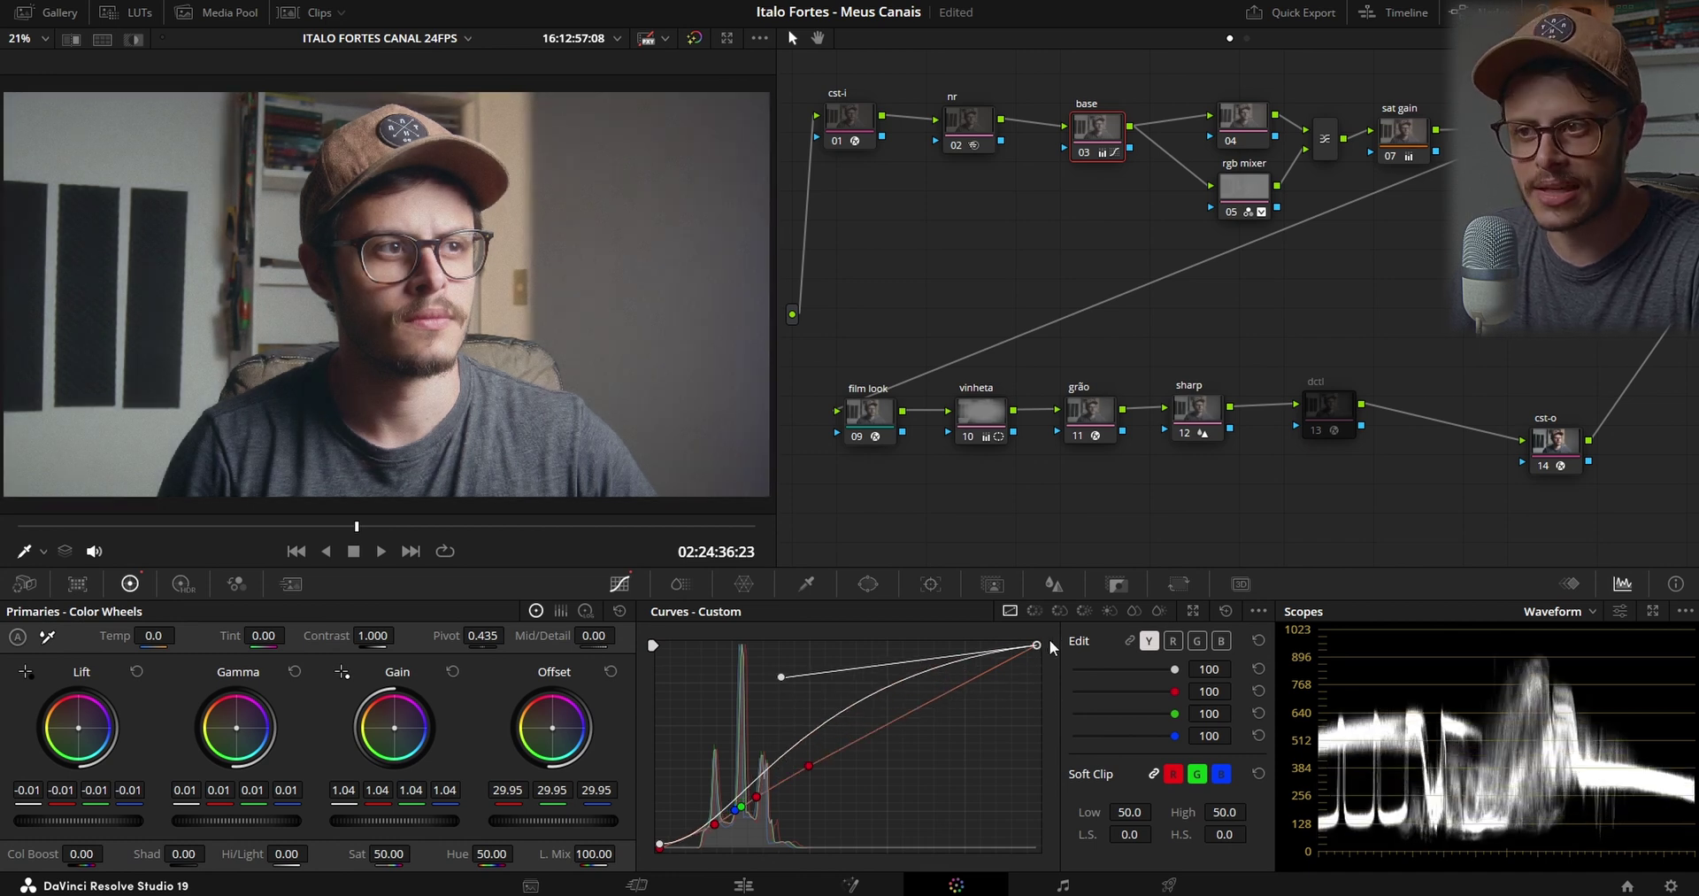
drag(1039, 642, 1048, 694)
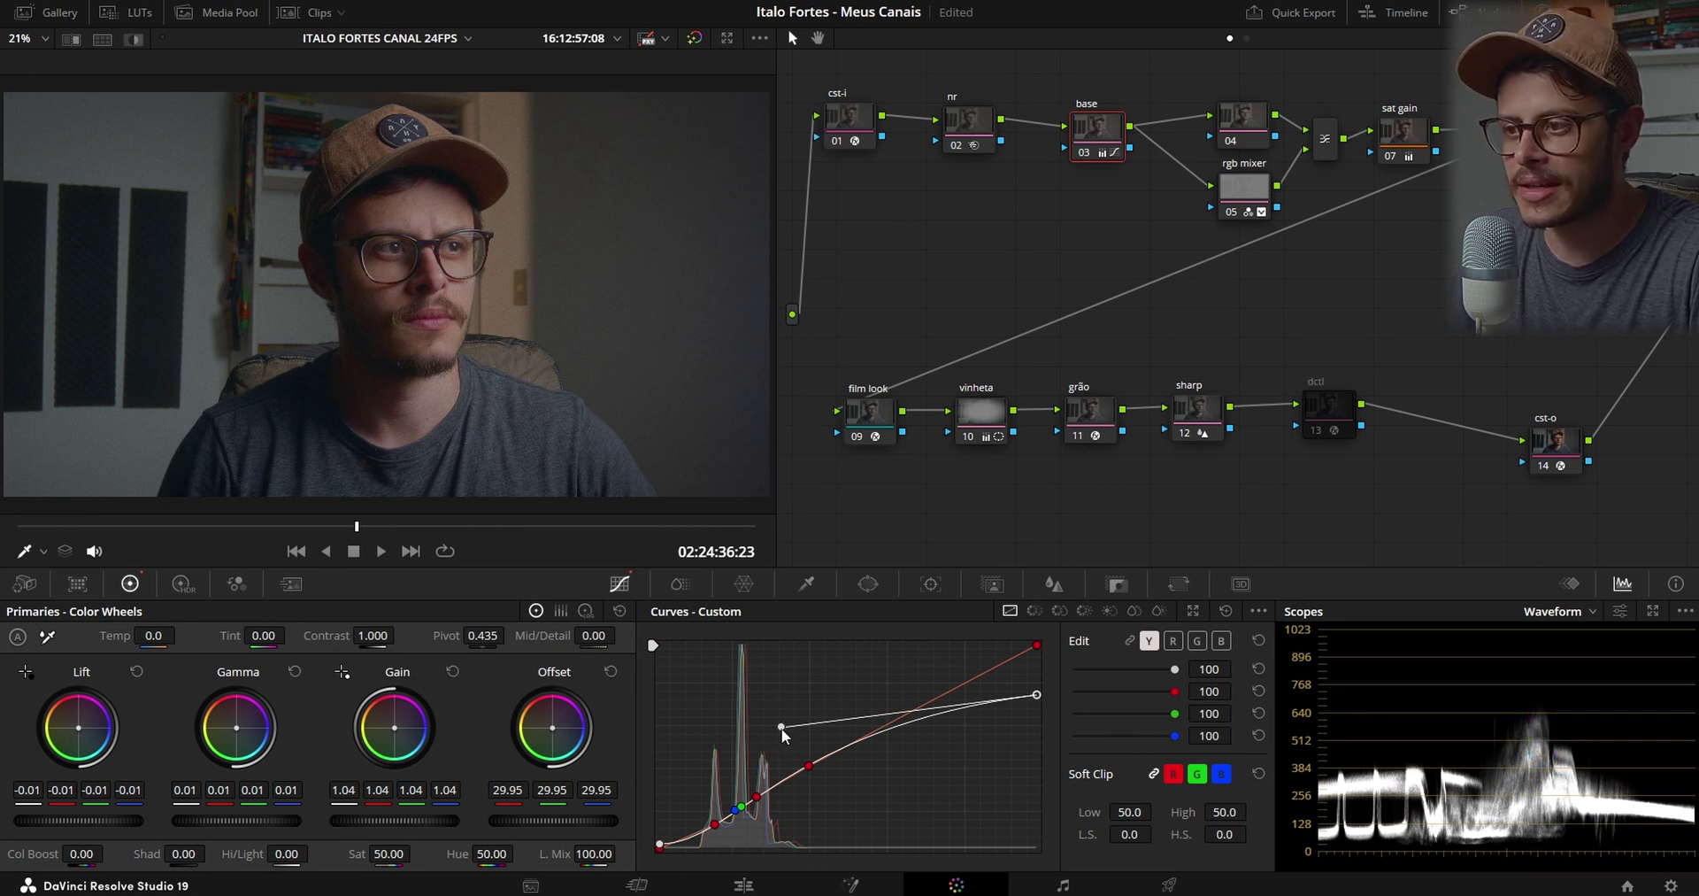
mouse_move(782, 727)
mouse_down()
mouse_move(723, 721)
mouse_move(780, 732)
mouse_up()
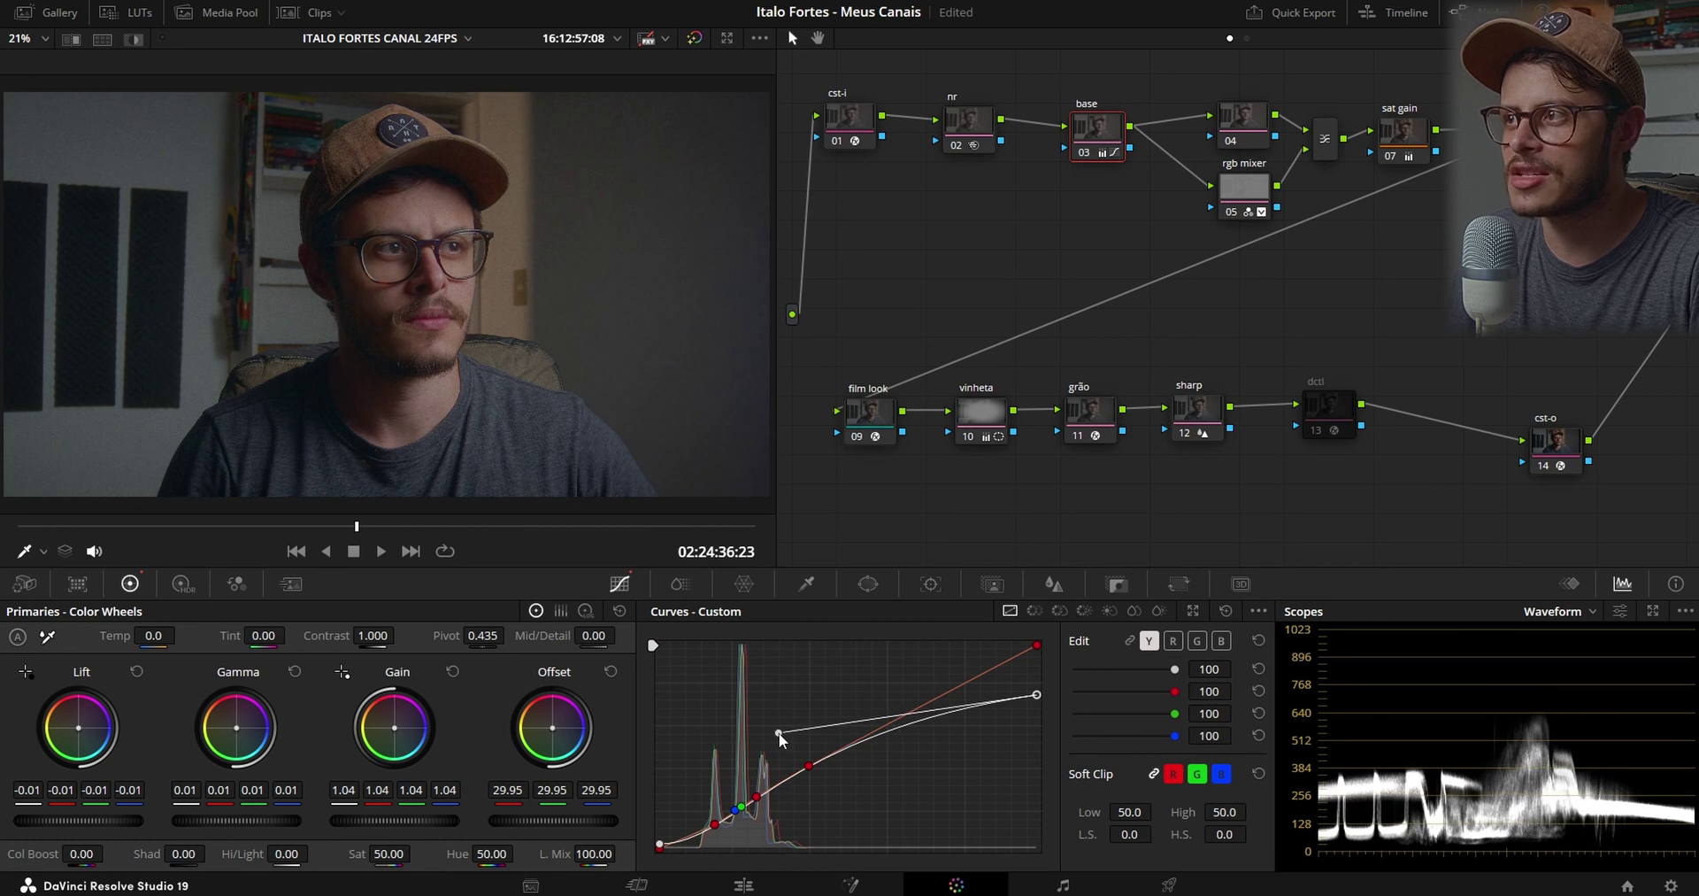
key(ctrl+s)
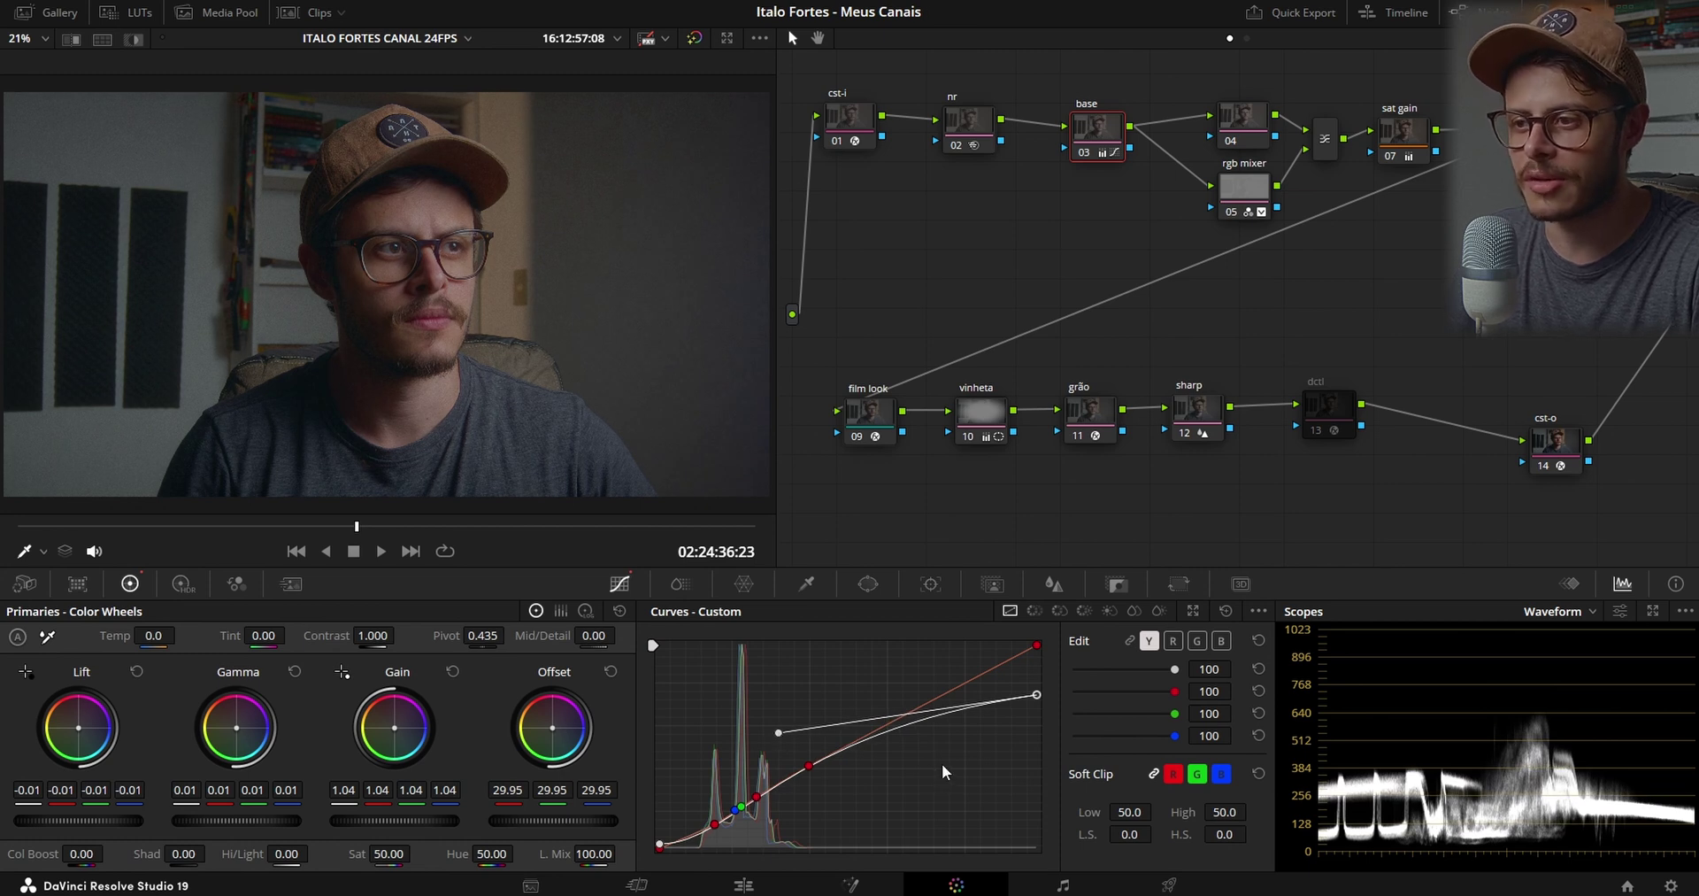
Compare the image with the base node disabled and enabled, leaving the node enabled
click(1085, 151)
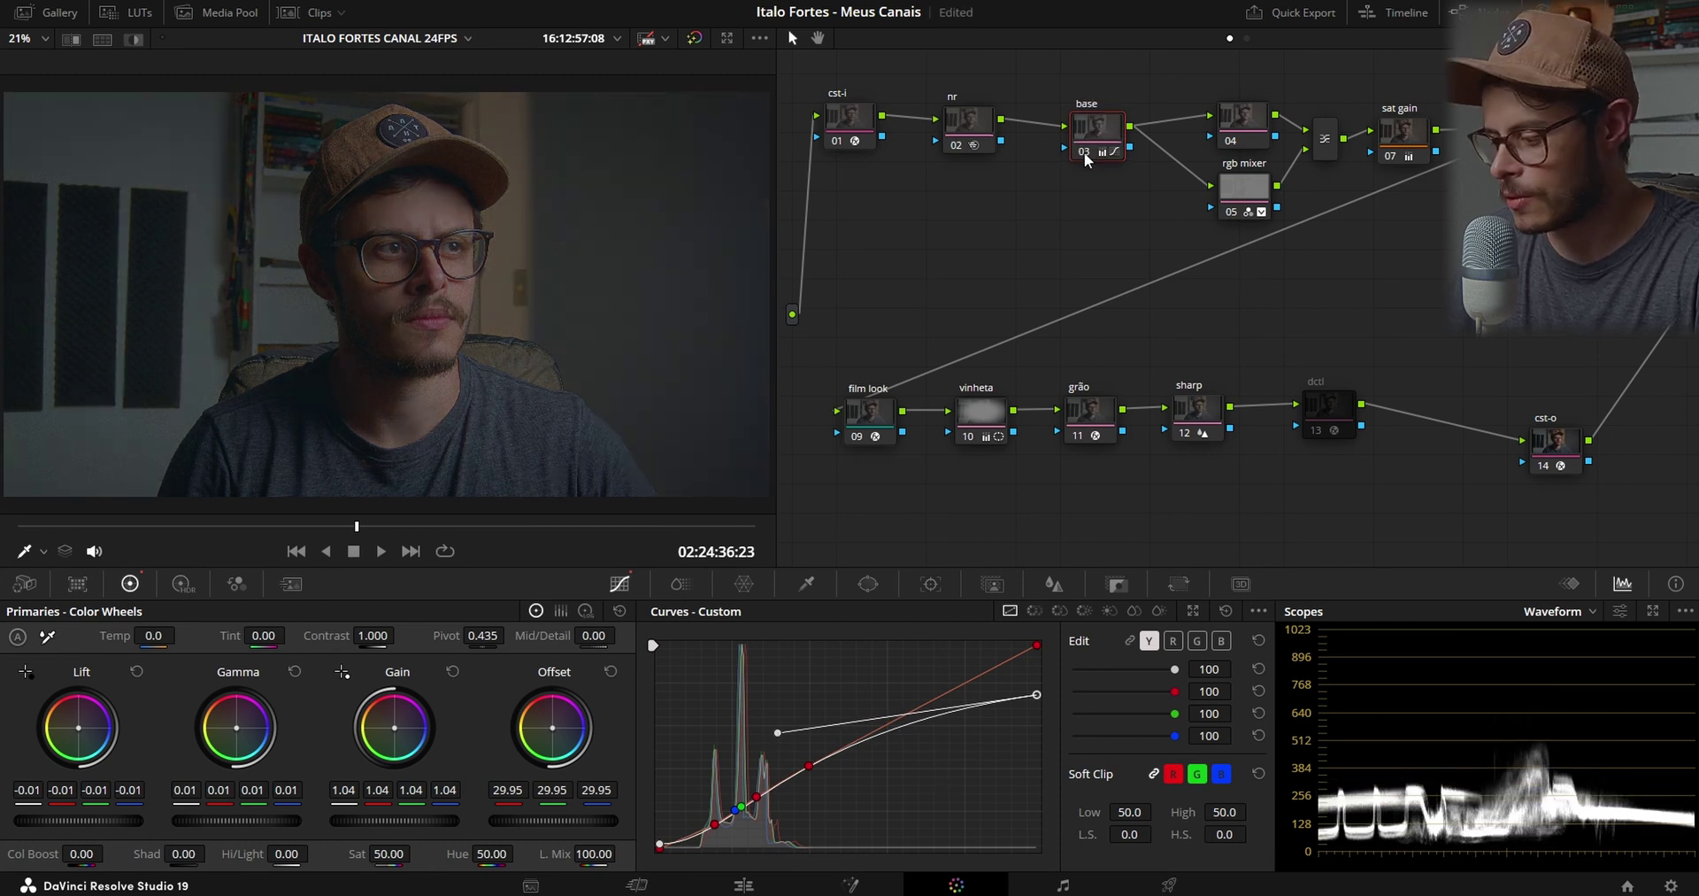
click(1083, 156)
click(1084, 155)
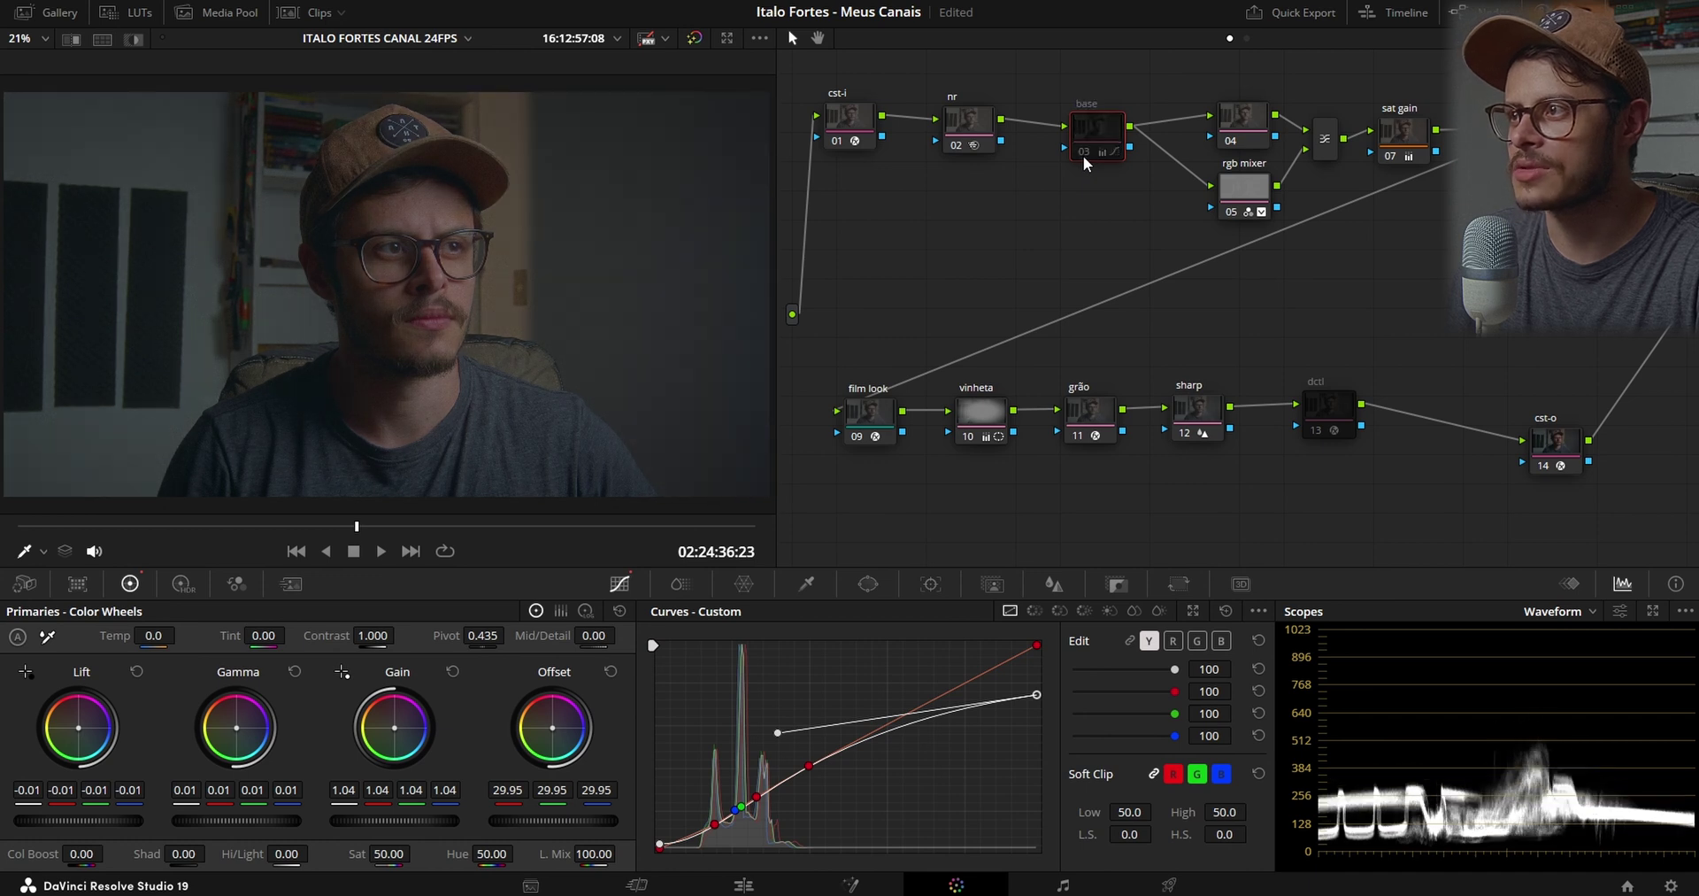
click(1083, 156)
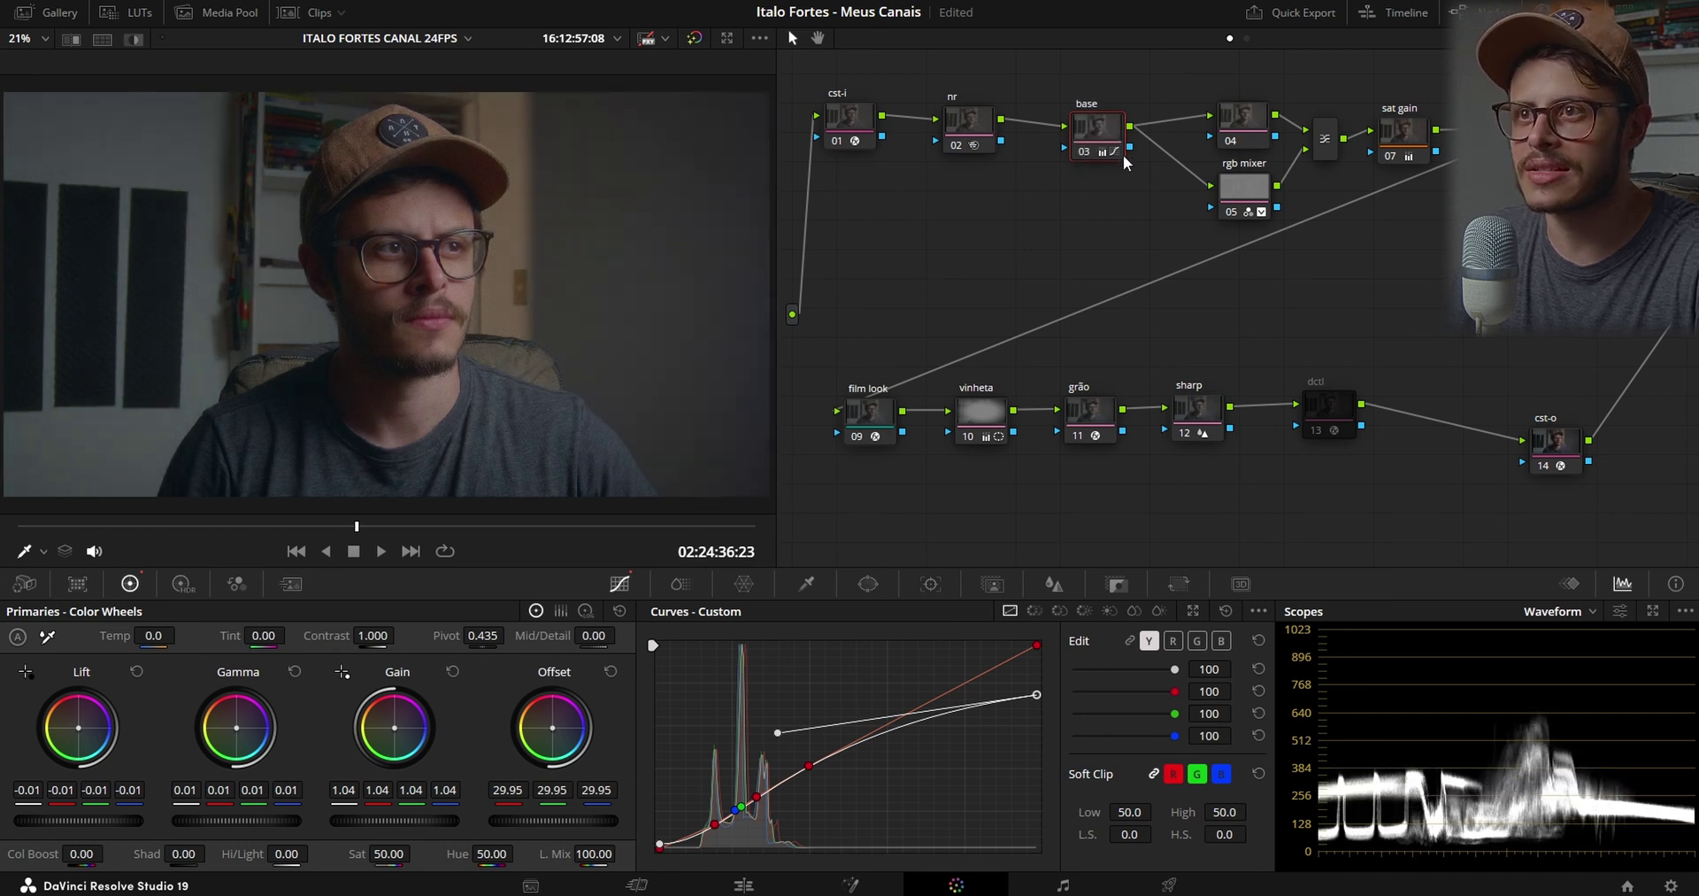
Move node 04, the rgb mixer node and the layer mixer closer to base, and space the rgb mixer node further below node 04
drag(1235, 78, 1326, 199)
drag(1245, 188, 1214, 183)
click(1276, 189)
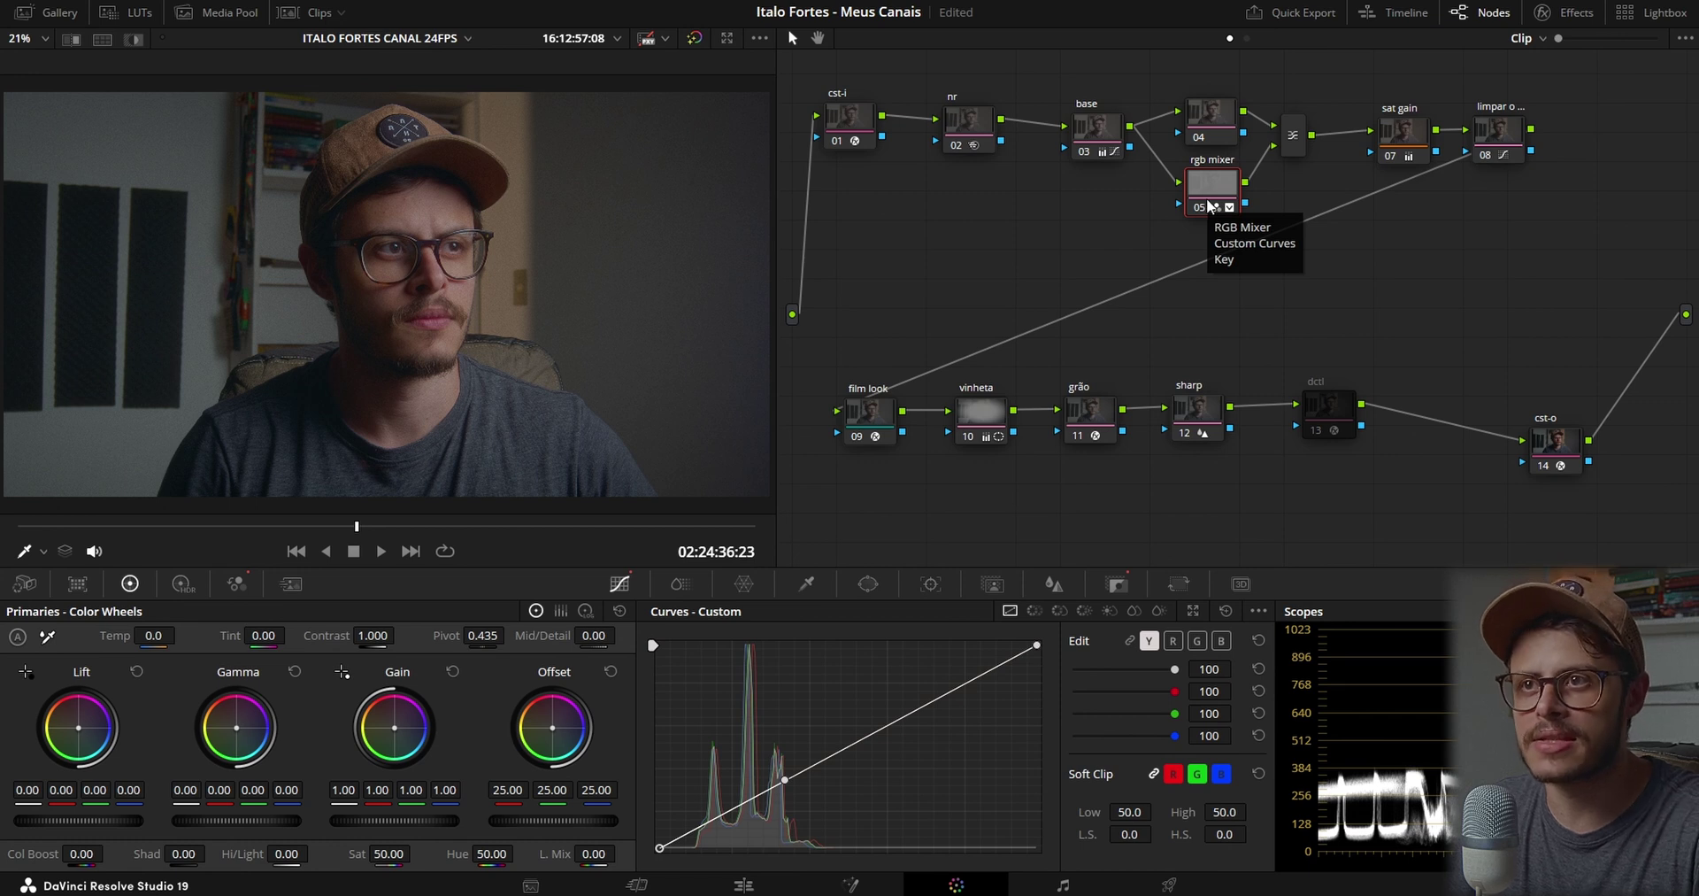
drag(1207, 202, 1211, 222)
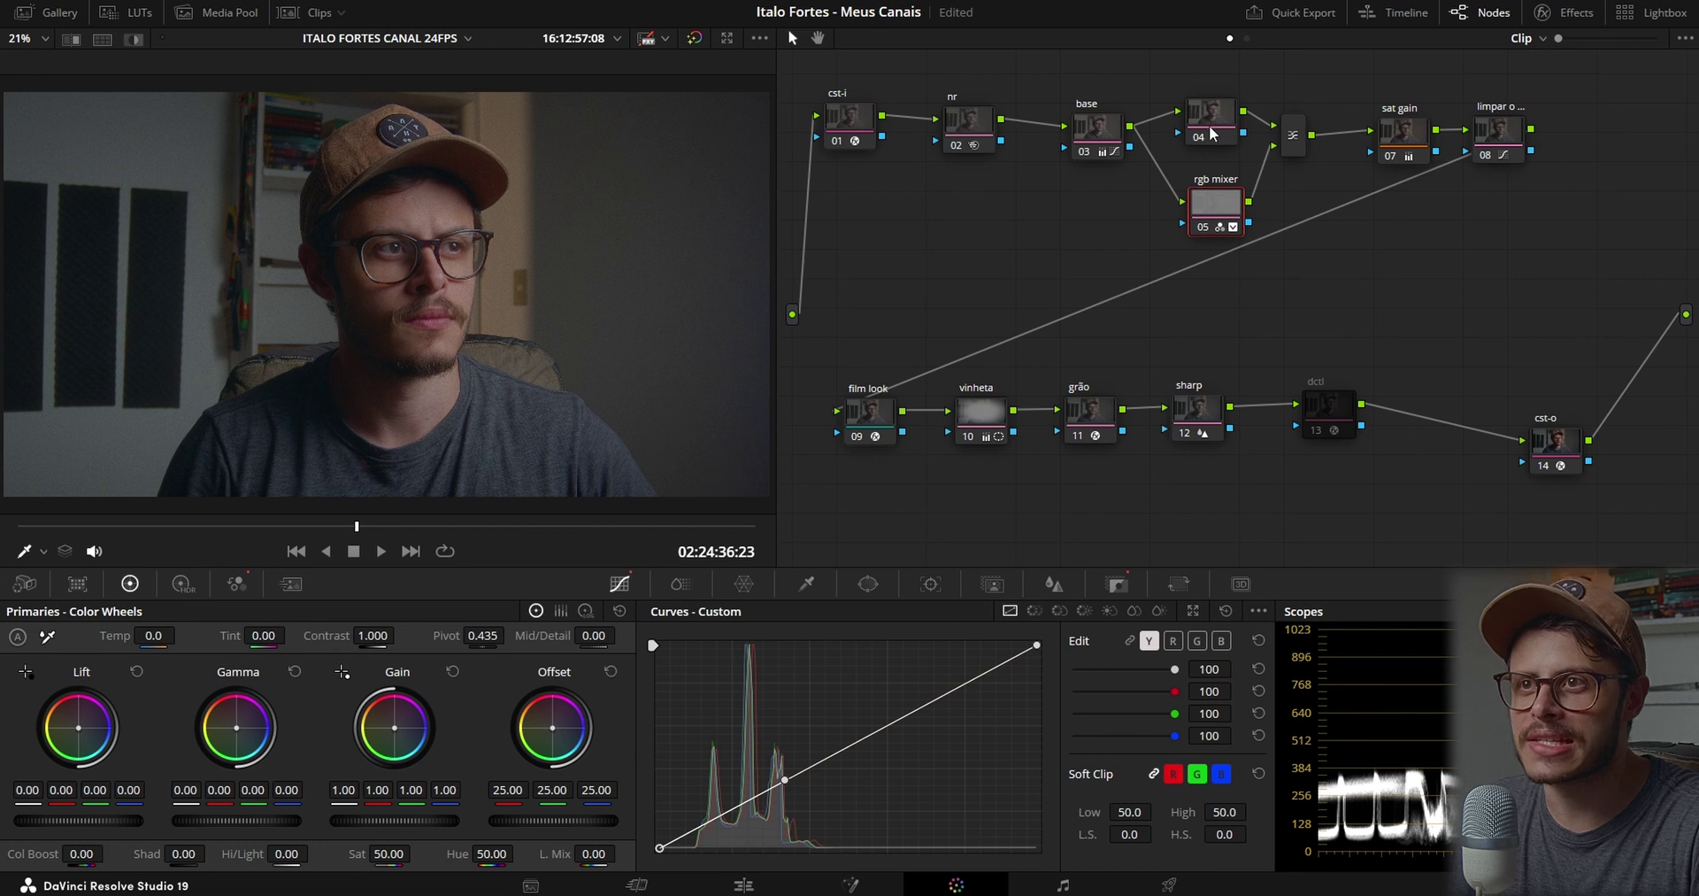
drag(1212, 134, 1214, 131)
click(1206, 208)
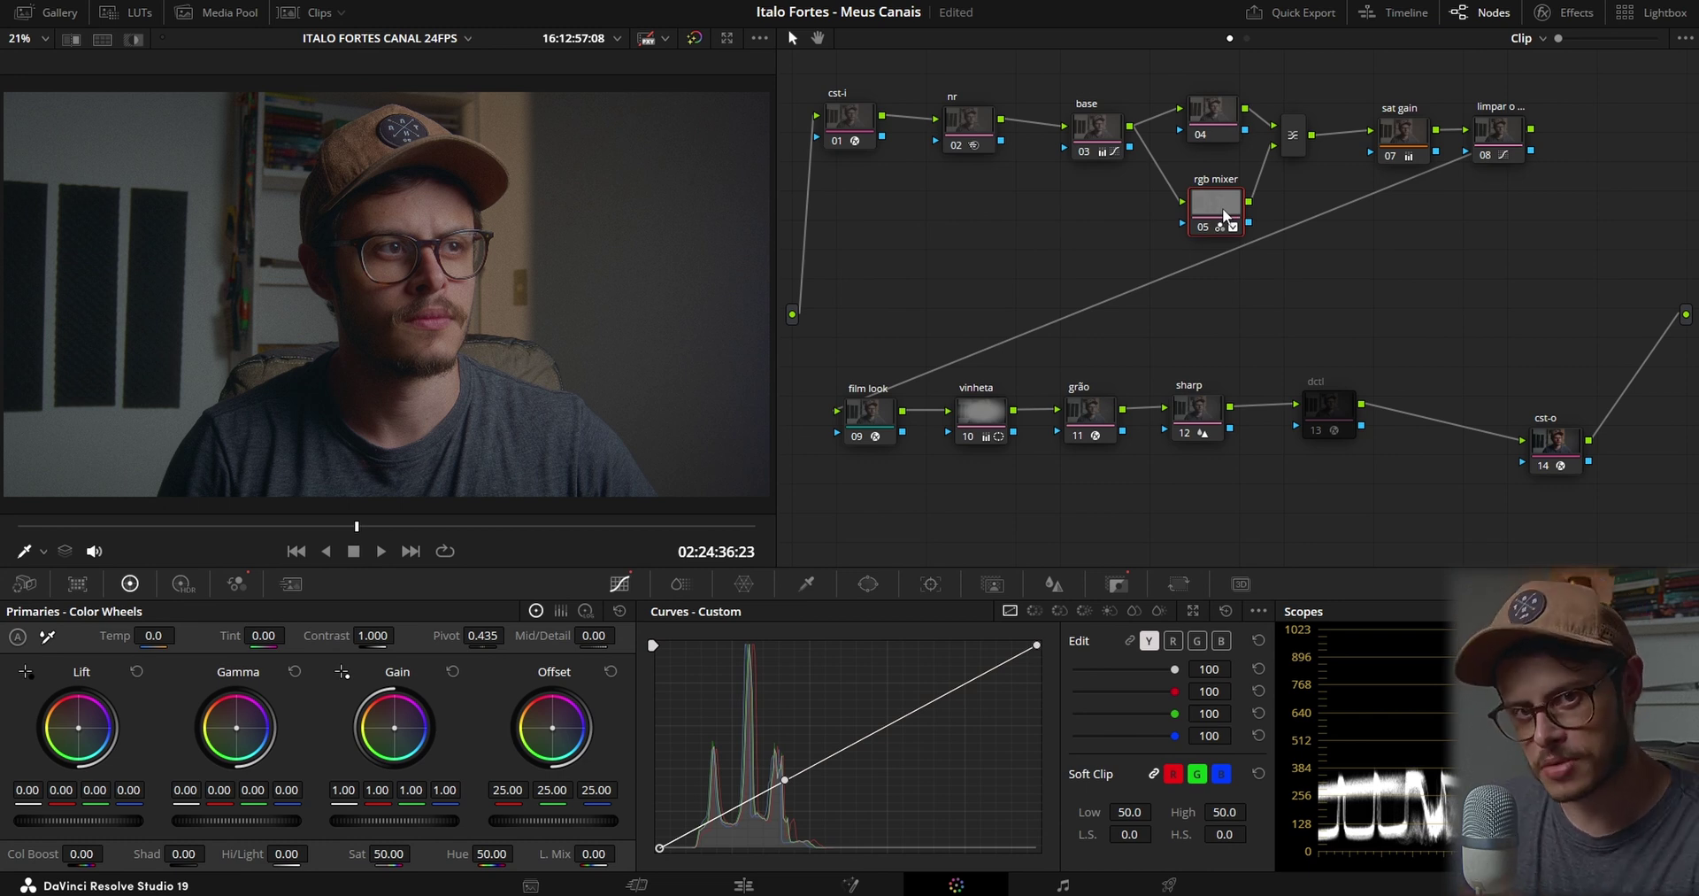
Examine the node types that can be added after base and the rgb mixer node's RGB Mixer settings, including Monochrome
mouse_move(1225, 215)
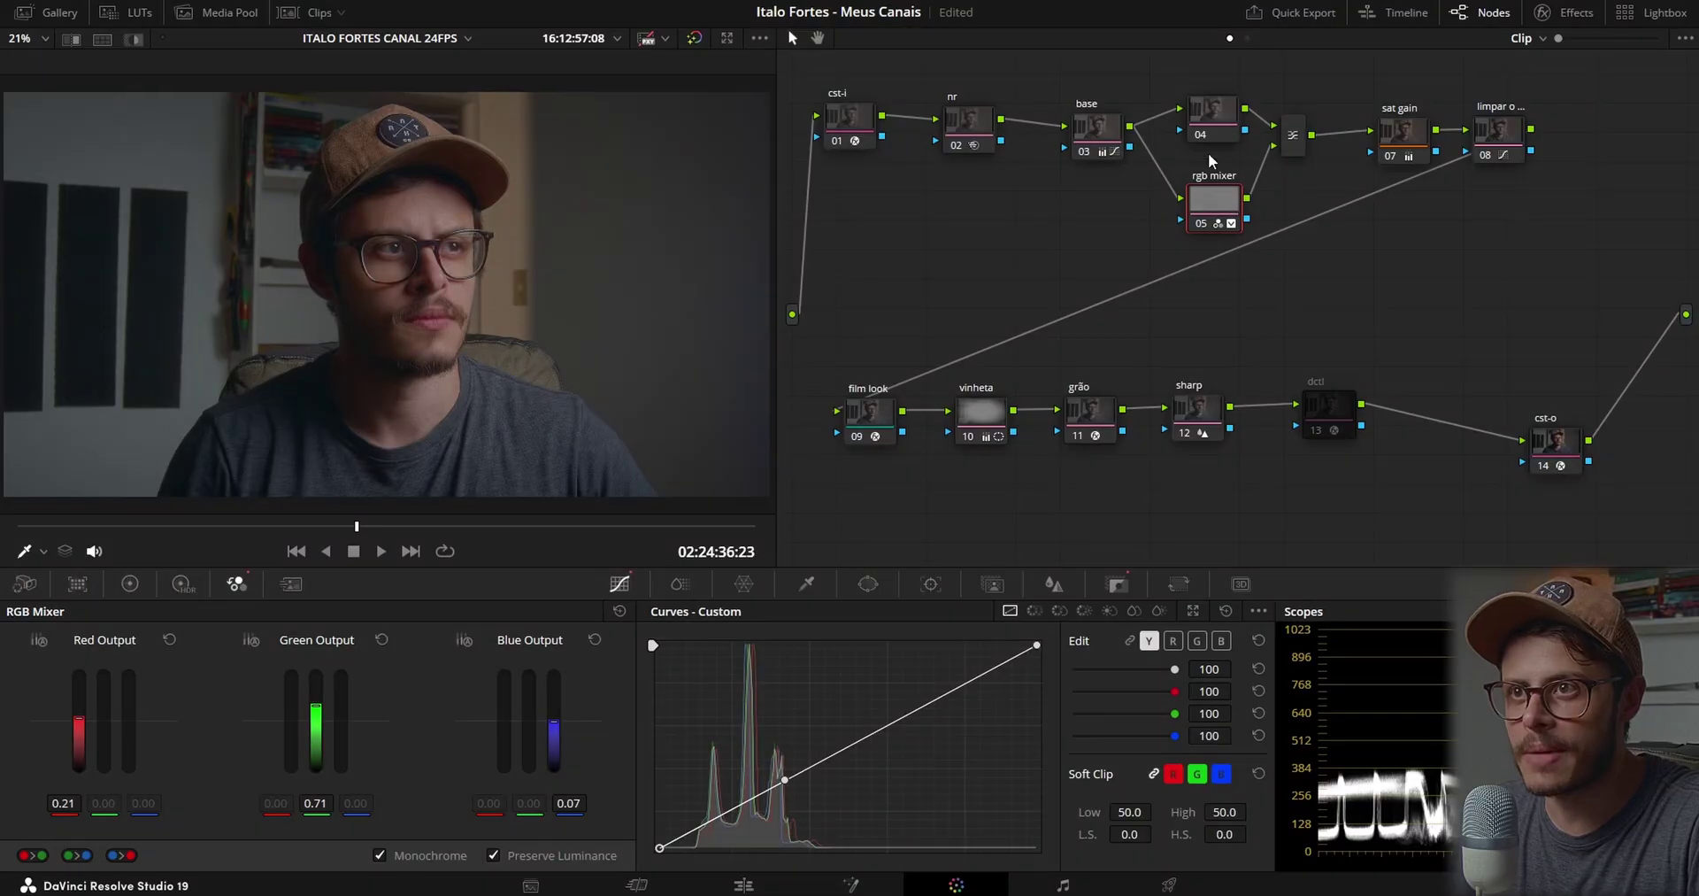
click(1203, 211)
drag(1198, 78, 1287, 229)
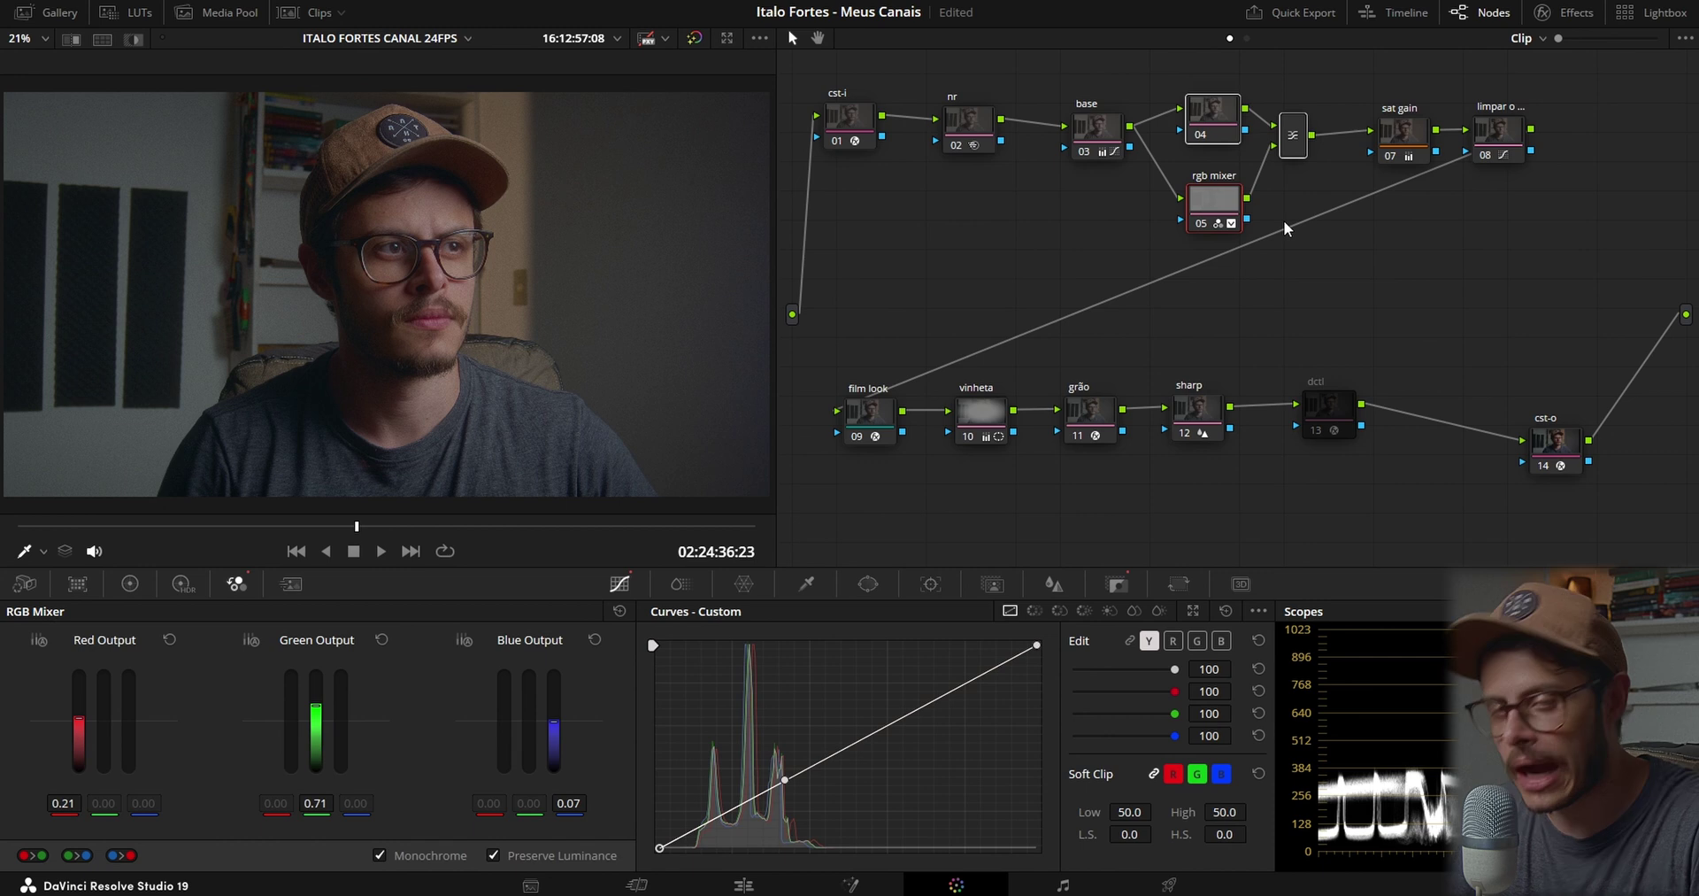
right_click(1099, 123)
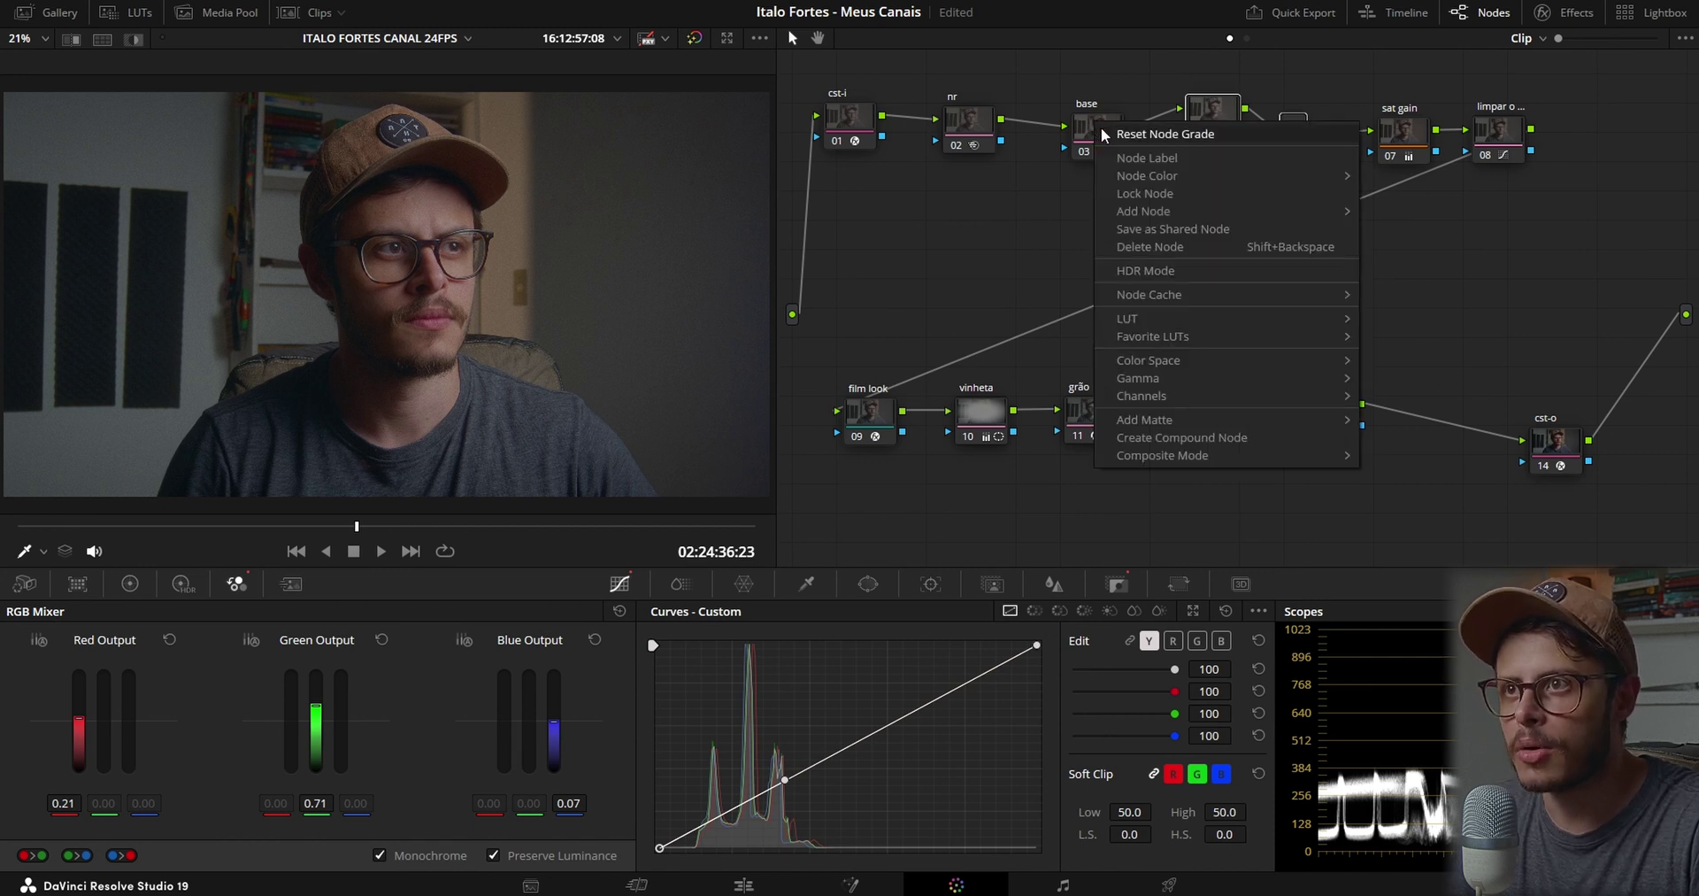
mouse_move(1303, 211)
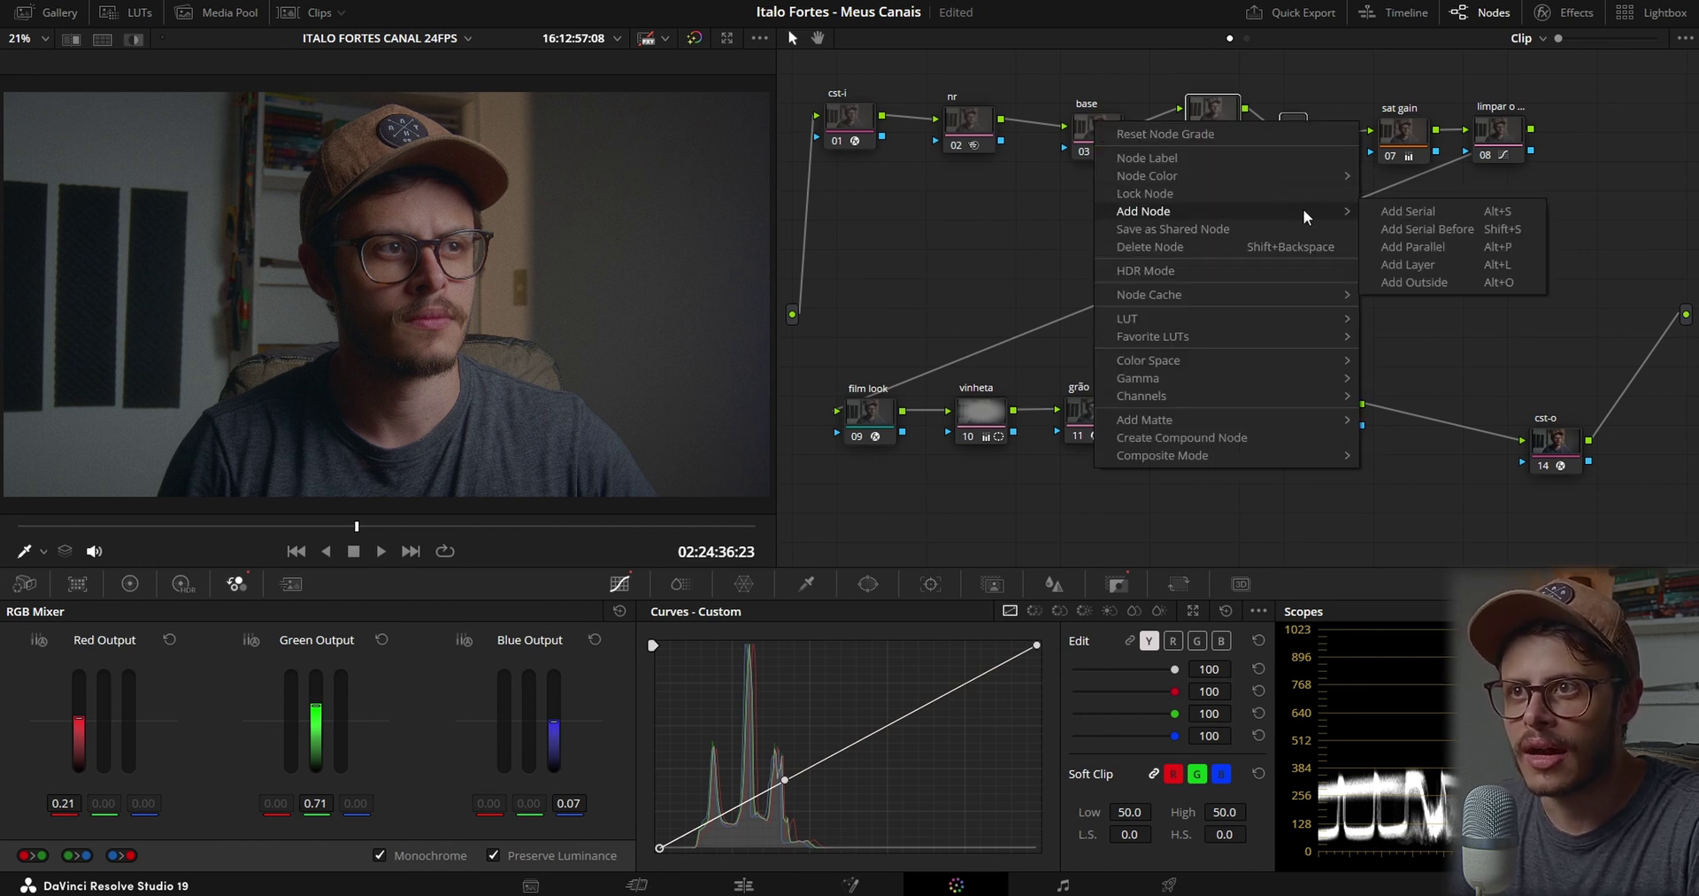
click(1430, 269)
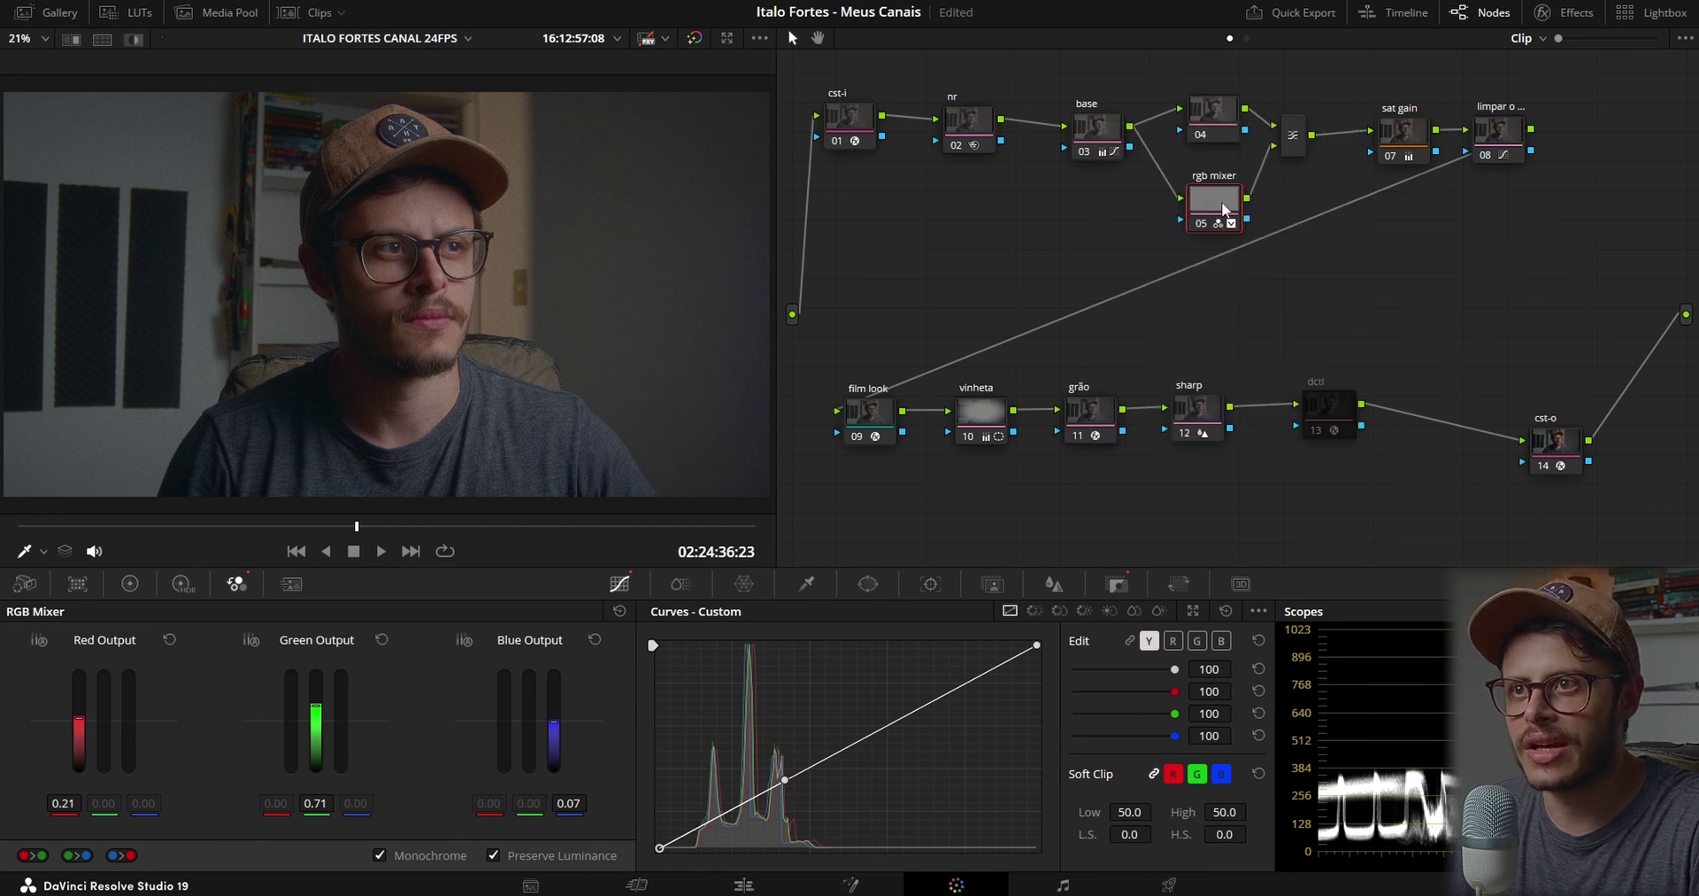
click(1092, 129)
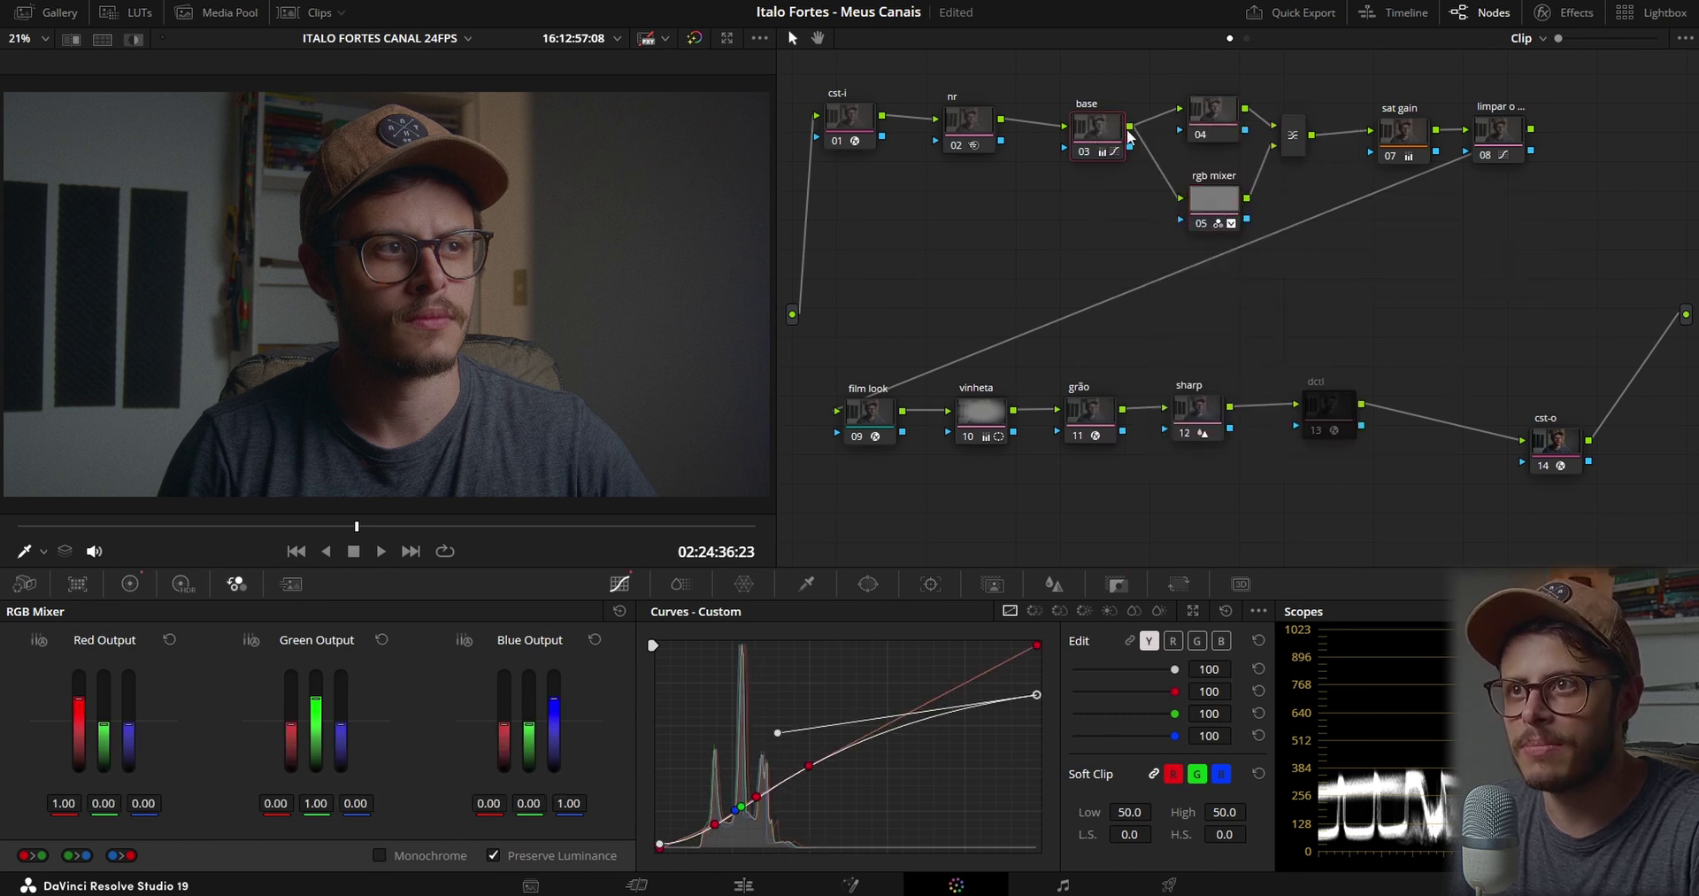
click(1207, 204)
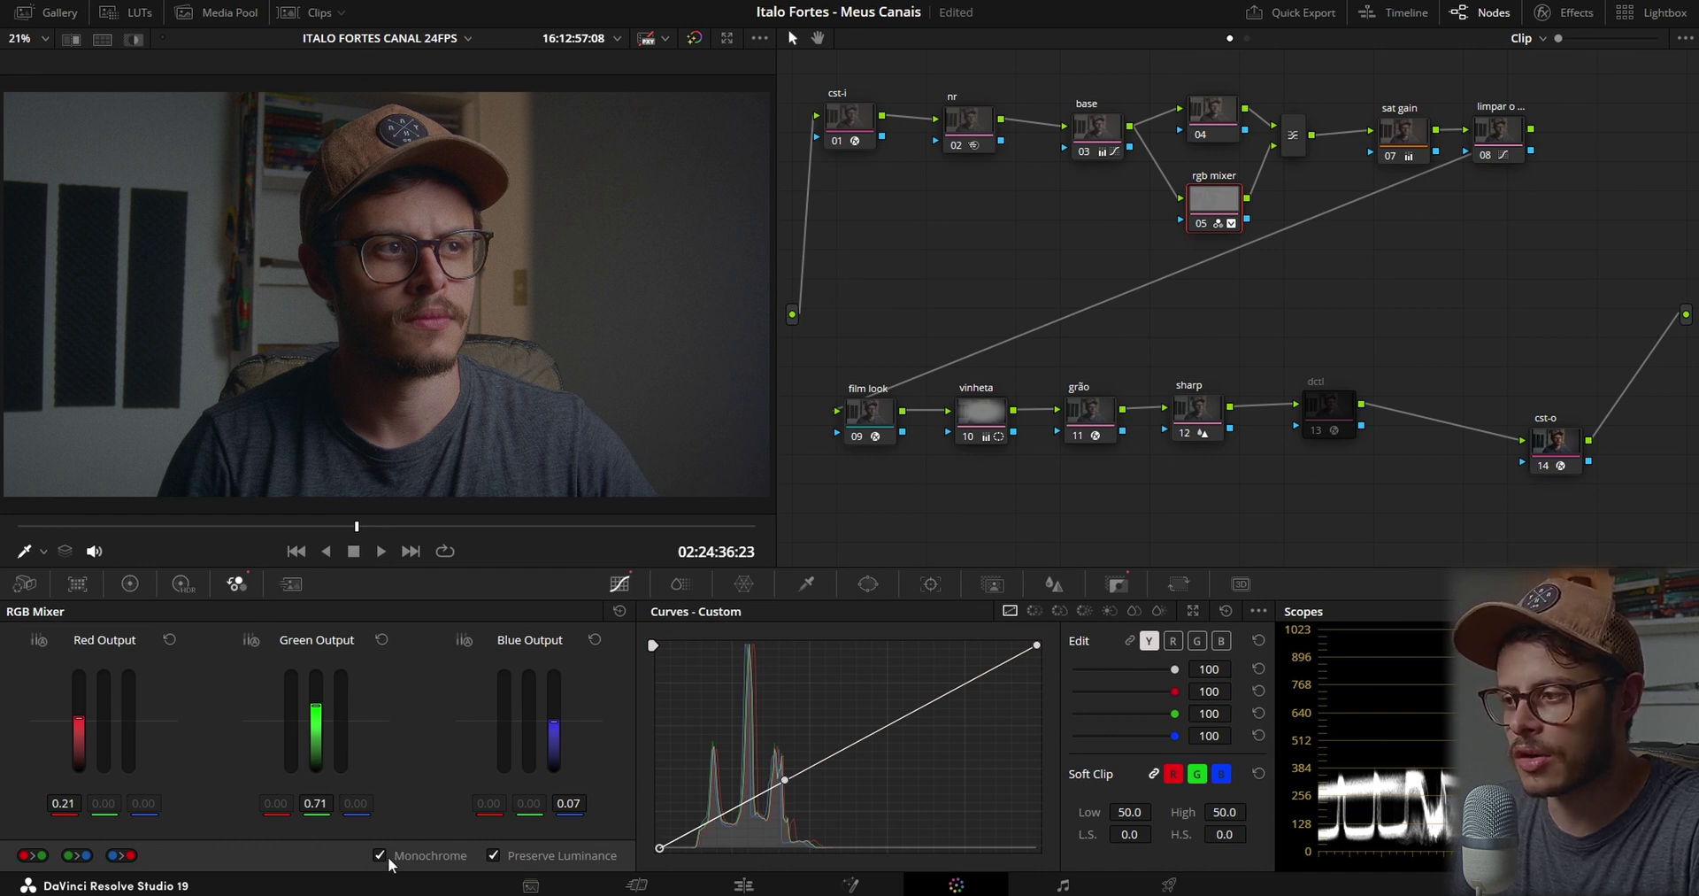
Review the layer mixer's available composite modes and display its key settings
click(1299, 135)
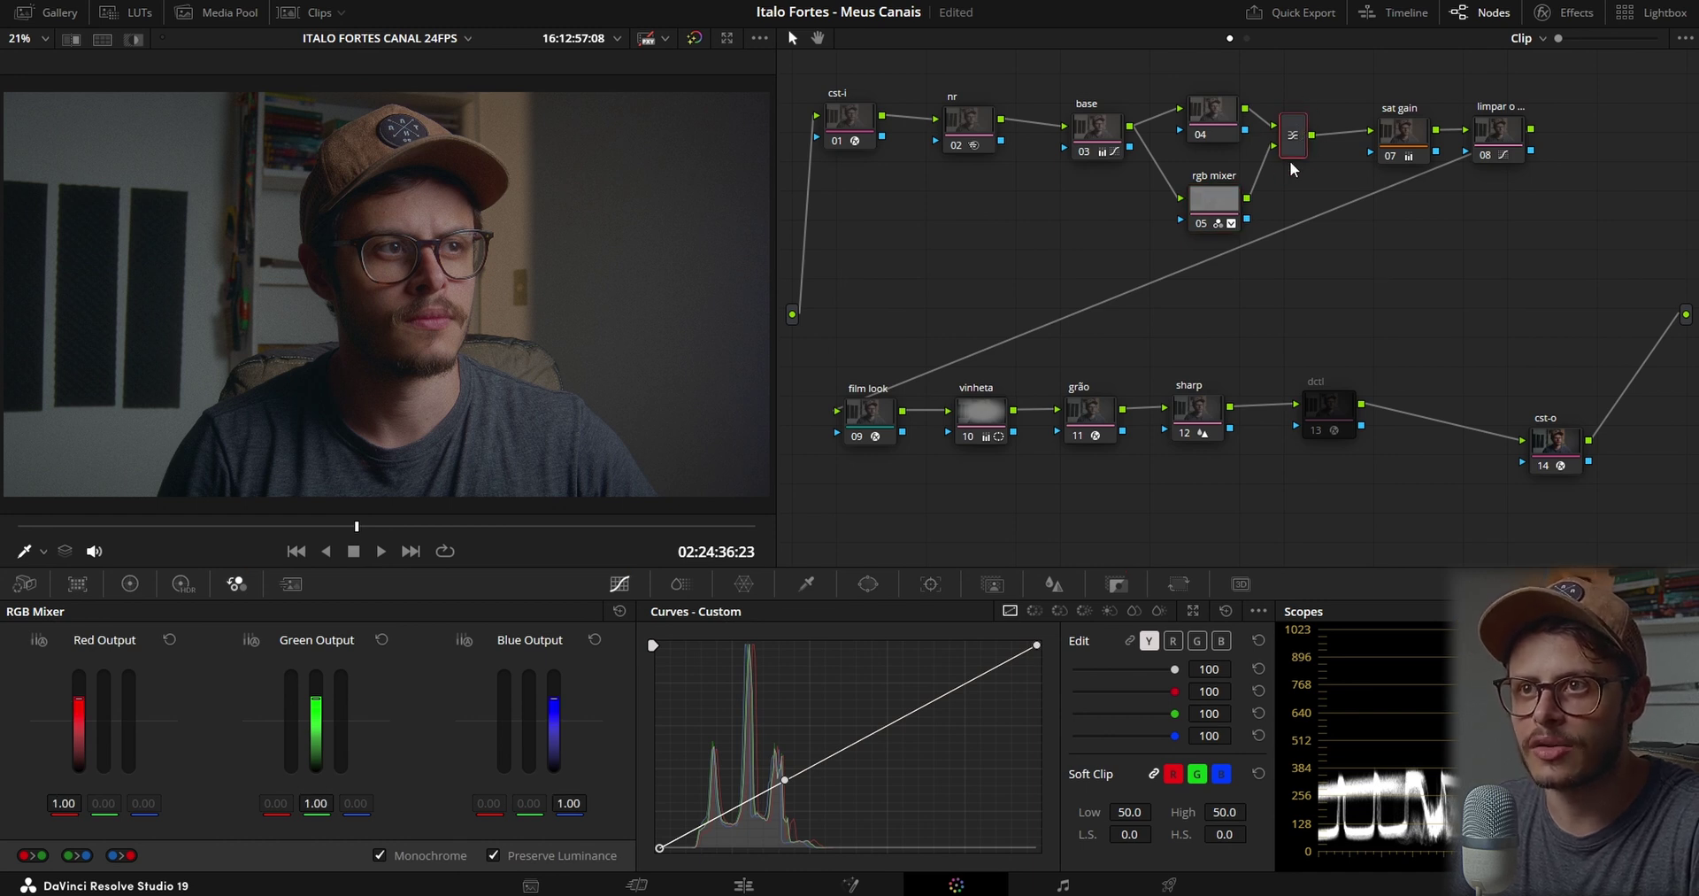
right_click(1292, 144)
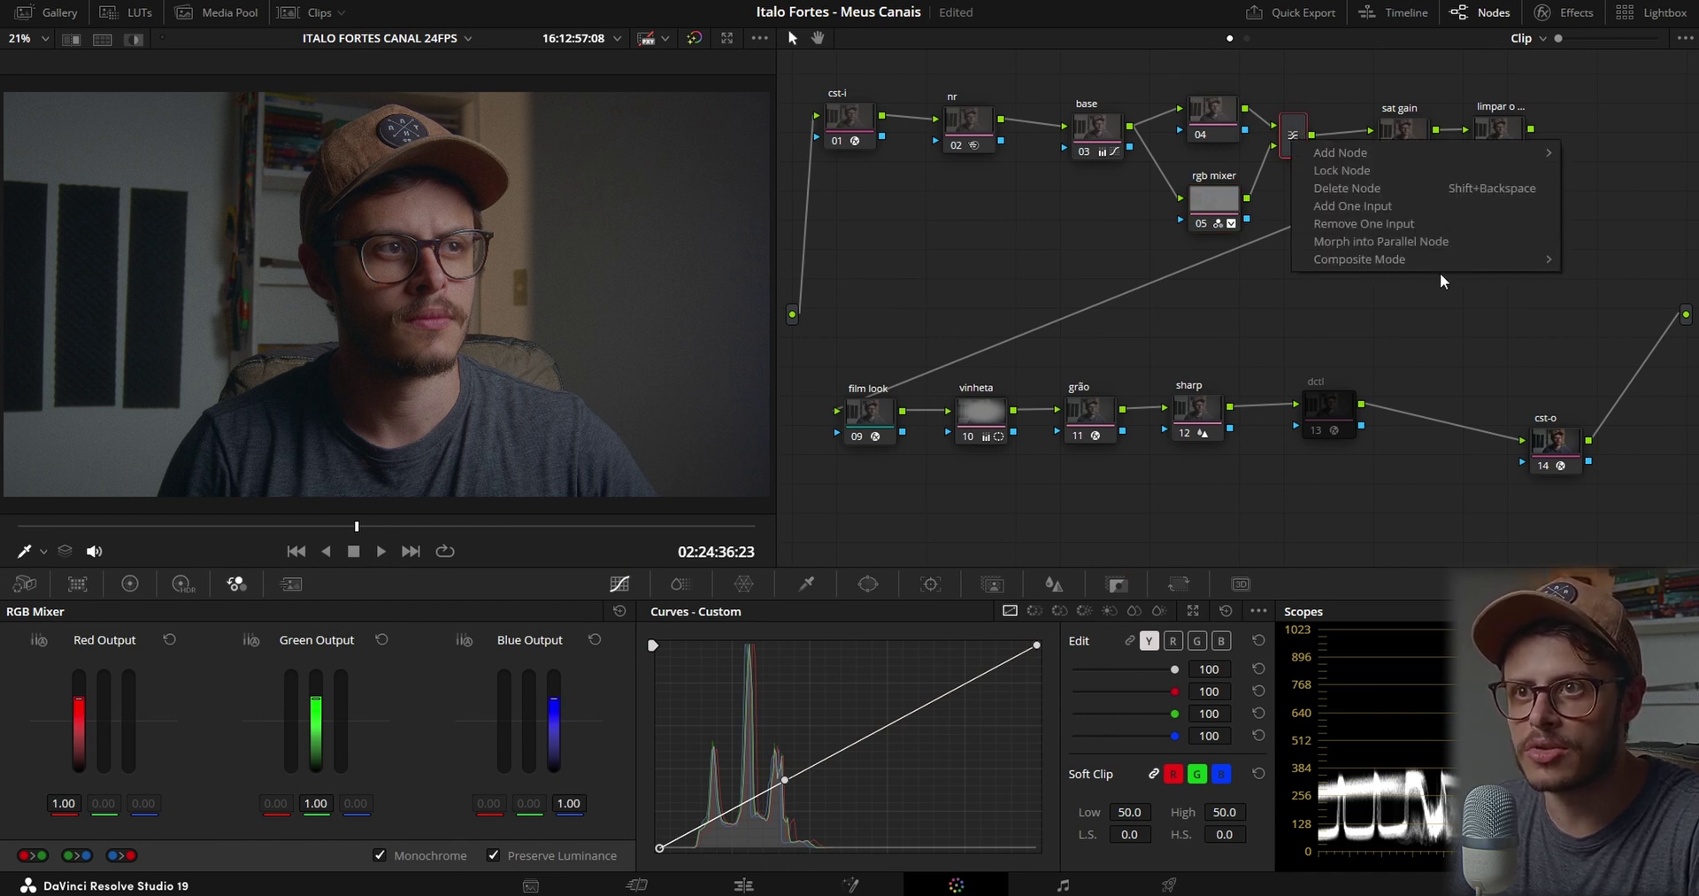
mouse_move(1455, 260)
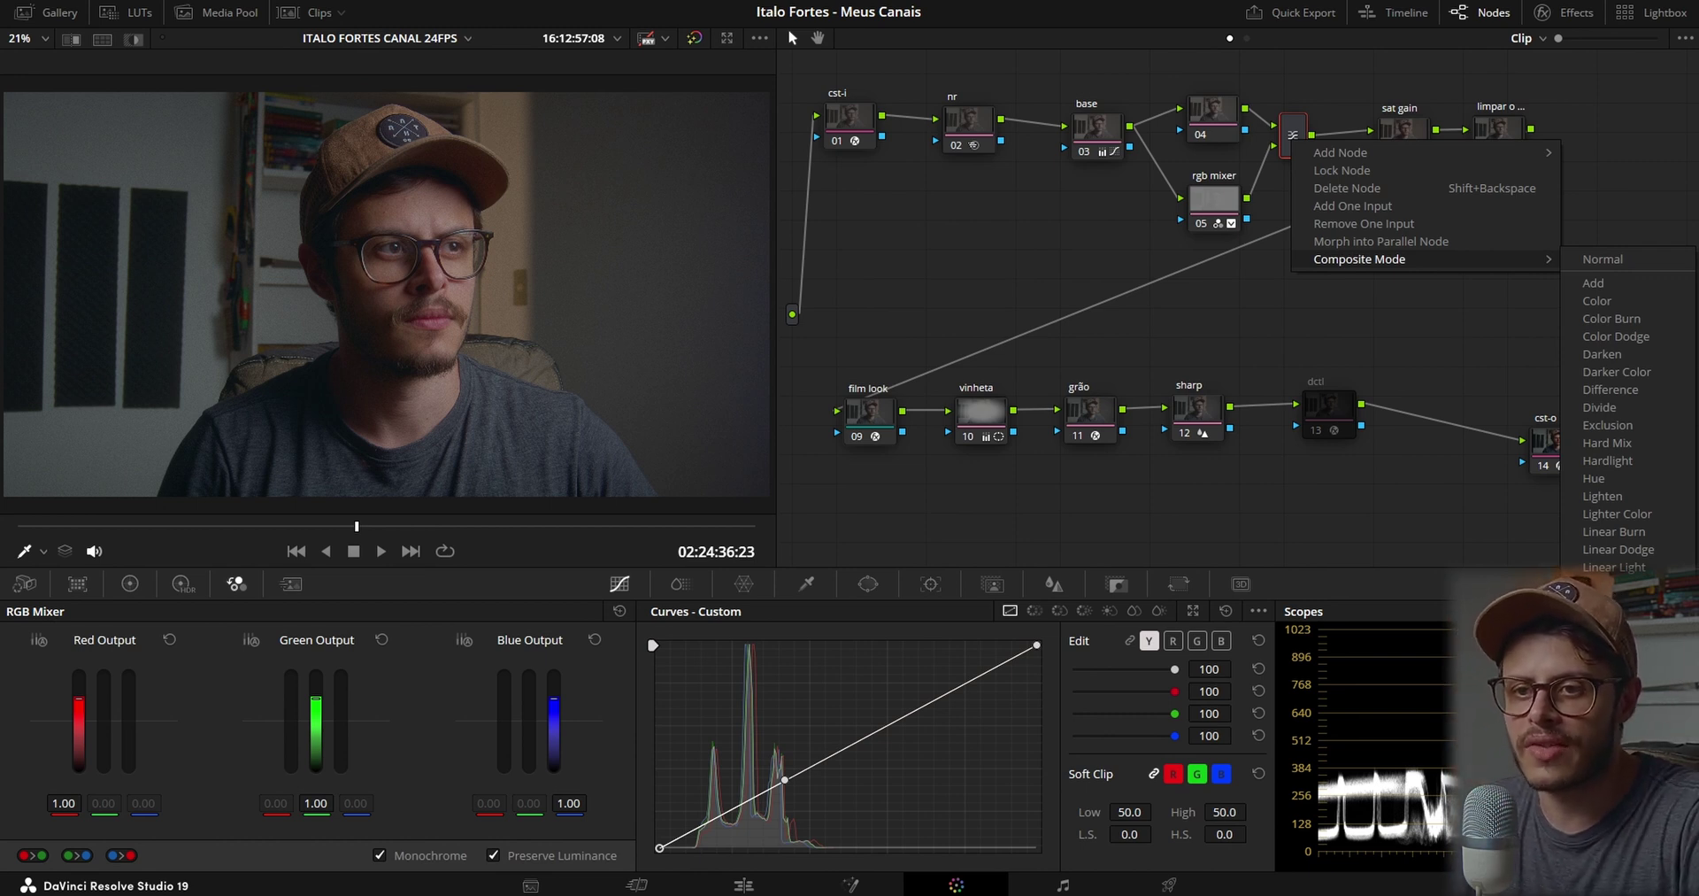
click(1101, 566)
click(1117, 583)
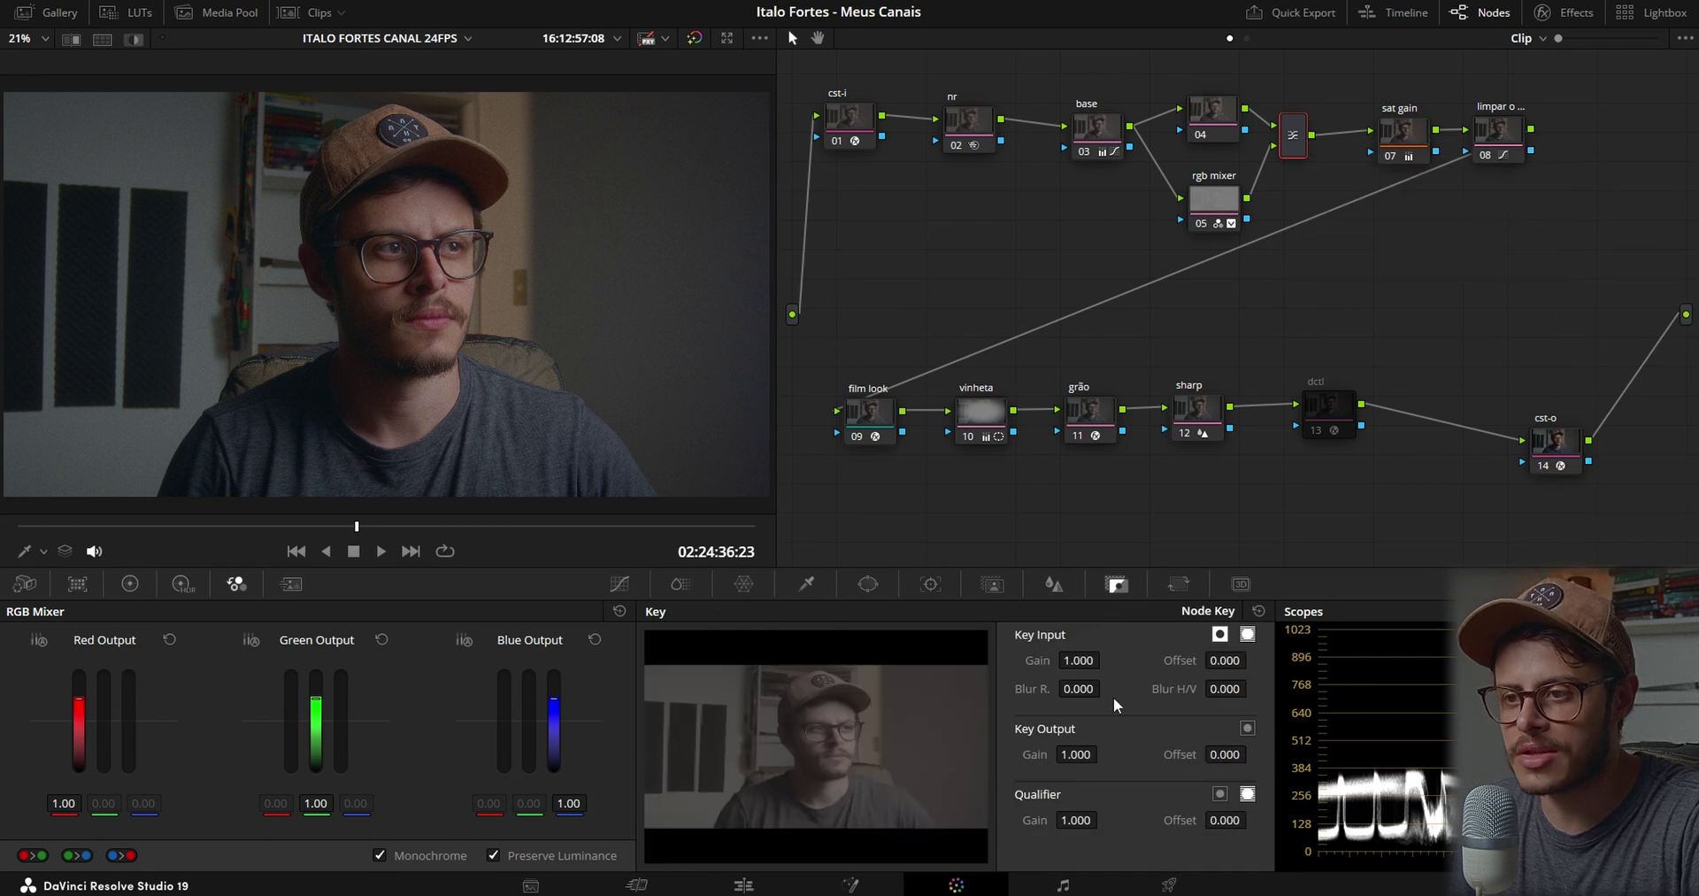
Set the rgb mixer node's key output gain to 1
click(1213, 198)
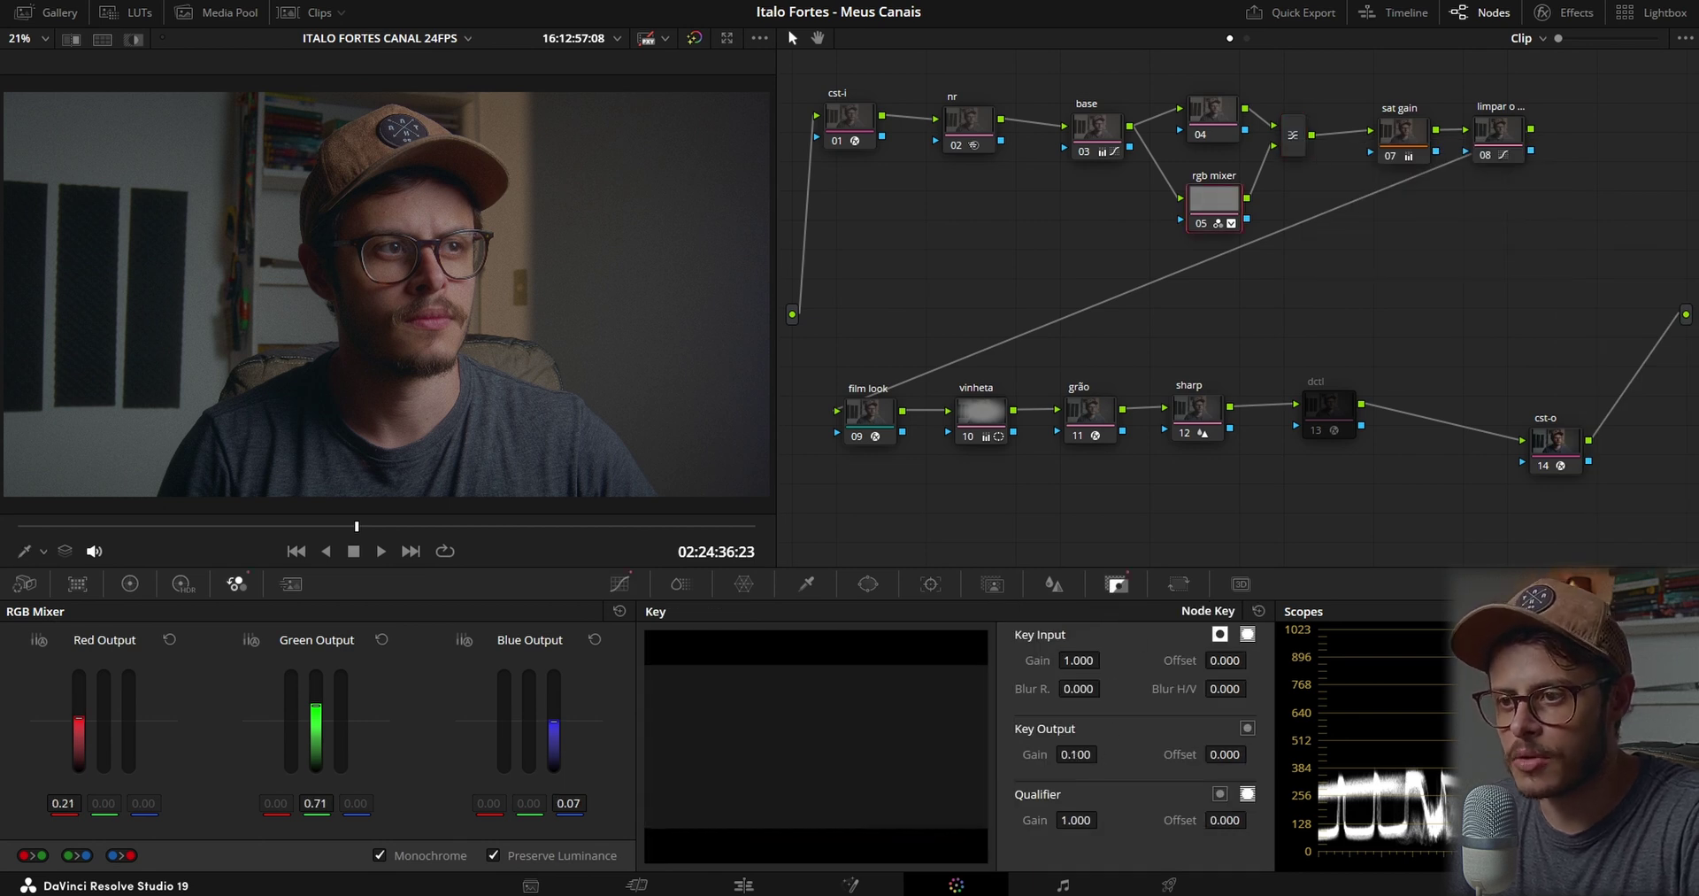
double_click(1077, 753)
text(1)
key(Return)
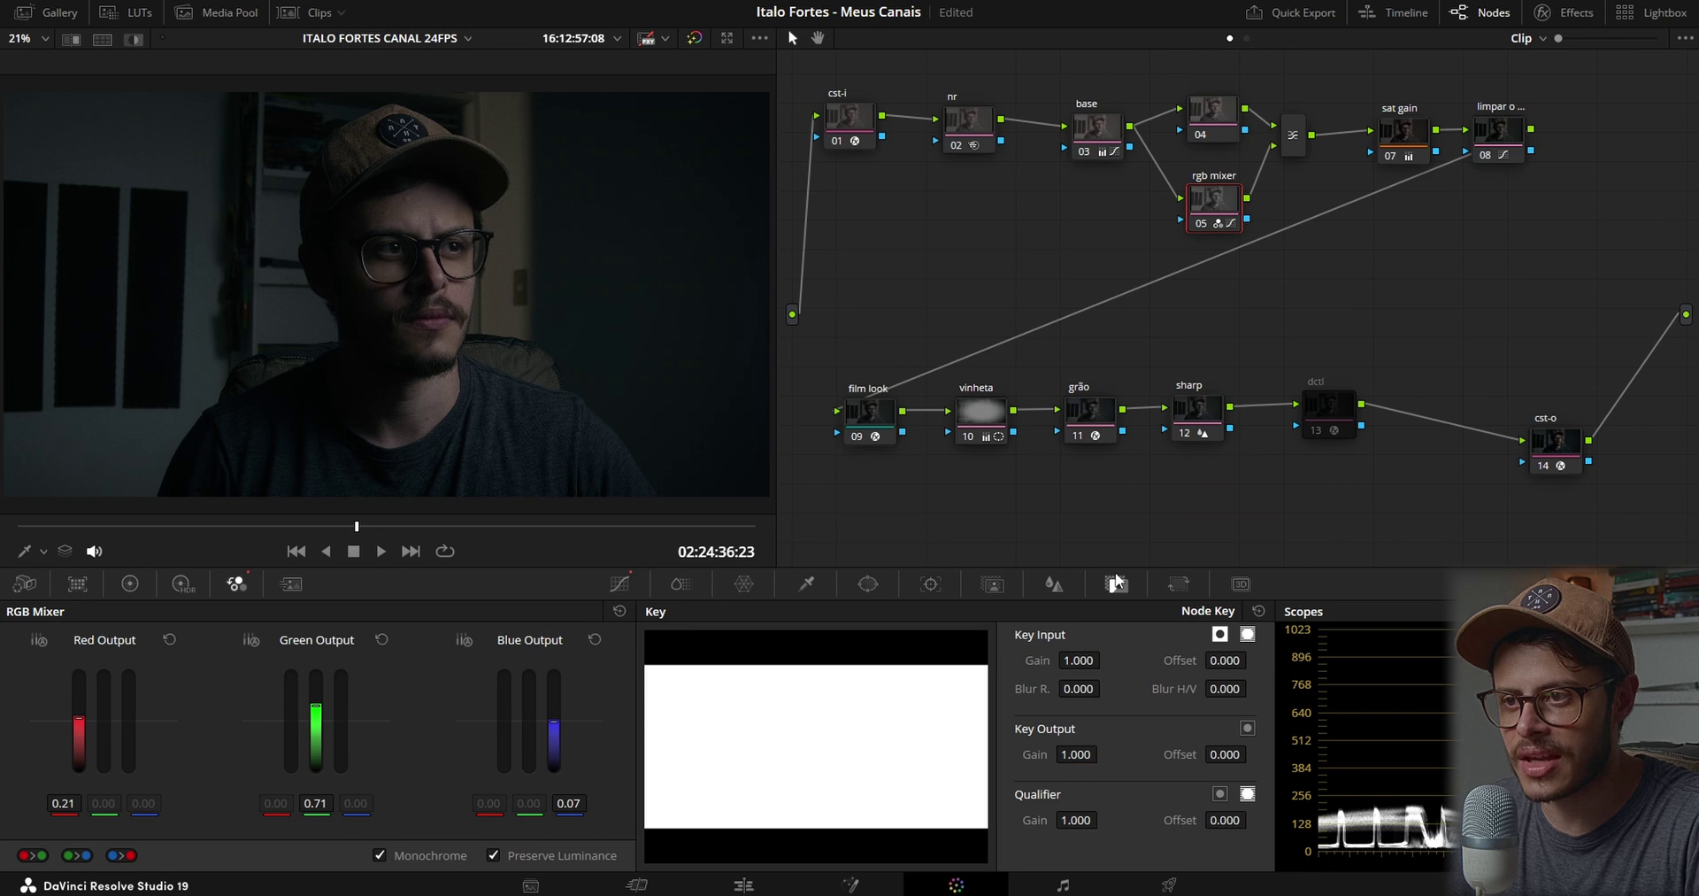
Set the rgb mixer node's key output gain to 0.1
click(1075, 755)
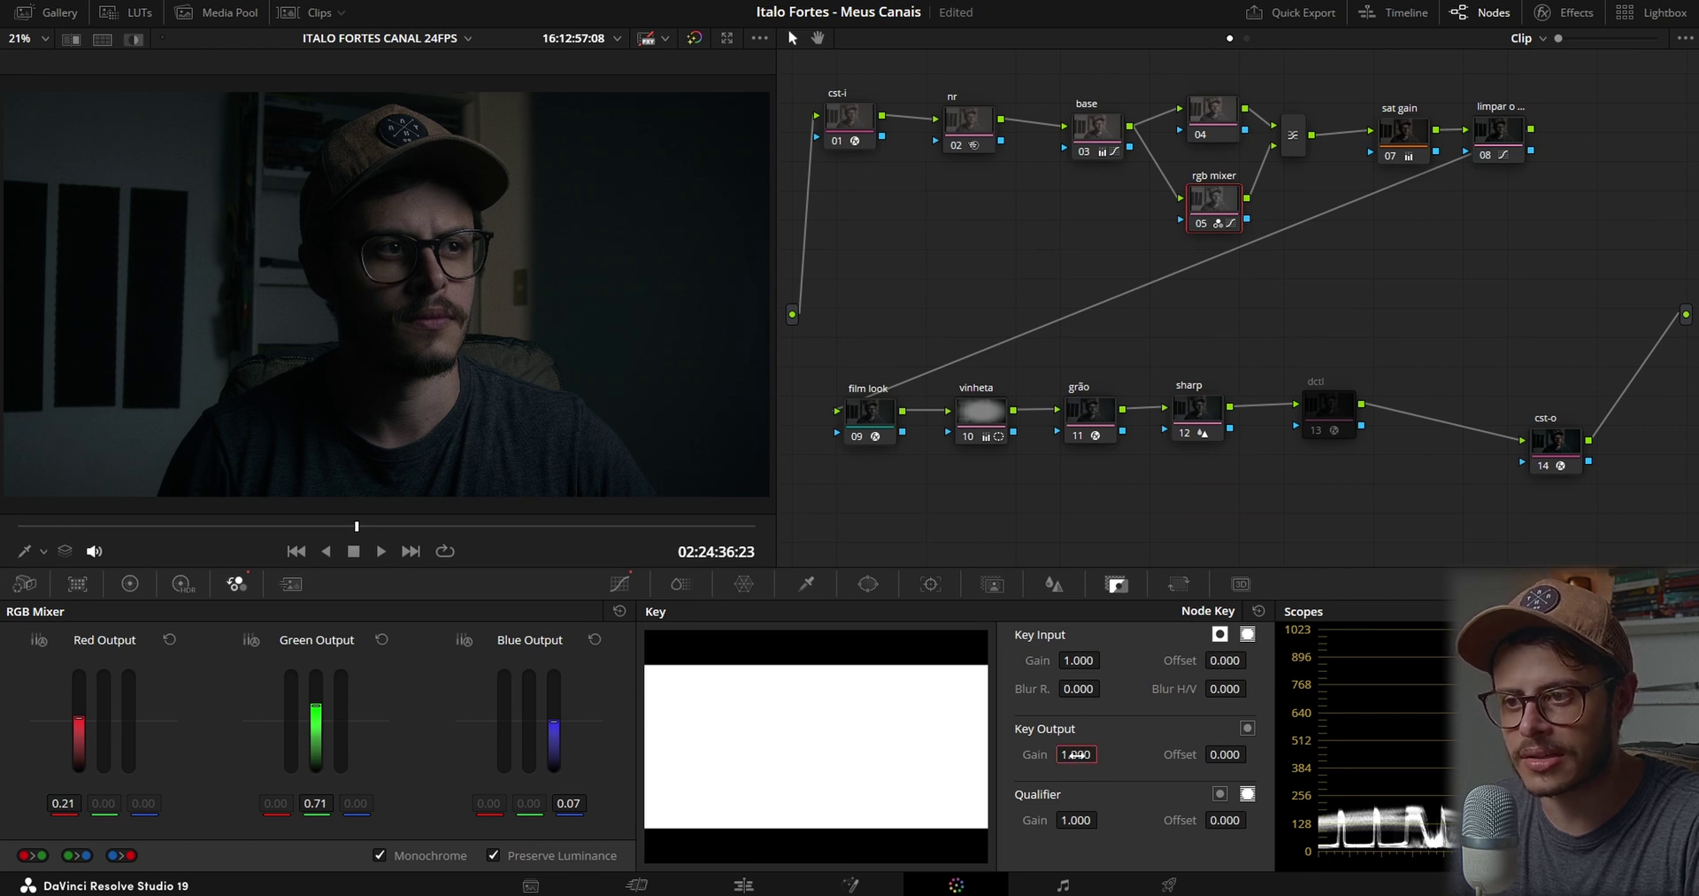
text(0.1)
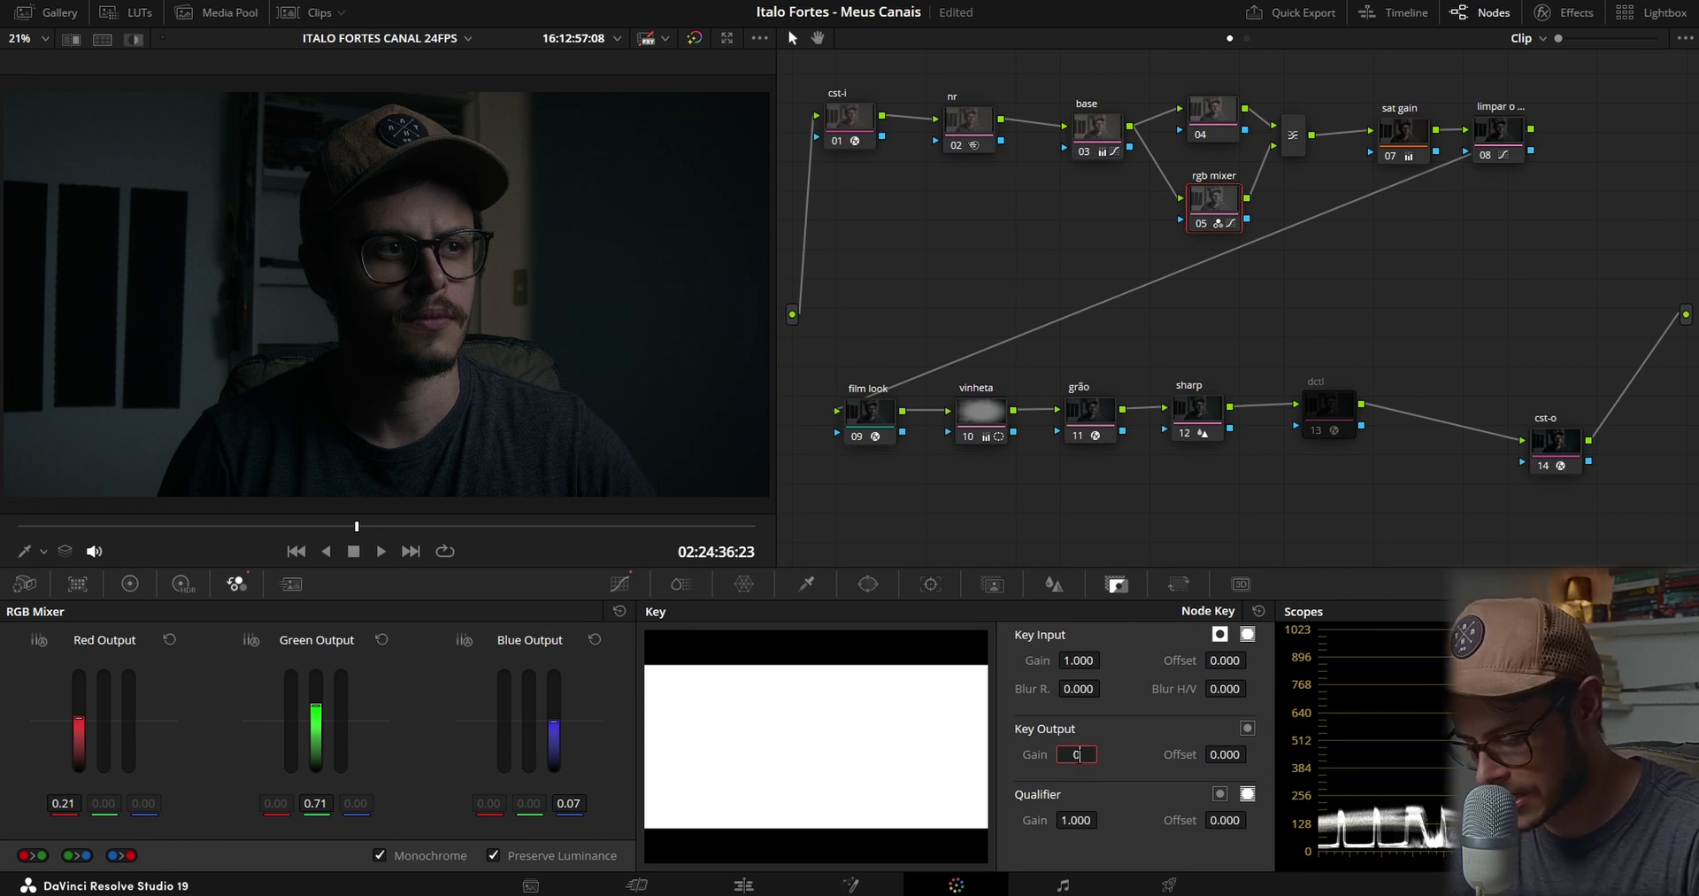
key(Return)
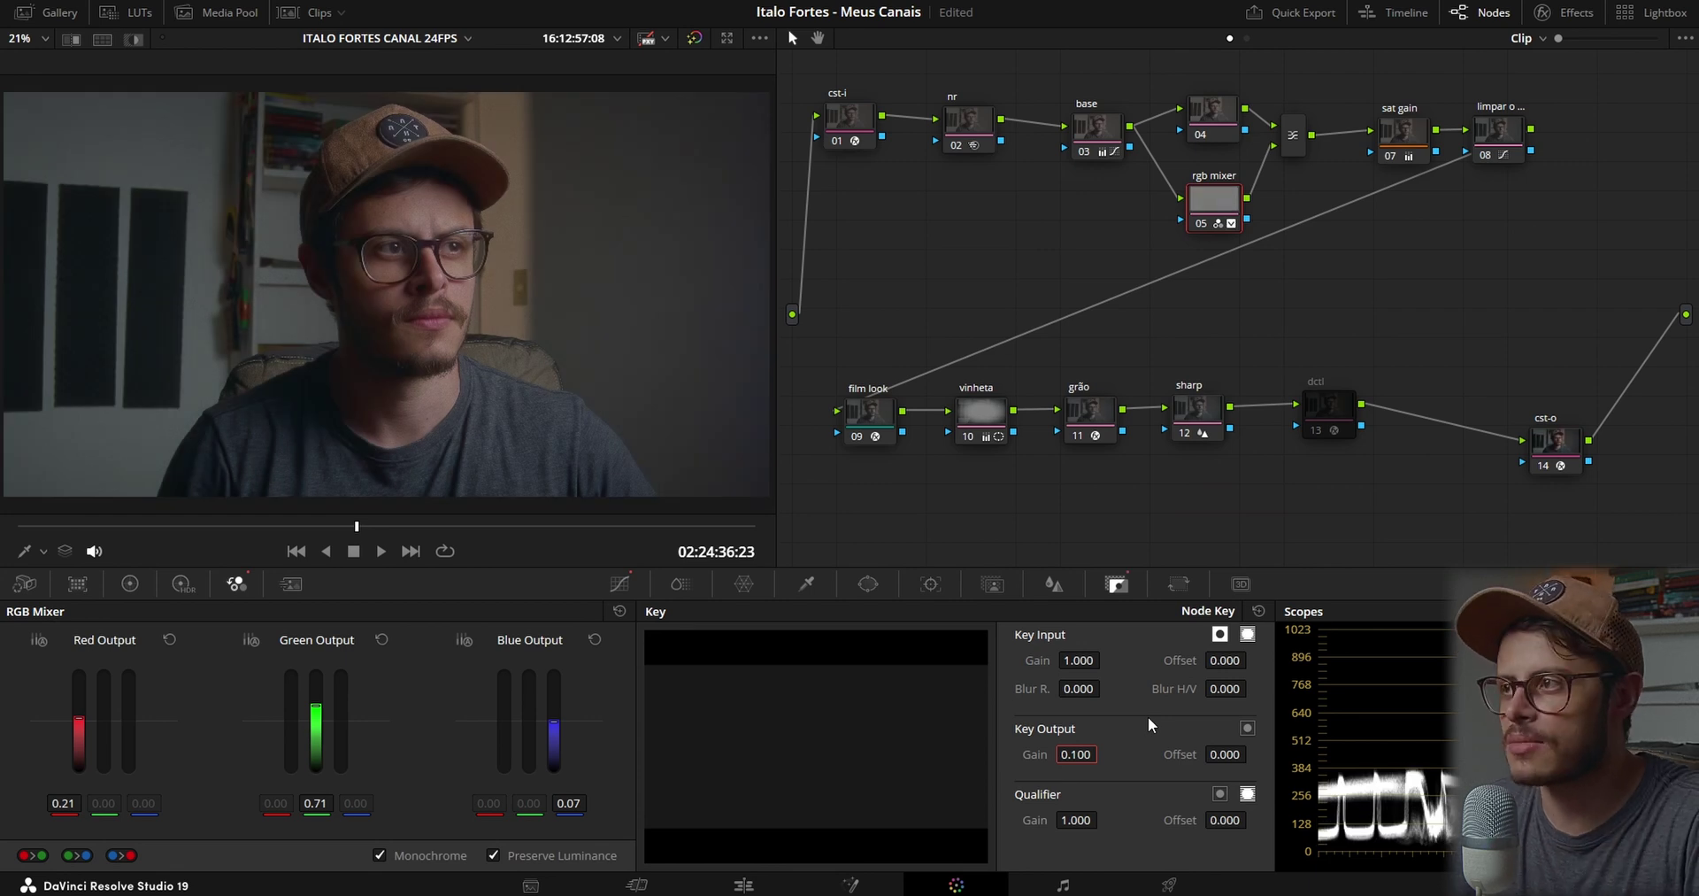
click(1212, 200)
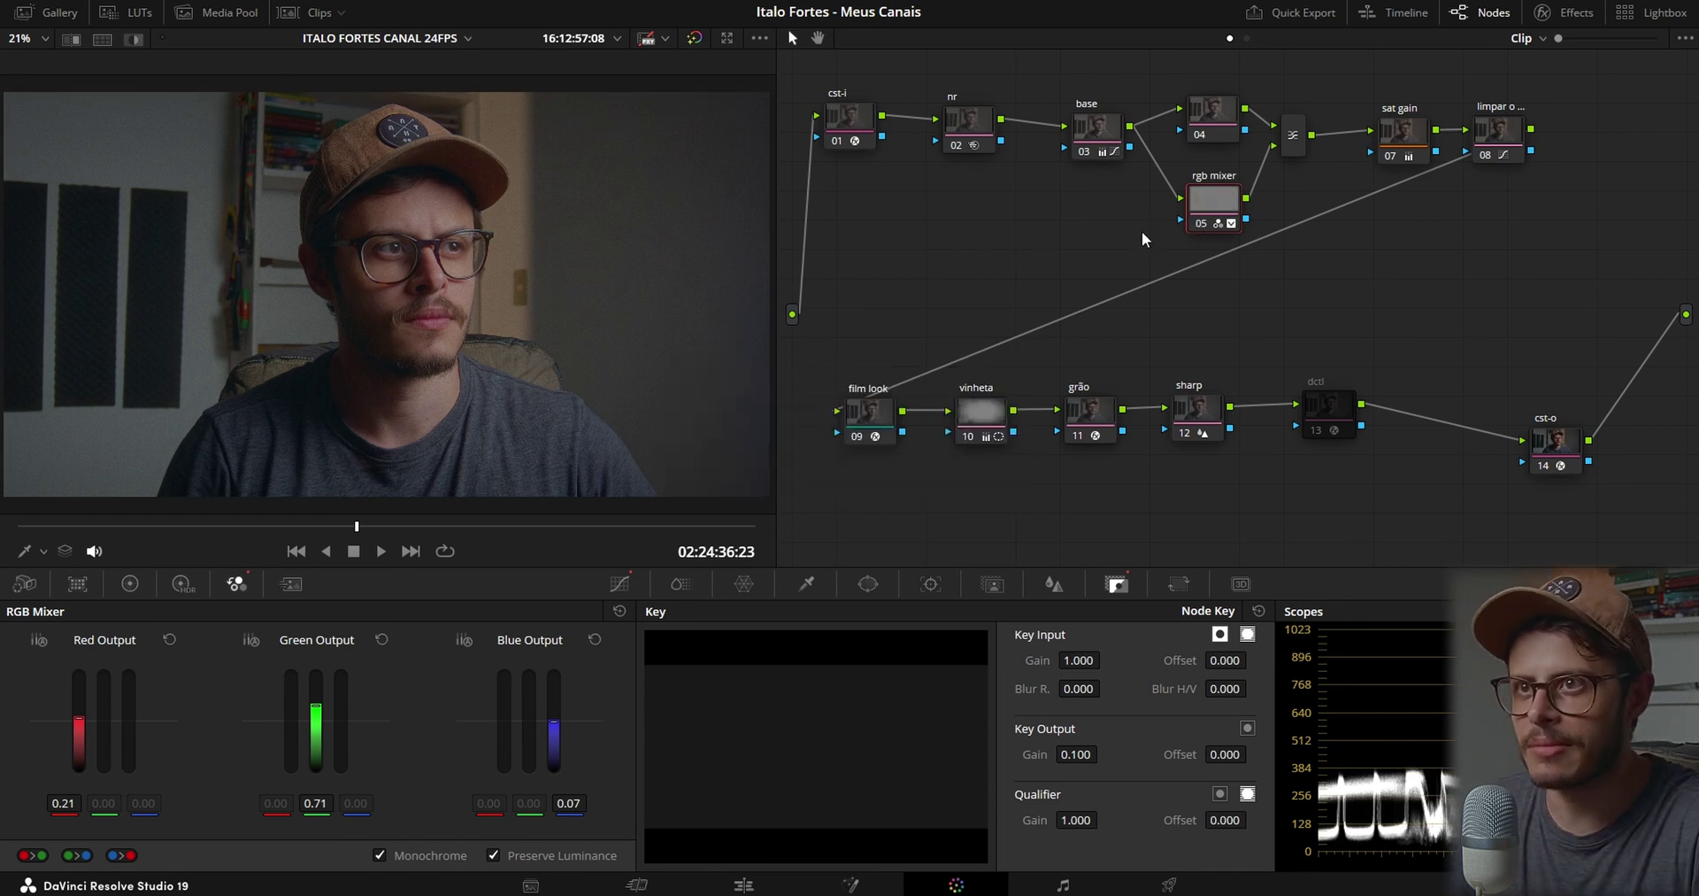
Move the sat gain node slightly closer to the layer mixer
click(1296, 144)
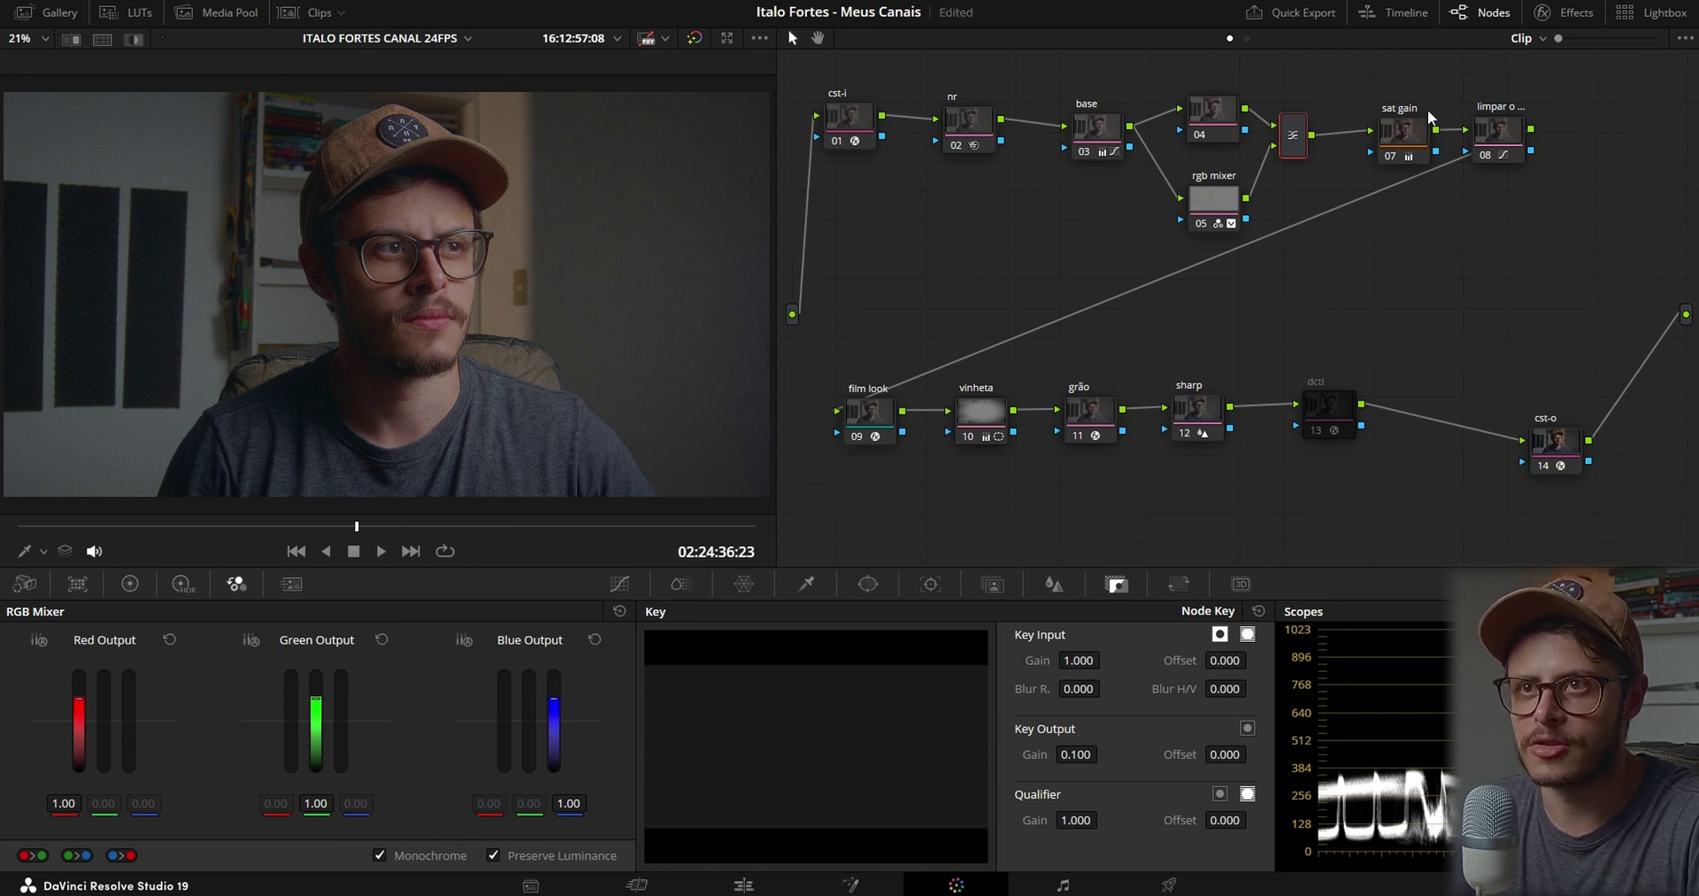
click(1391, 135)
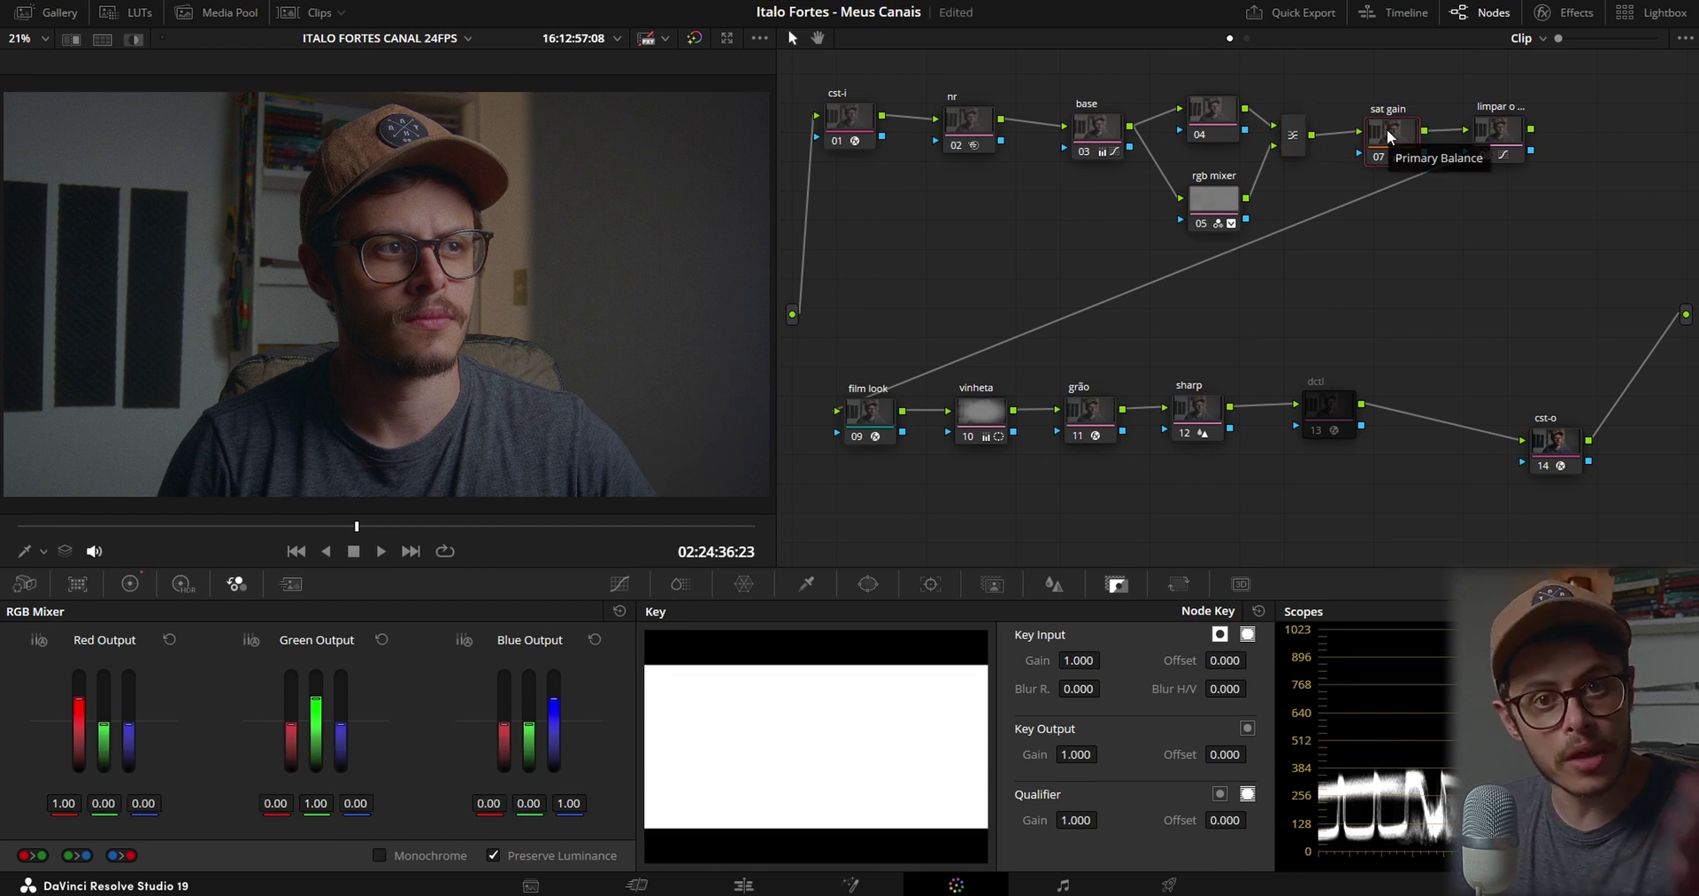
drag(1393, 130, 1387, 129)
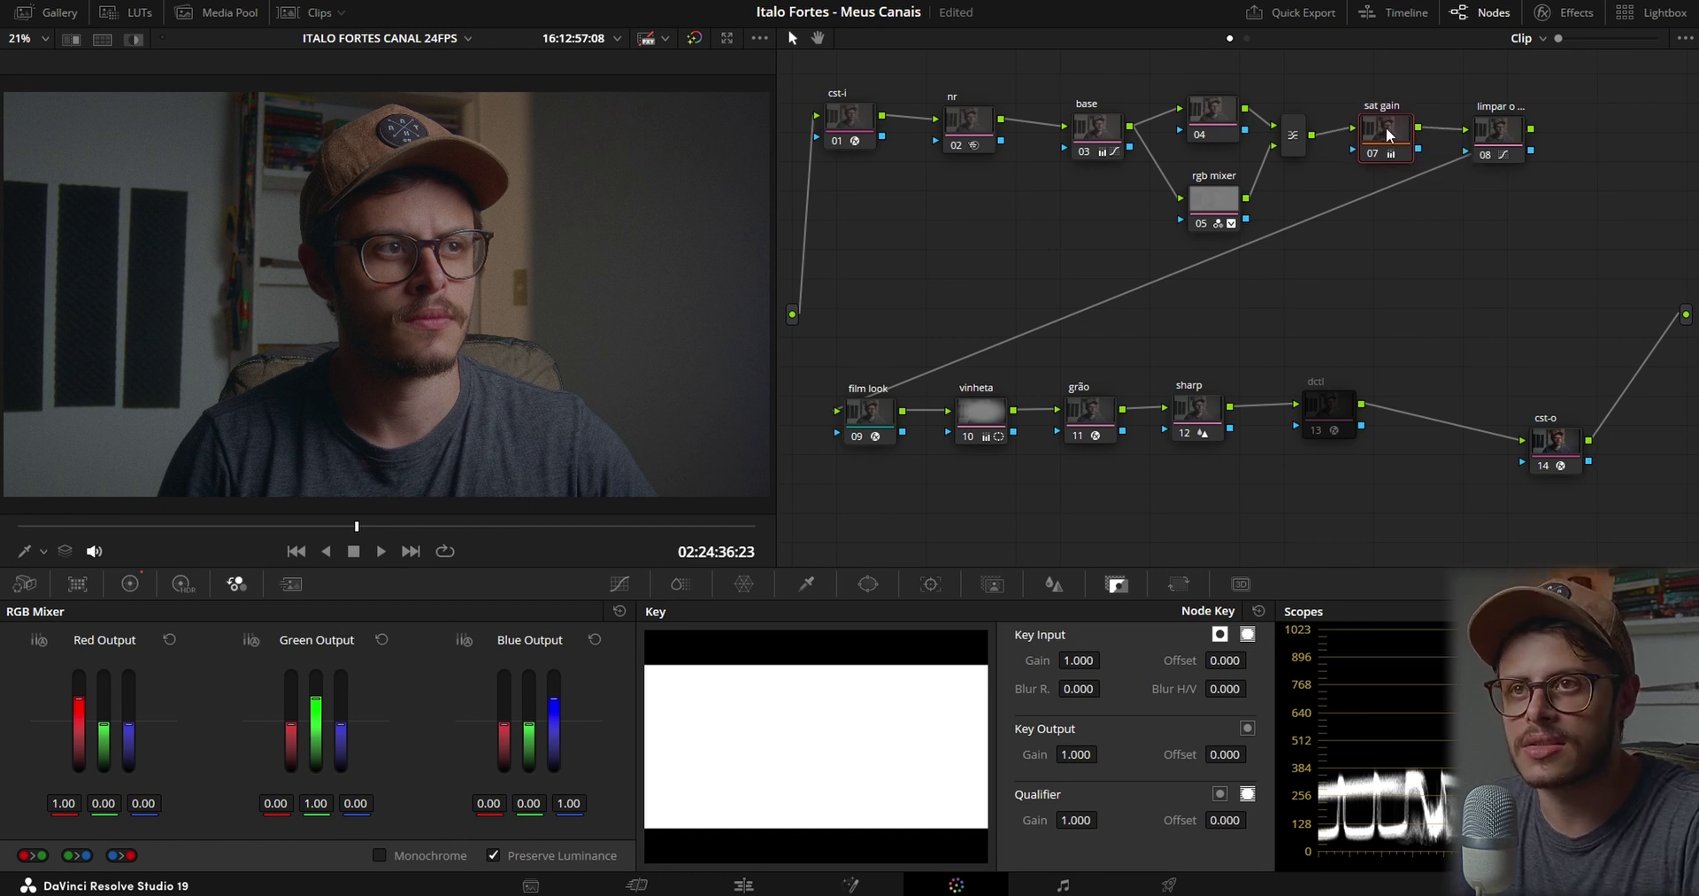
Review the color space options available for the sat gain node
right_click(1389, 134)
mouse_move(1426, 369)
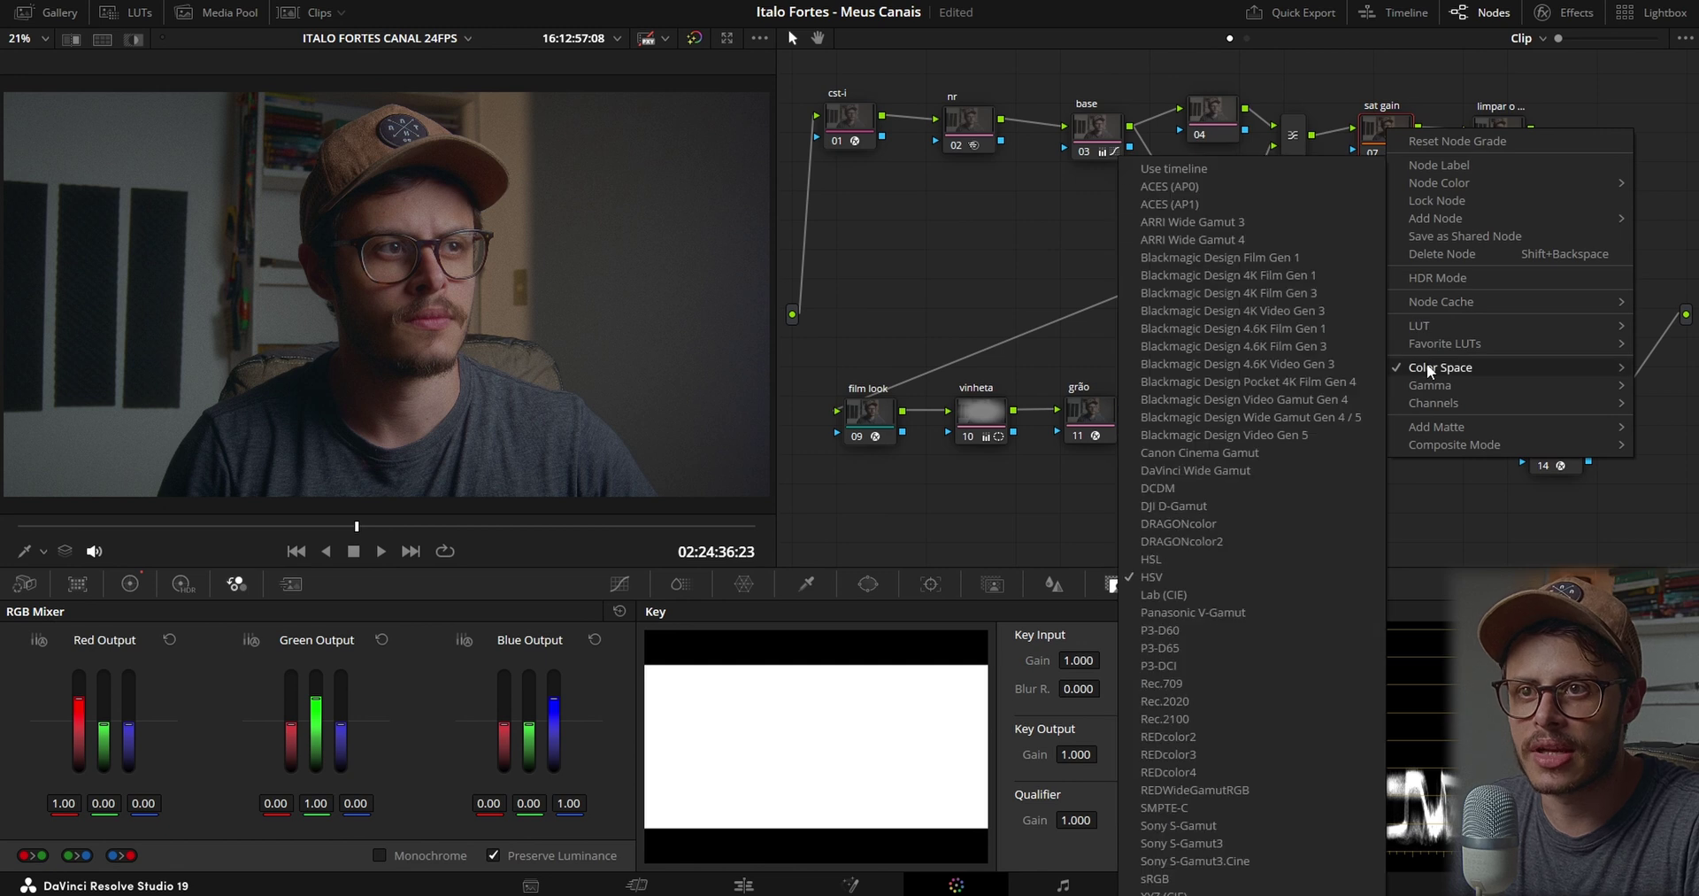
click(1170, 565)
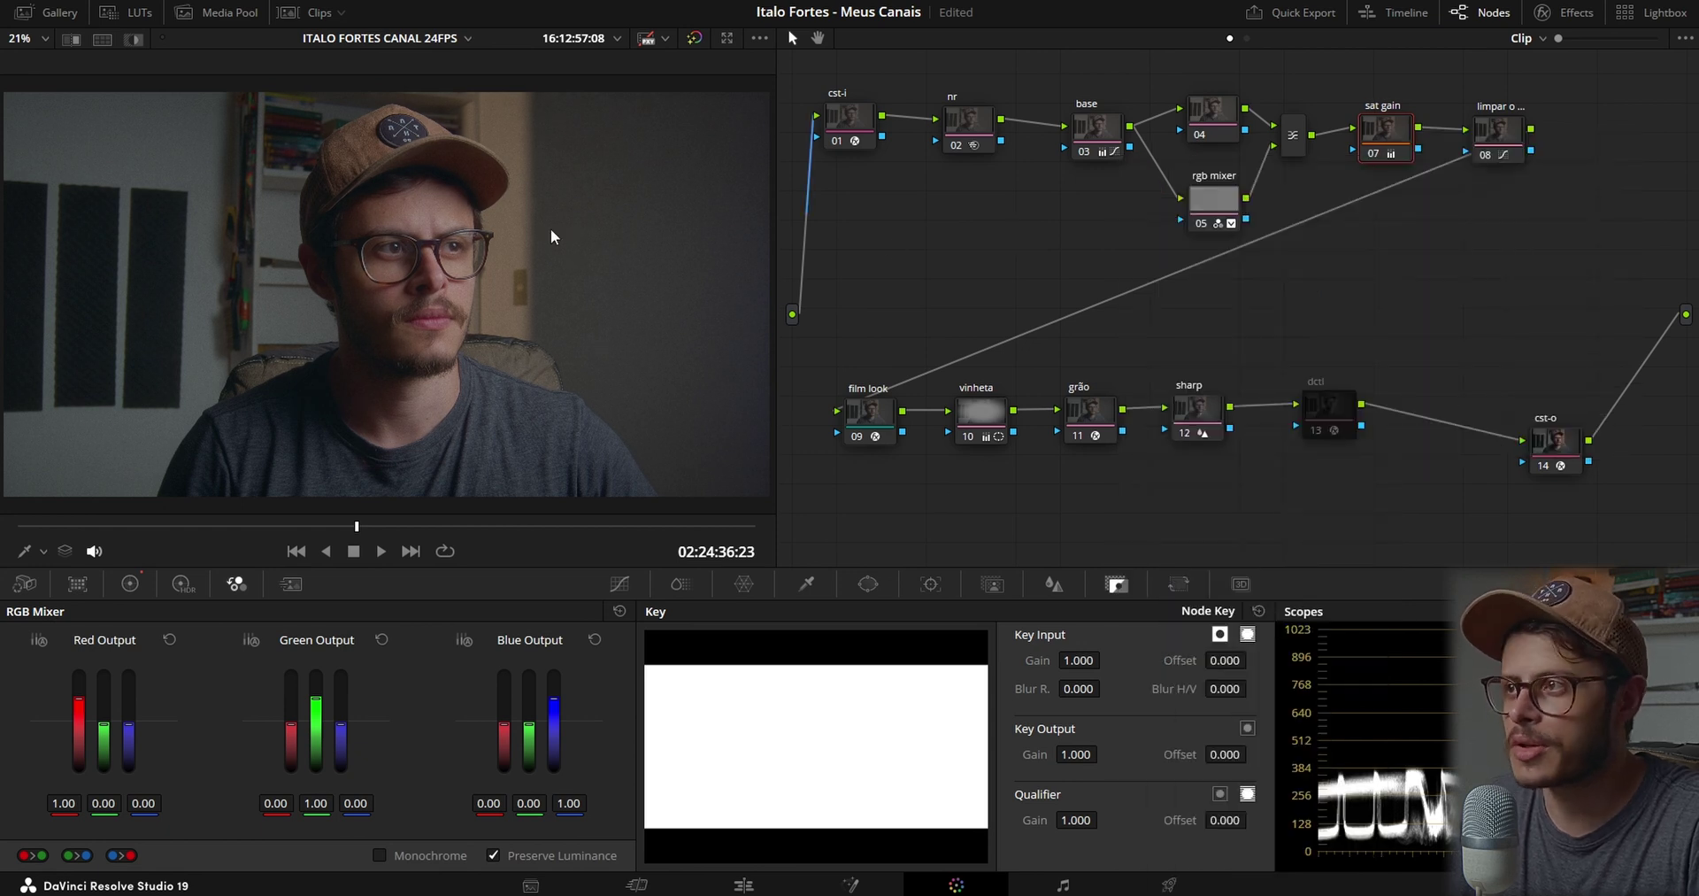
right_click(1375, 129)
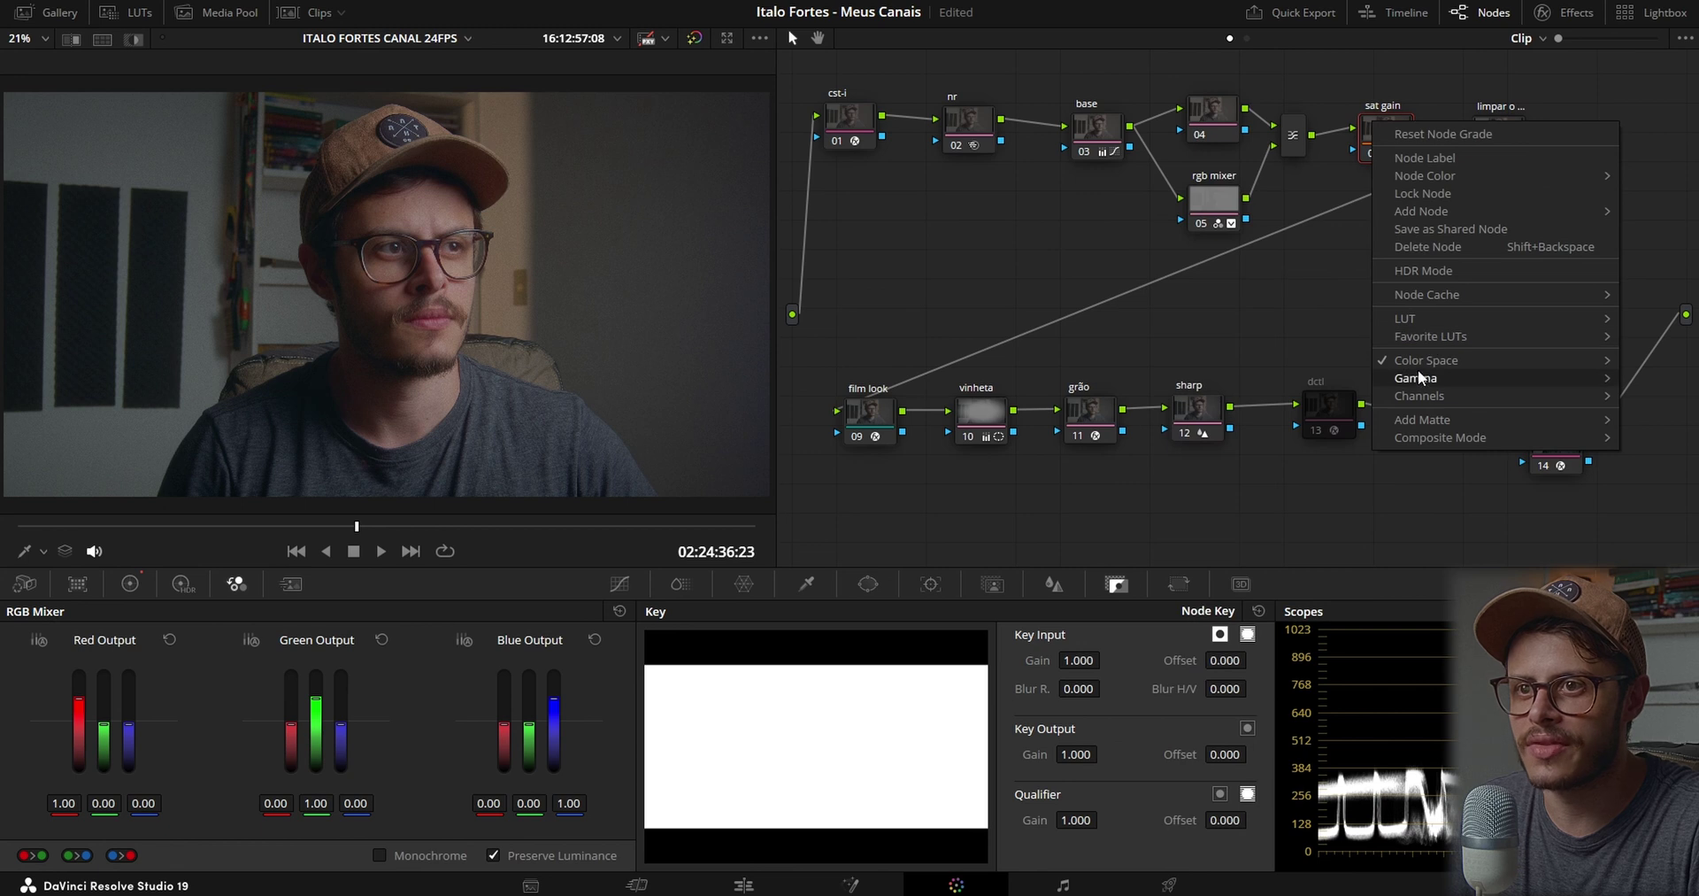
mouse_move(1418, 369)
click(1255, 581)
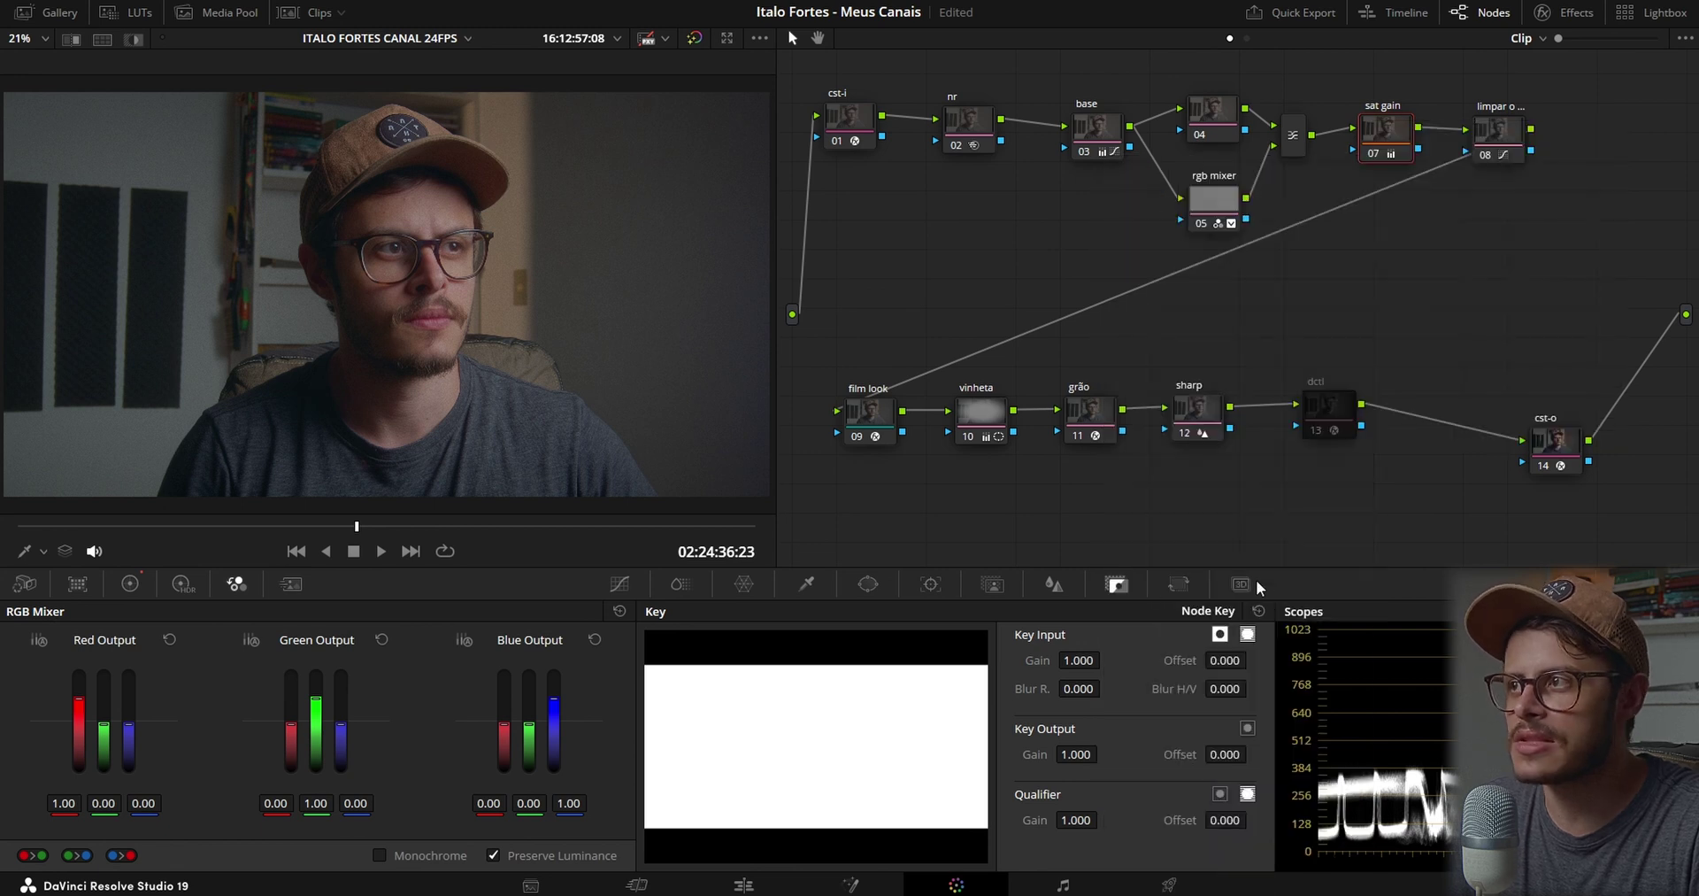
key(ctrl+s)
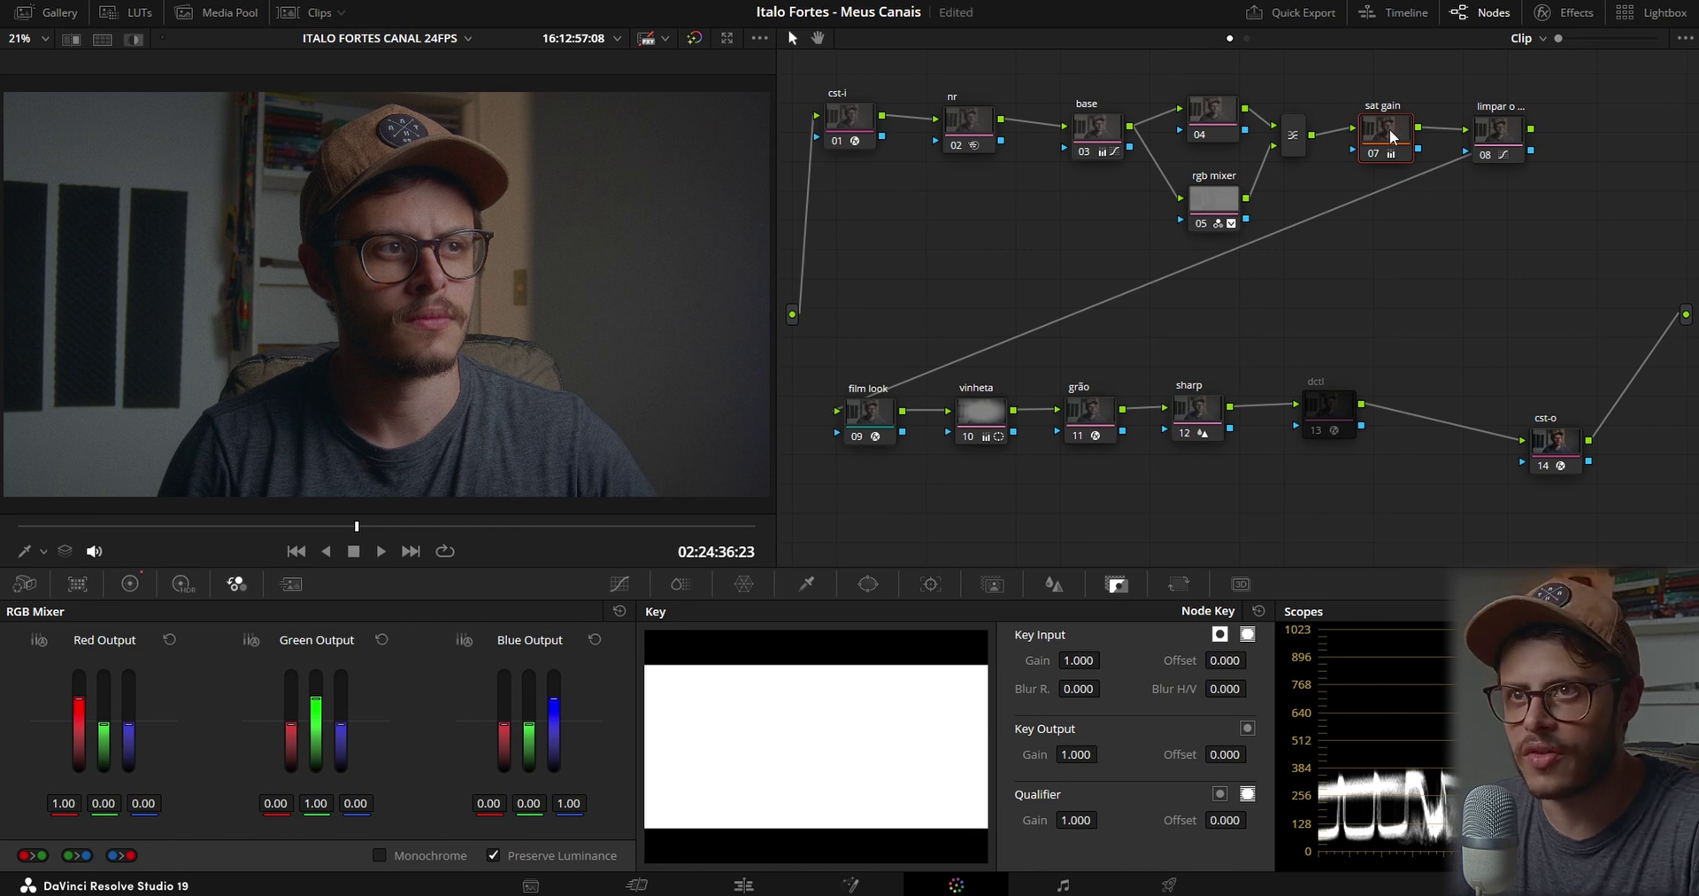
Check the sat gain node's color space and channel selections and display its primary color wheels
right_click(1391, 129)
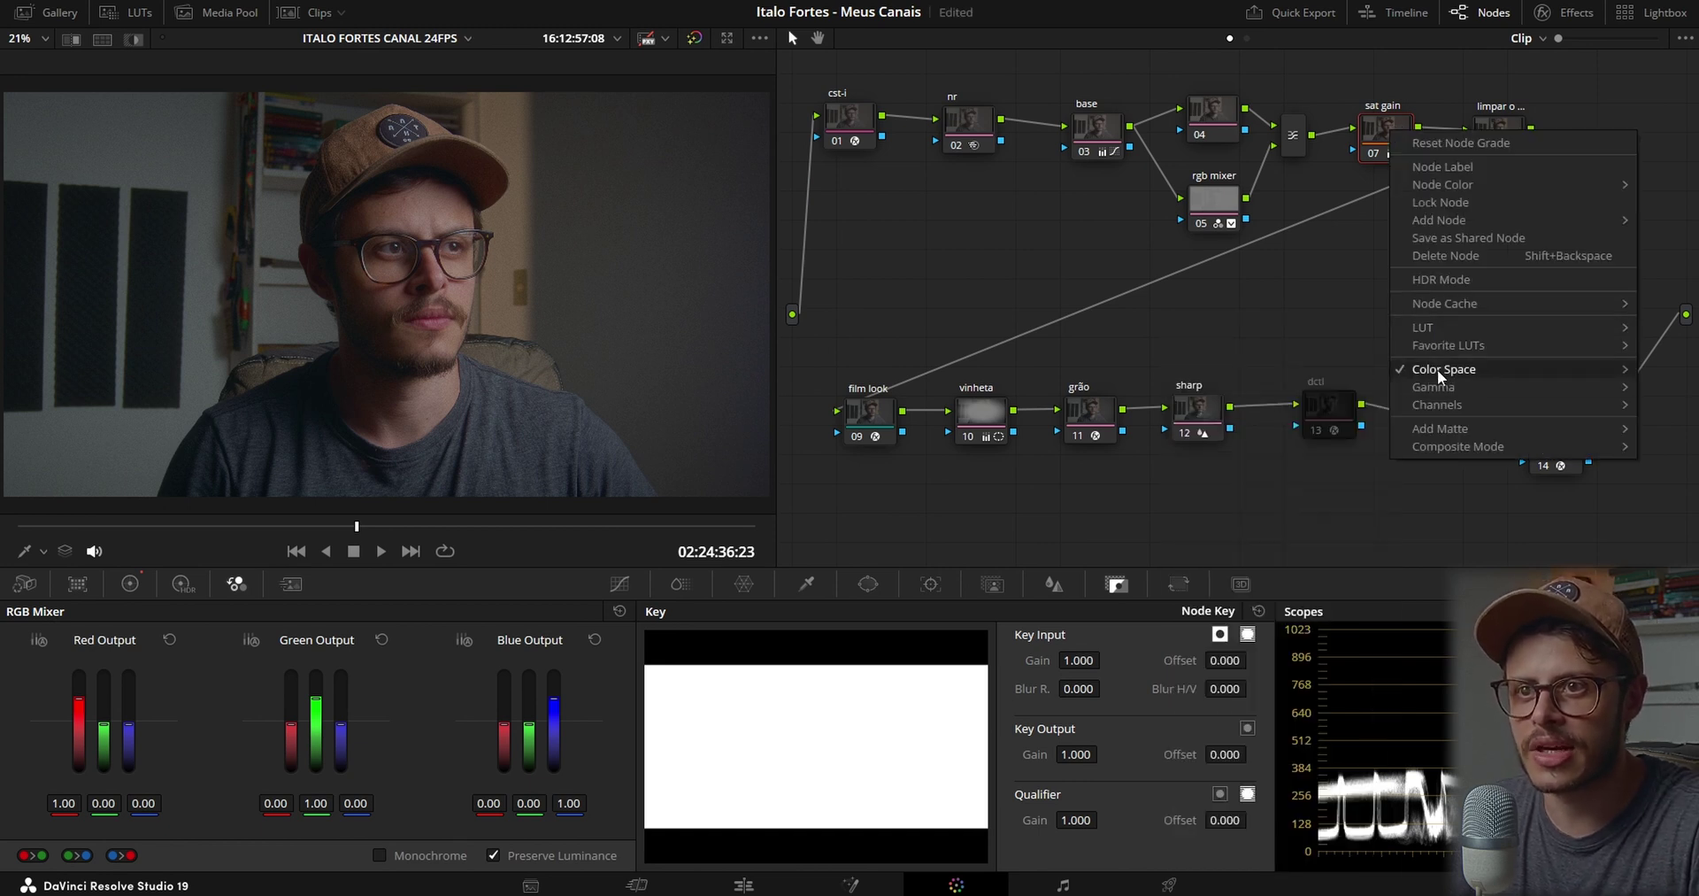
mouse_move(1439, 369)
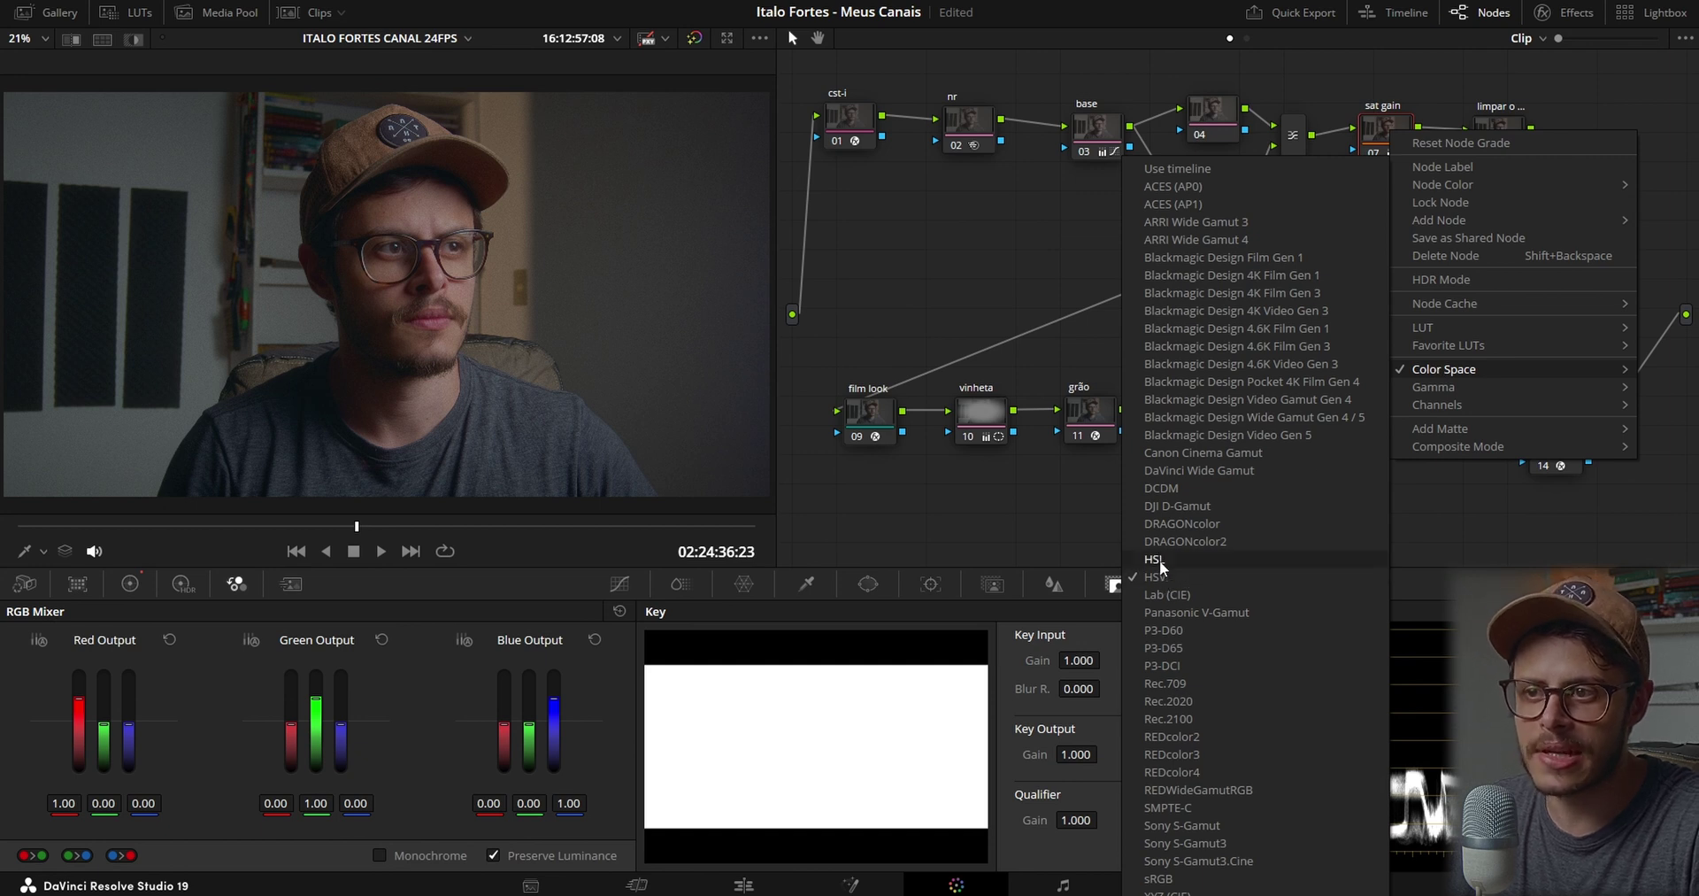
mouse_move(1495, 408)
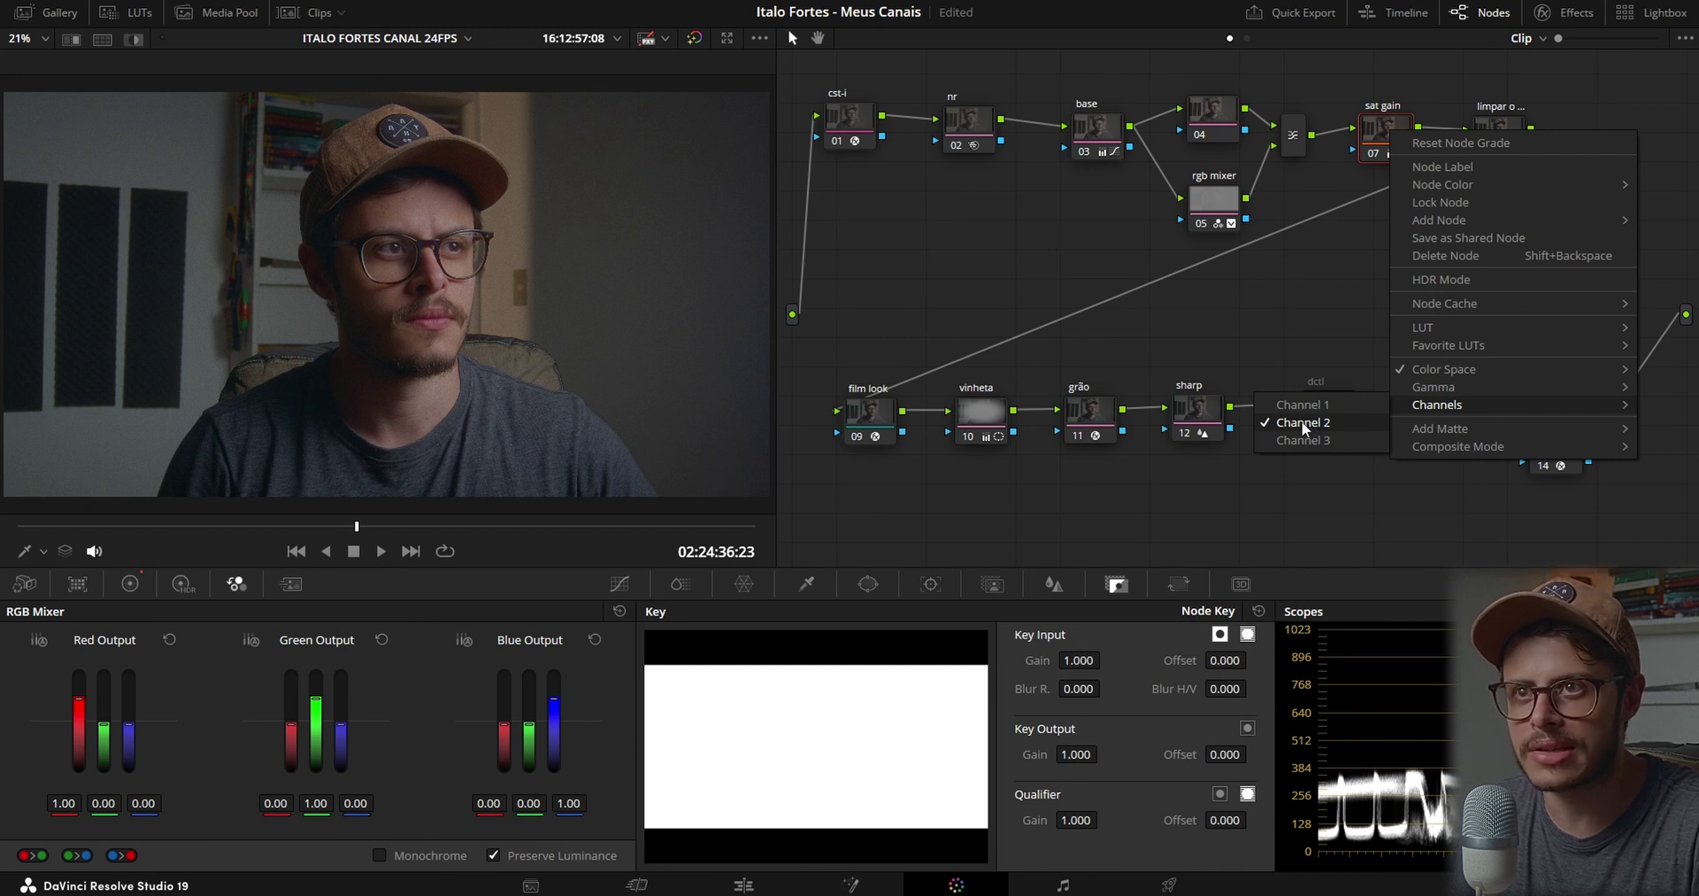
click(1378, 143)
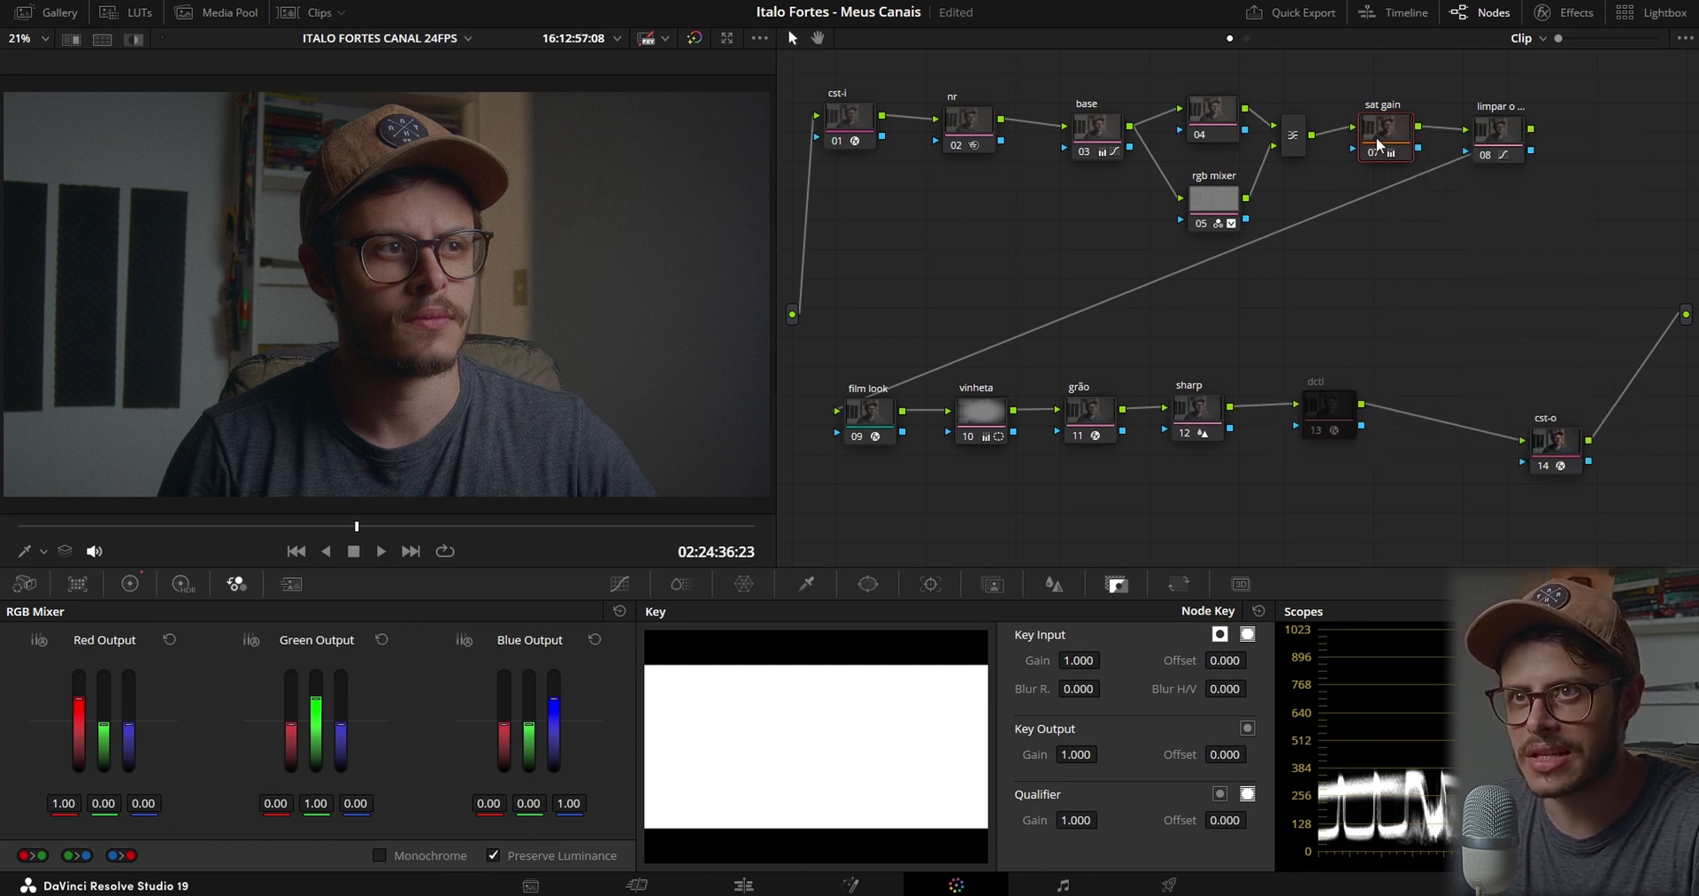
click(124, 584)
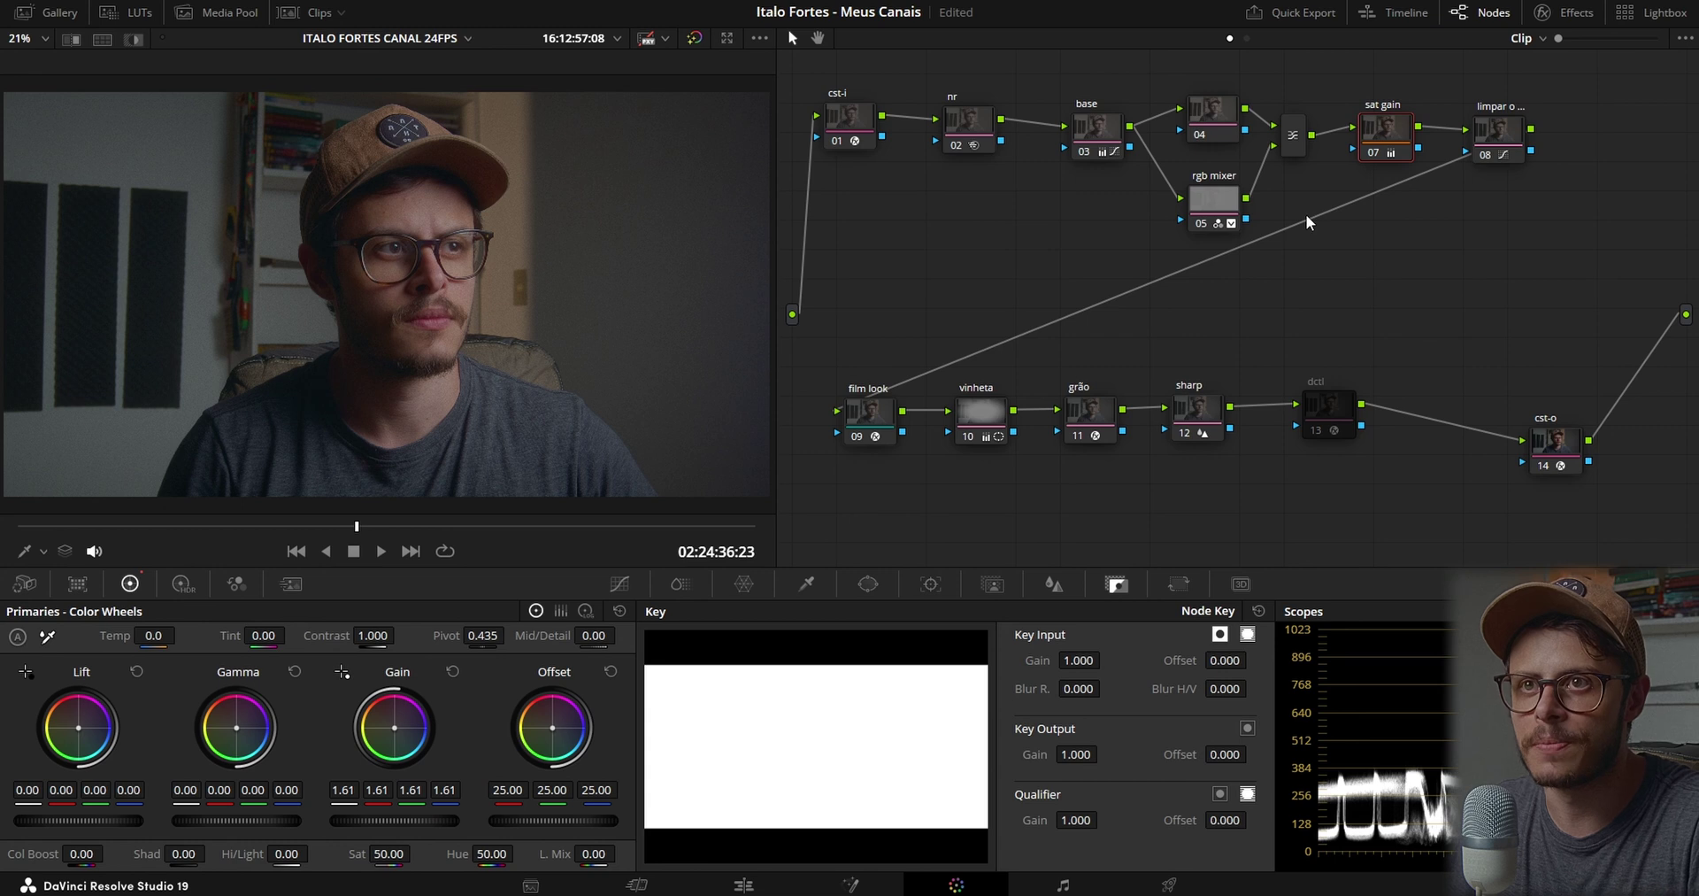
Move node 08 slightly away from sat gain and compare the image with it disabled and enabled, leaving it enabled
drag(1515, 147, 1533, 144)
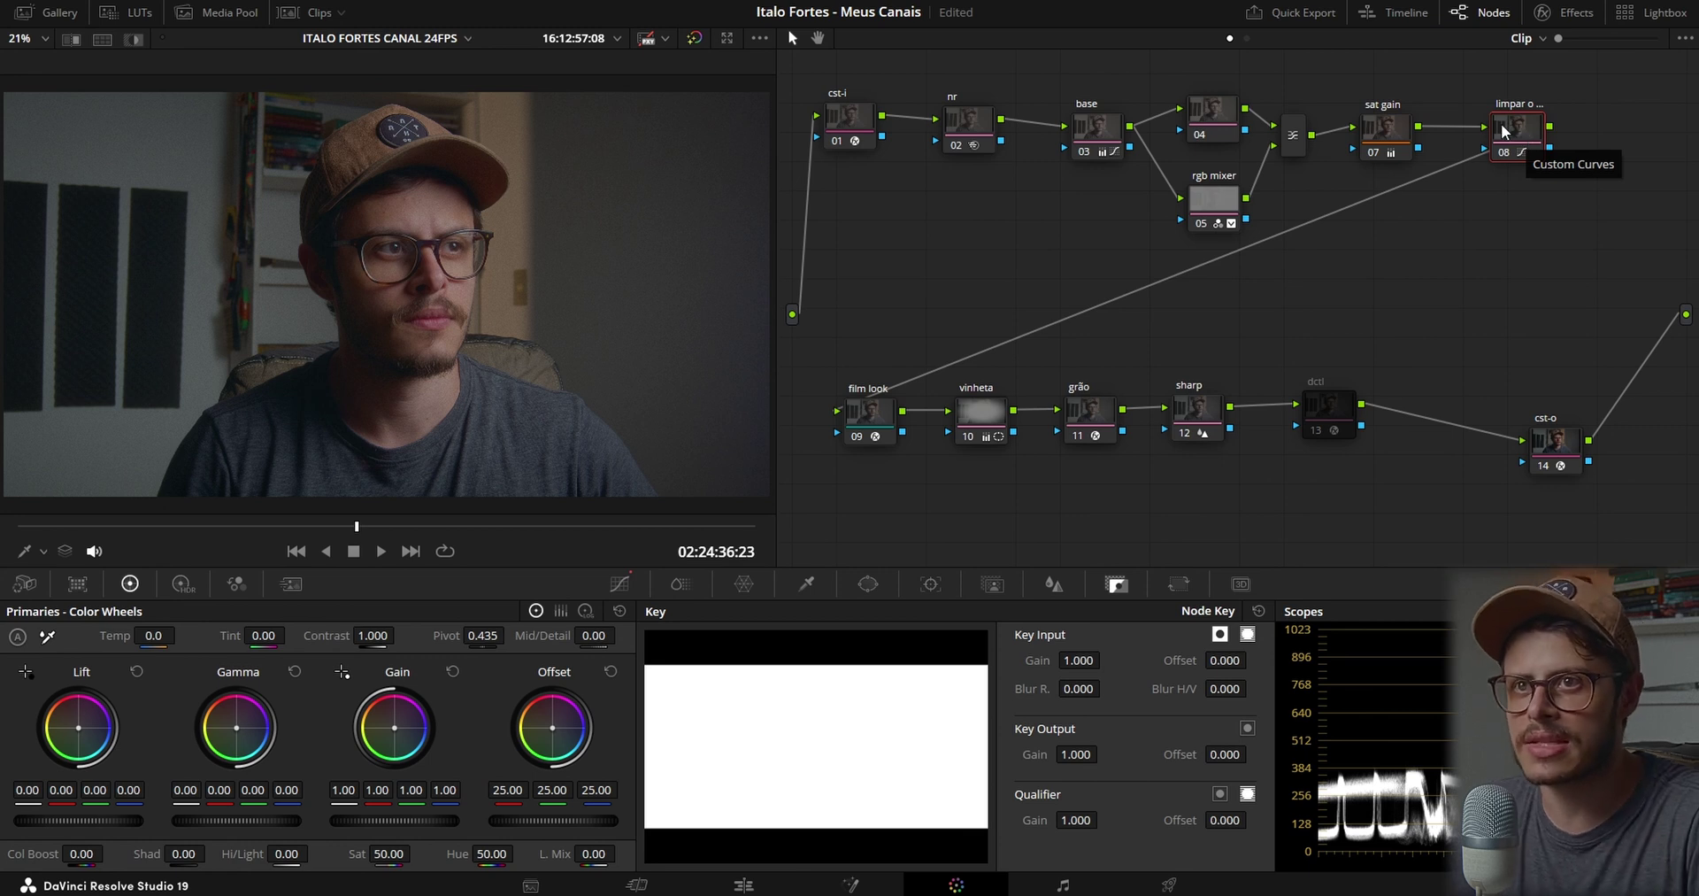
click(1502, 156)
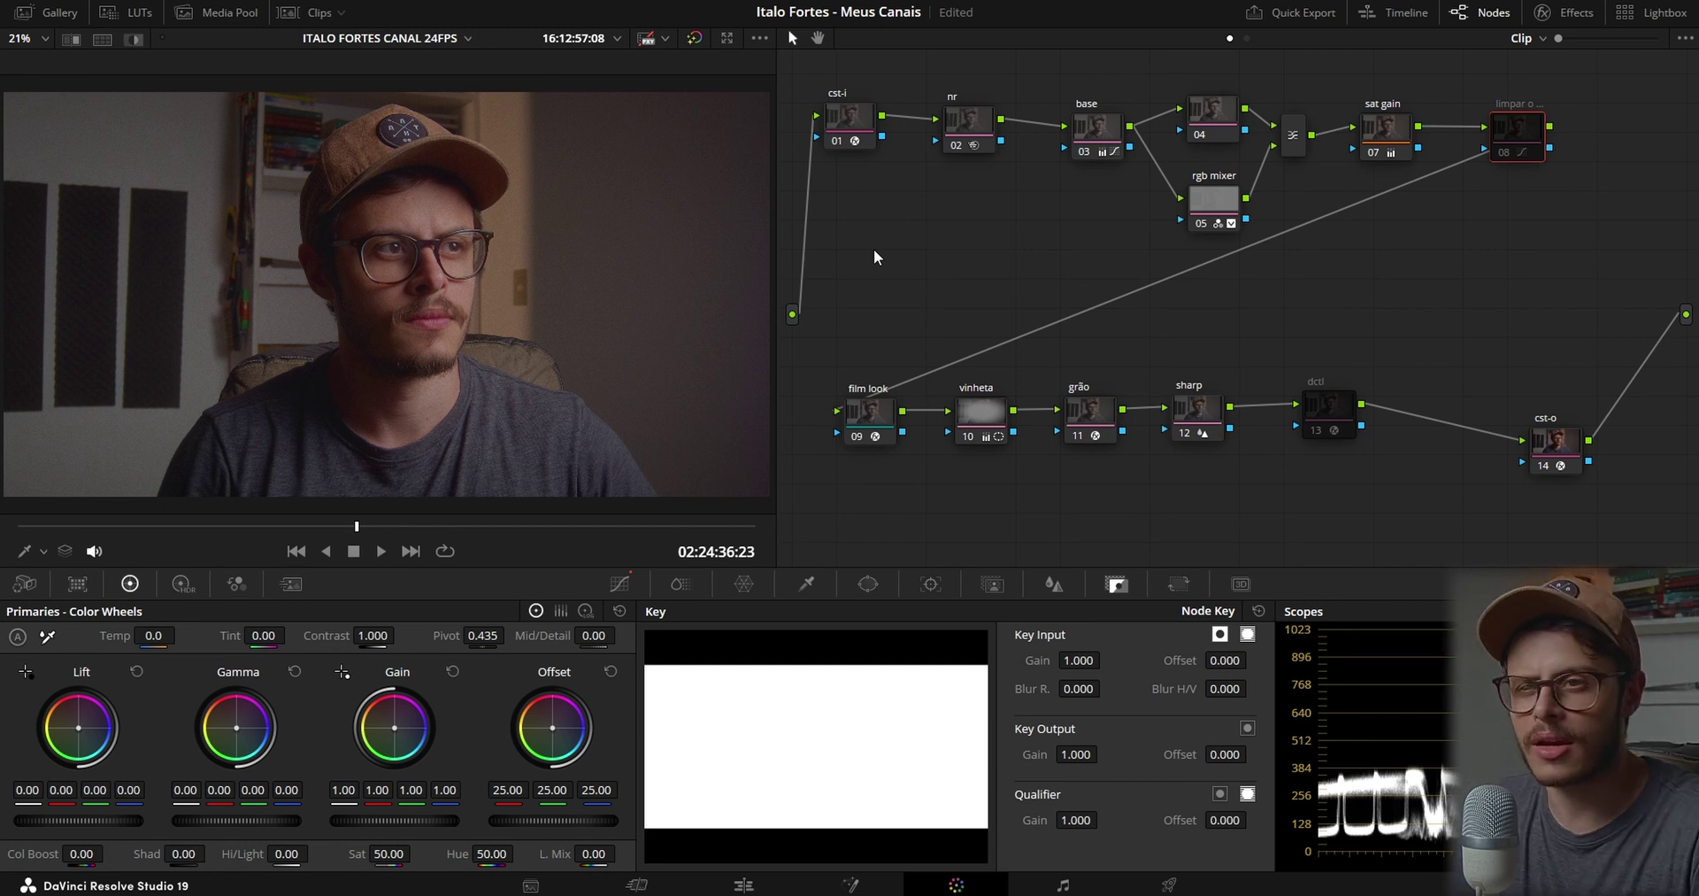
click(1502, 147)
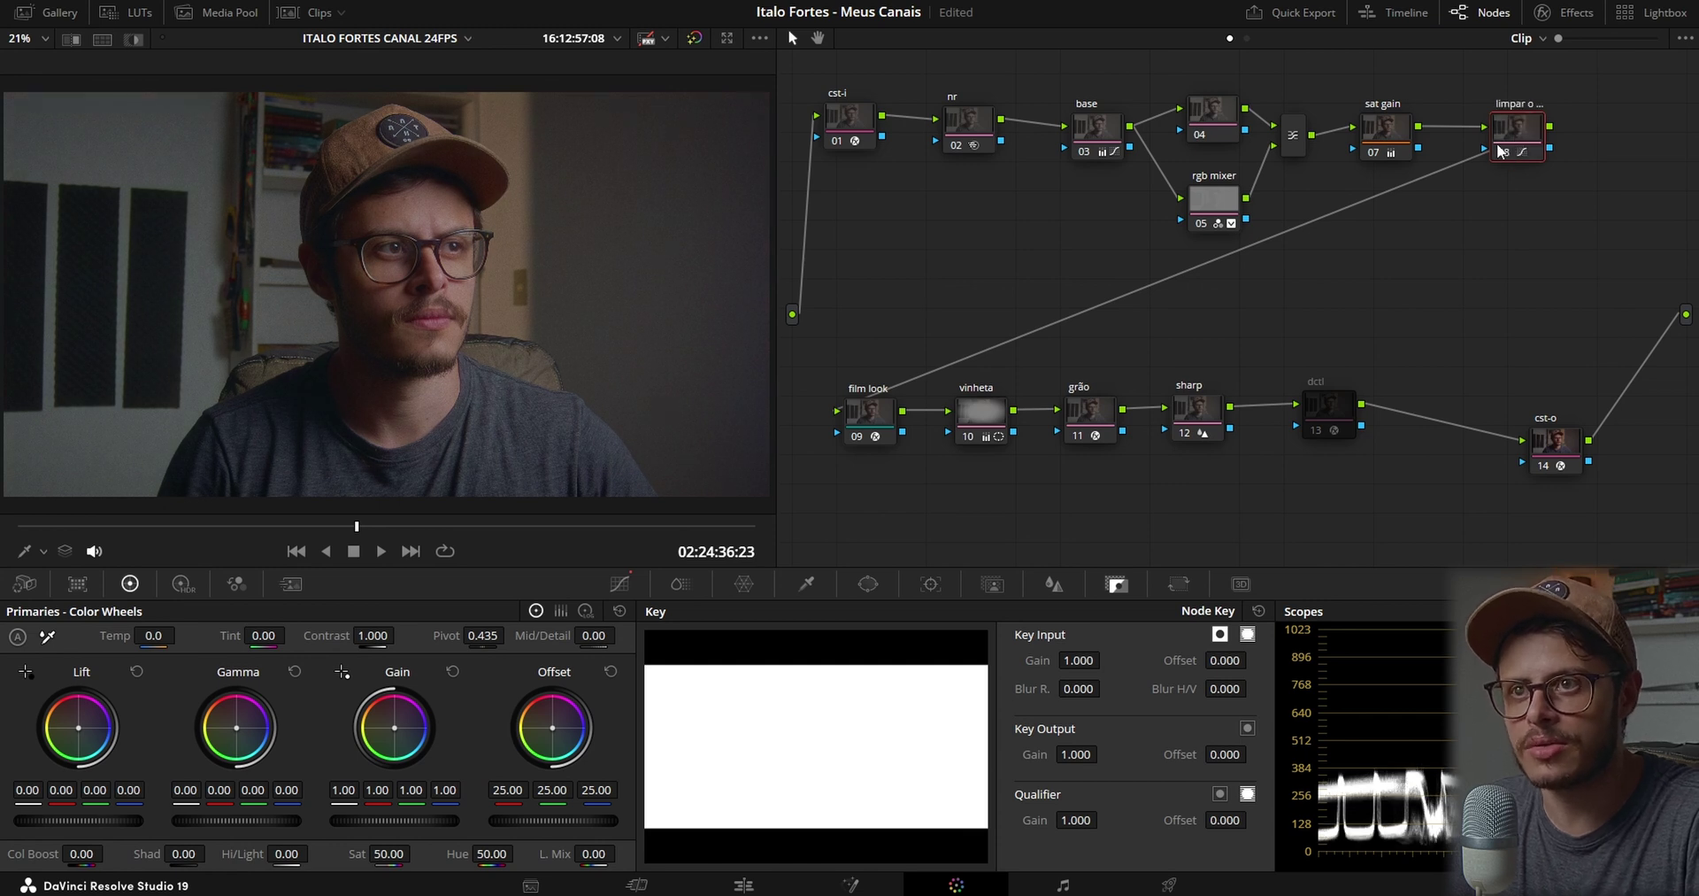
Examine node 08's custom curves, enlarging the red curve and reviewing the green and blue channels
click(619, 583)
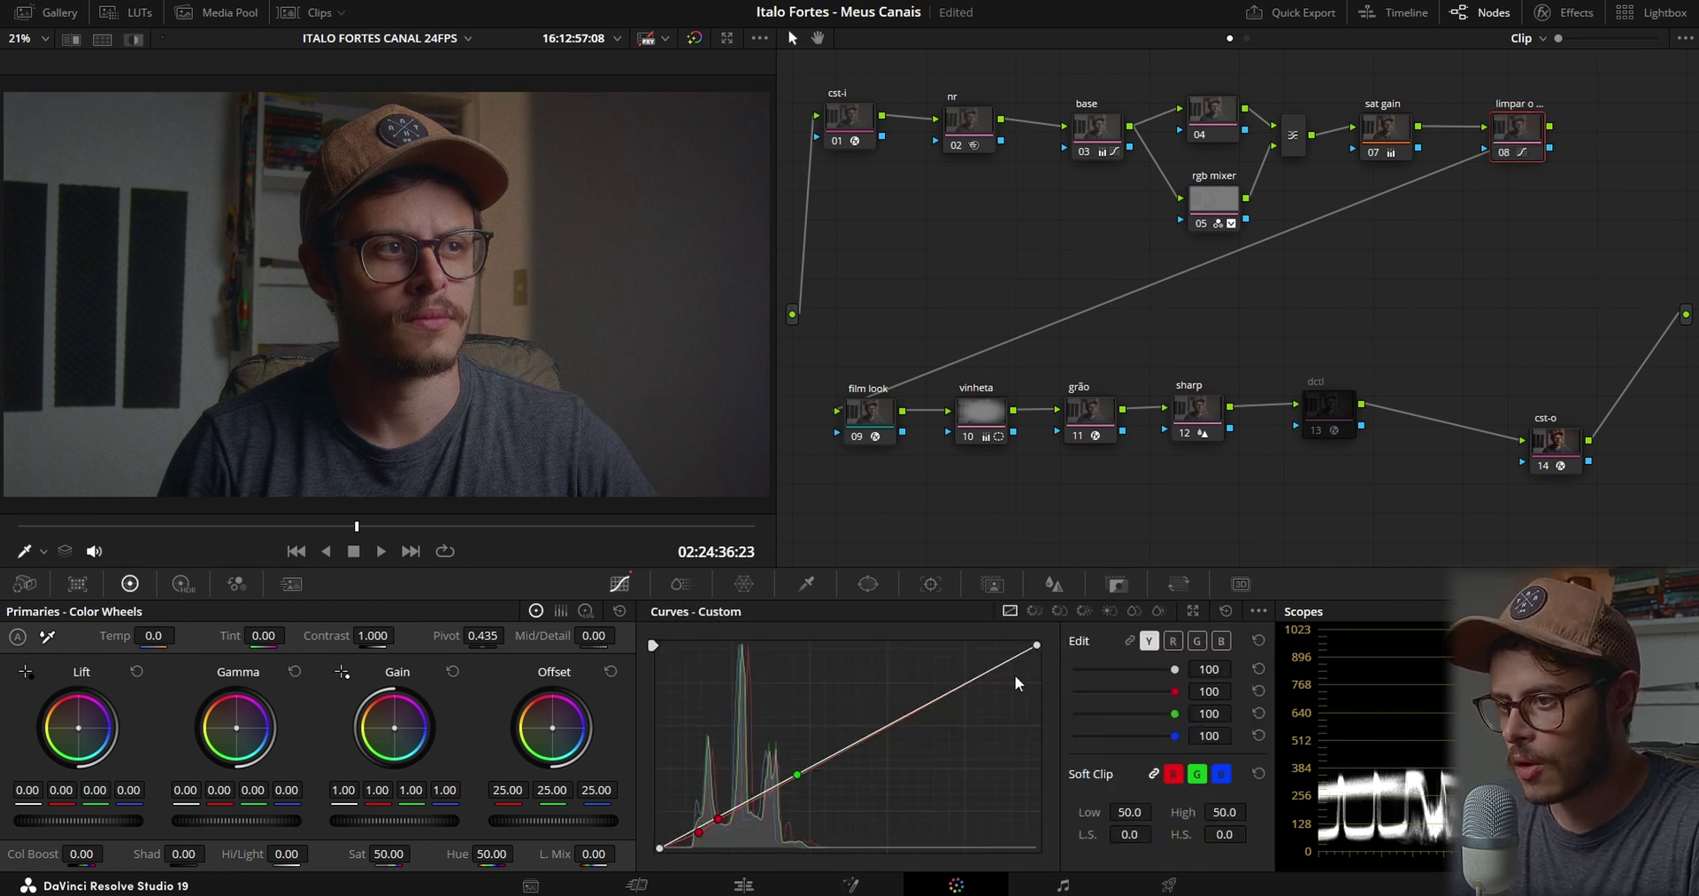
click(1193, 611)
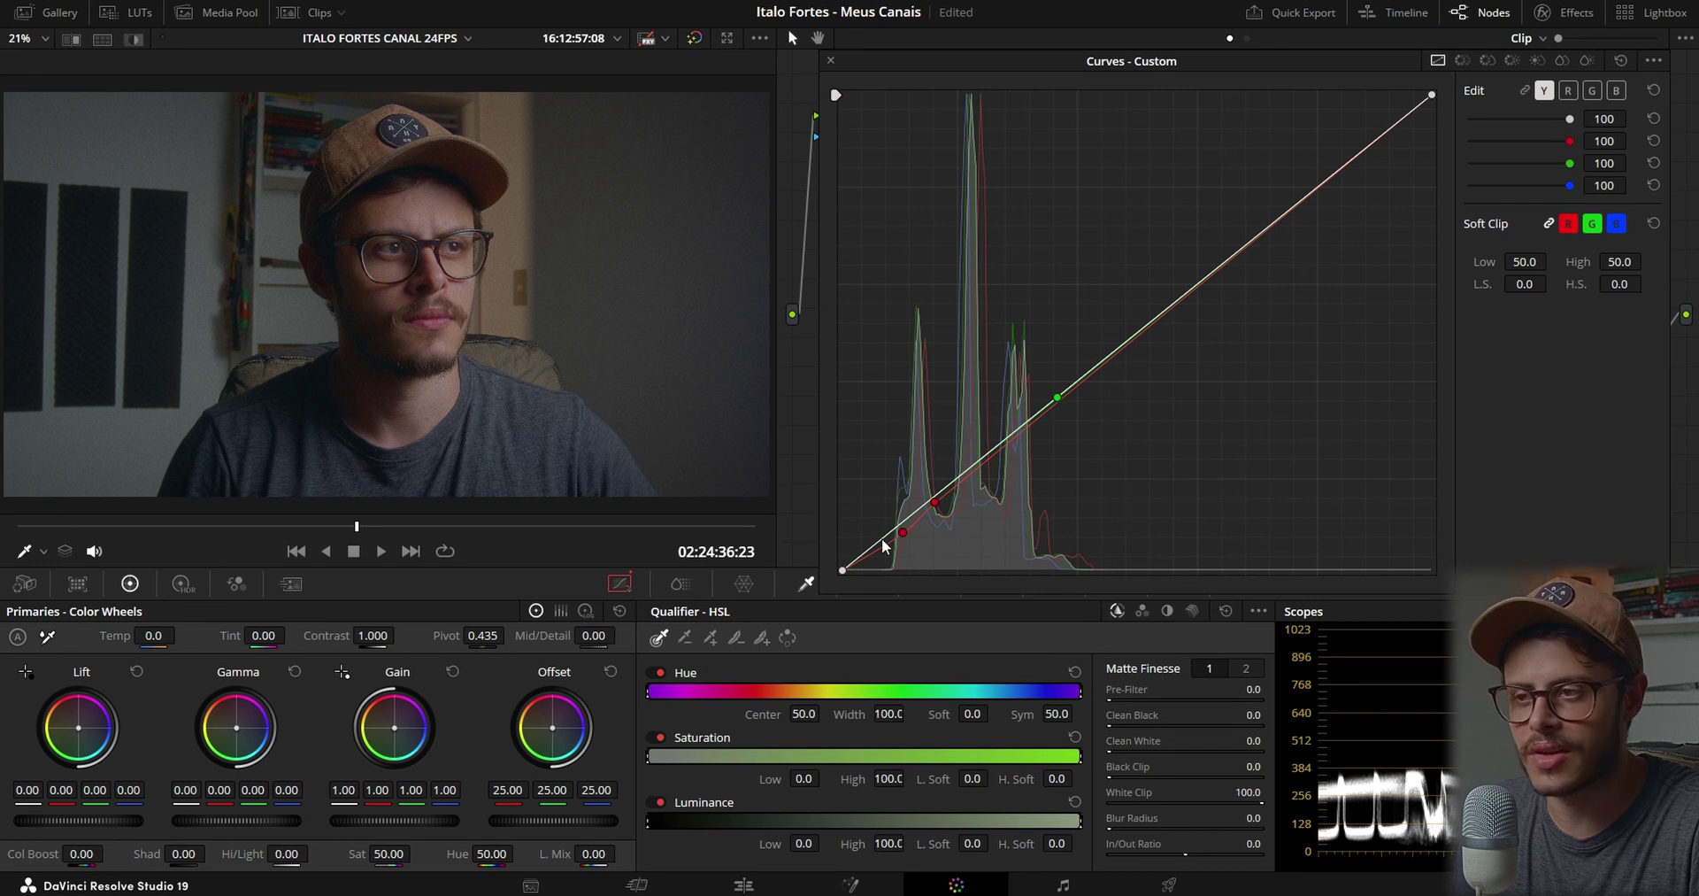
click(1567, 90)
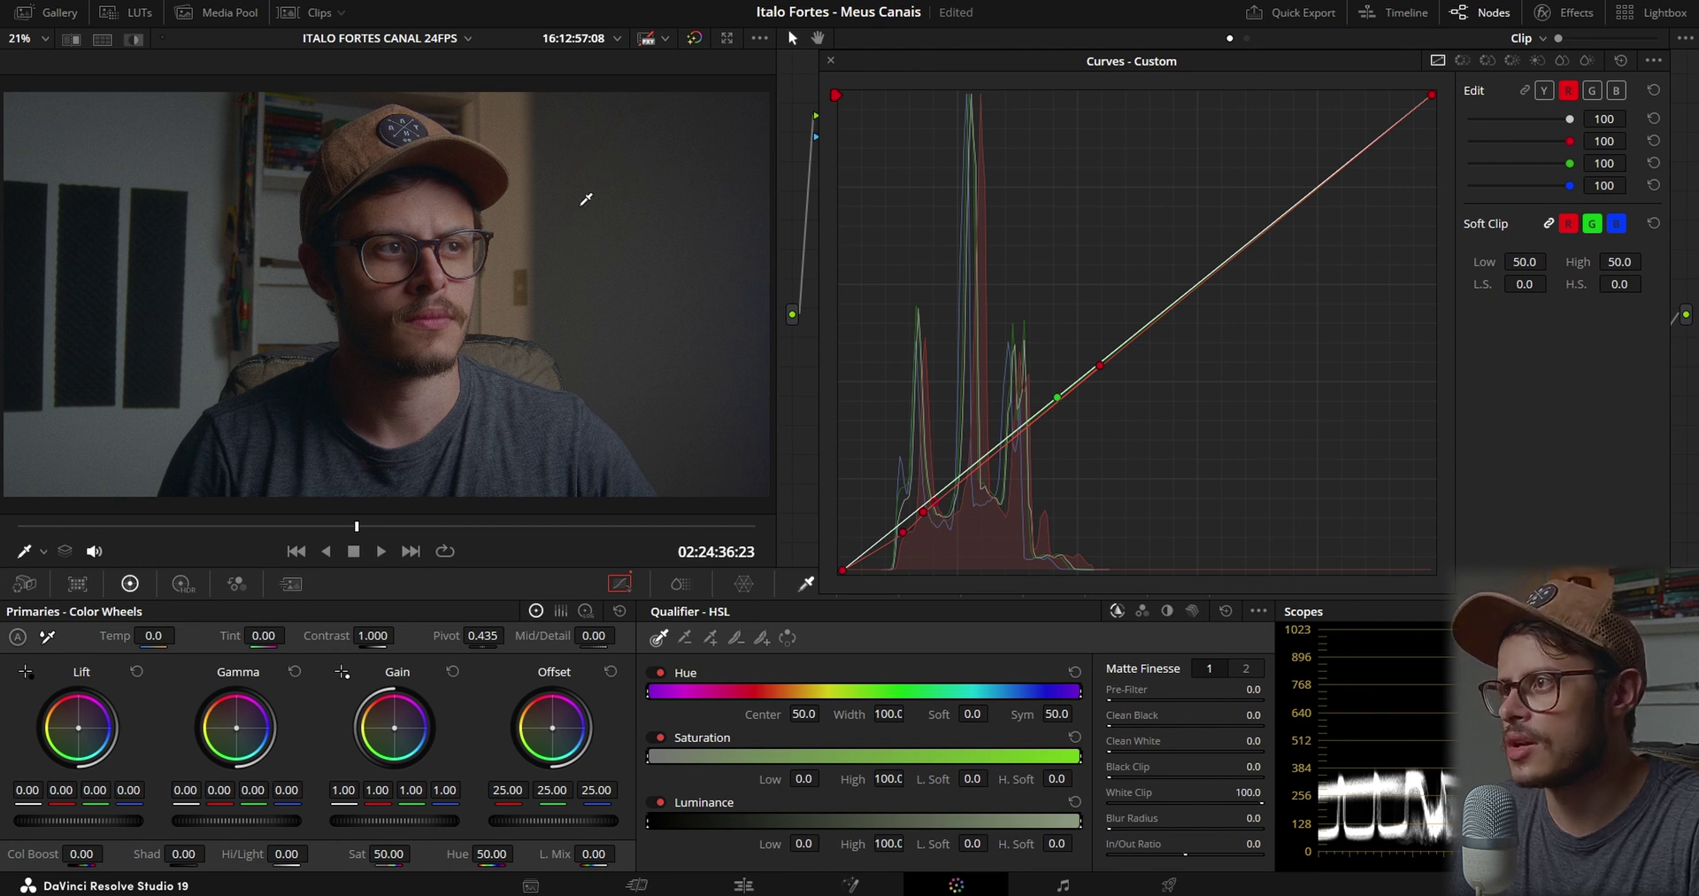
click(831, 60)
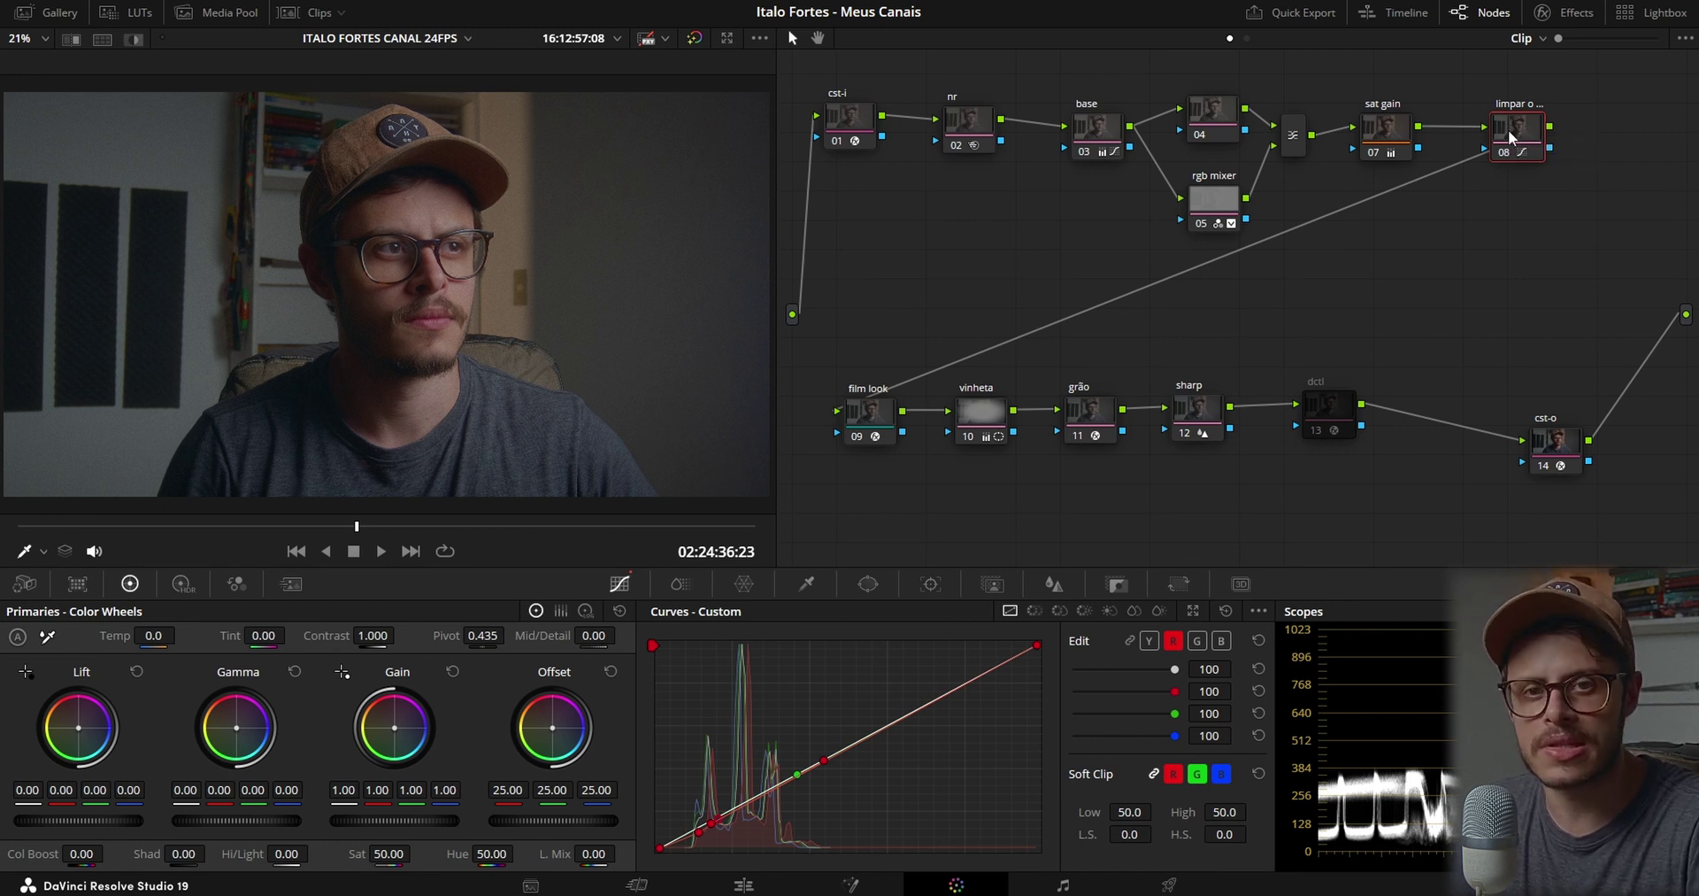
click(1196, 640)
click(1219, 641)
click(1173, 641)
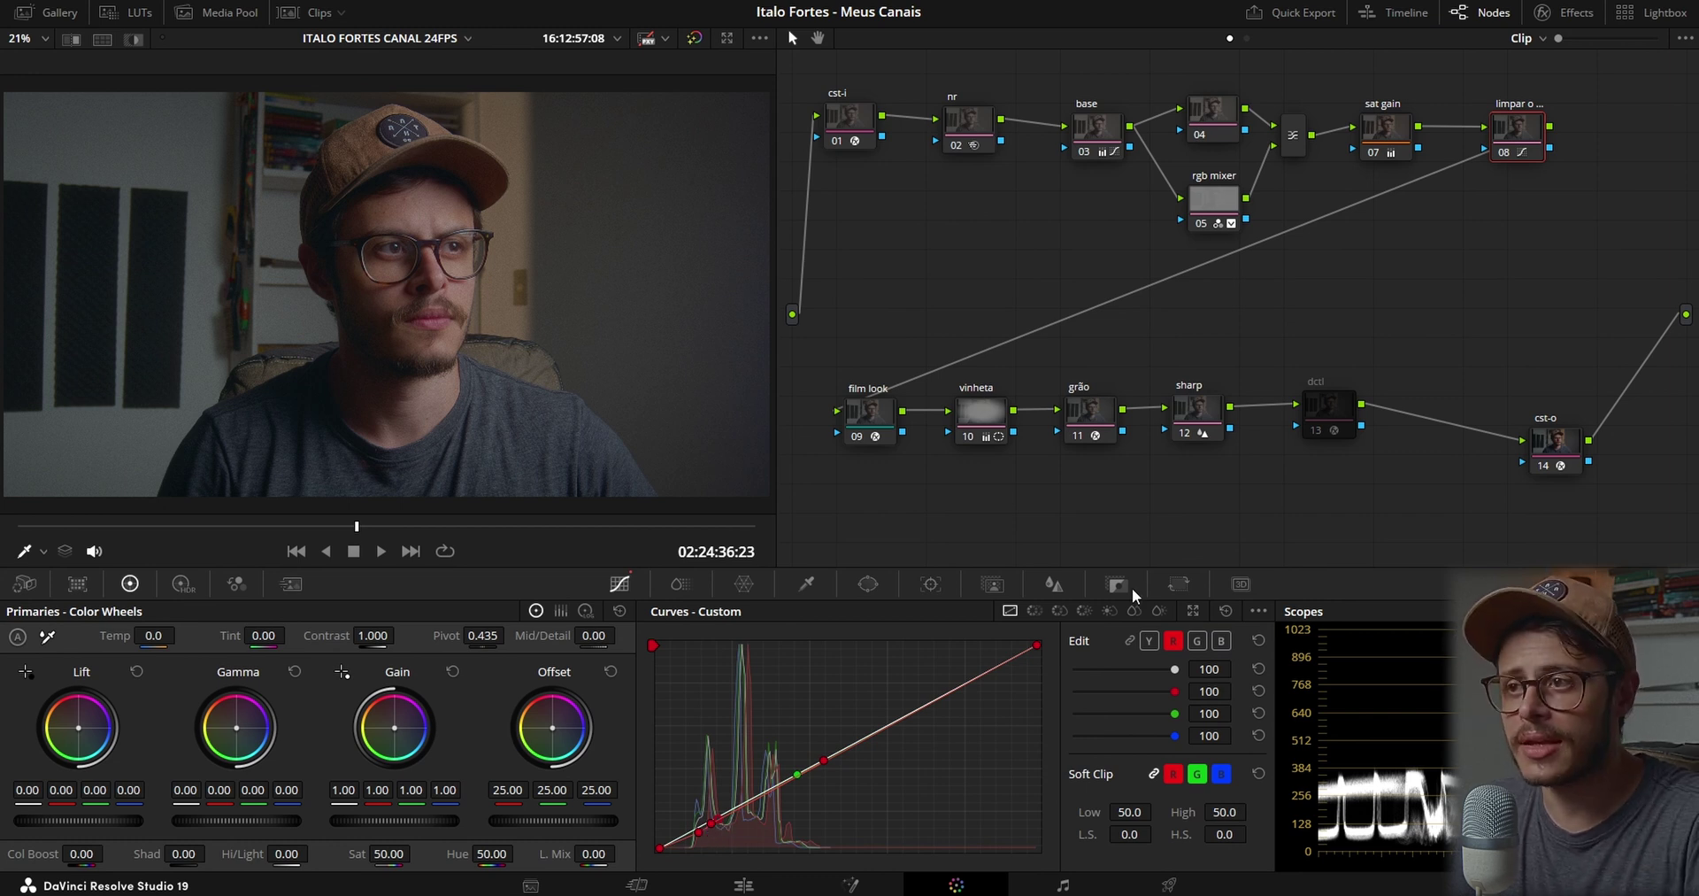
Show the effects for the film look node, search the effects library for "film" and clear the search
click(881, 416)
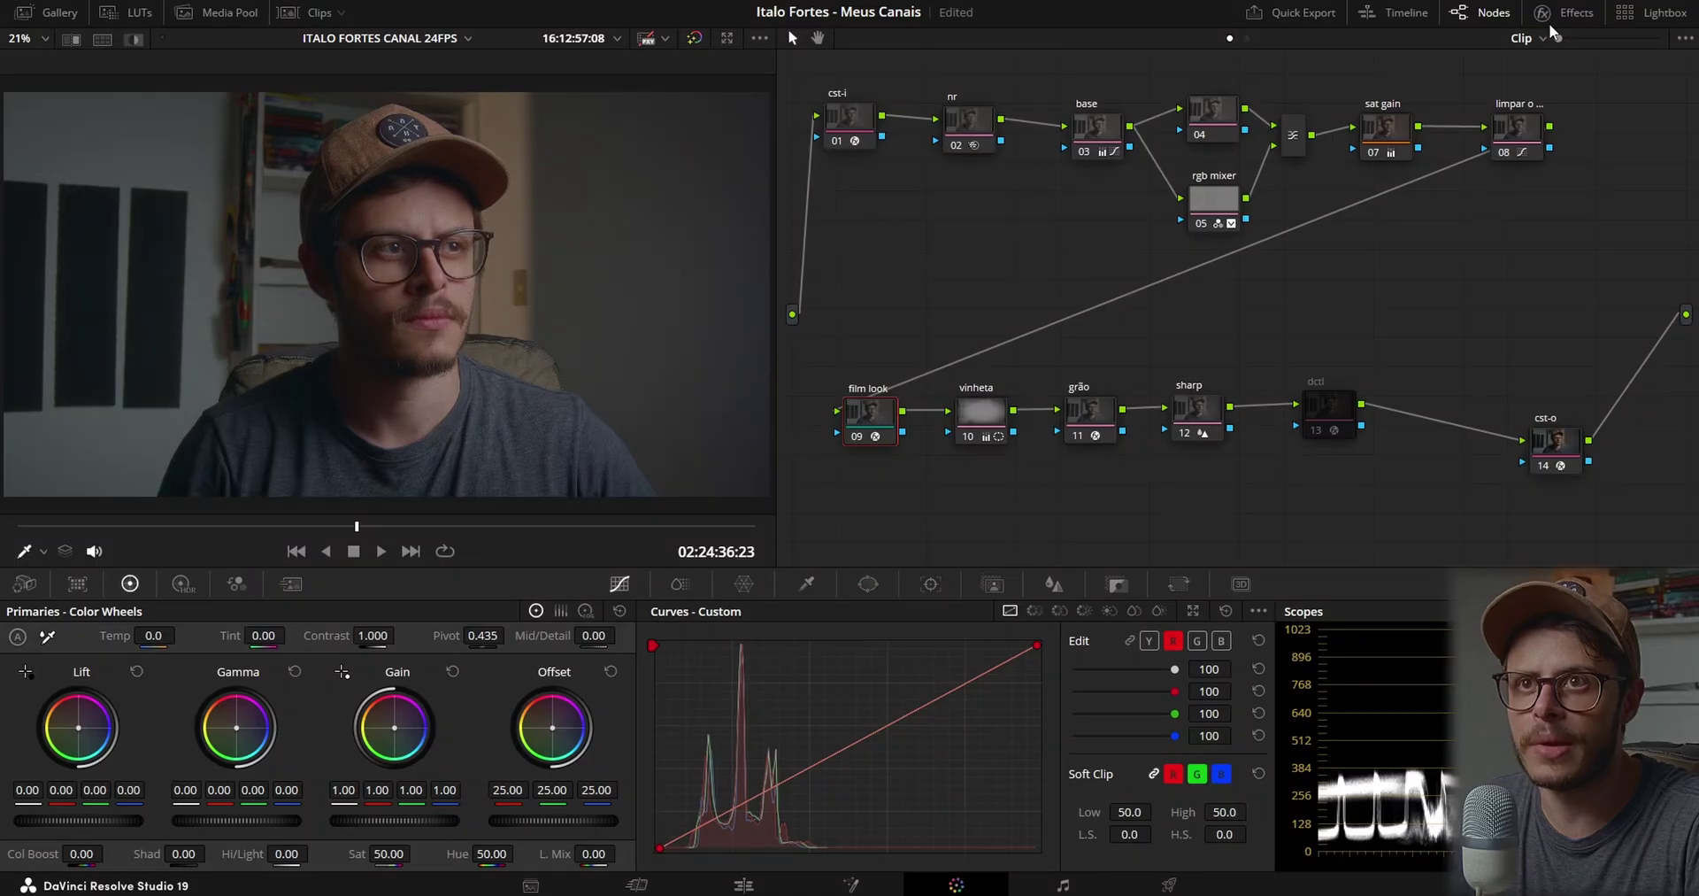
click(1549, 22)
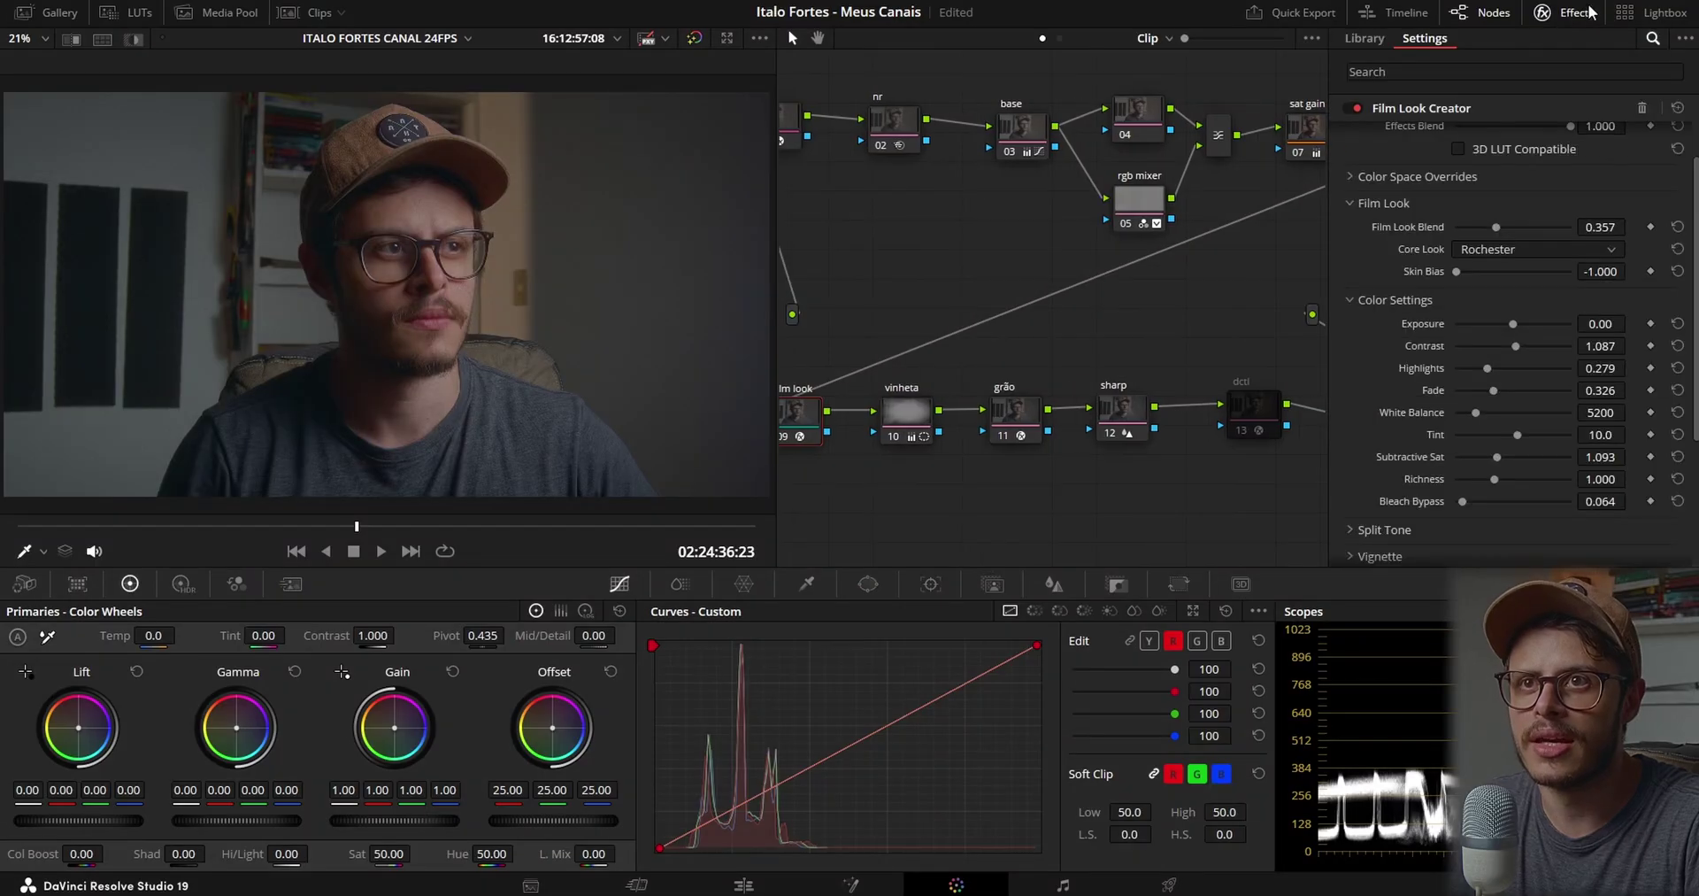
click(1648, 39)
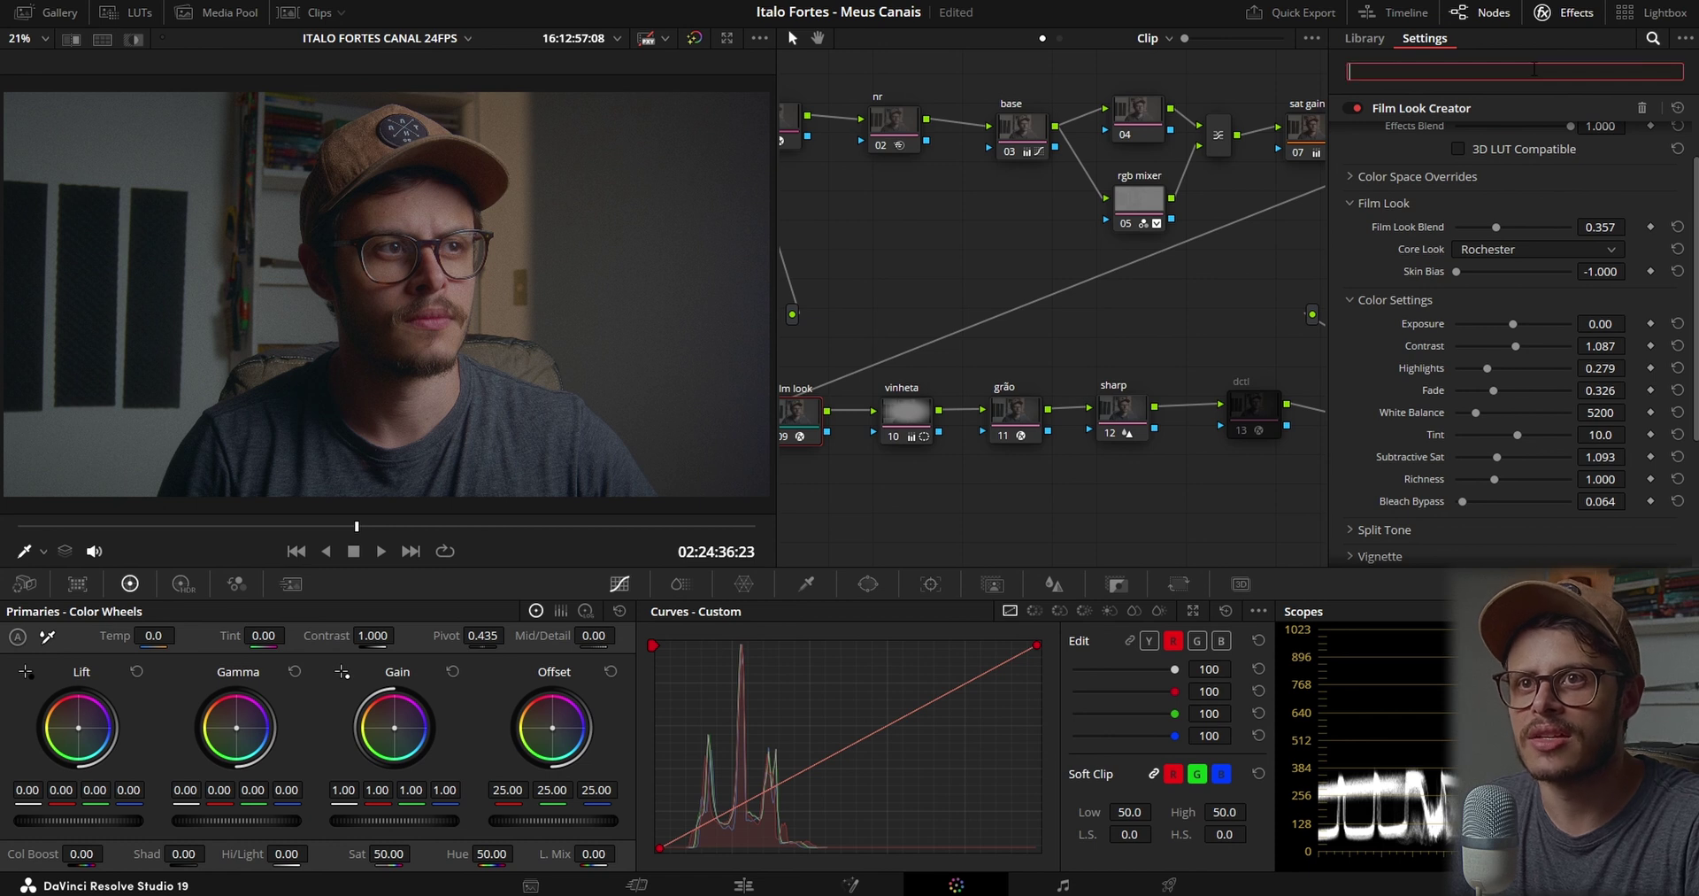
text(film)
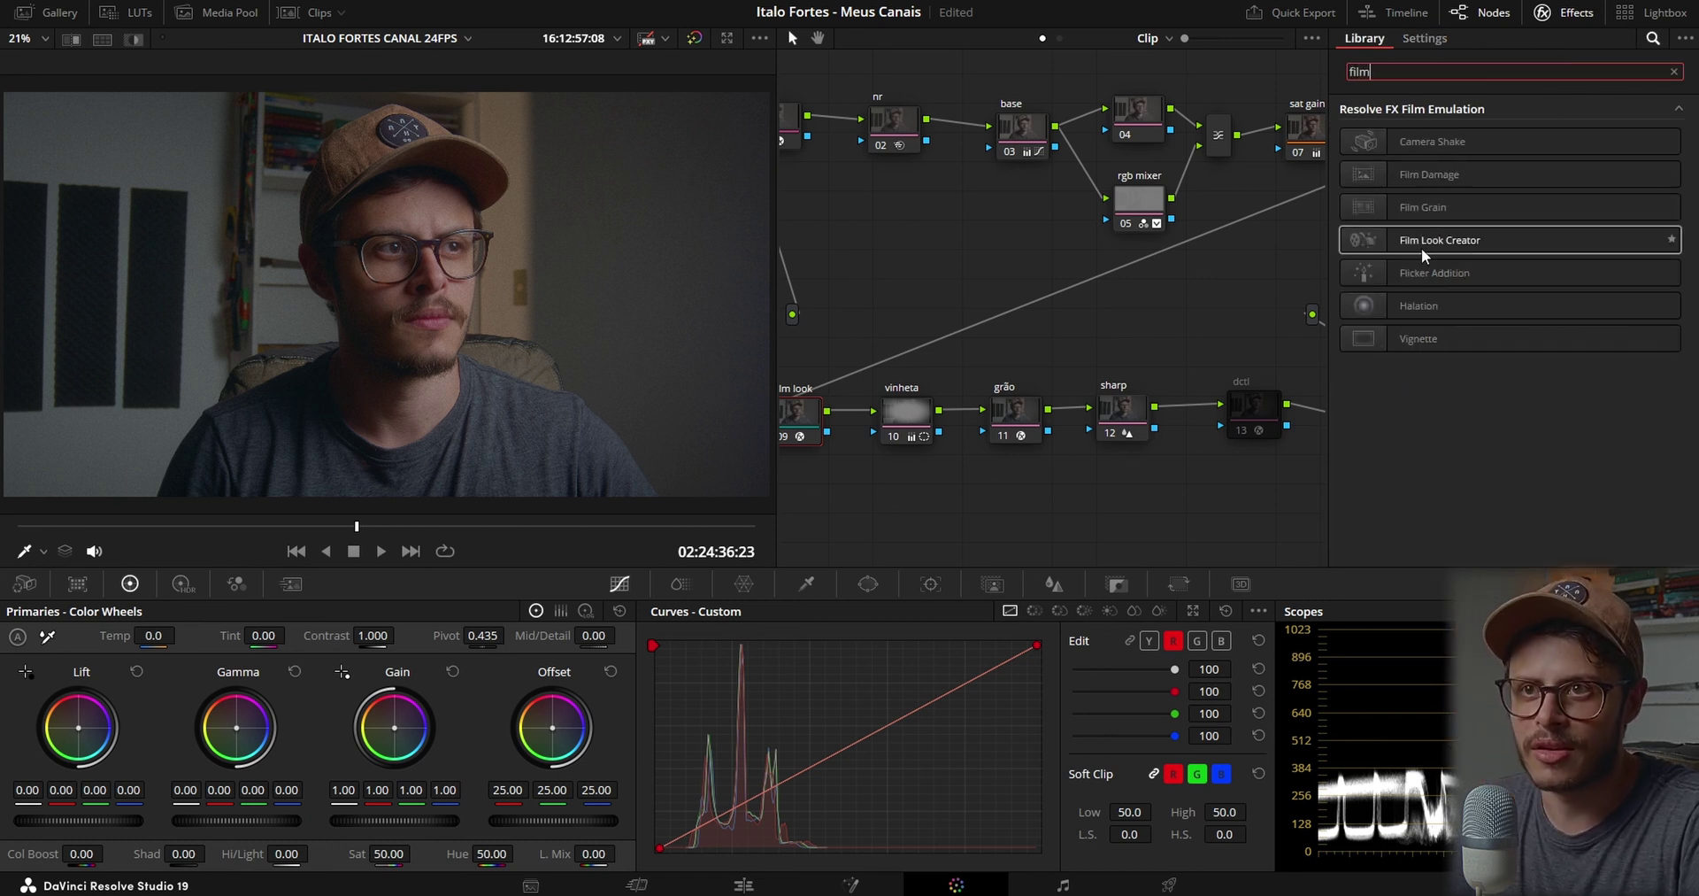
double_click(1485, 77)
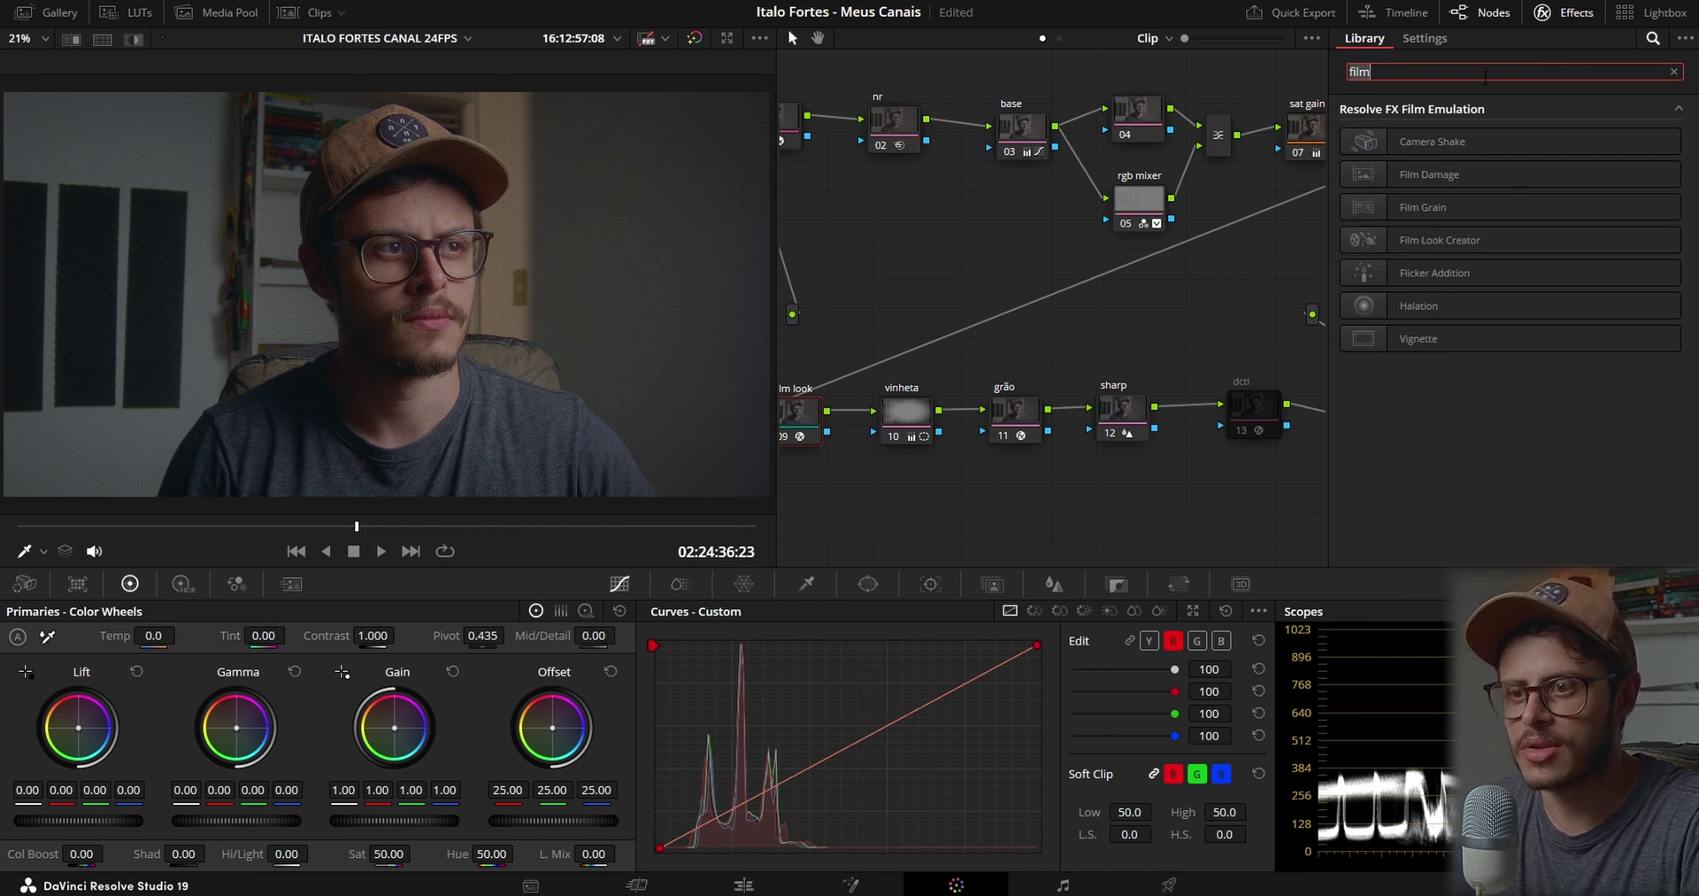
key(BackSpace)
Bring up the film look node's Film Look Creator settings and review the available presets, keeping Custom
click(911, 423)
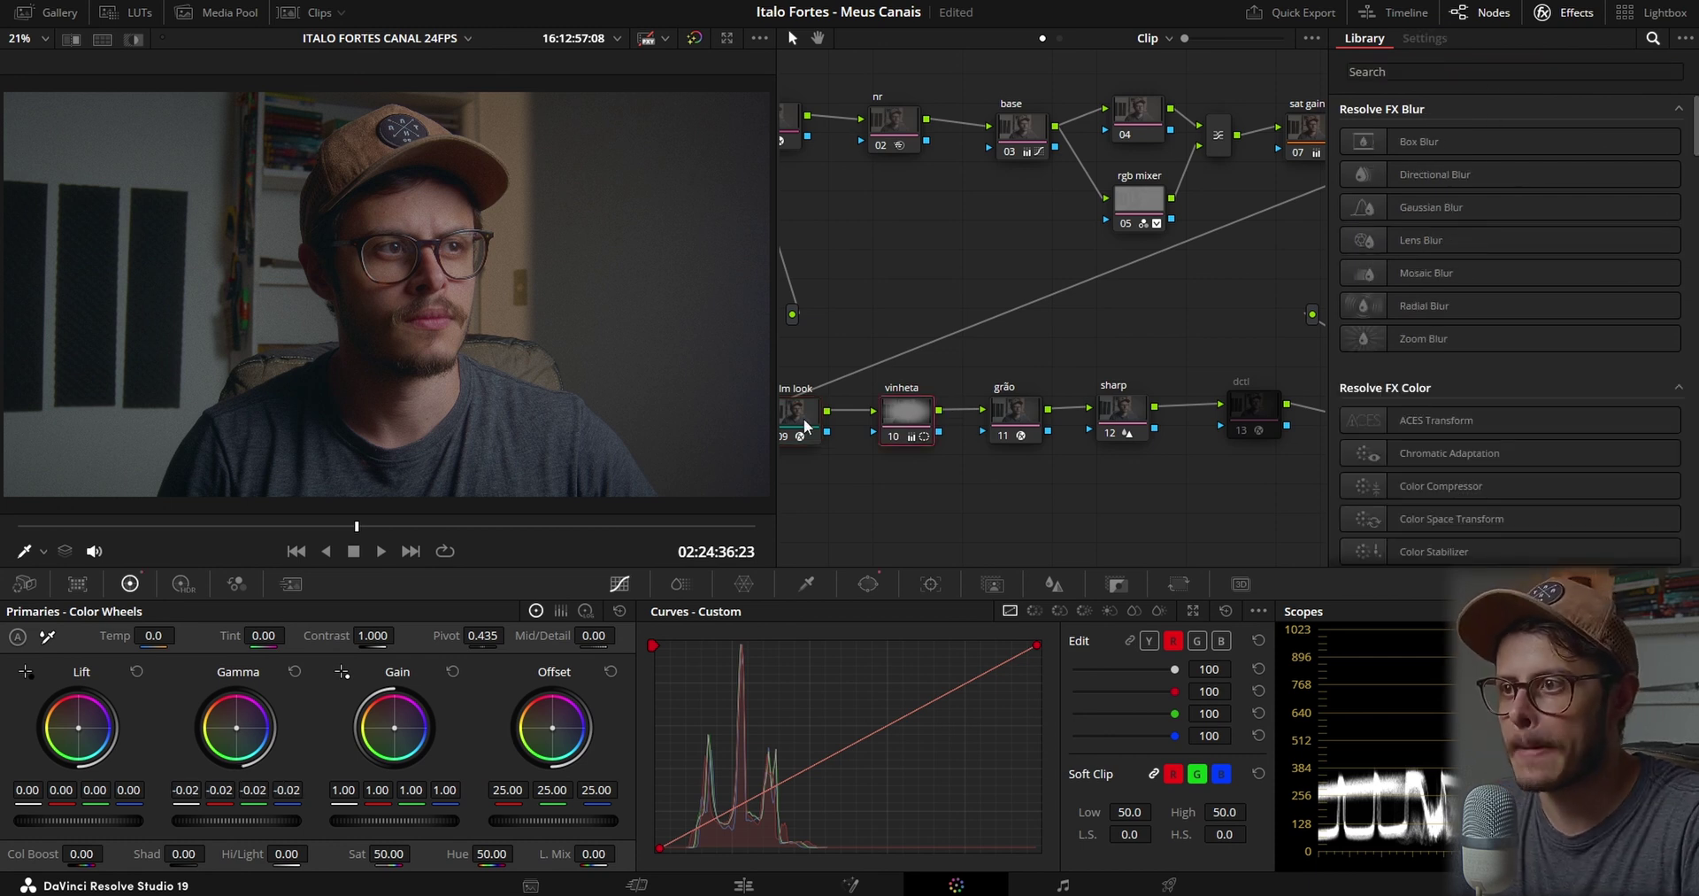
click(805, 426)
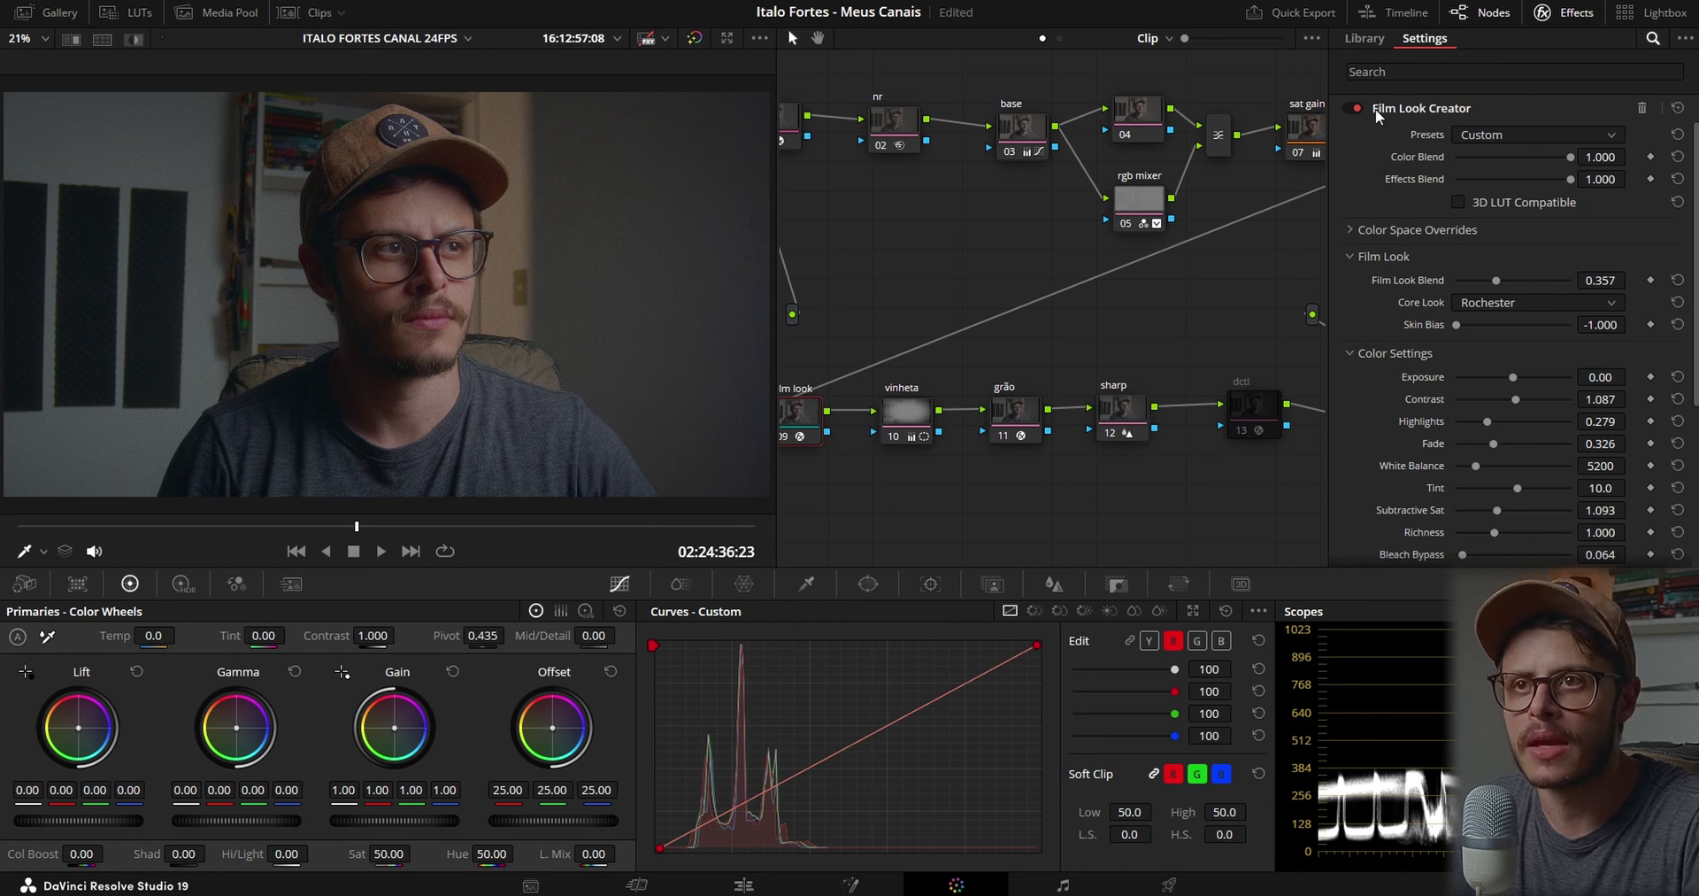
click(1500, 132)
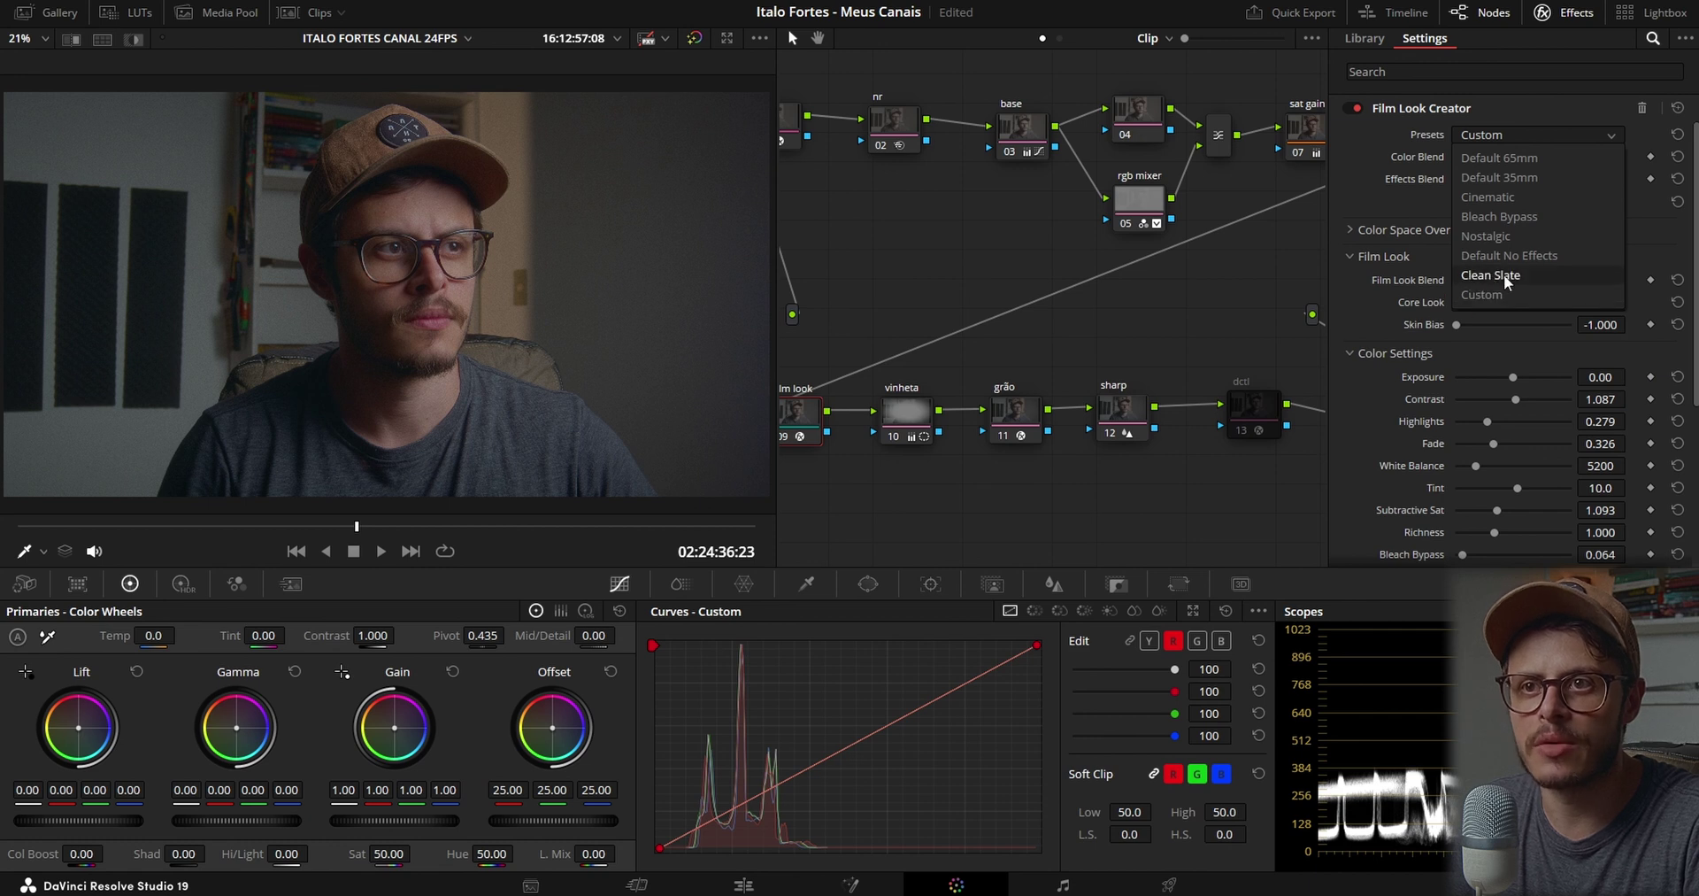
click(1384, 191)
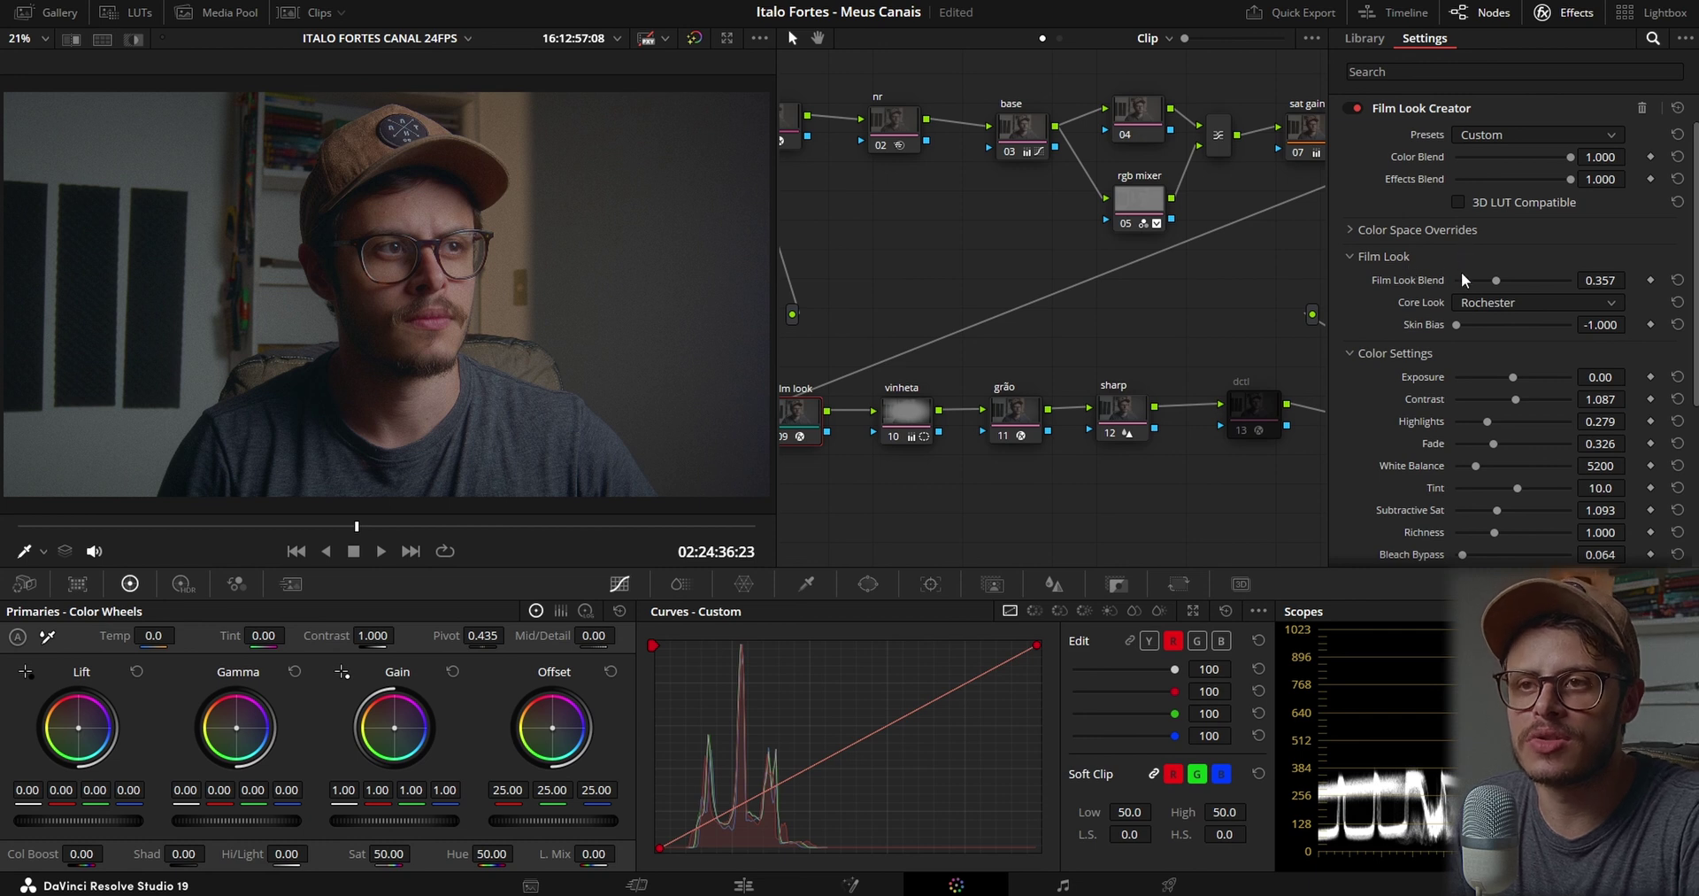
Compare the Cinematic, Elated and Vintage core looks, returning to Rochester with Skin Bias at -1.000
click(1515, 302)
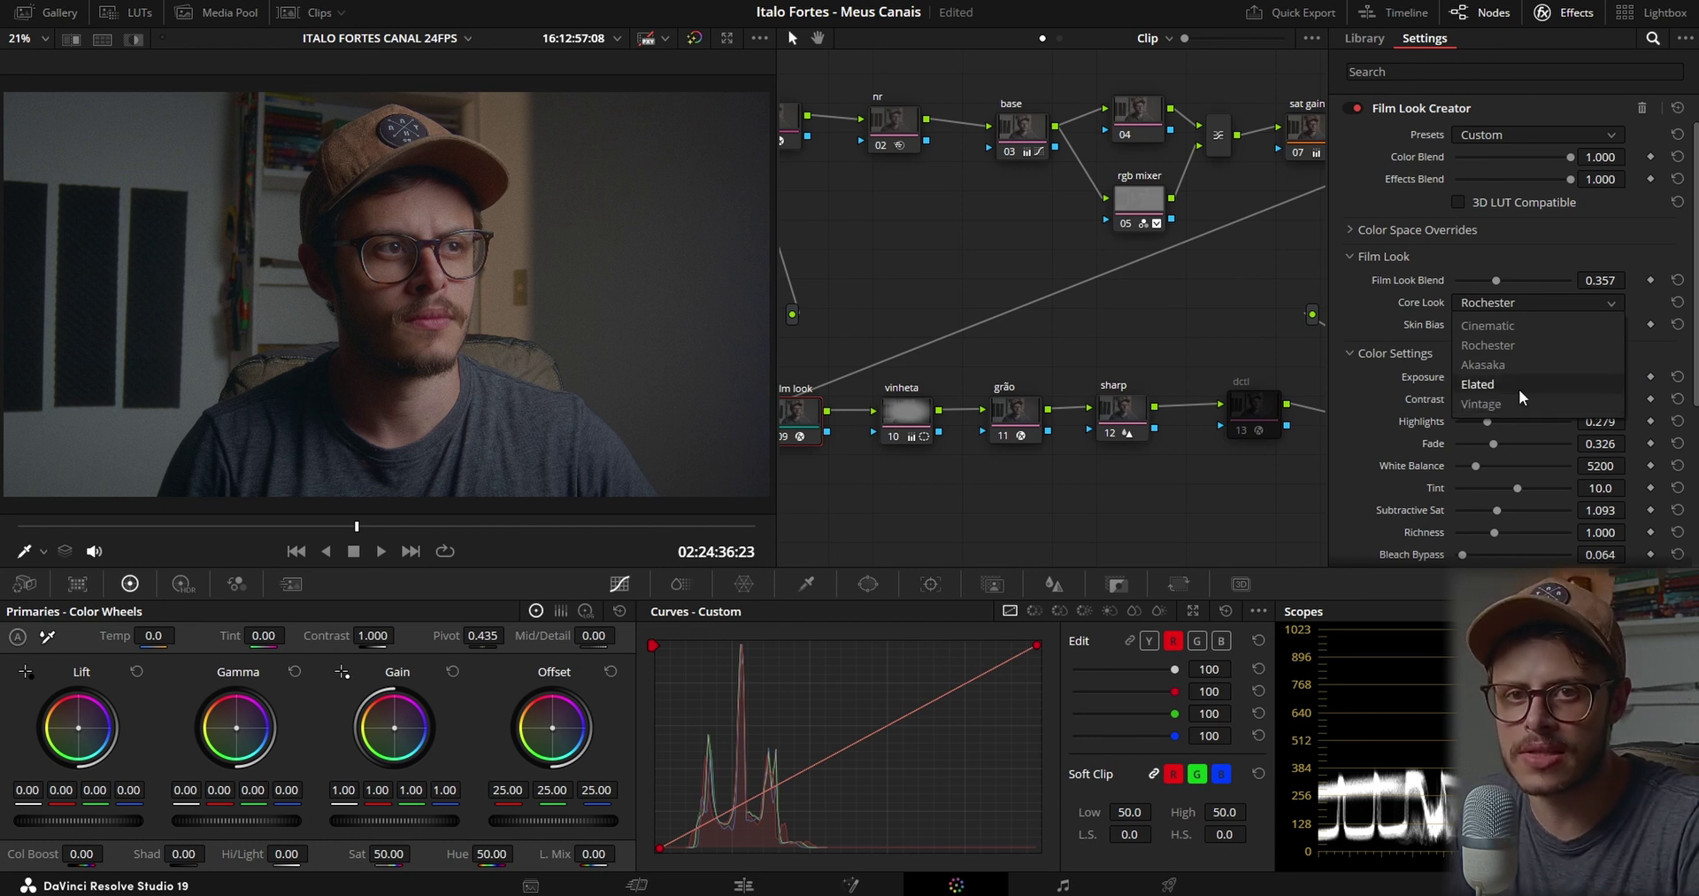
click(1504, 344)
click(1469, 302)
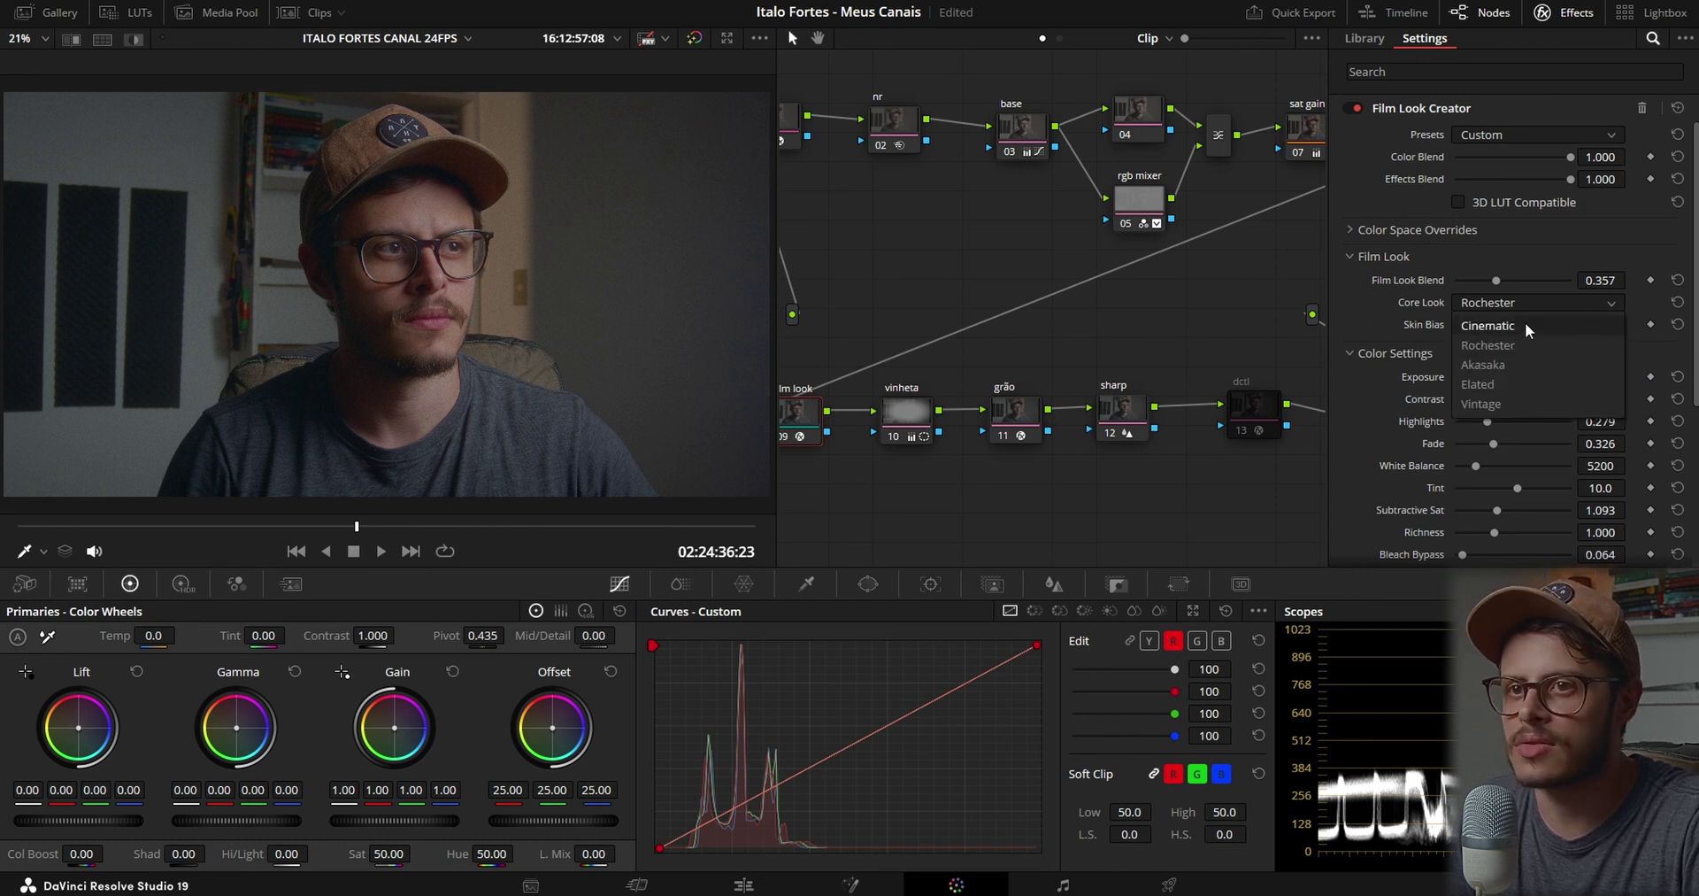
click(1518, 326)
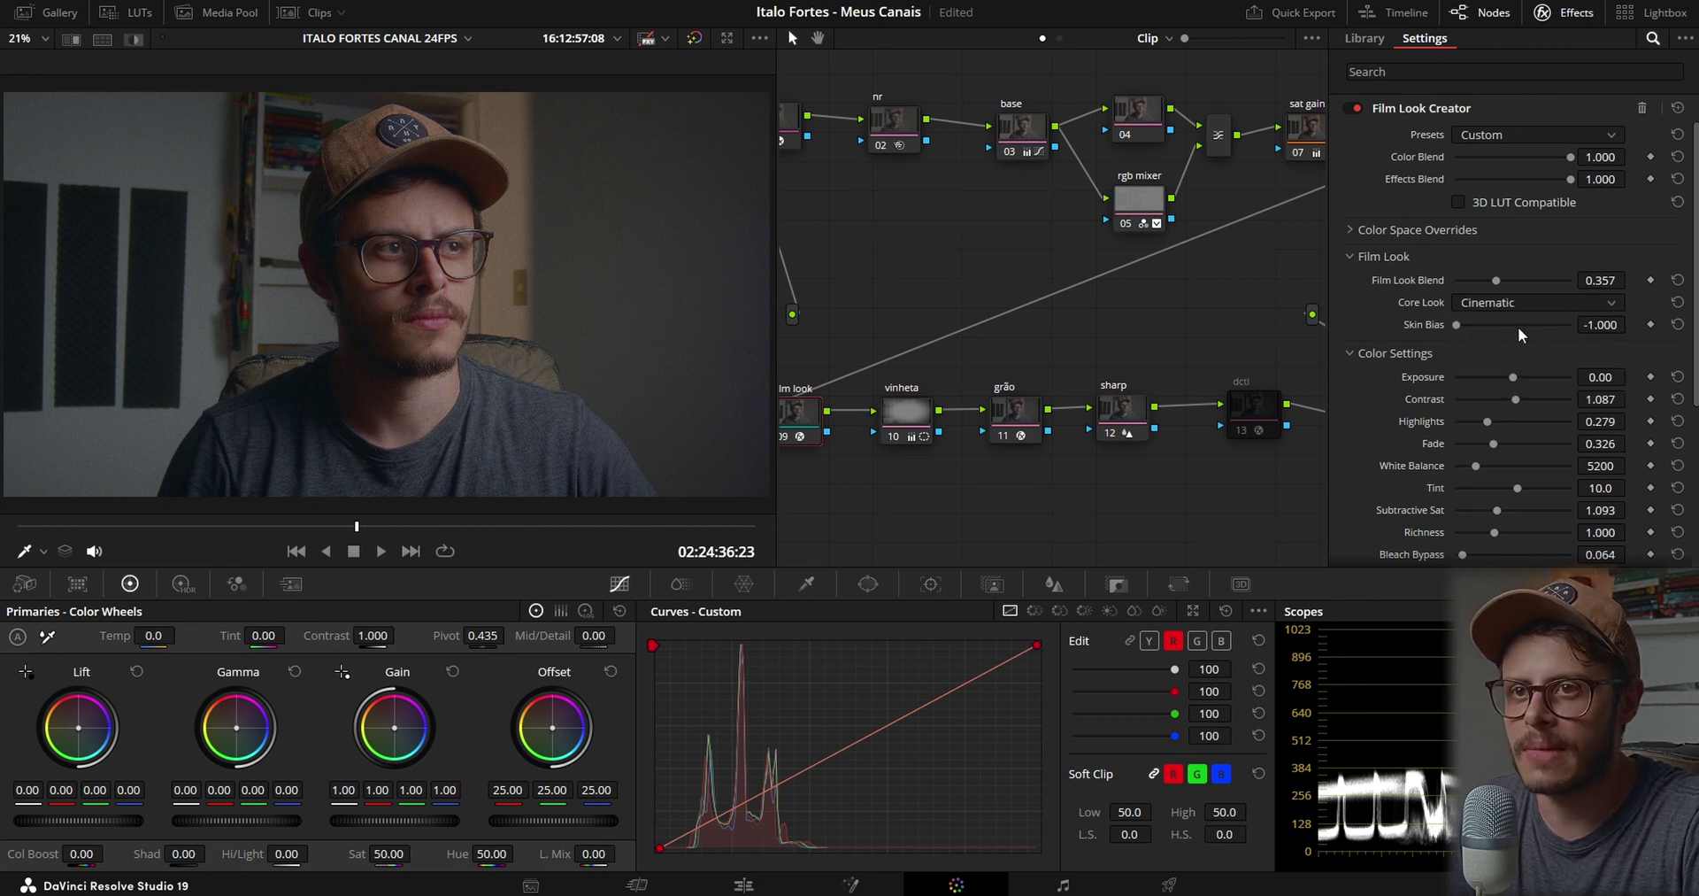
click(1473, 303)
click(1499, 385)
click(1478, 305)
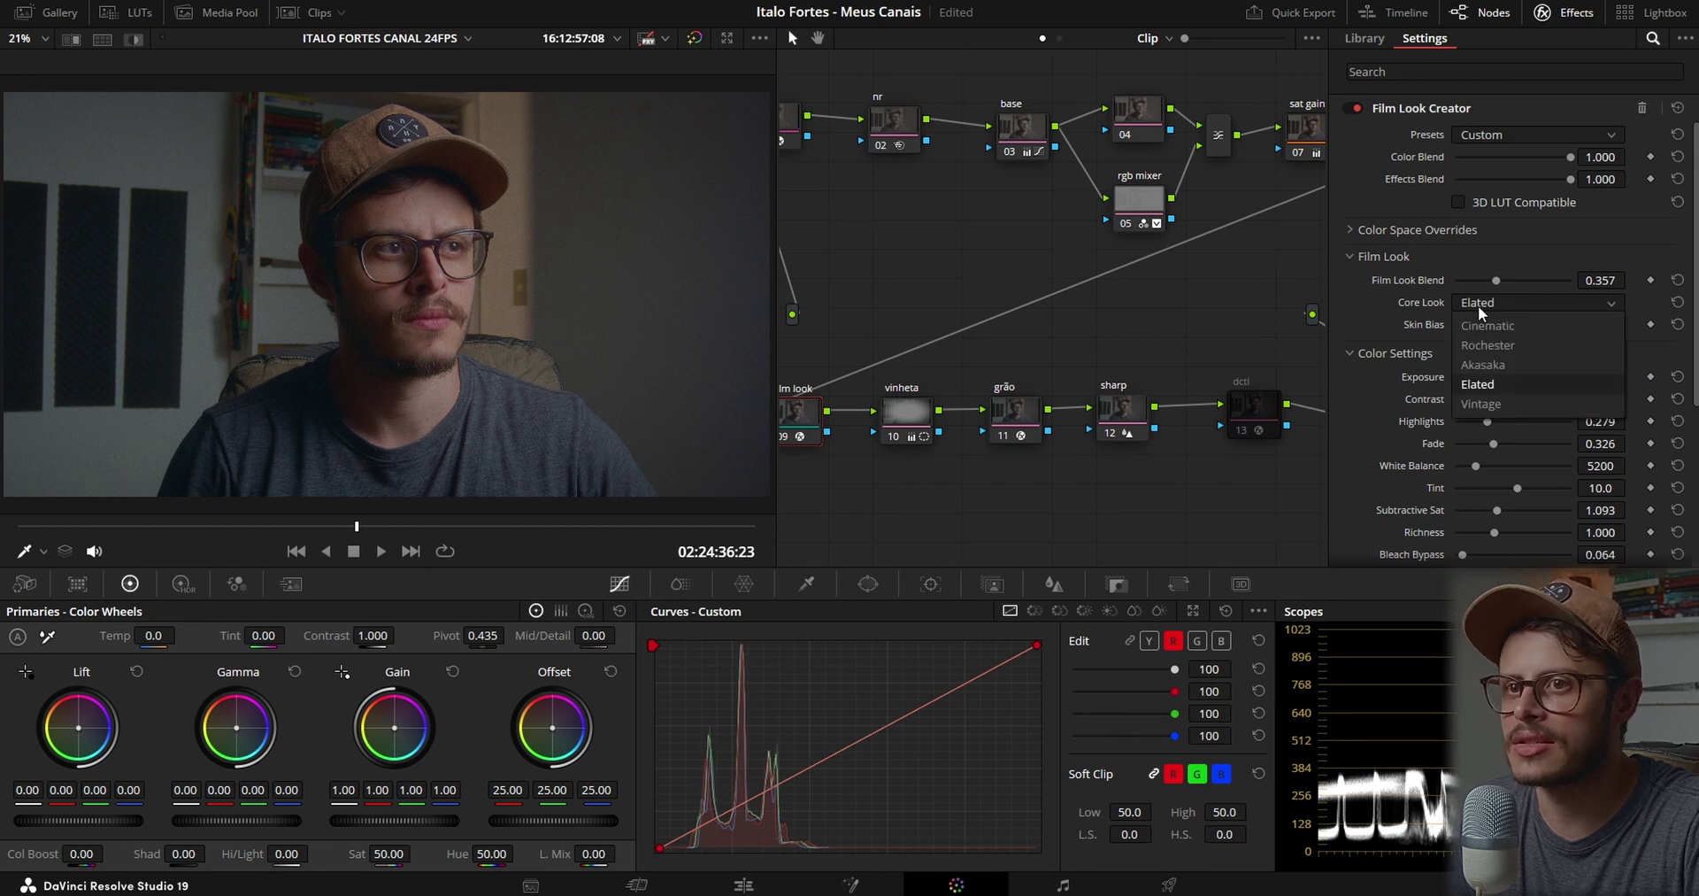
click(1487, 401)
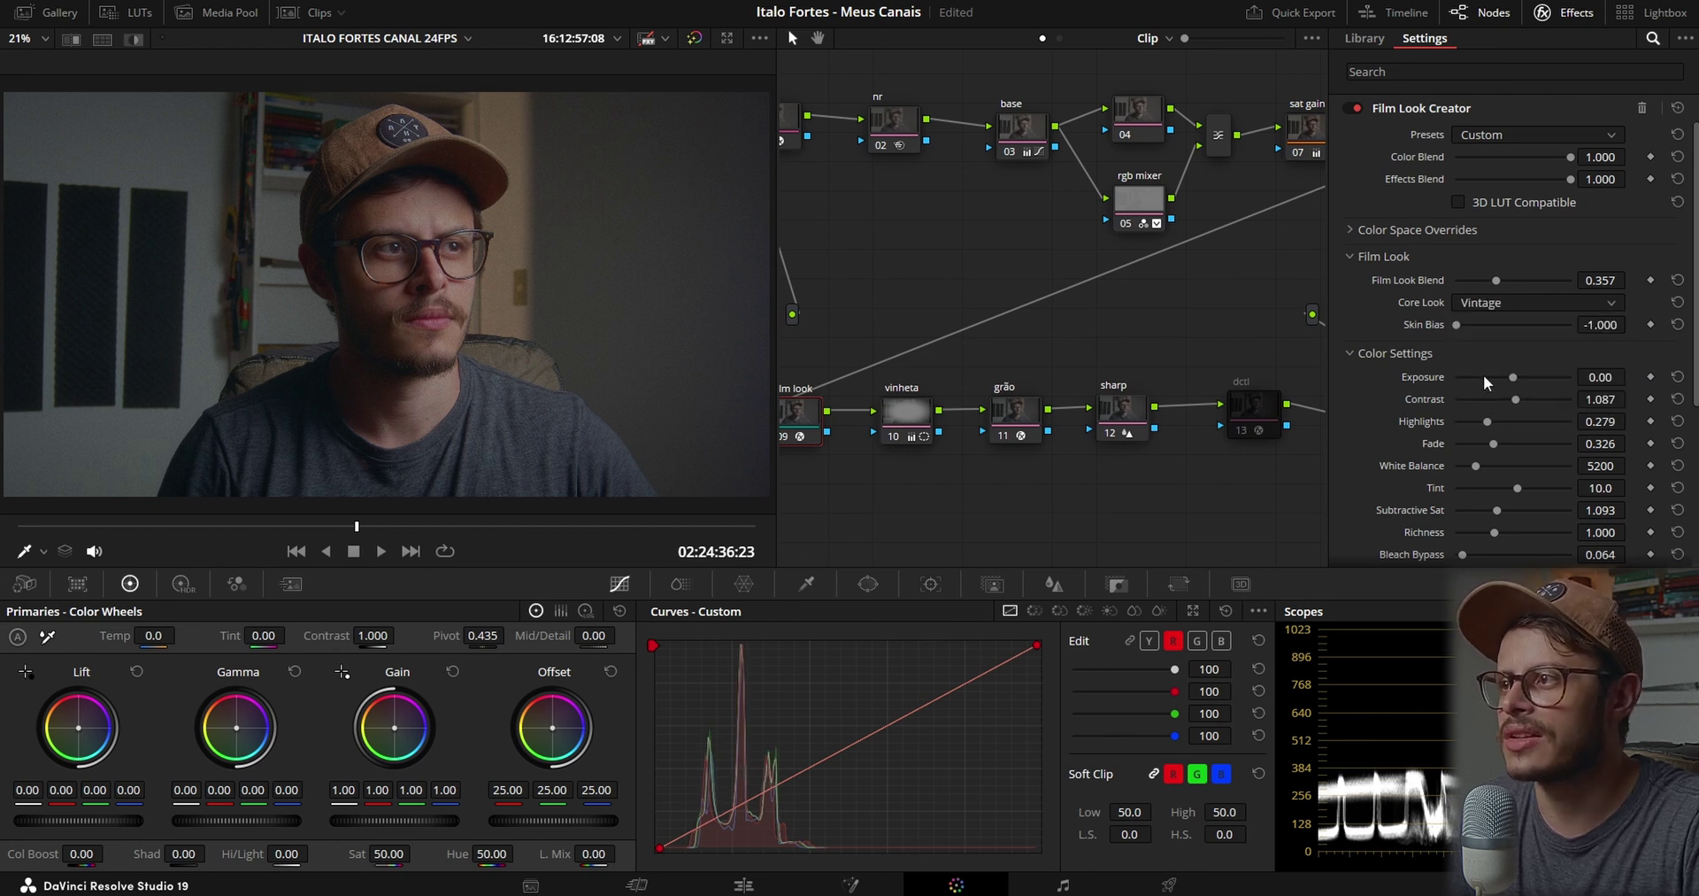
click(1495, 301)
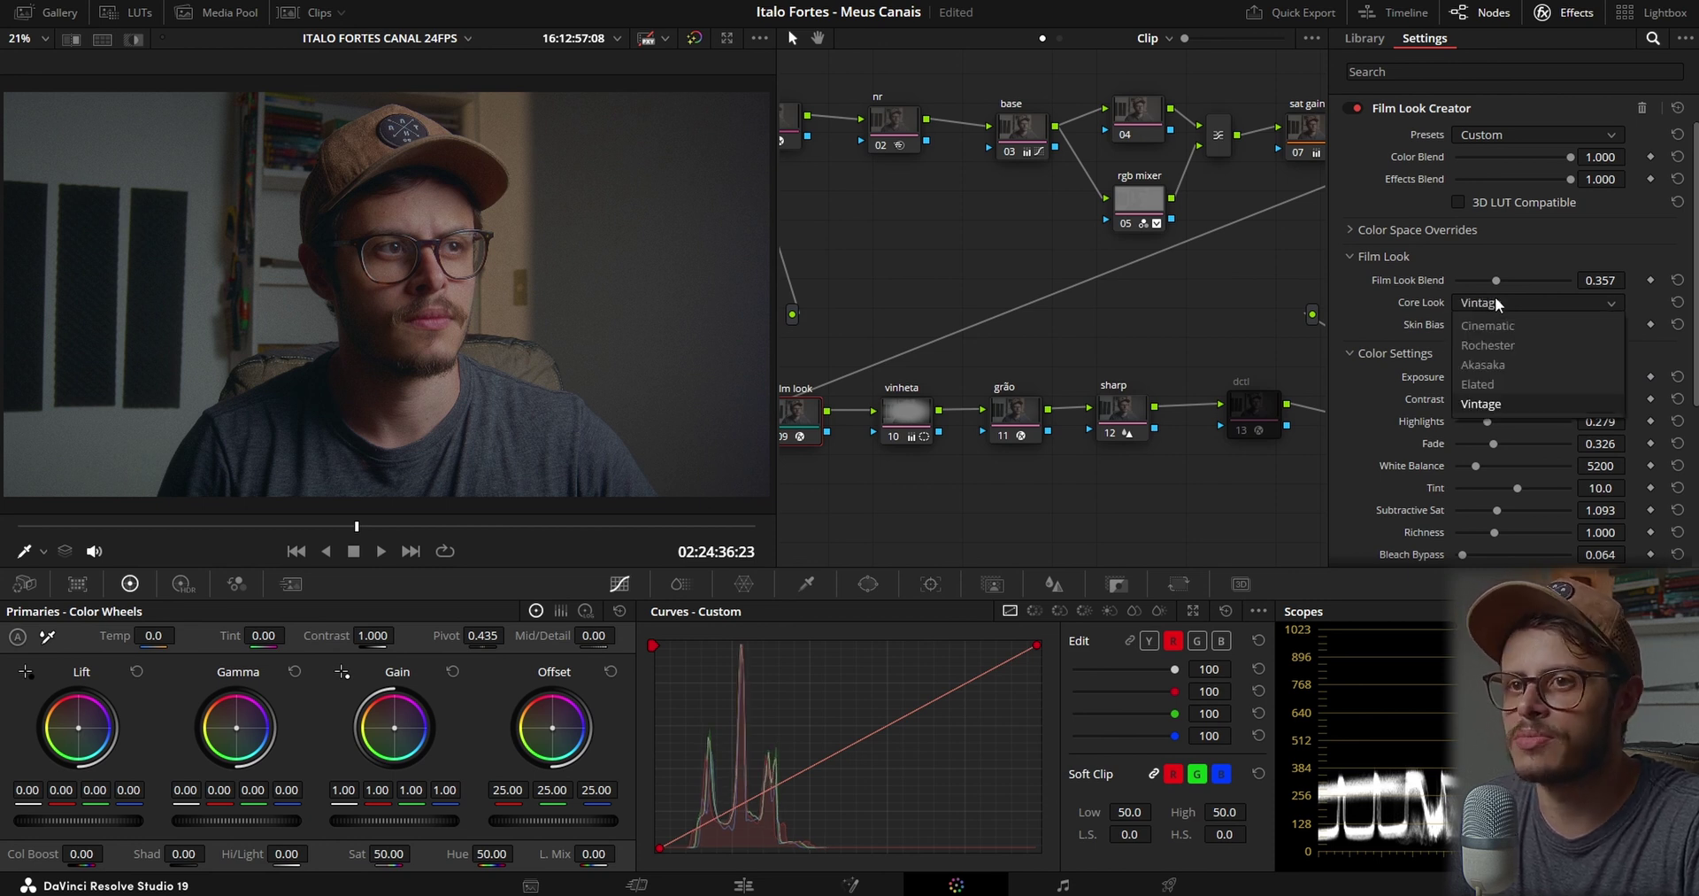
click(1492, 347)
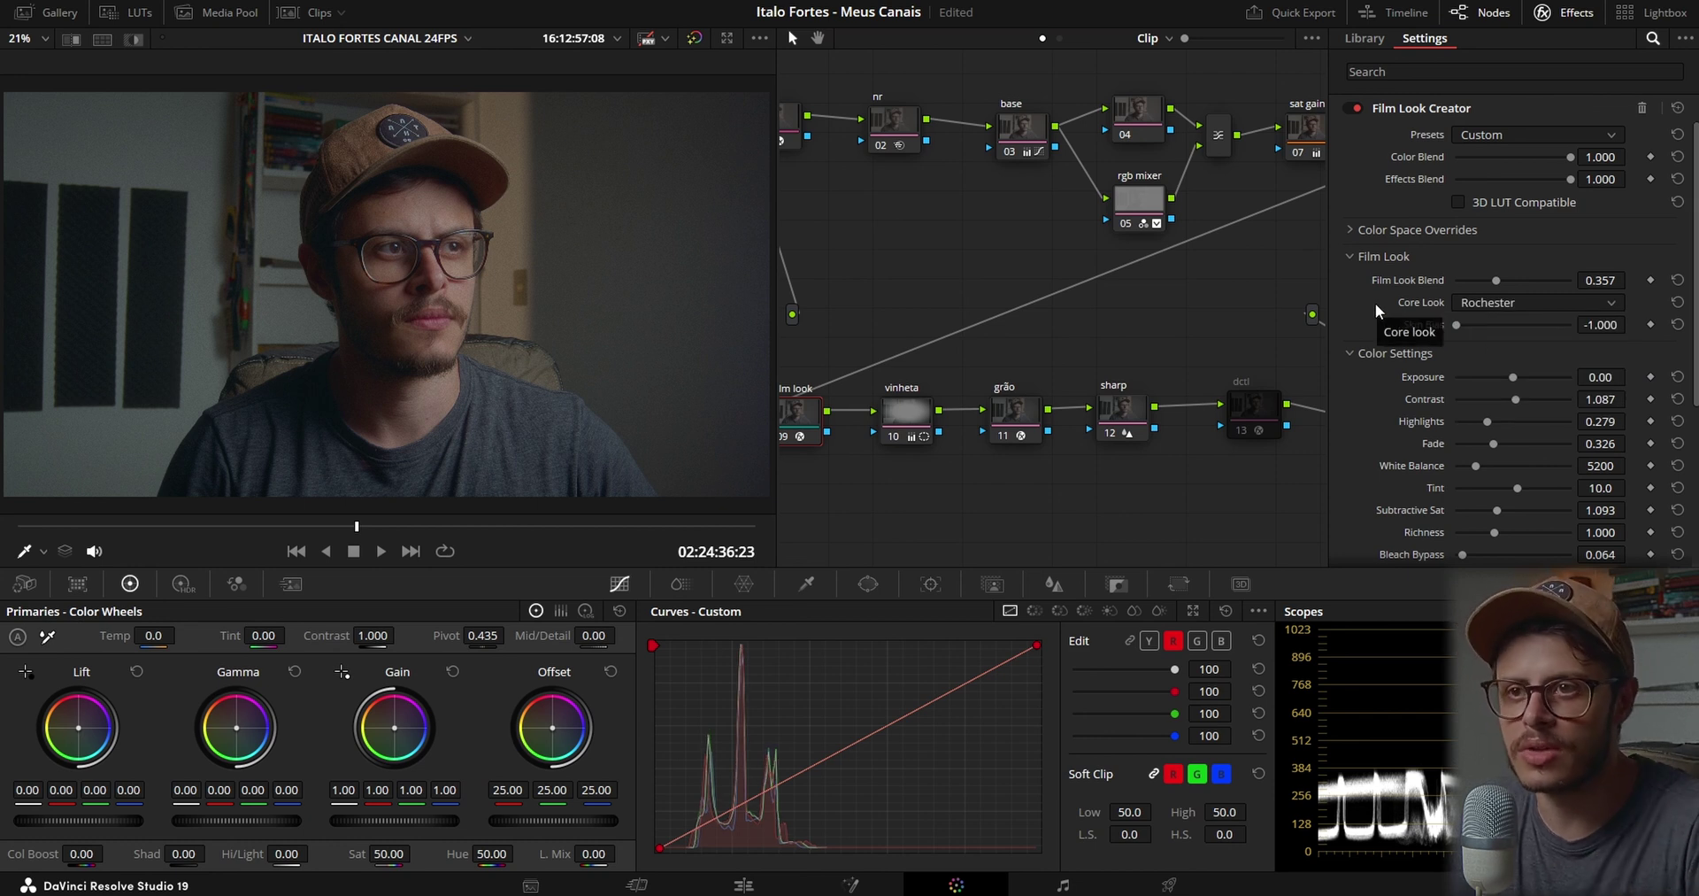
mouse_move(1373, 316)
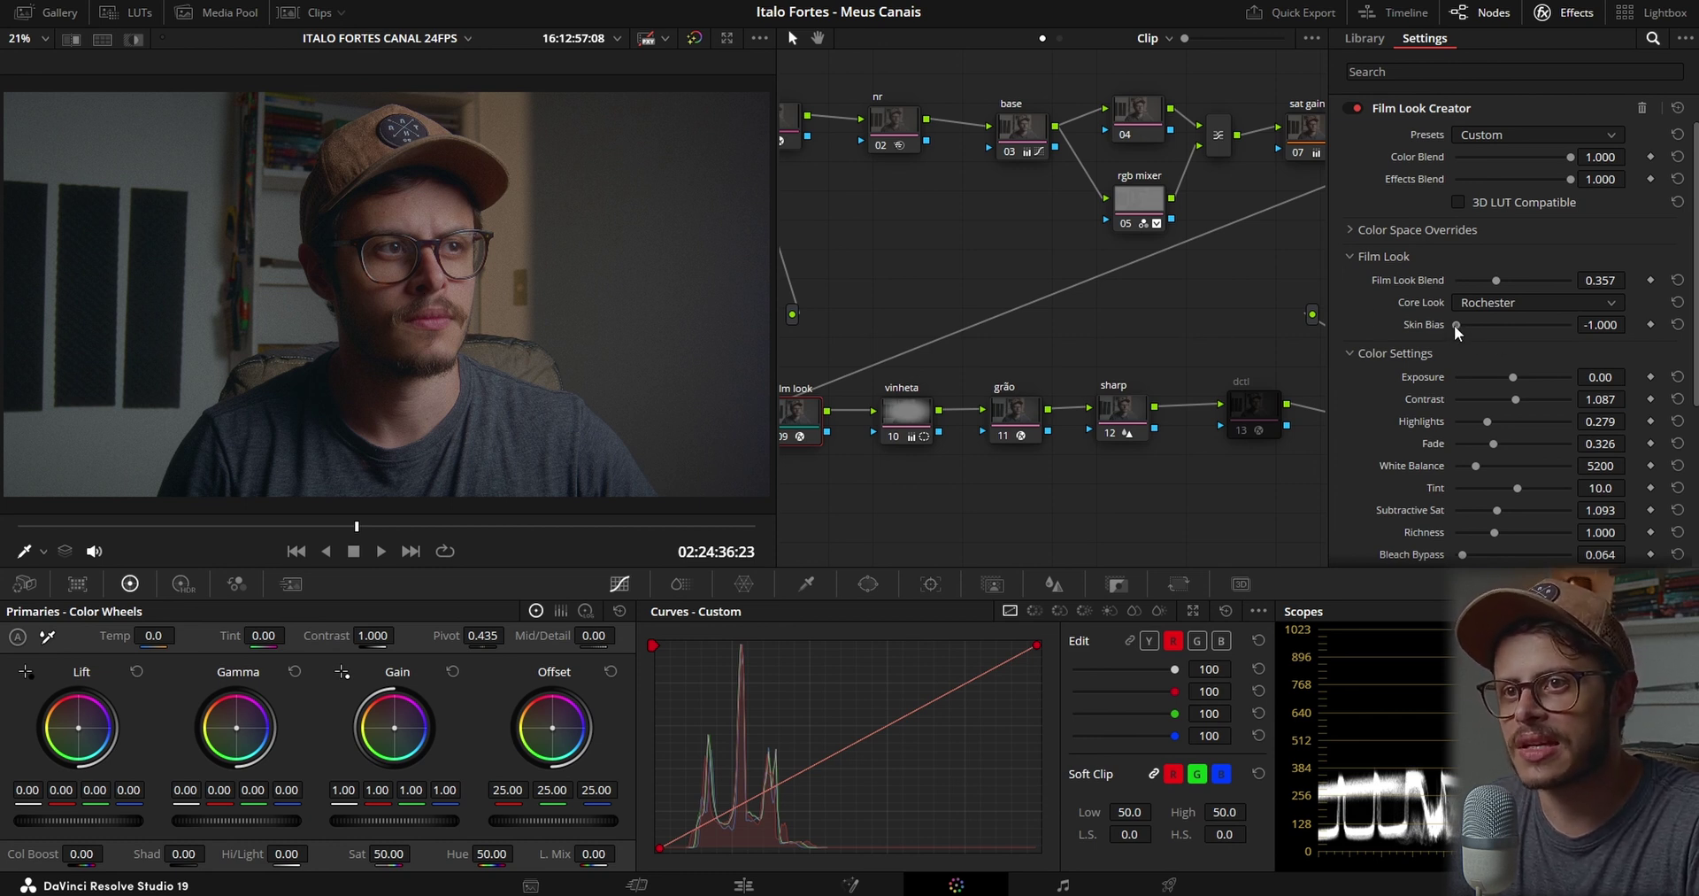
mouse_move(1454, 326)
mouse_down()
mouse_move(1628, 334)
mouse_move(1416, 324)
mouse_move(1432, 332)
mouse_up()
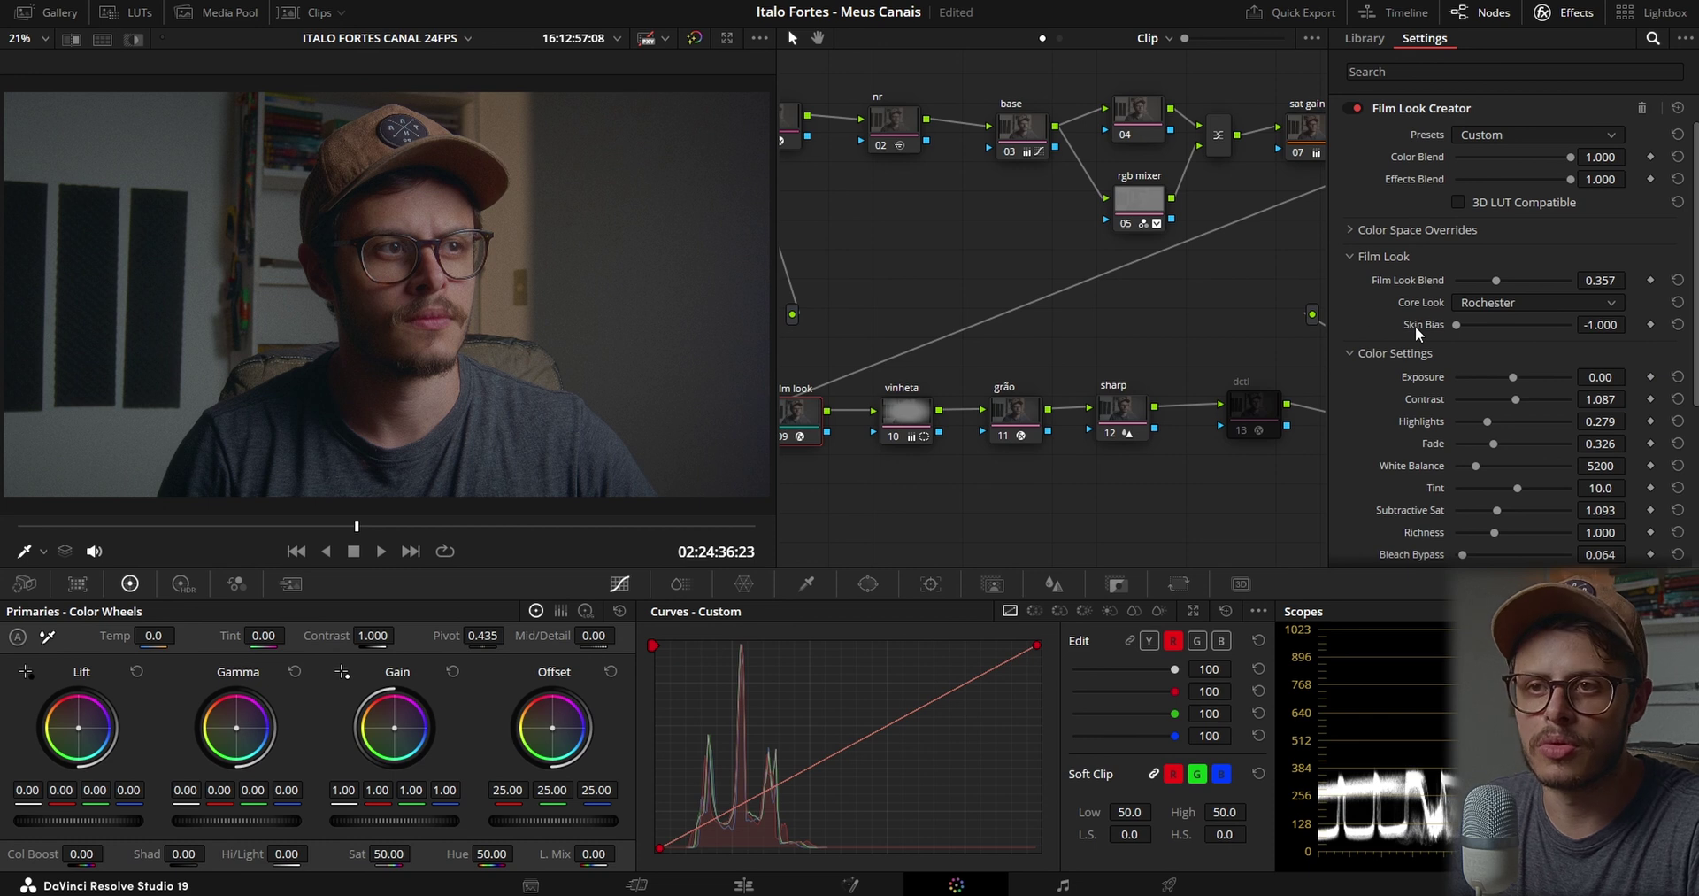
Expand Film Look Creator's Split Tone settings and set the Amount to 0.070
scroll(1393, 322, down, 3)
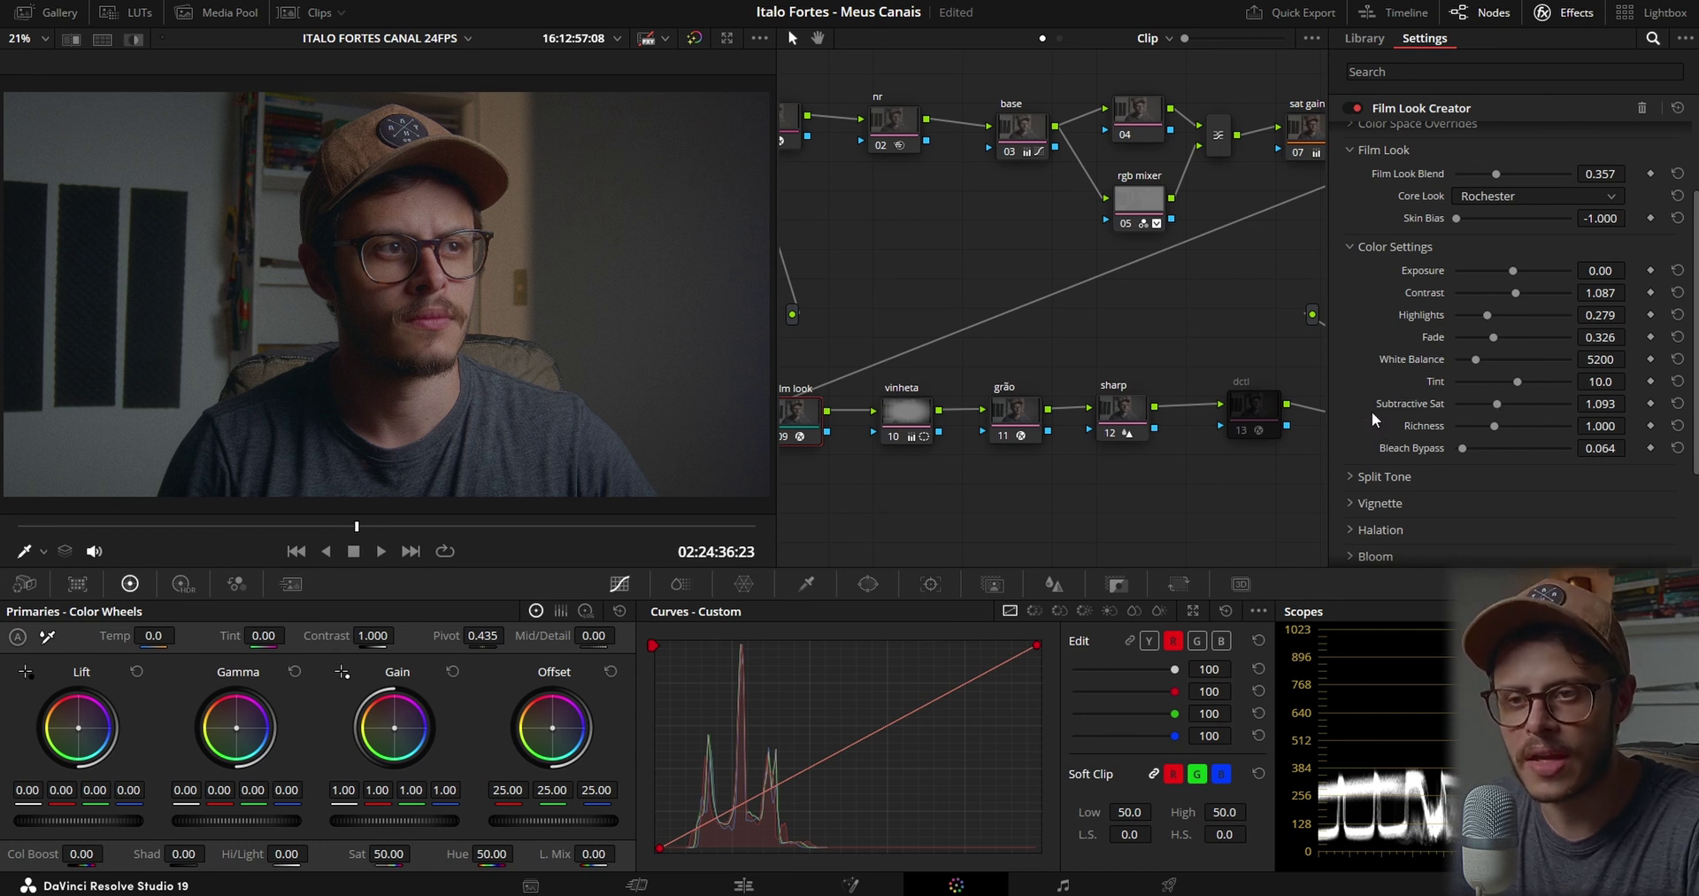
click(1352, 475)
scroll(1368, 389, down, 2)
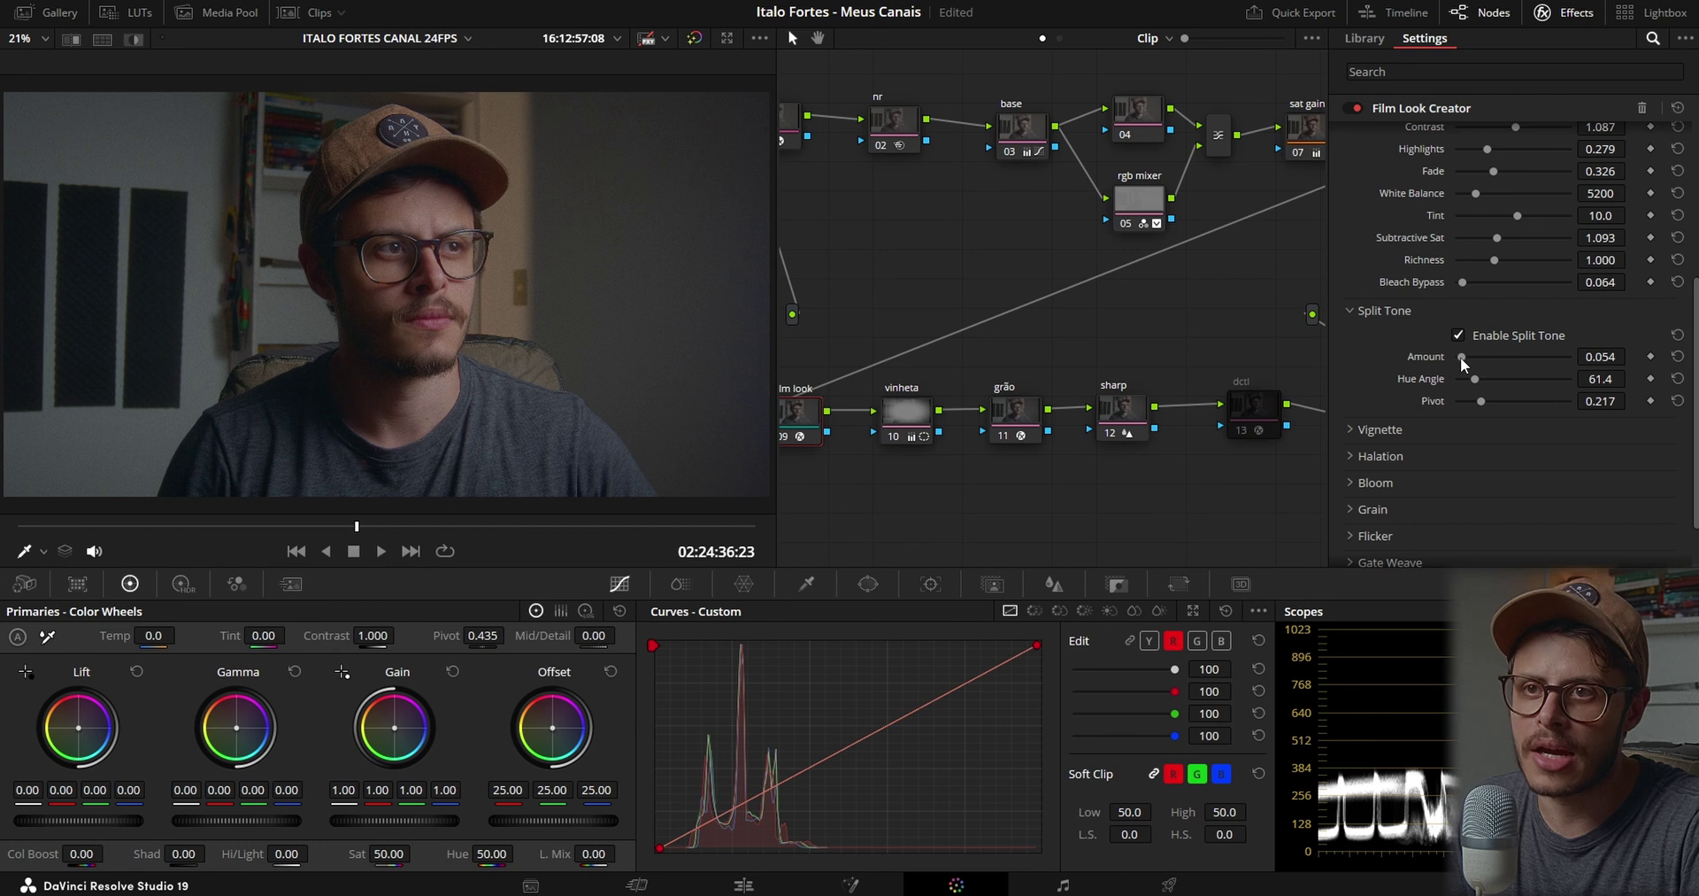
mouse_move(1460, 357)
mouse_down()
mouse_move(1580, 364)
mouse_move(1464, 357)
mouse_up()
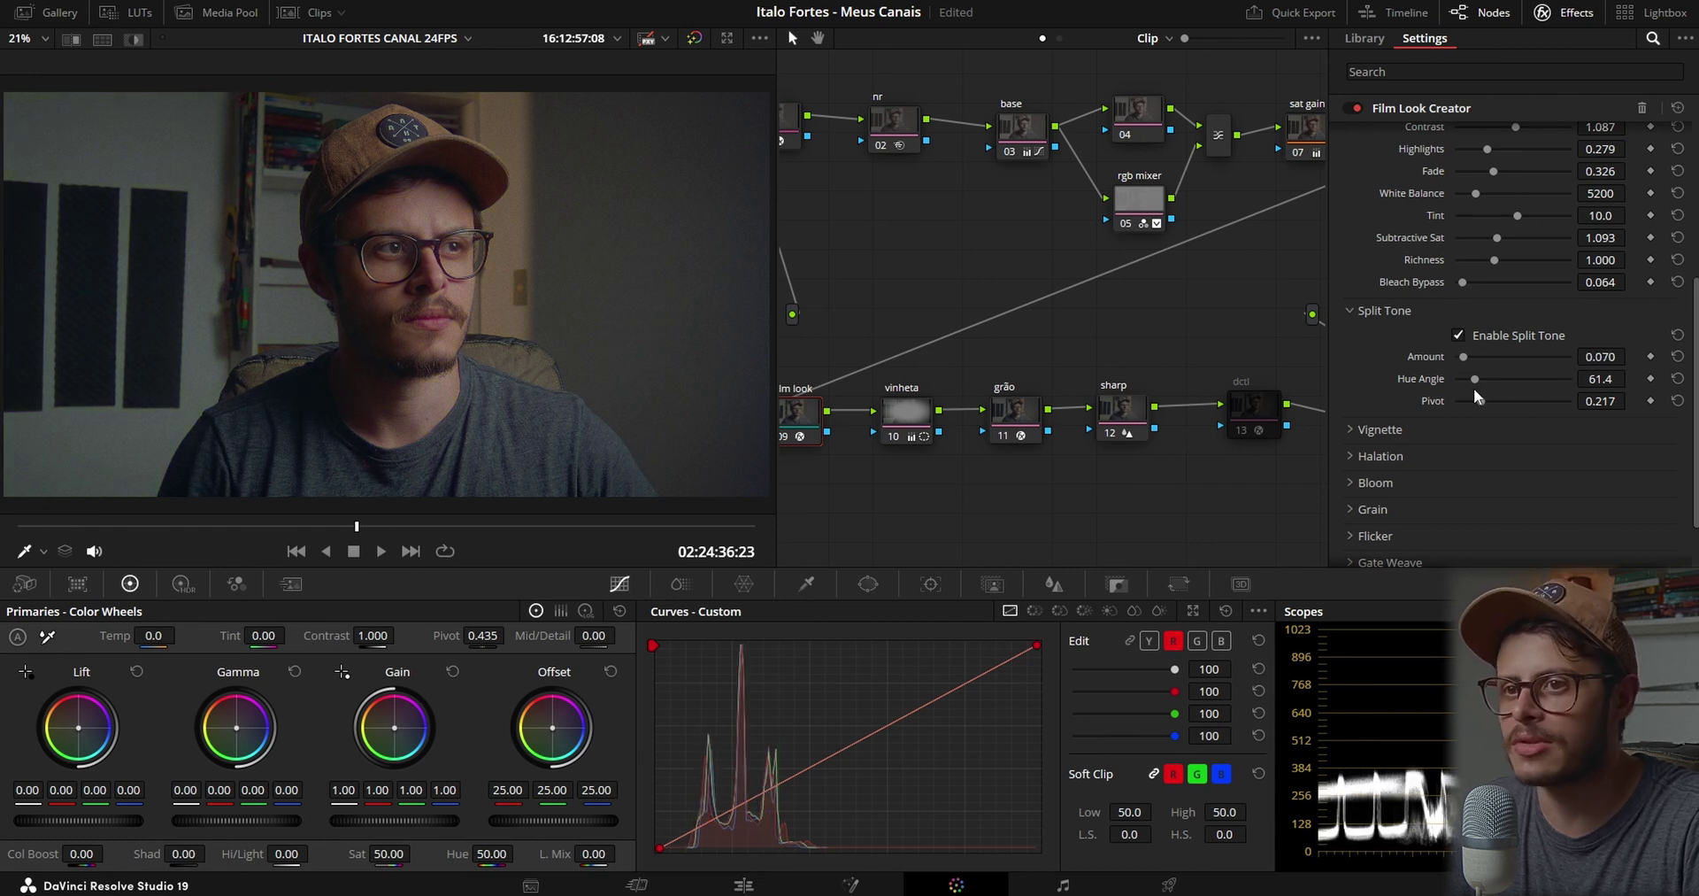
Try split tone Hue Angles of 226.0 and 187.0, return to 61.4 and raise the Amount to 1.000
click(1601, 379)
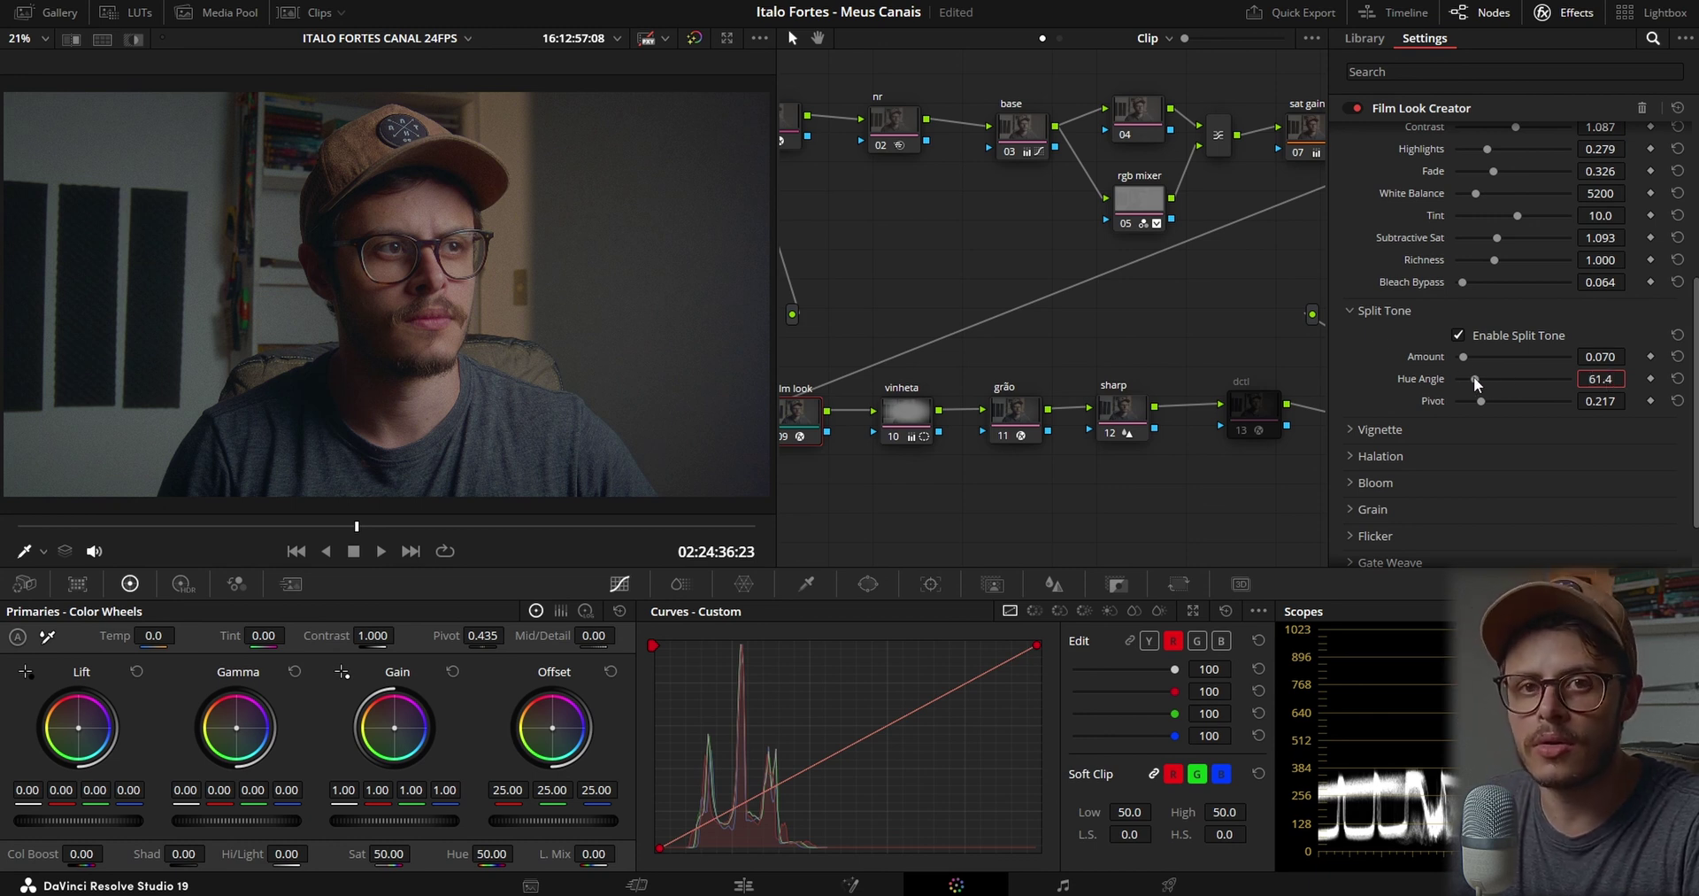
drag(1474, 378, 1490, 378)
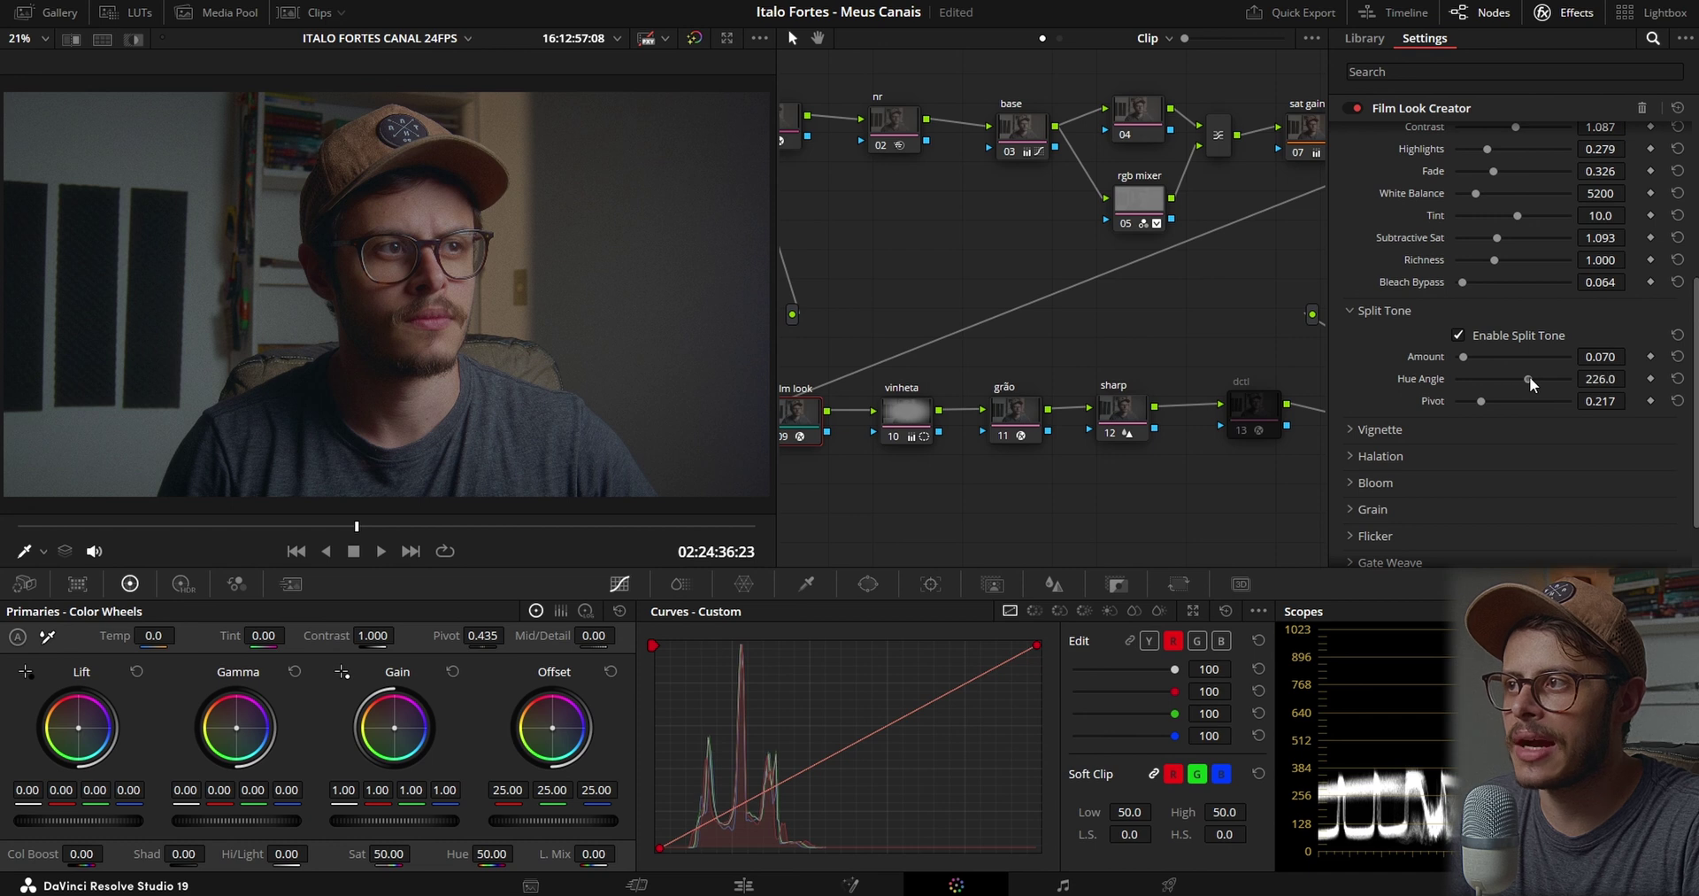
drag(1562, 378, 1563, 377)
mouse_move(1463, 357)
mouse_down()
mouse_move(1627, 373)
mouse_move(1474, 382)
mouse_move(1556, 386)
mouse_move(1515, 390)
mouse_move(1467, 361)
mouse_move(1482, 361)
mouse_up()
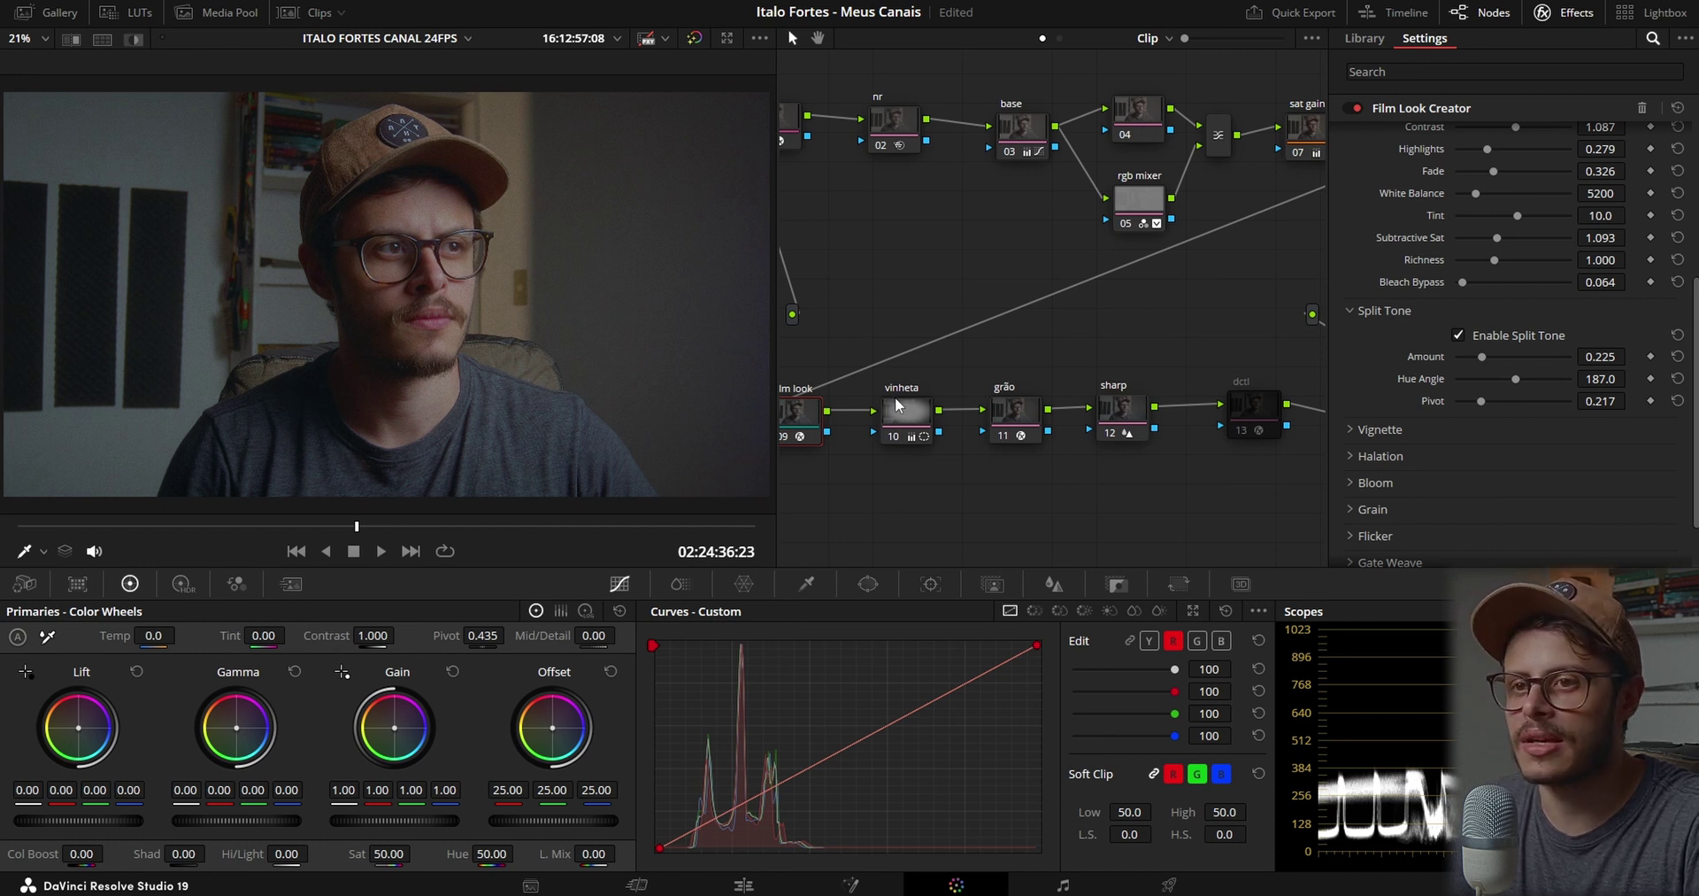
drag(1613, 379, 1570, 358)
click(1479, 358)
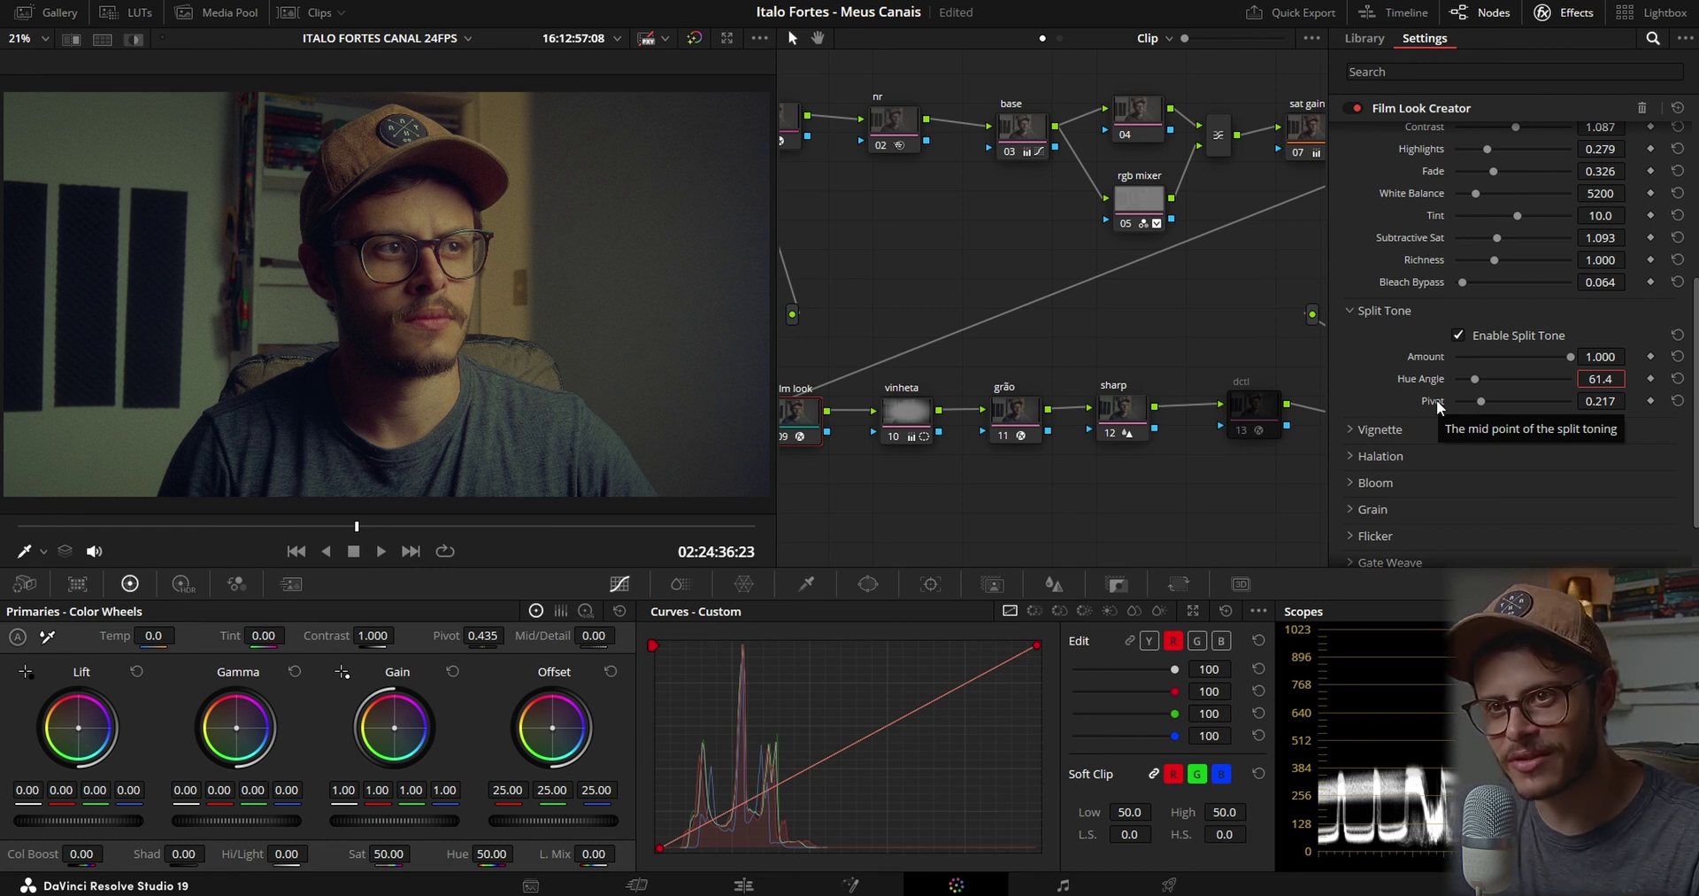
Try split tone Pivot values of 0.031, 0.744 and 0.264, reducing the Amount to 0.209
click(1414, 401)
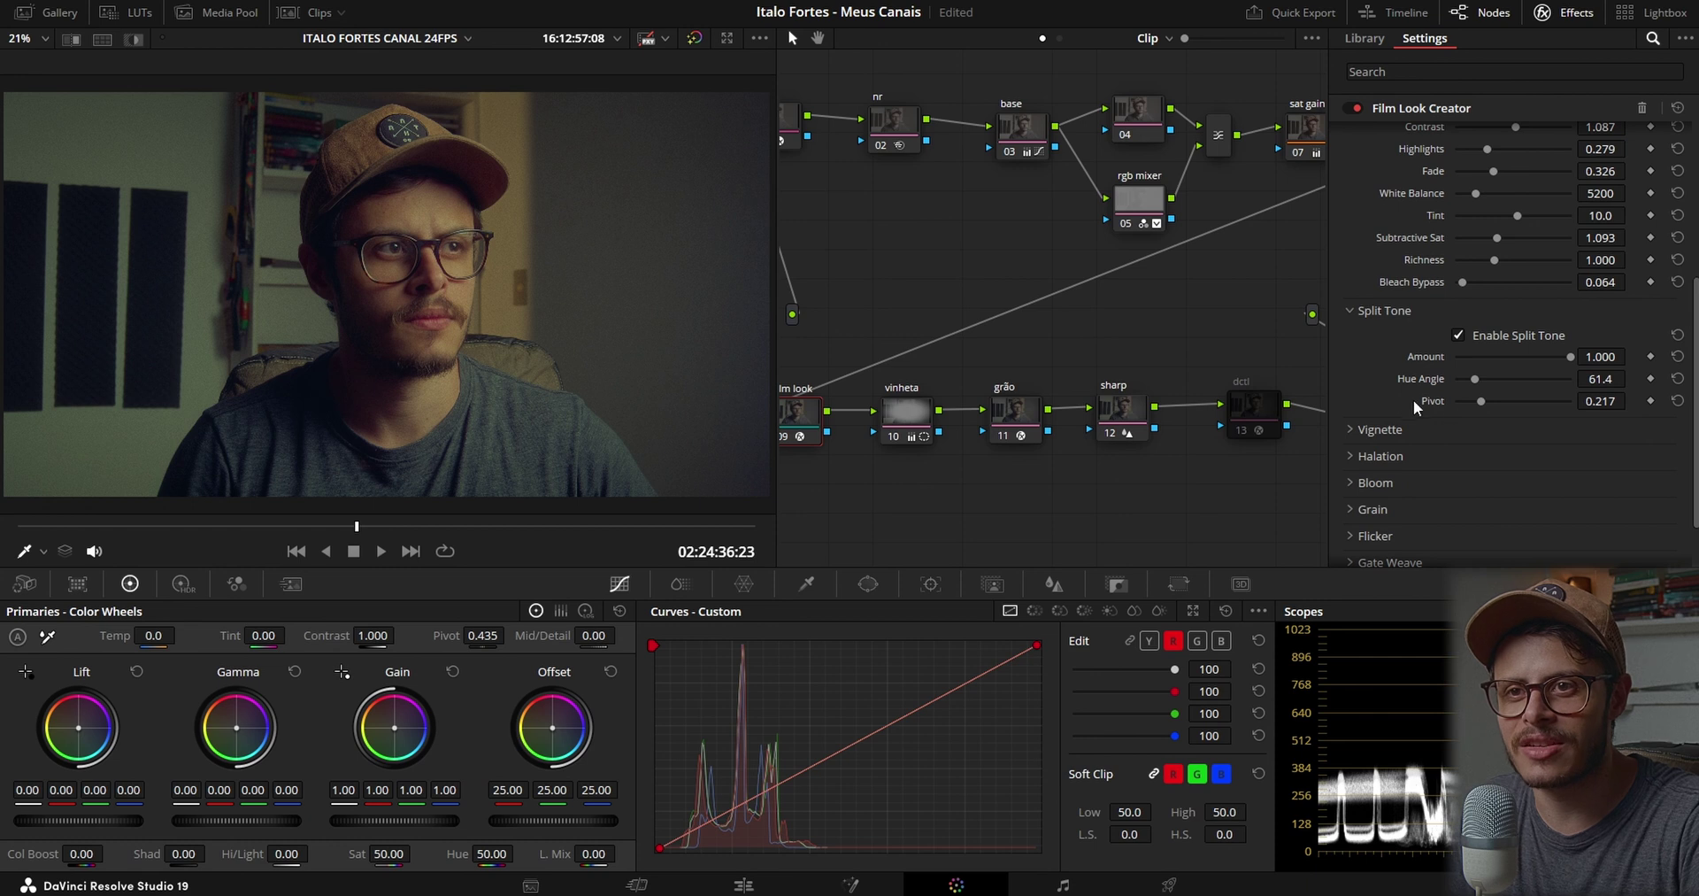
drag(1480, 402, 1459, 406)
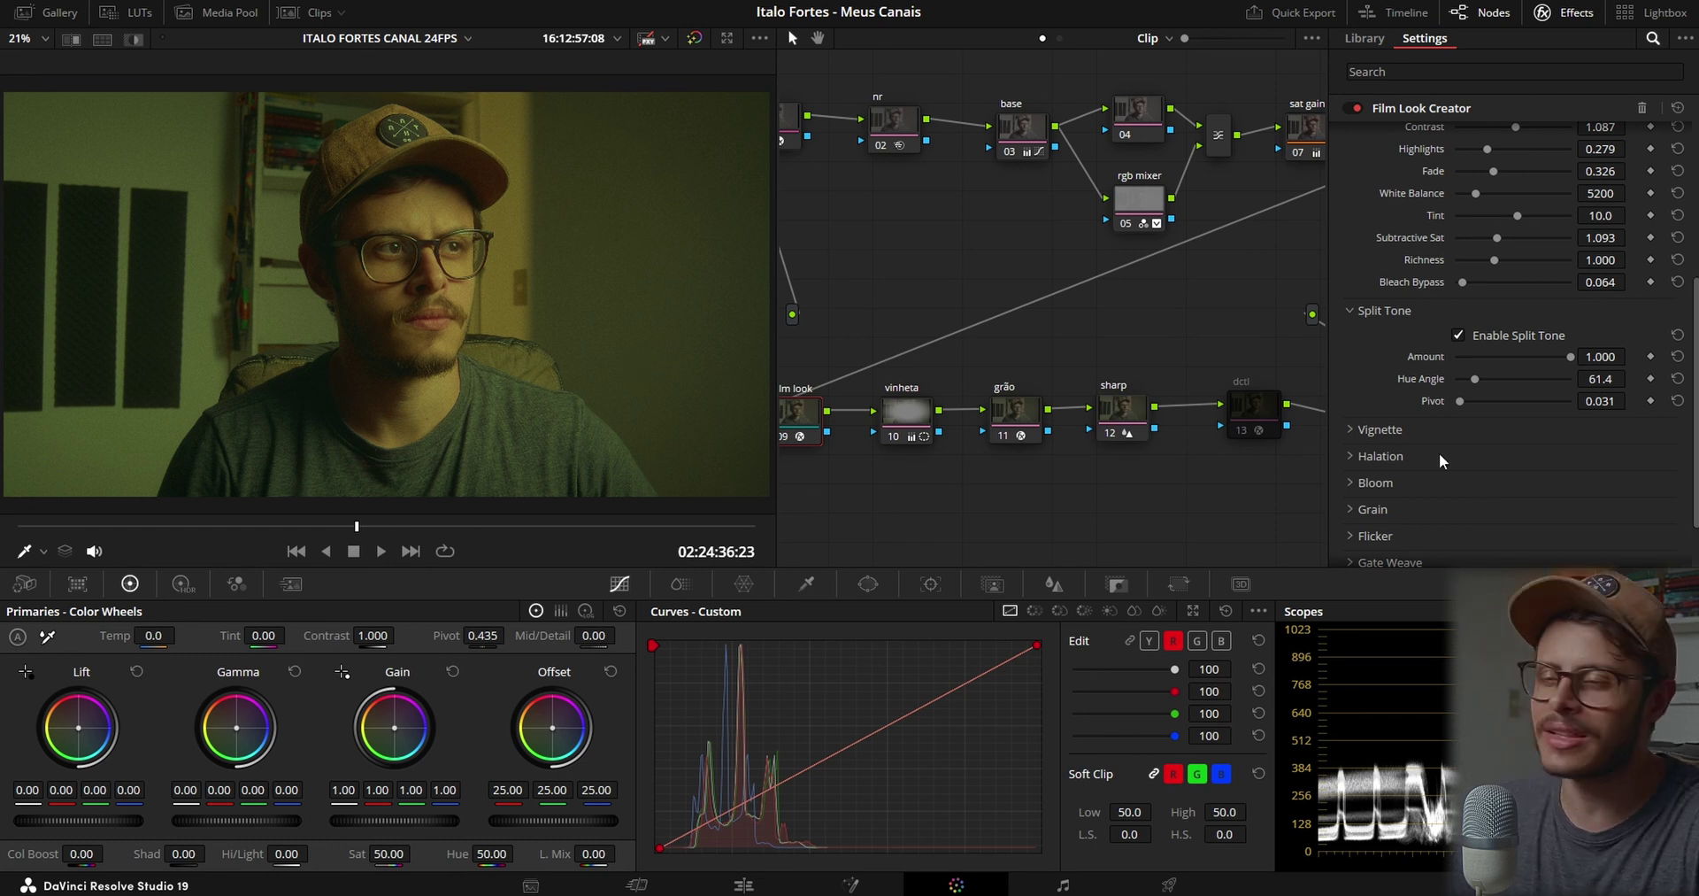
drag(1462, 402, 1482, 356)
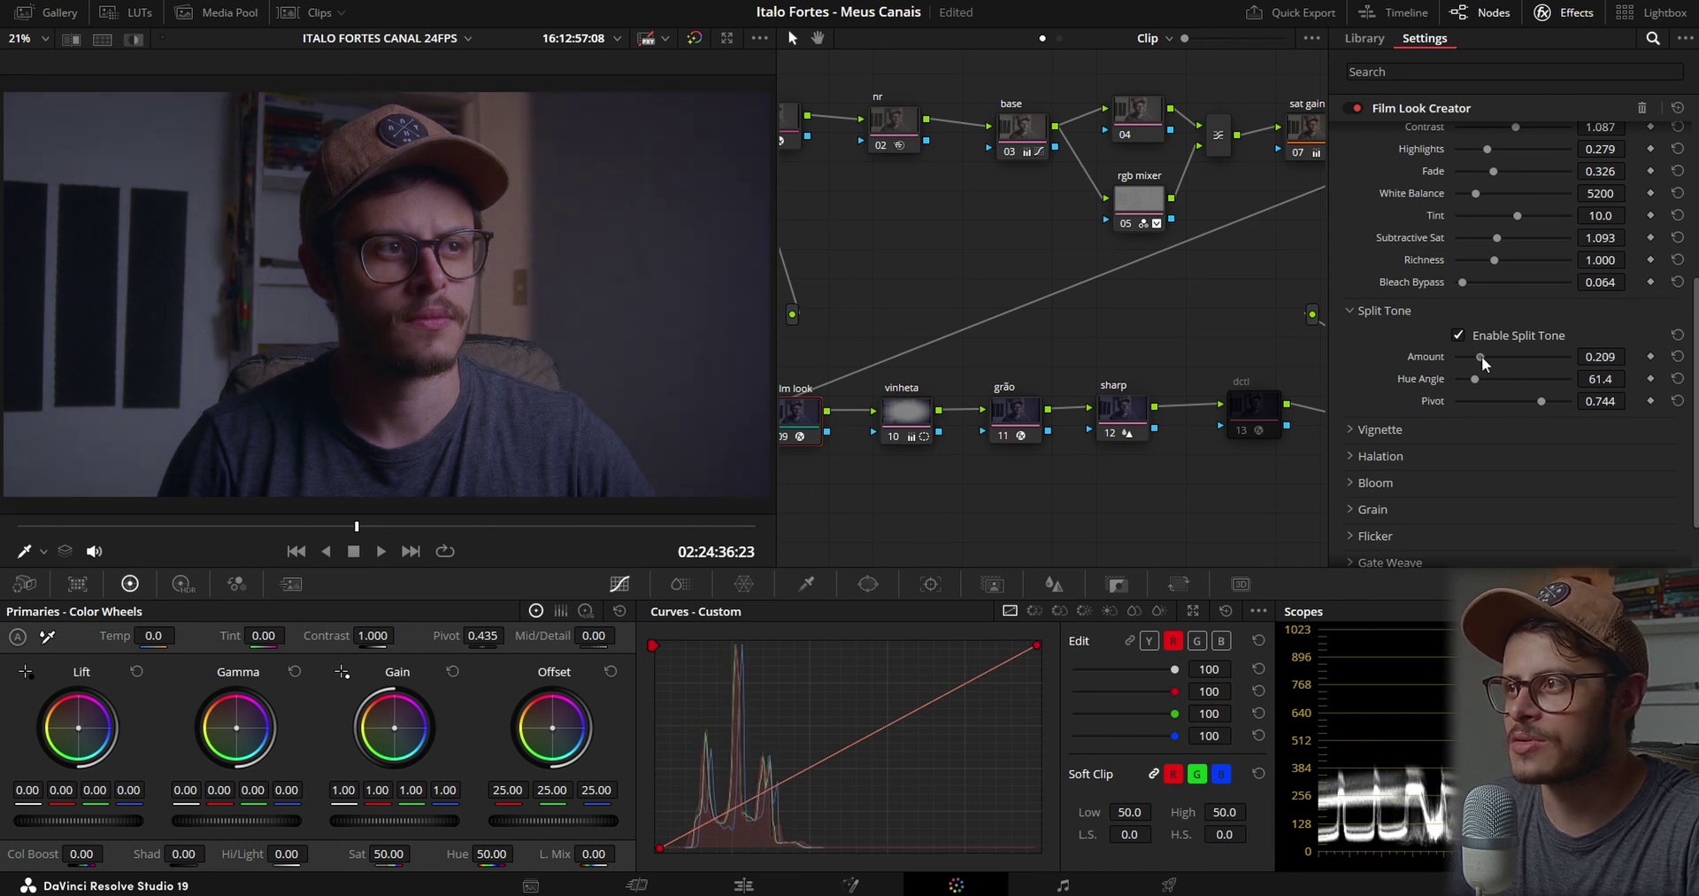
drag(1542, 401, 1485, 402)
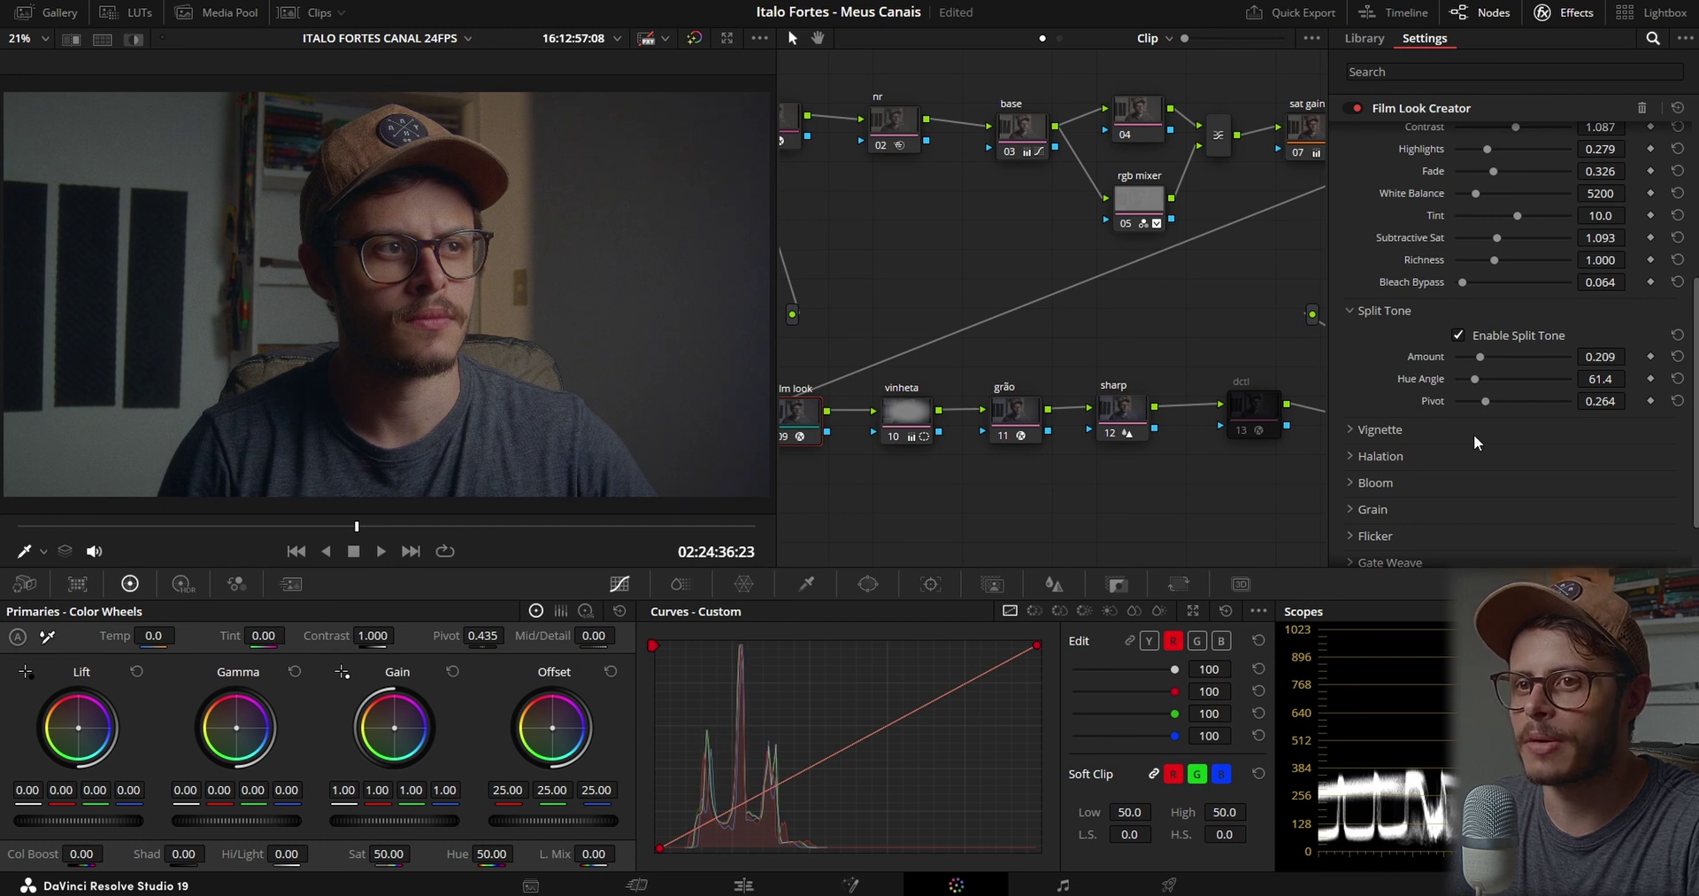
Undo the recent split tone experiments and set the split tone Amount to 0.078
key(ctrl+z)
key(ctrl+z)
key(ctrl+z)
key(ctrl+z)
key(ctrl+z)
key(ctrl+z)
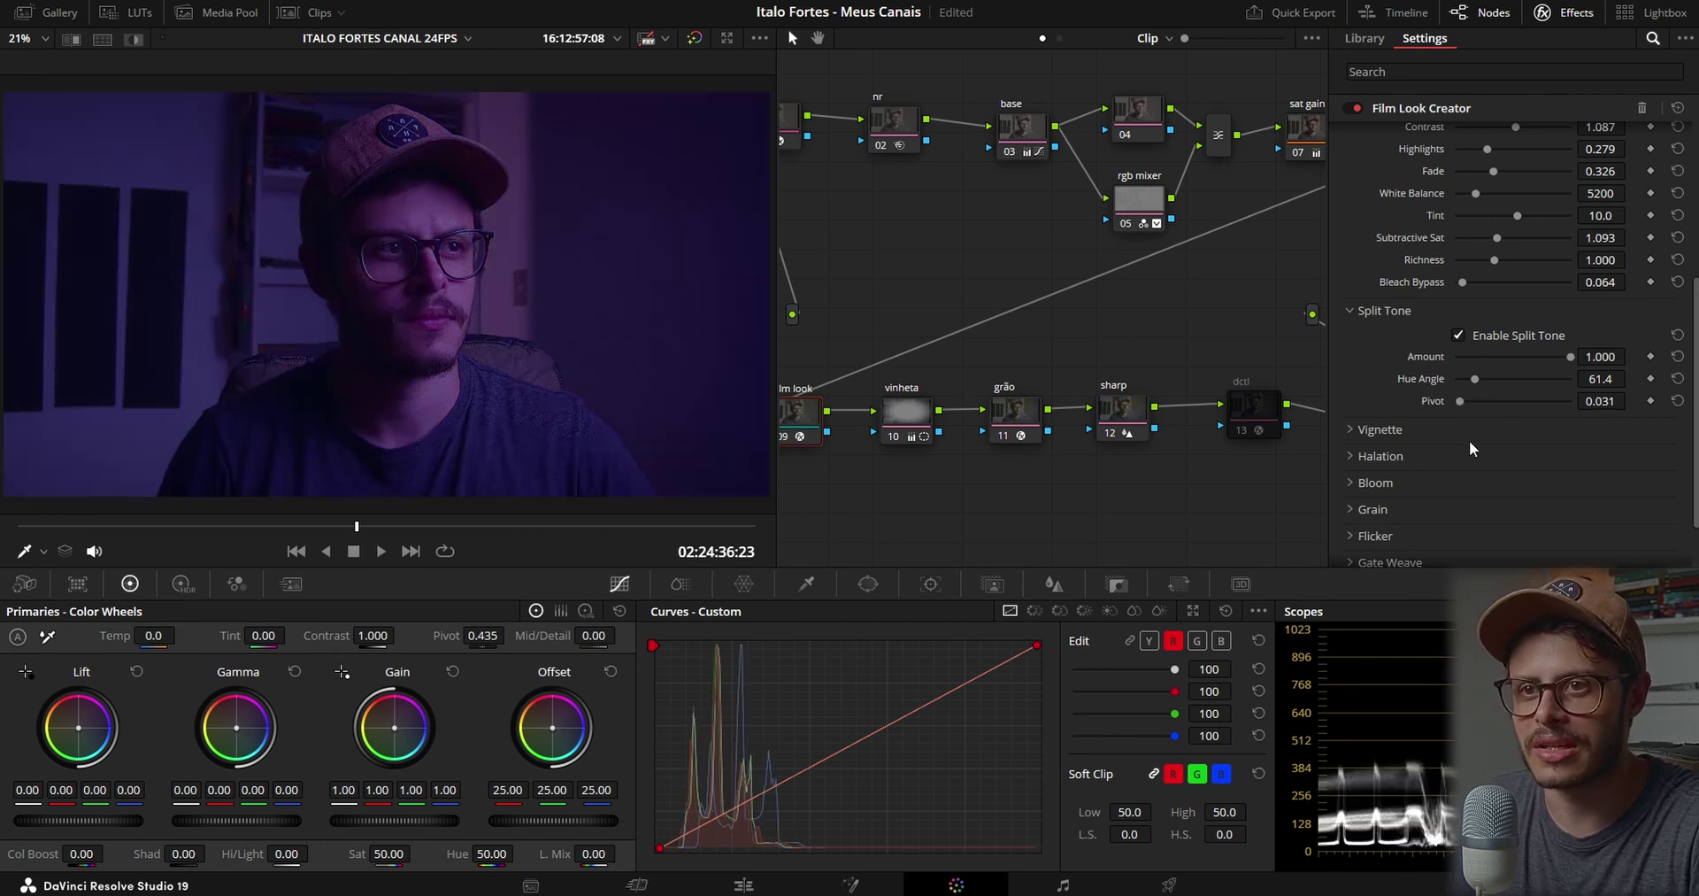
drag(1568, 357, 1464, 363)
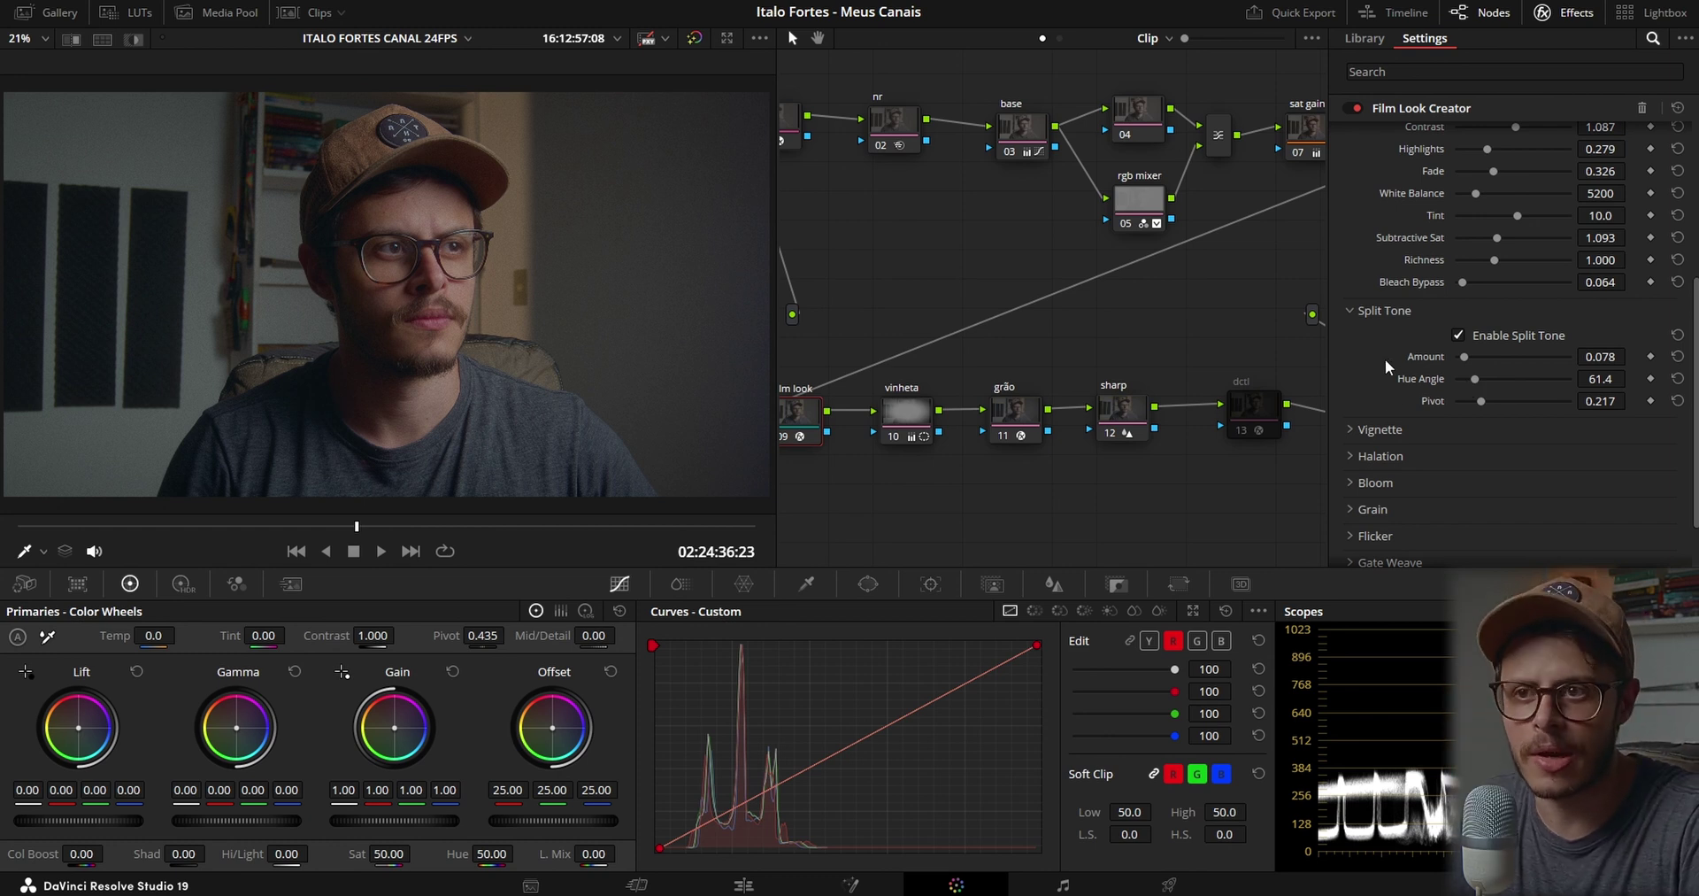
Collapse the expanded Film Look Creator sections and set the Global Blend to 0.543
scroll(1349, 354, up, 3)
click(1351, 353)
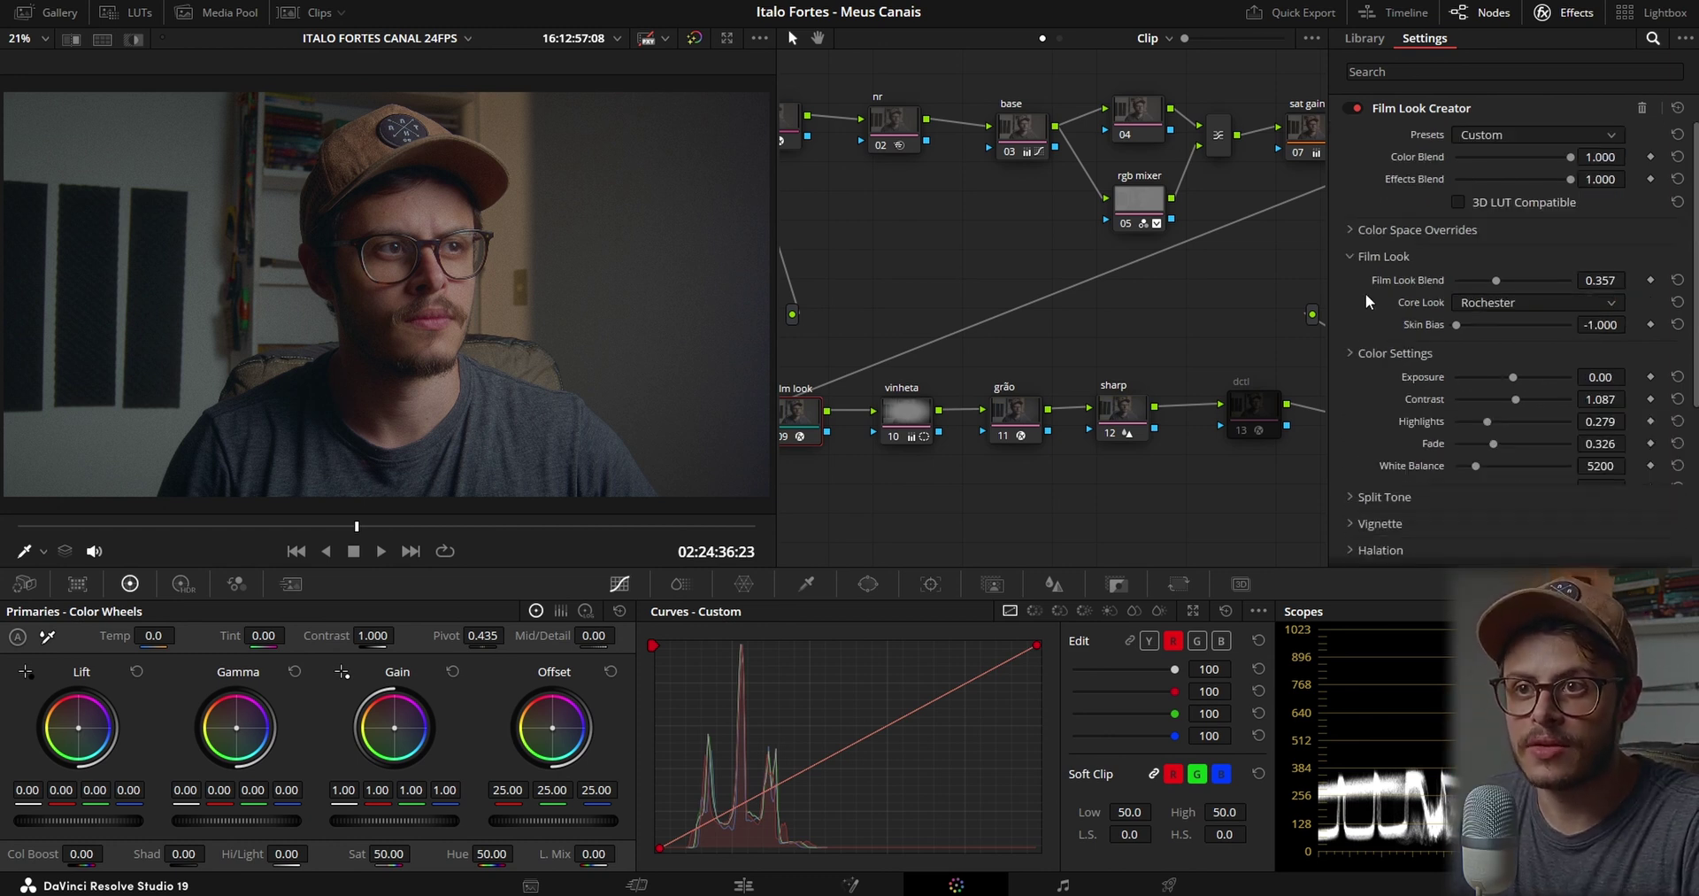
click(1351, 256)
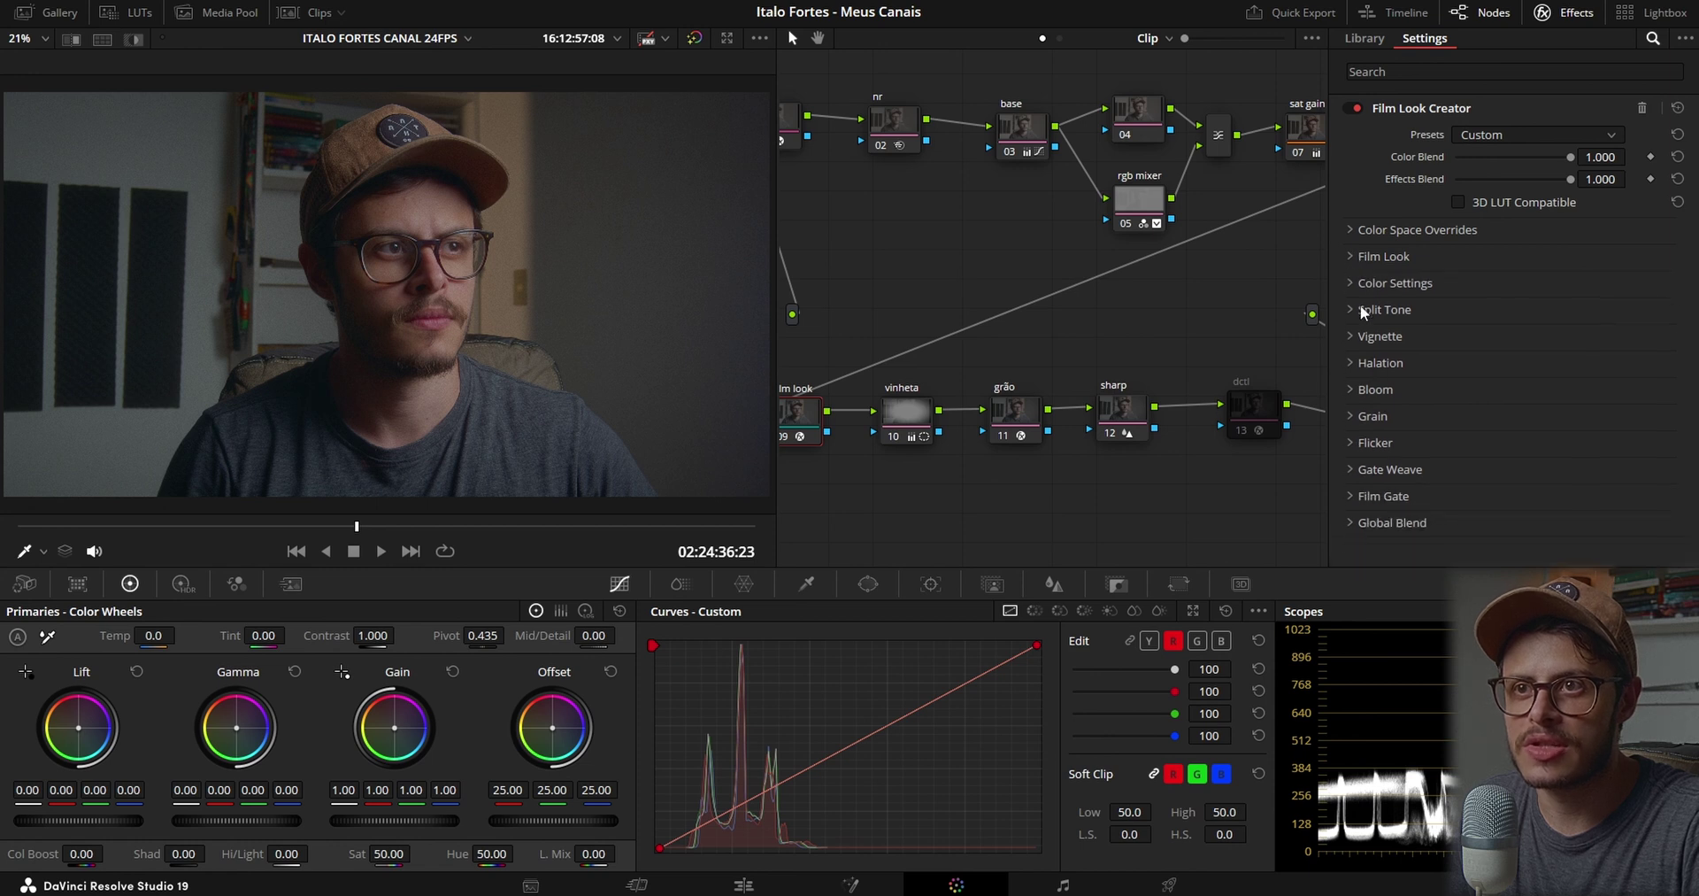
click(1351, 523)
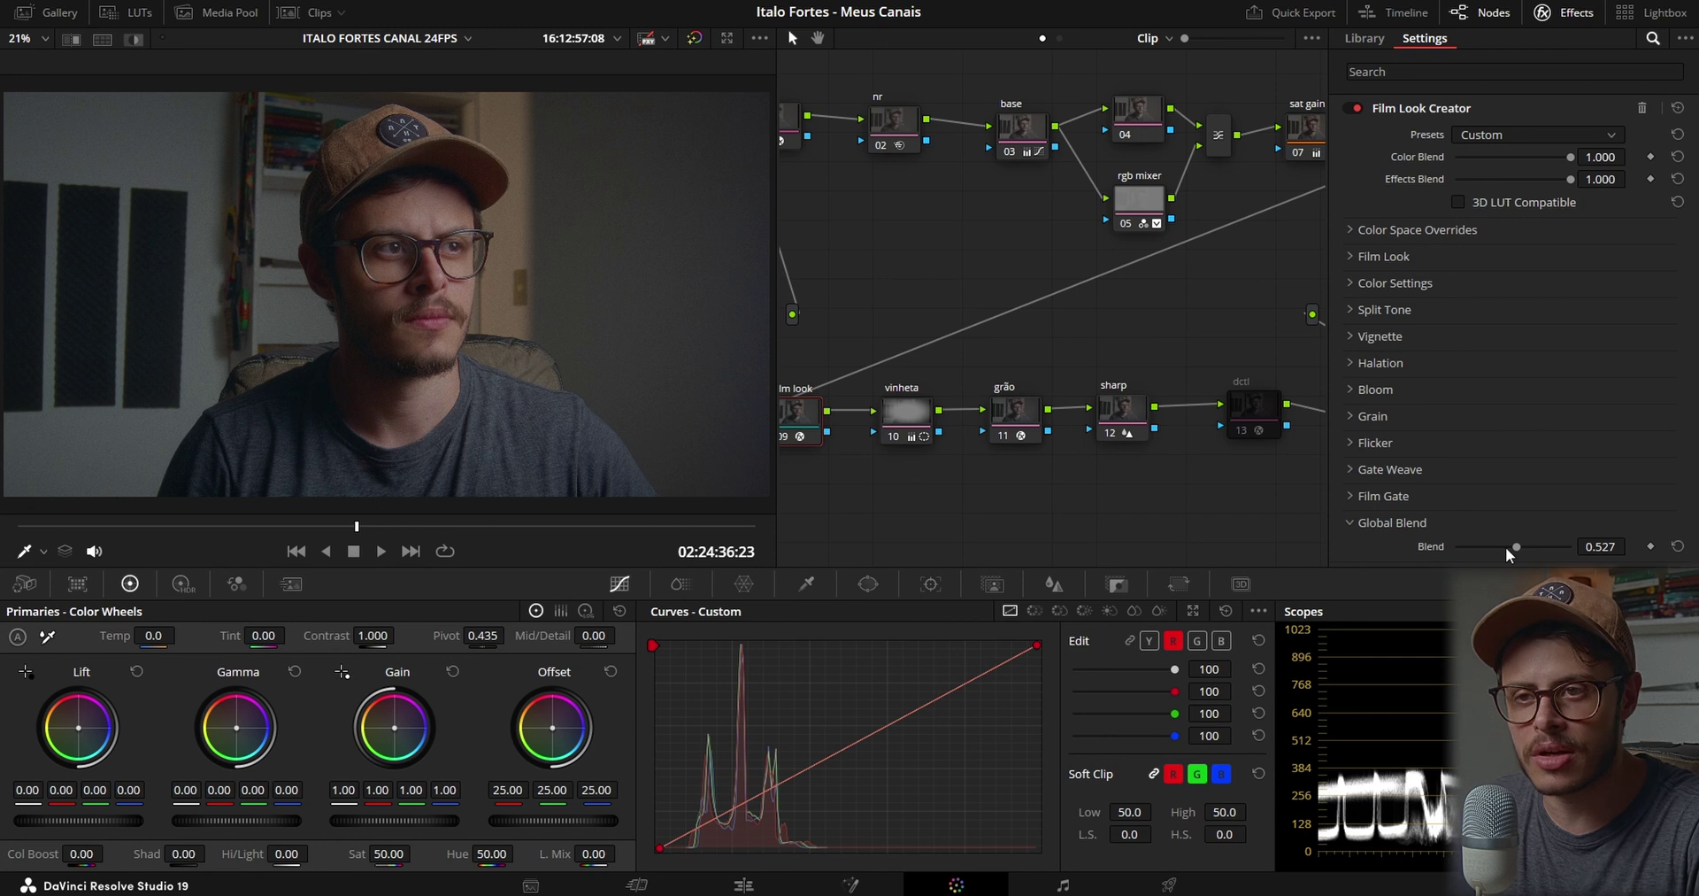
drag(1516, 543, 1527, 544)
click(1593, 546)
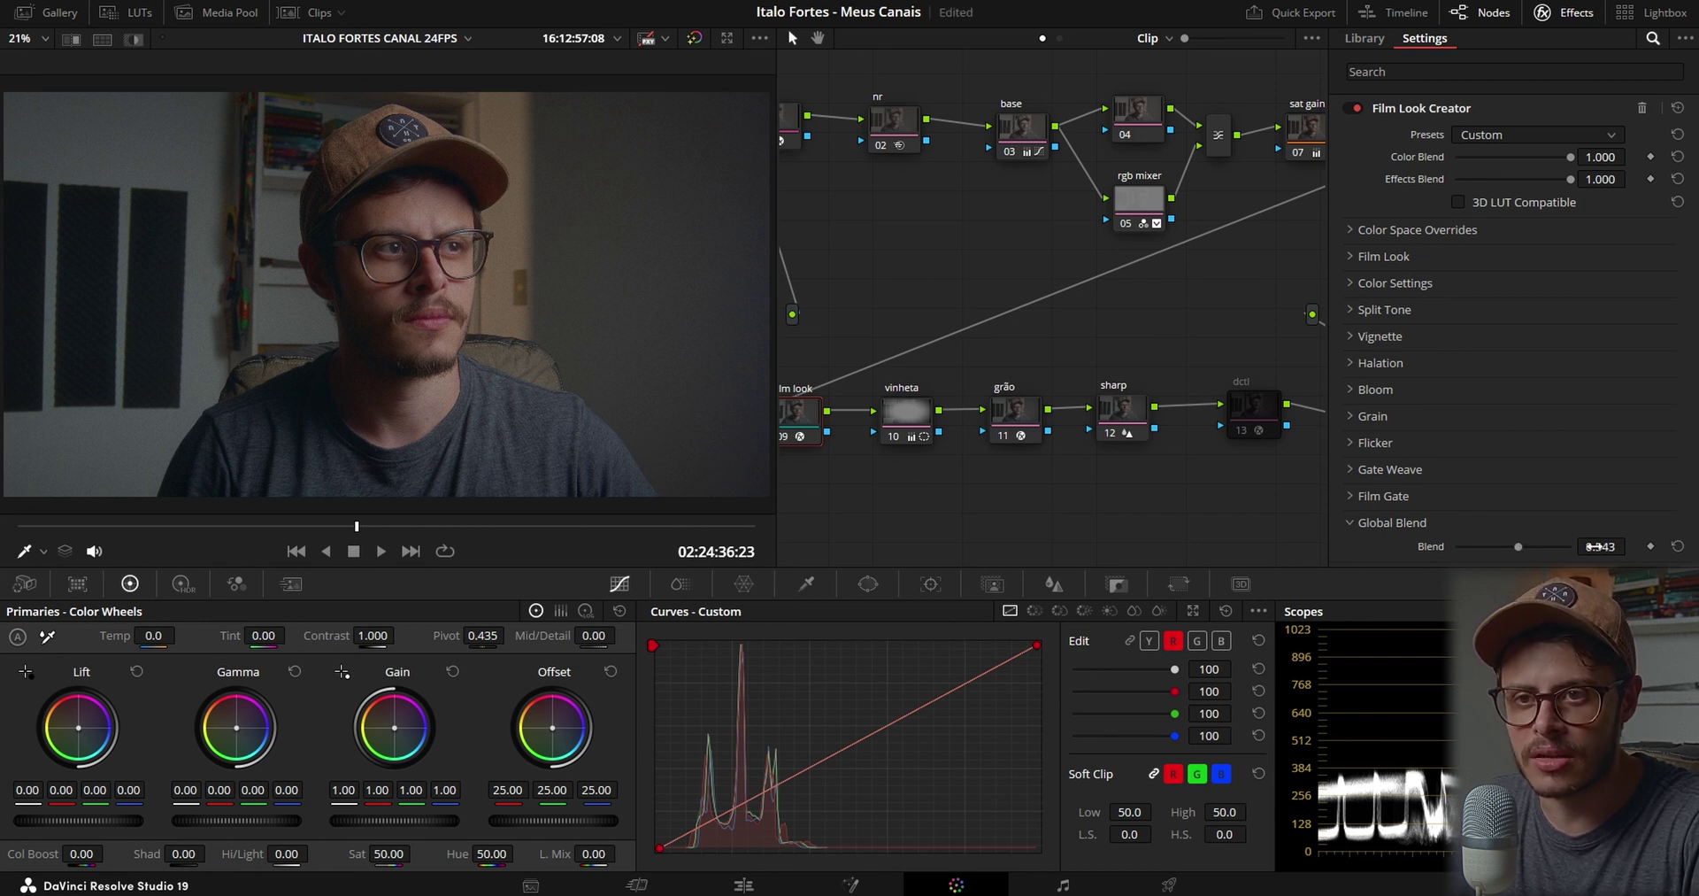
click(1380, 552)
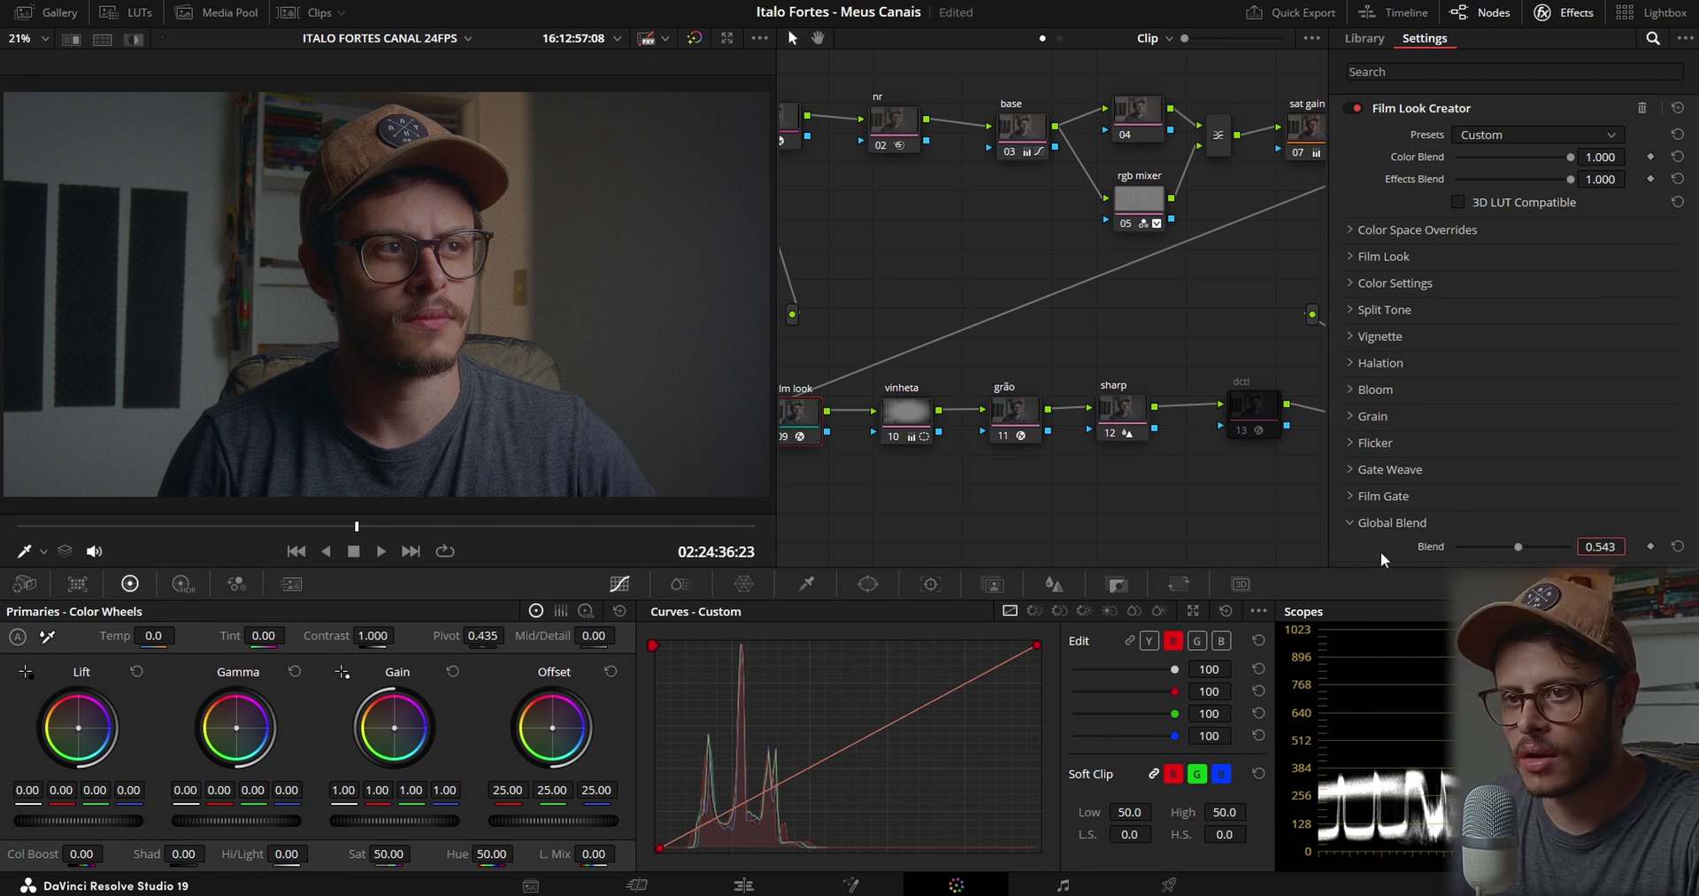
Try a Global Blend of 1.000, restore it to 0.543 and hide the effects to show the full node tree
click(1518, 545)
drag(1519, 545, 1591, 546)
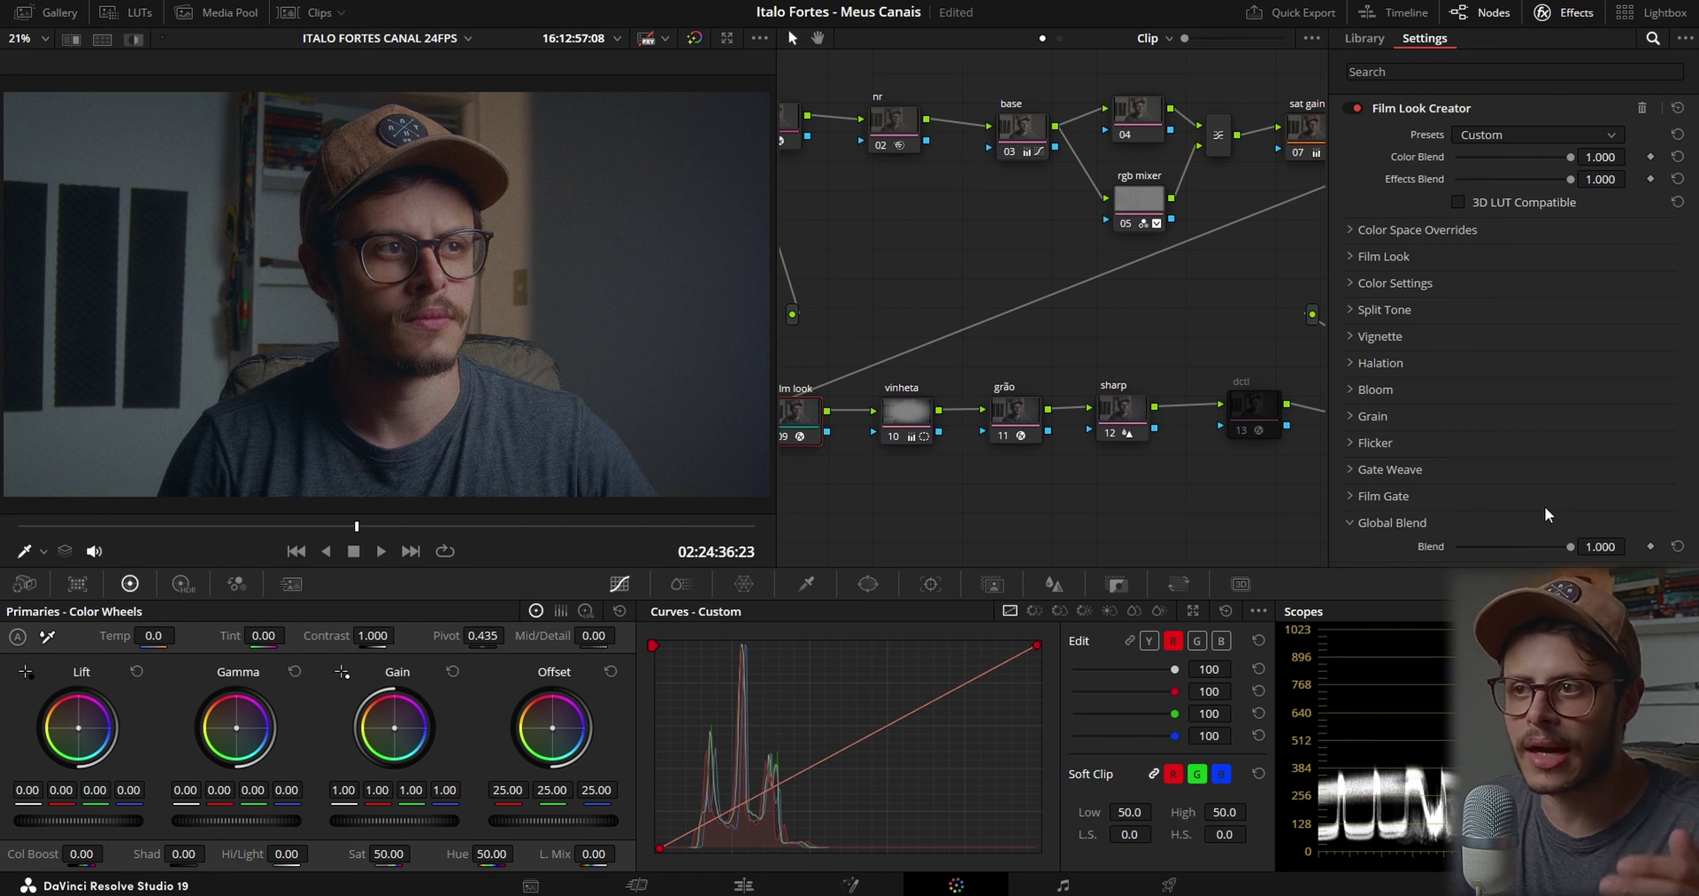
click(1589, 546)
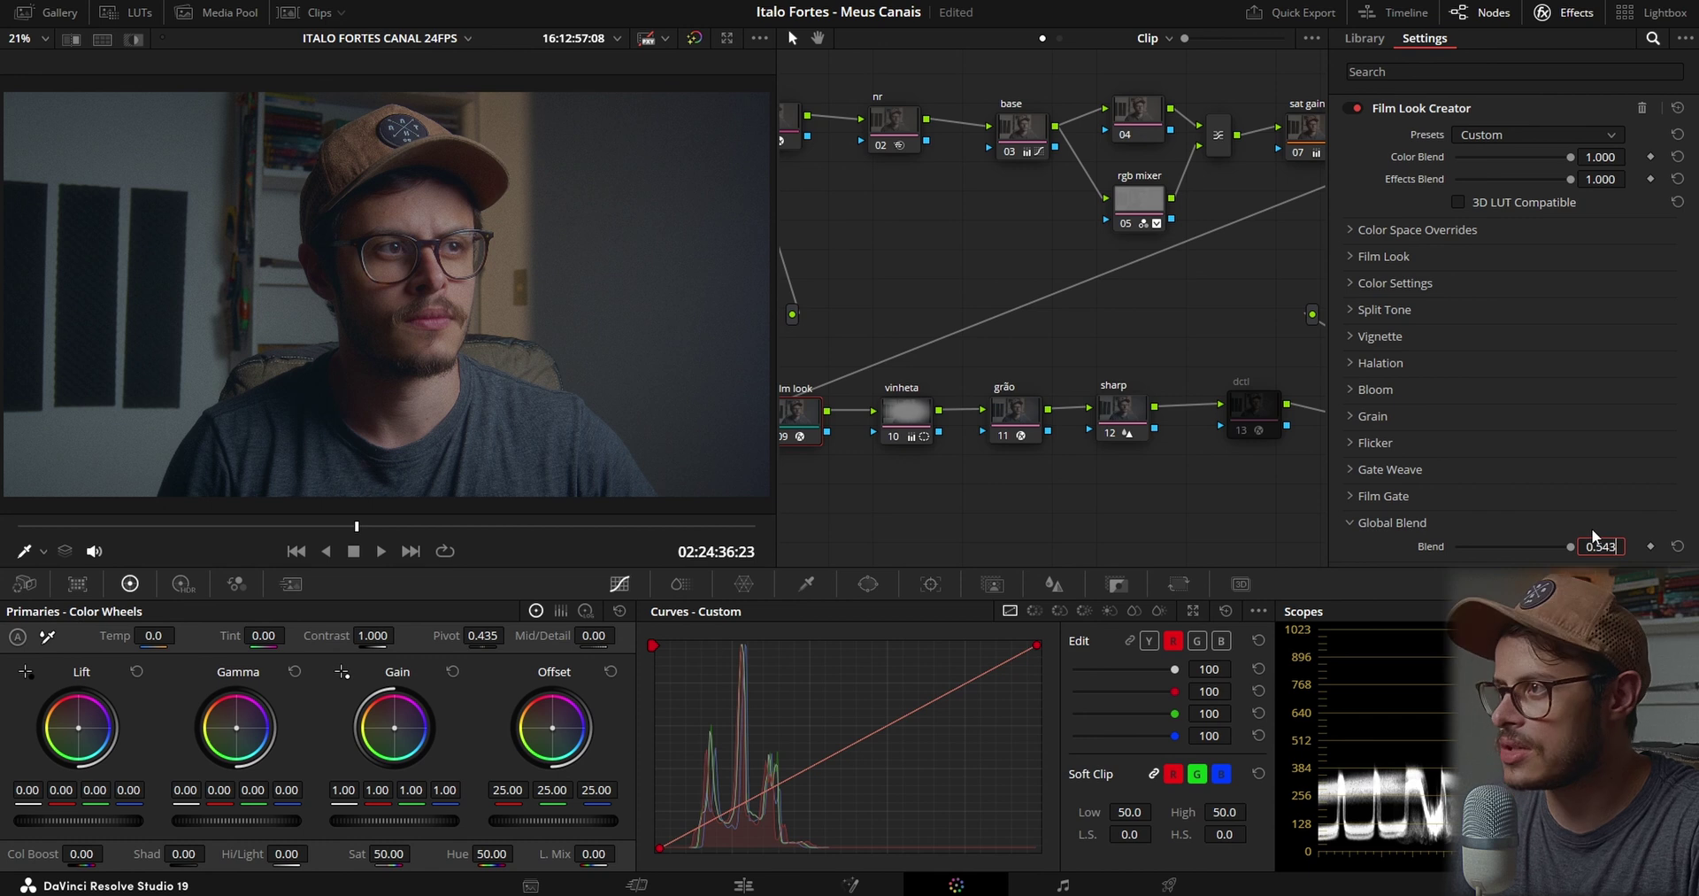
click(1528, 523)
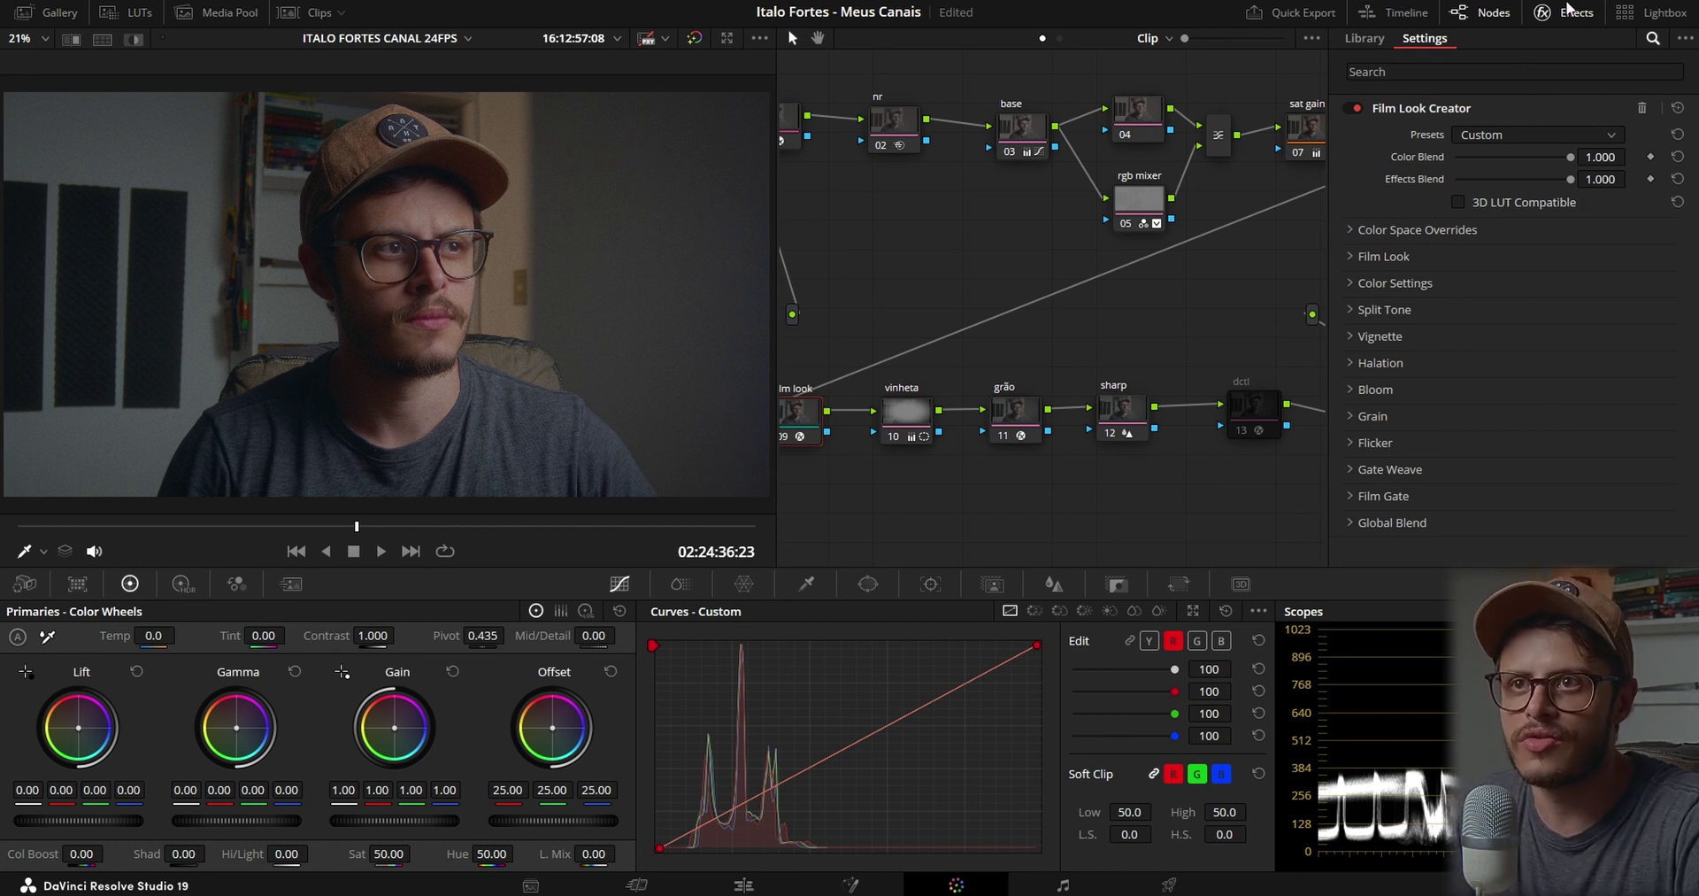
click(1568, 12)
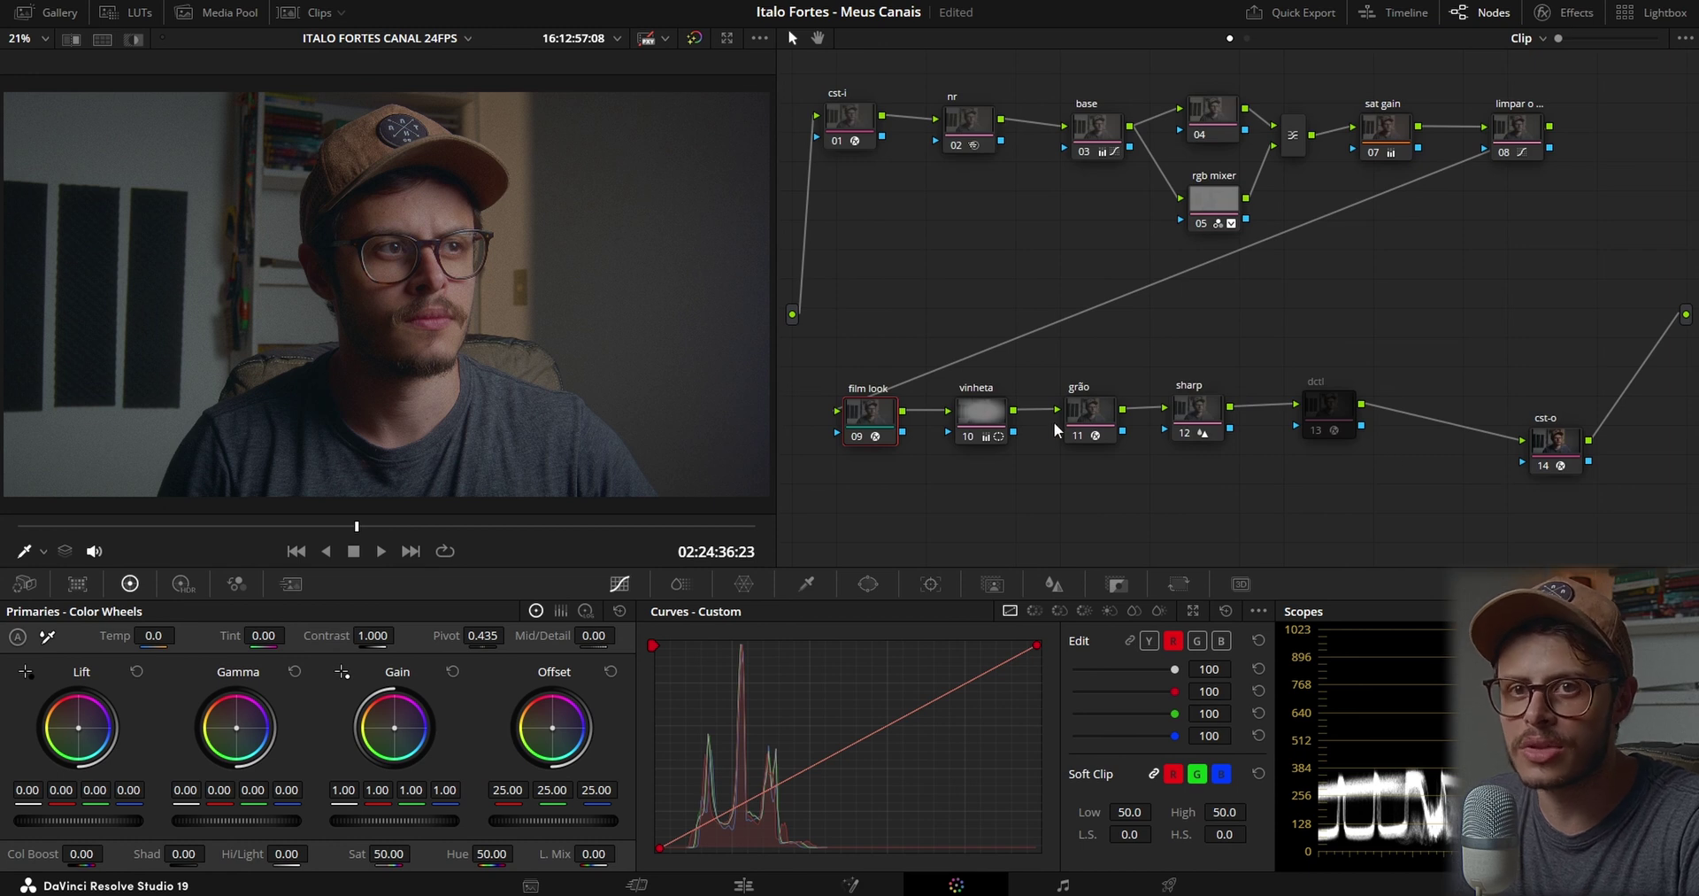
Inspect the circular power window on the vinheta node, then return to the custom curves
click(1004, 429)
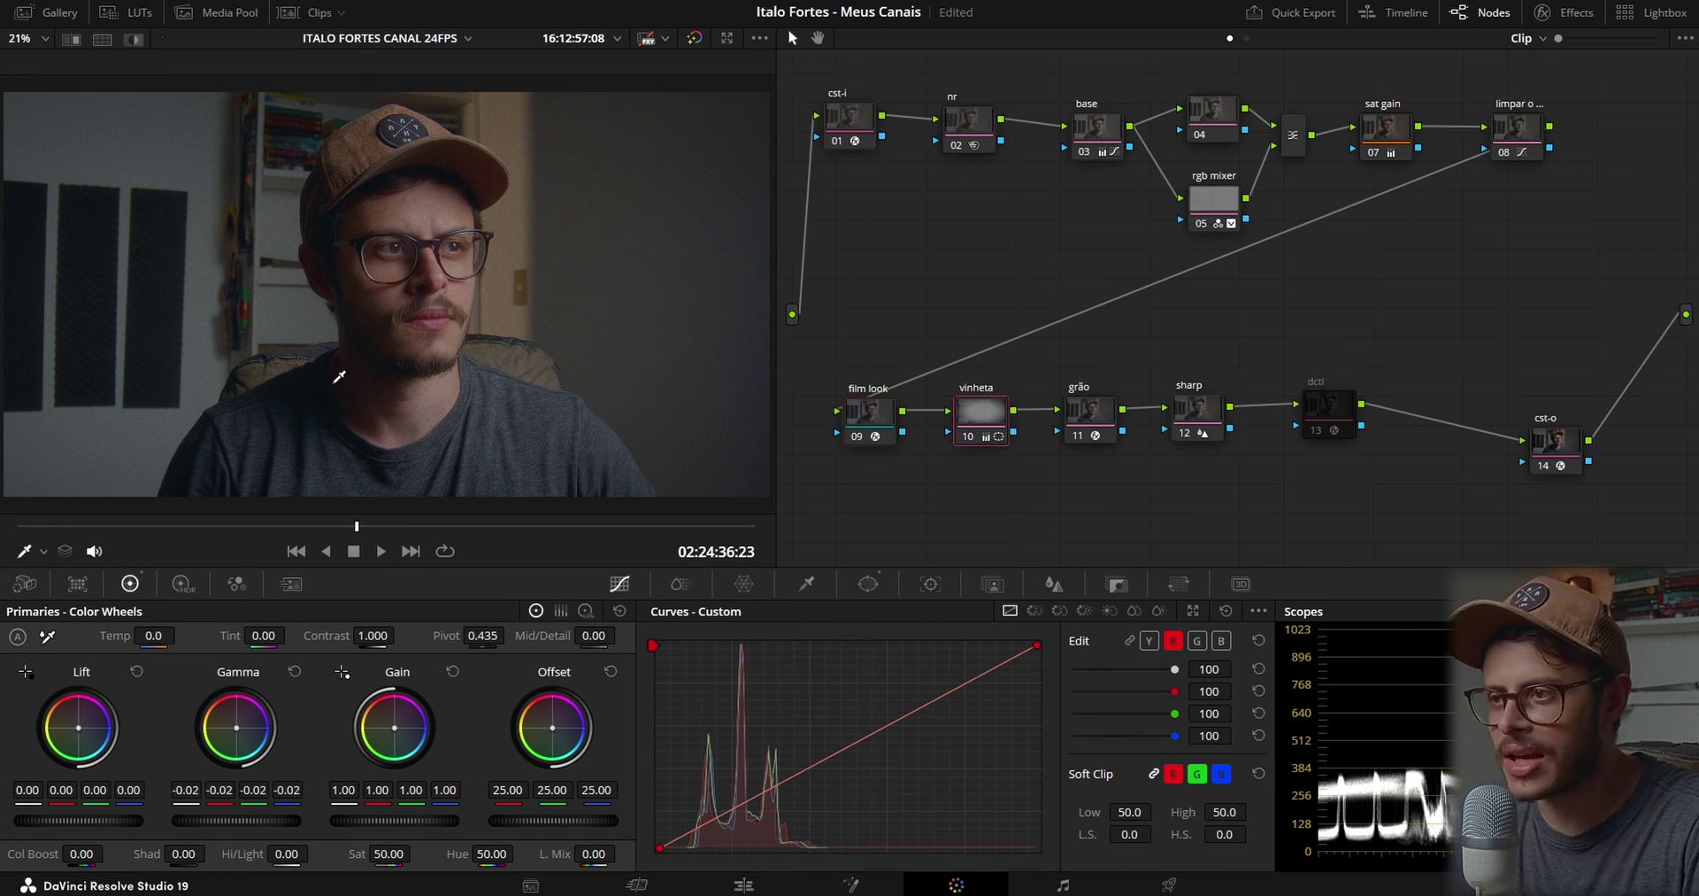
click(866, 583)
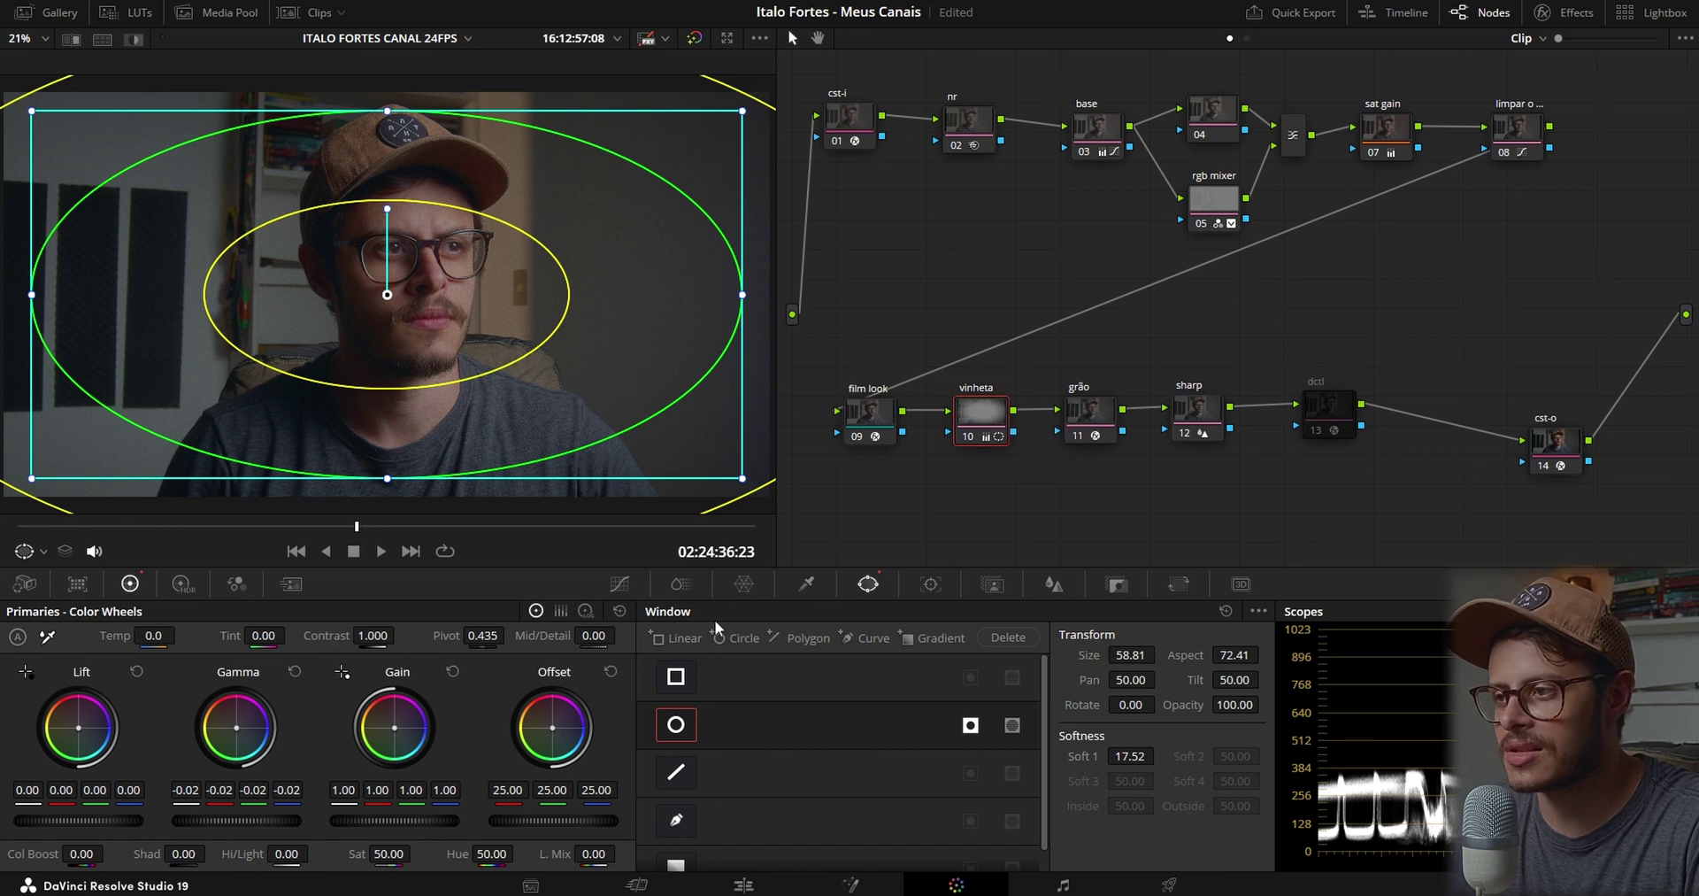
click(619, 584)
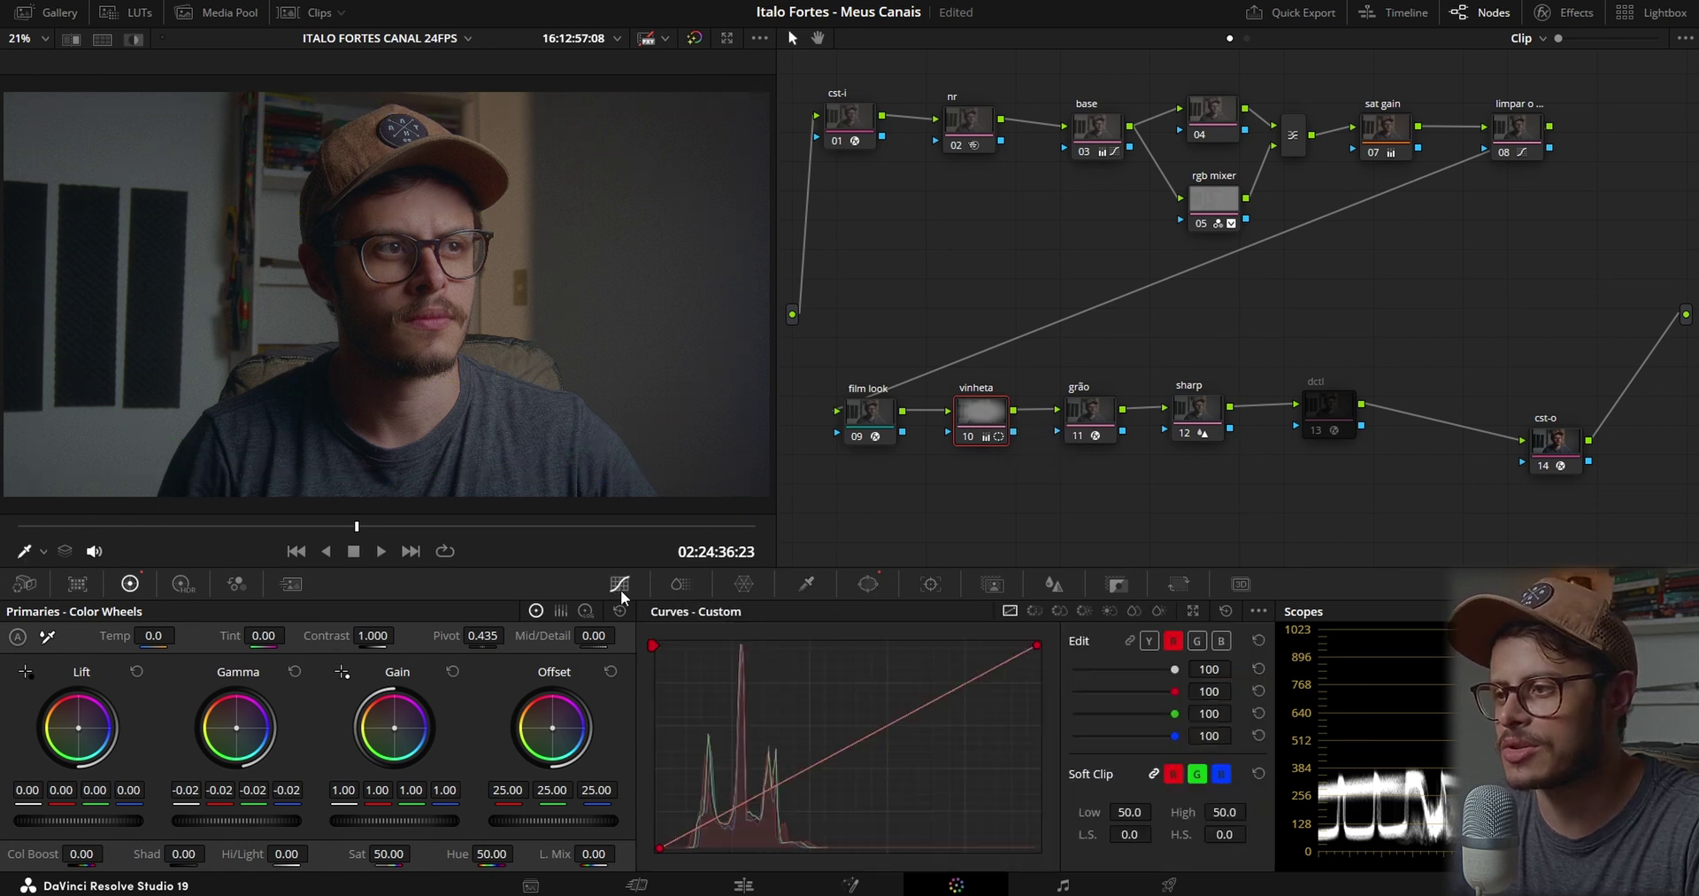
Inspect the Grain section of the Film Look Creator on the film look node, then hide the effect settings
click(1102, 416)
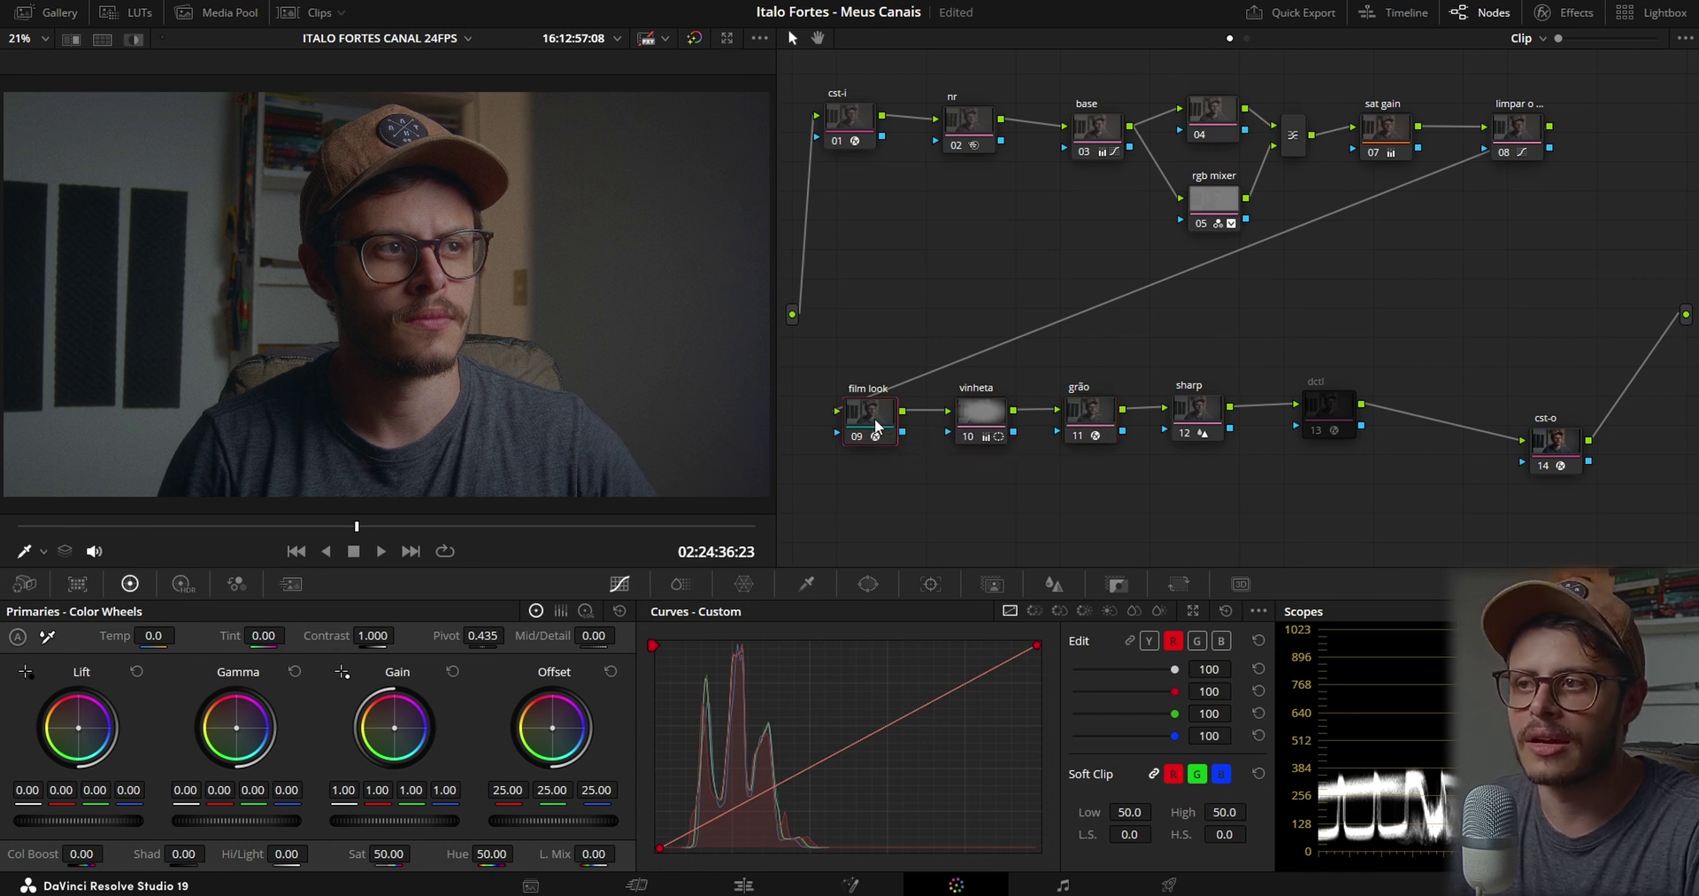
click(1552, 16)
scroll(1378, 383, down, 1)
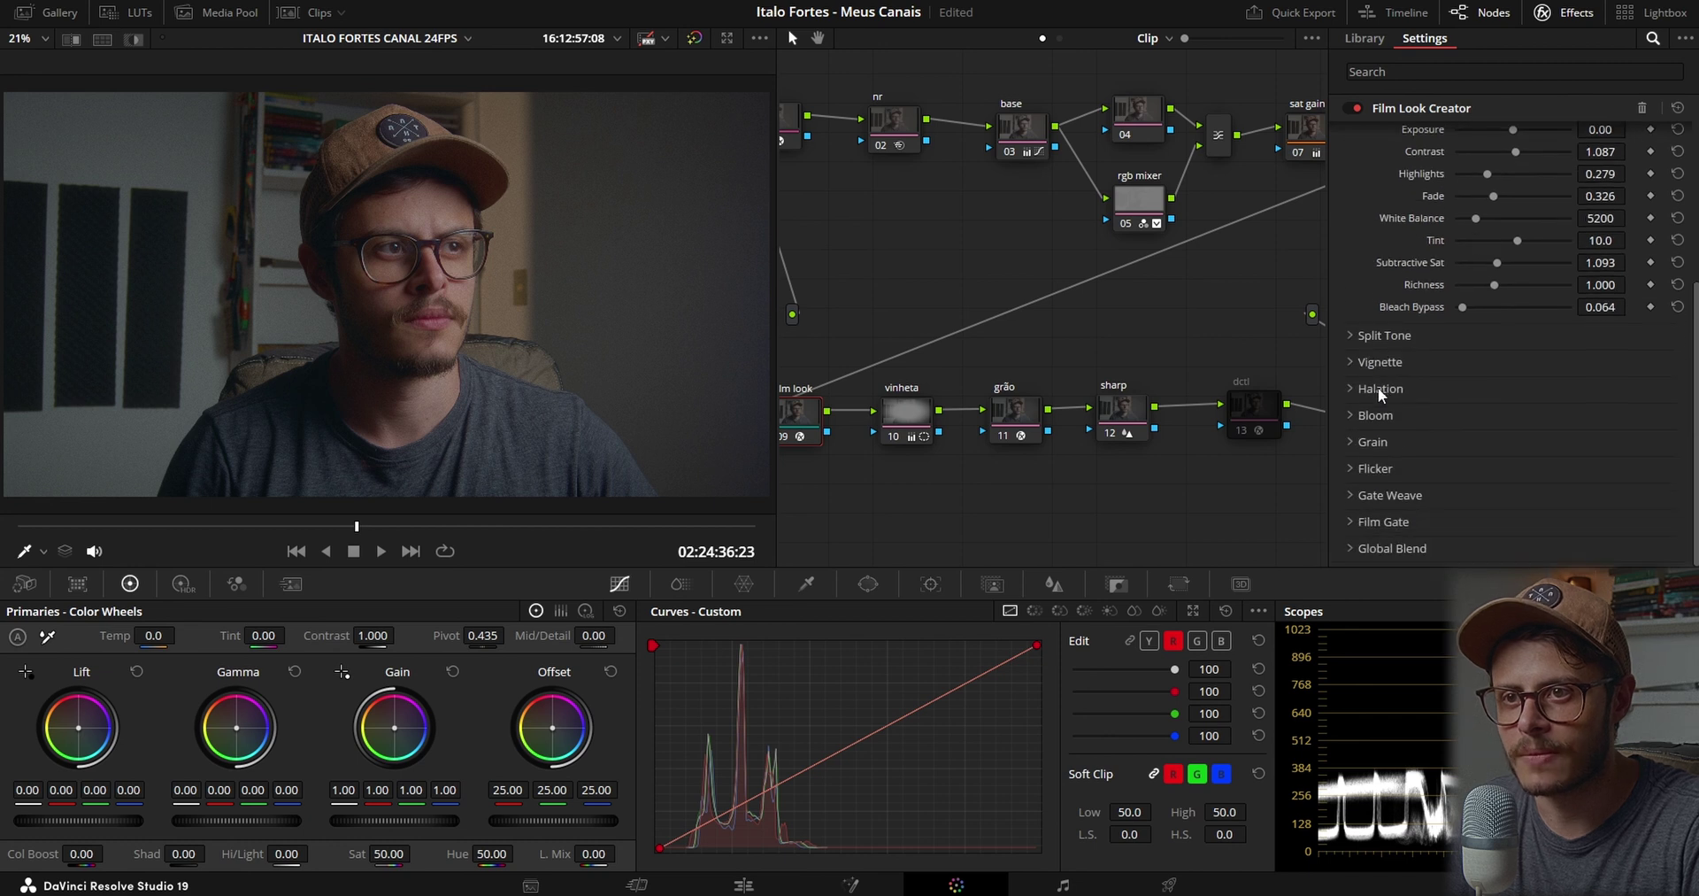
click(1354, 442)
scroll(1422, 448, down, 1)
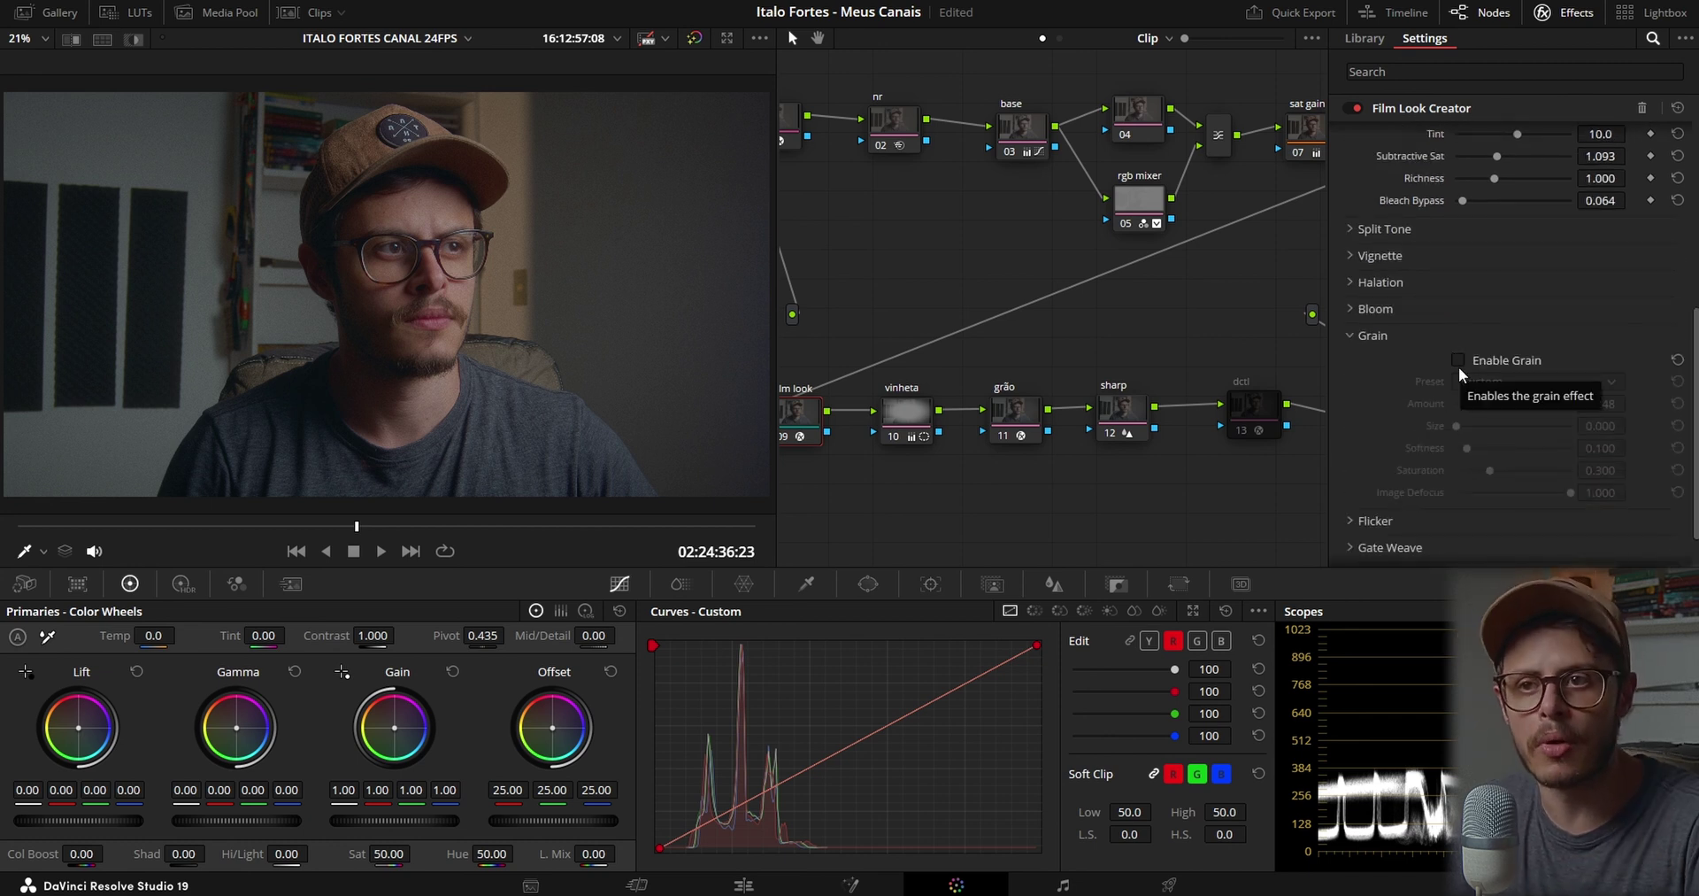
click(1350, 335)
click(1565, 12)
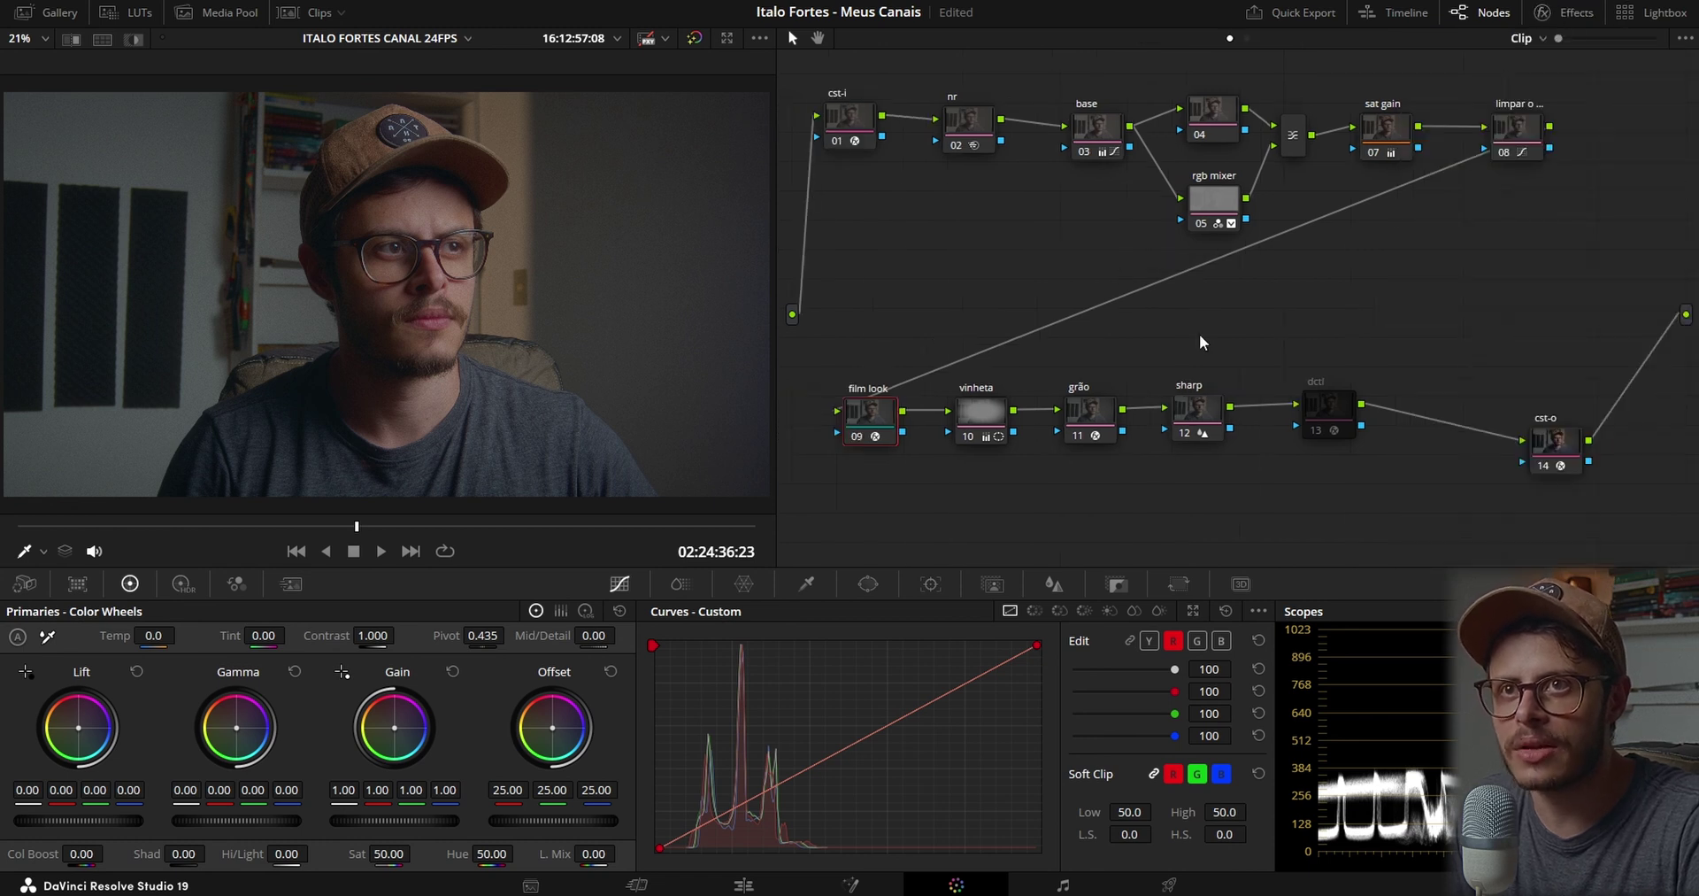
Review the Film Grain settings and presets on the grão node and view the graded image full screen
click(1564, 12)
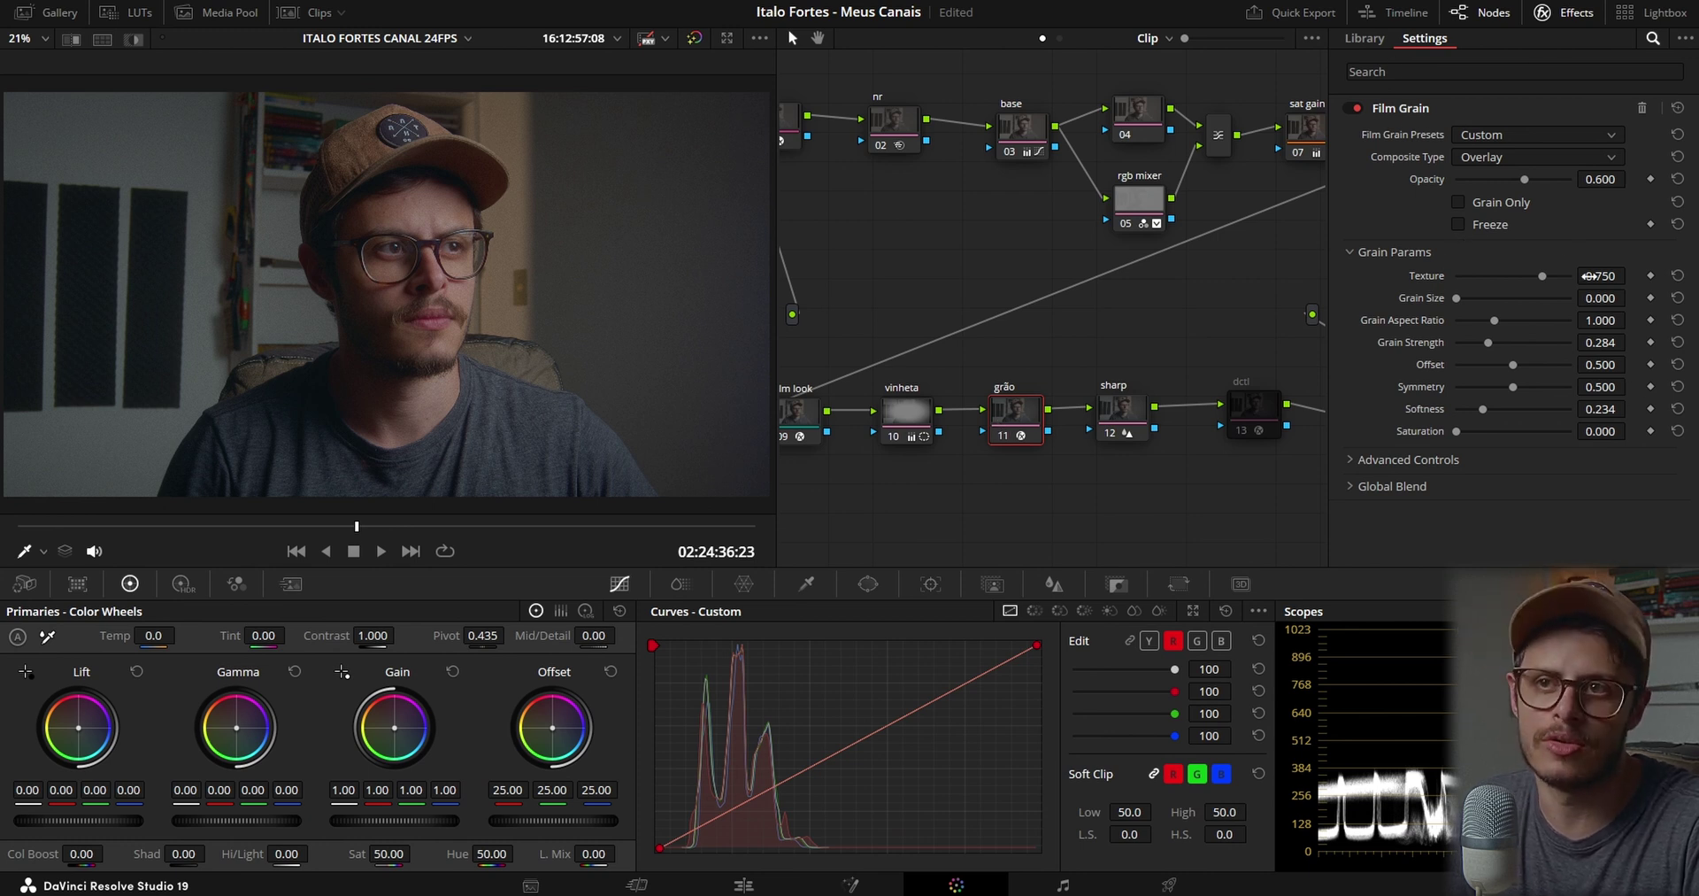
click(1521, 133)
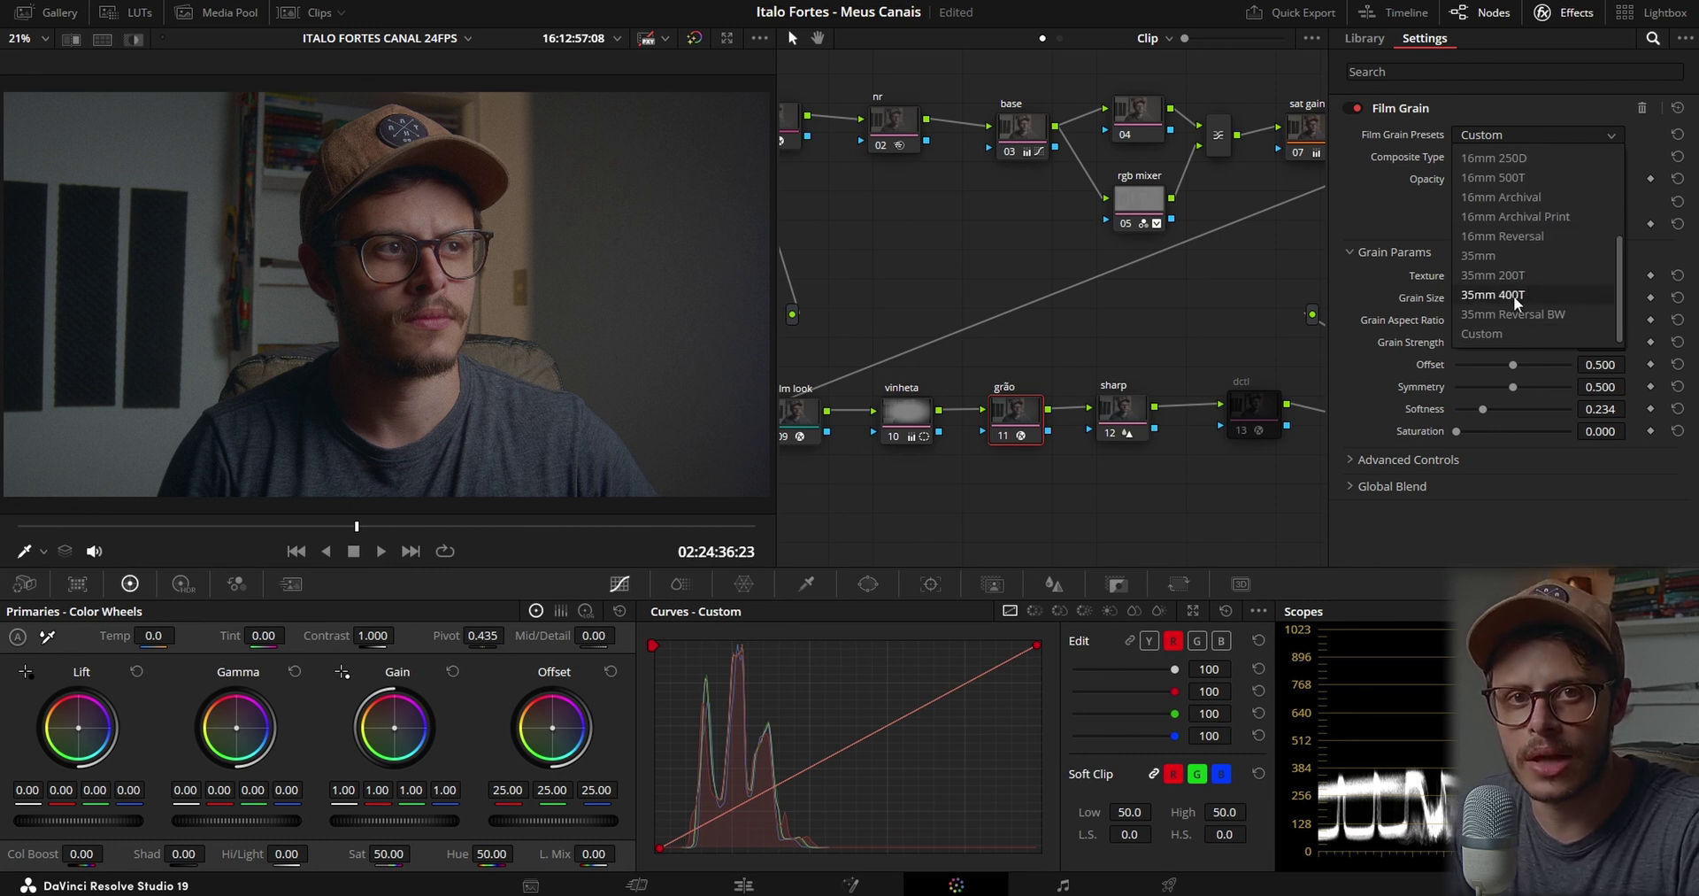
click(1384, 214)
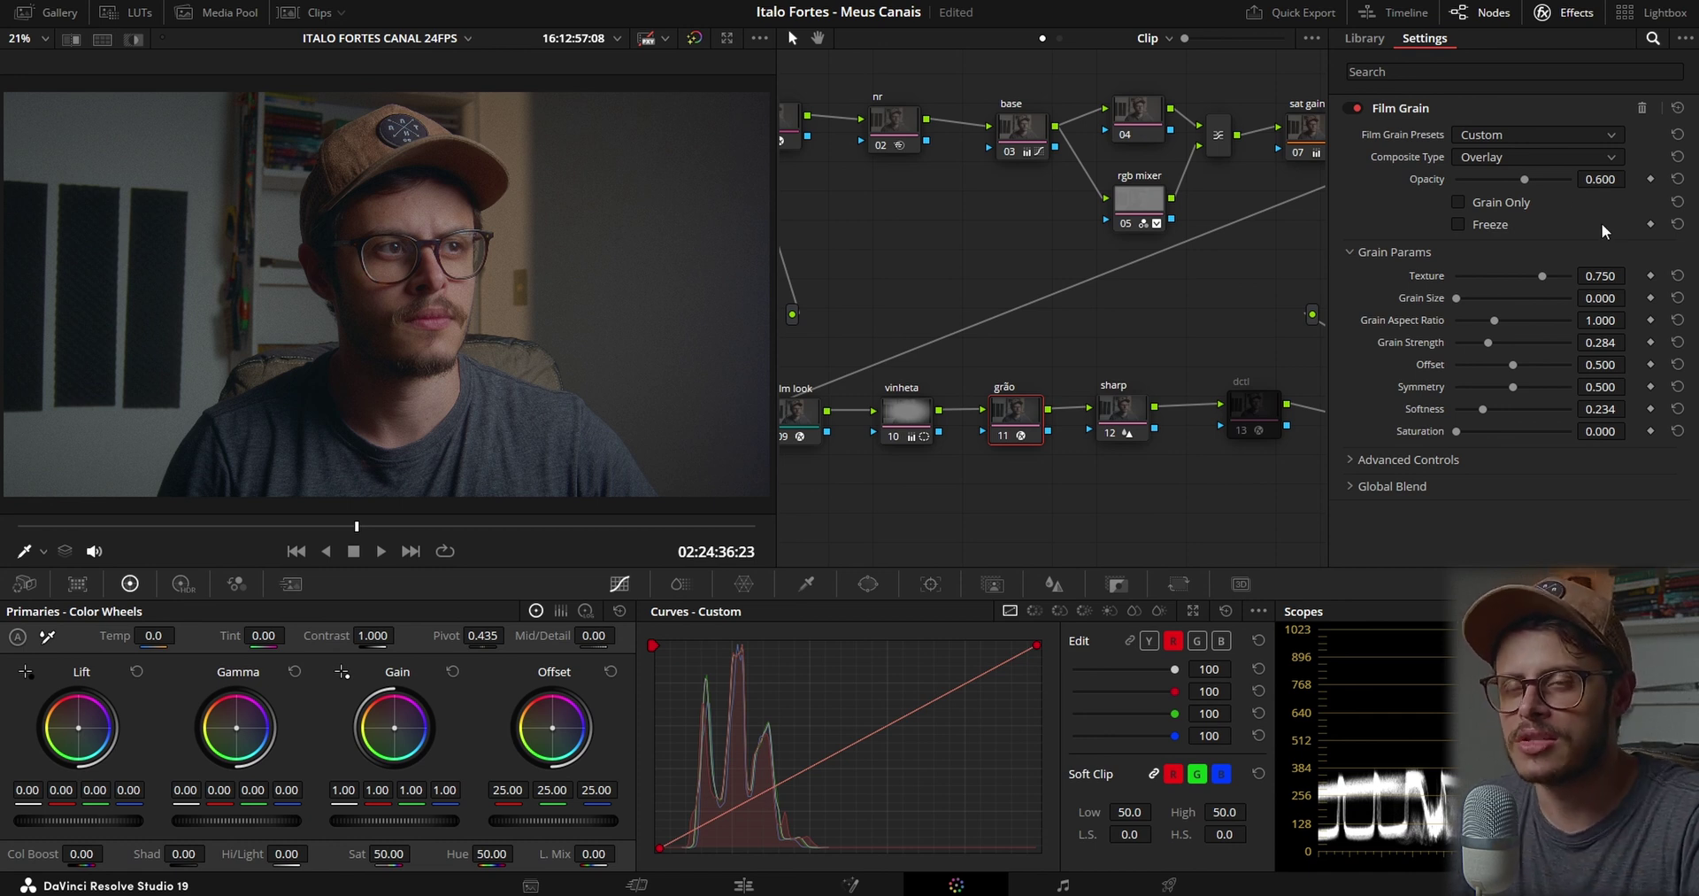
click(1547, 12)
key(ctrl+f)
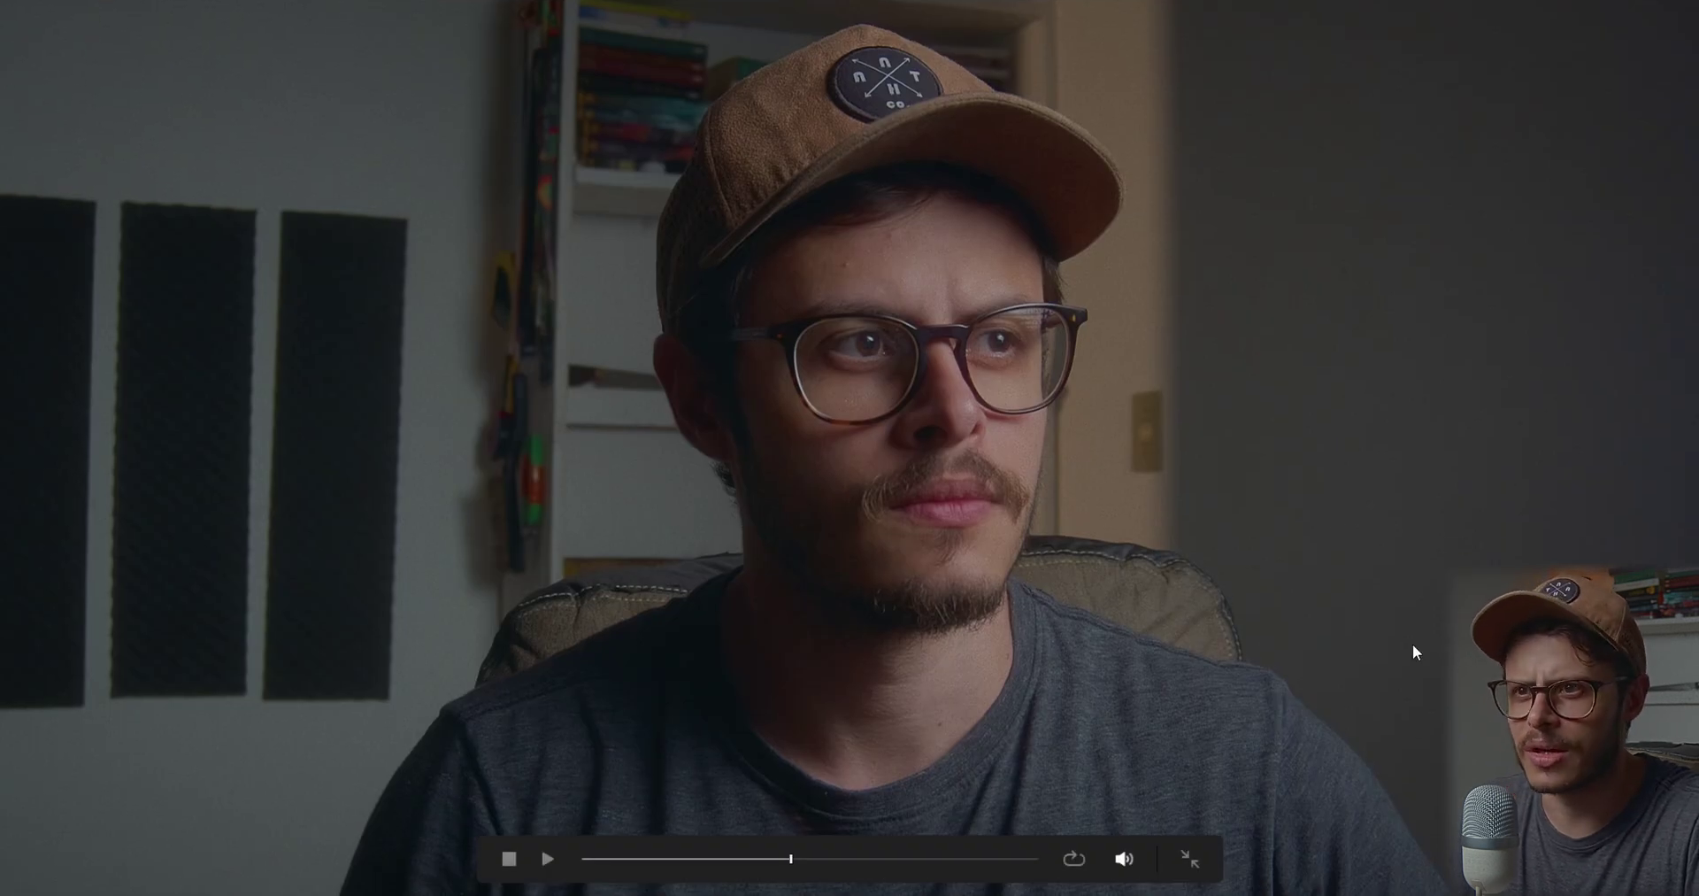
key(Escape)
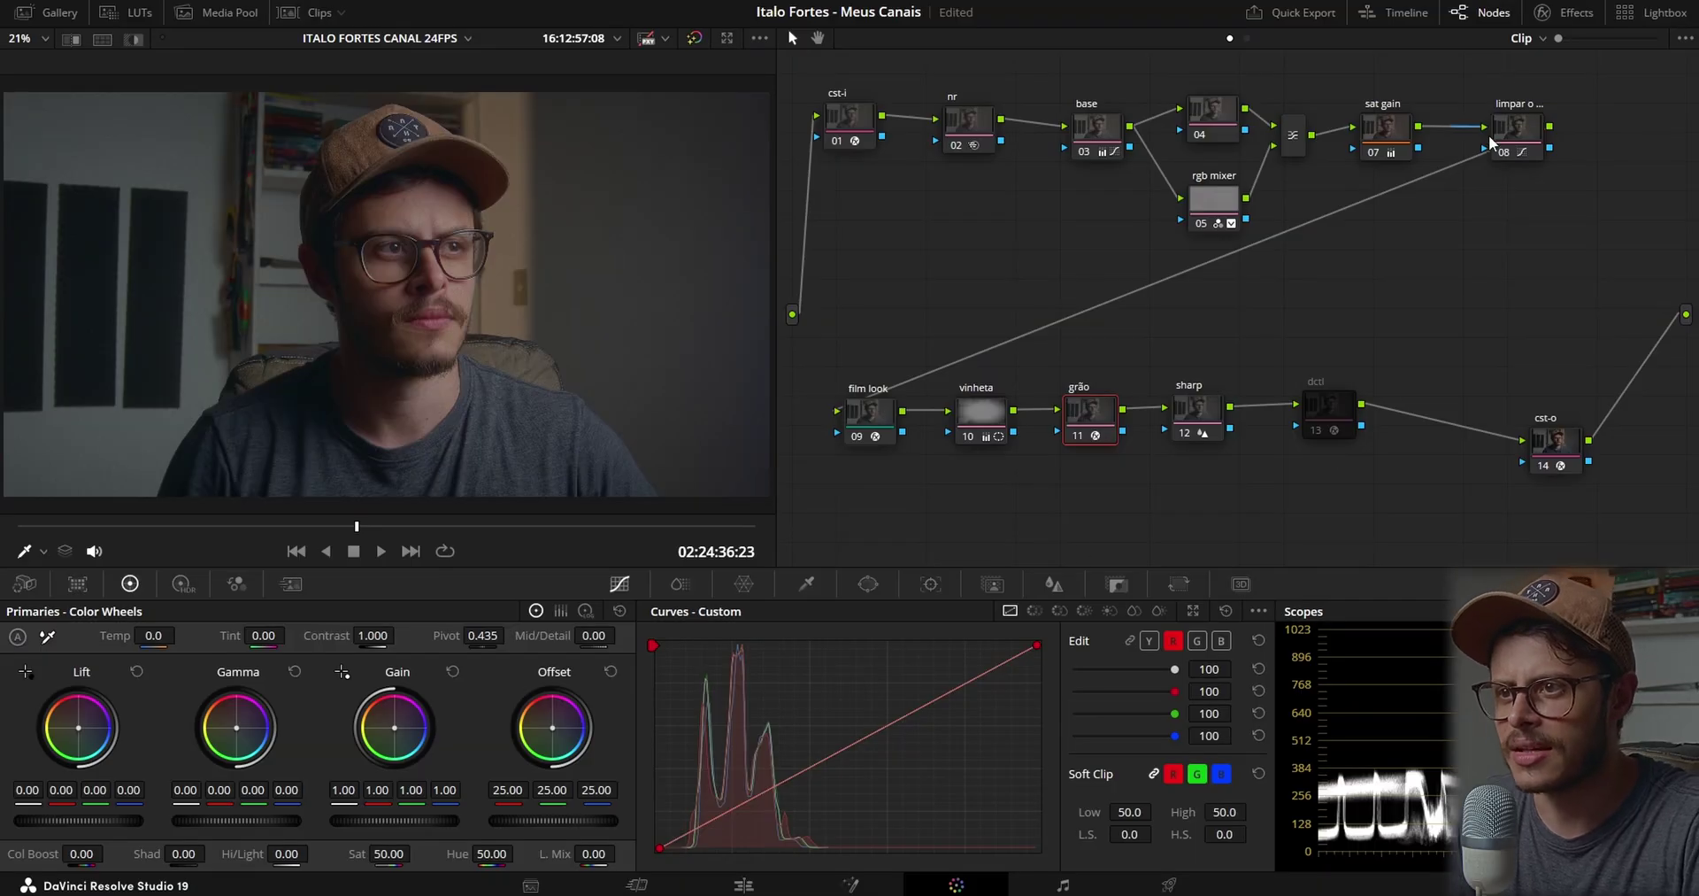
Try a Film Grain Saturation of 0.434 on the grão node, reset it and hide the effect settings
click(1573, 14)
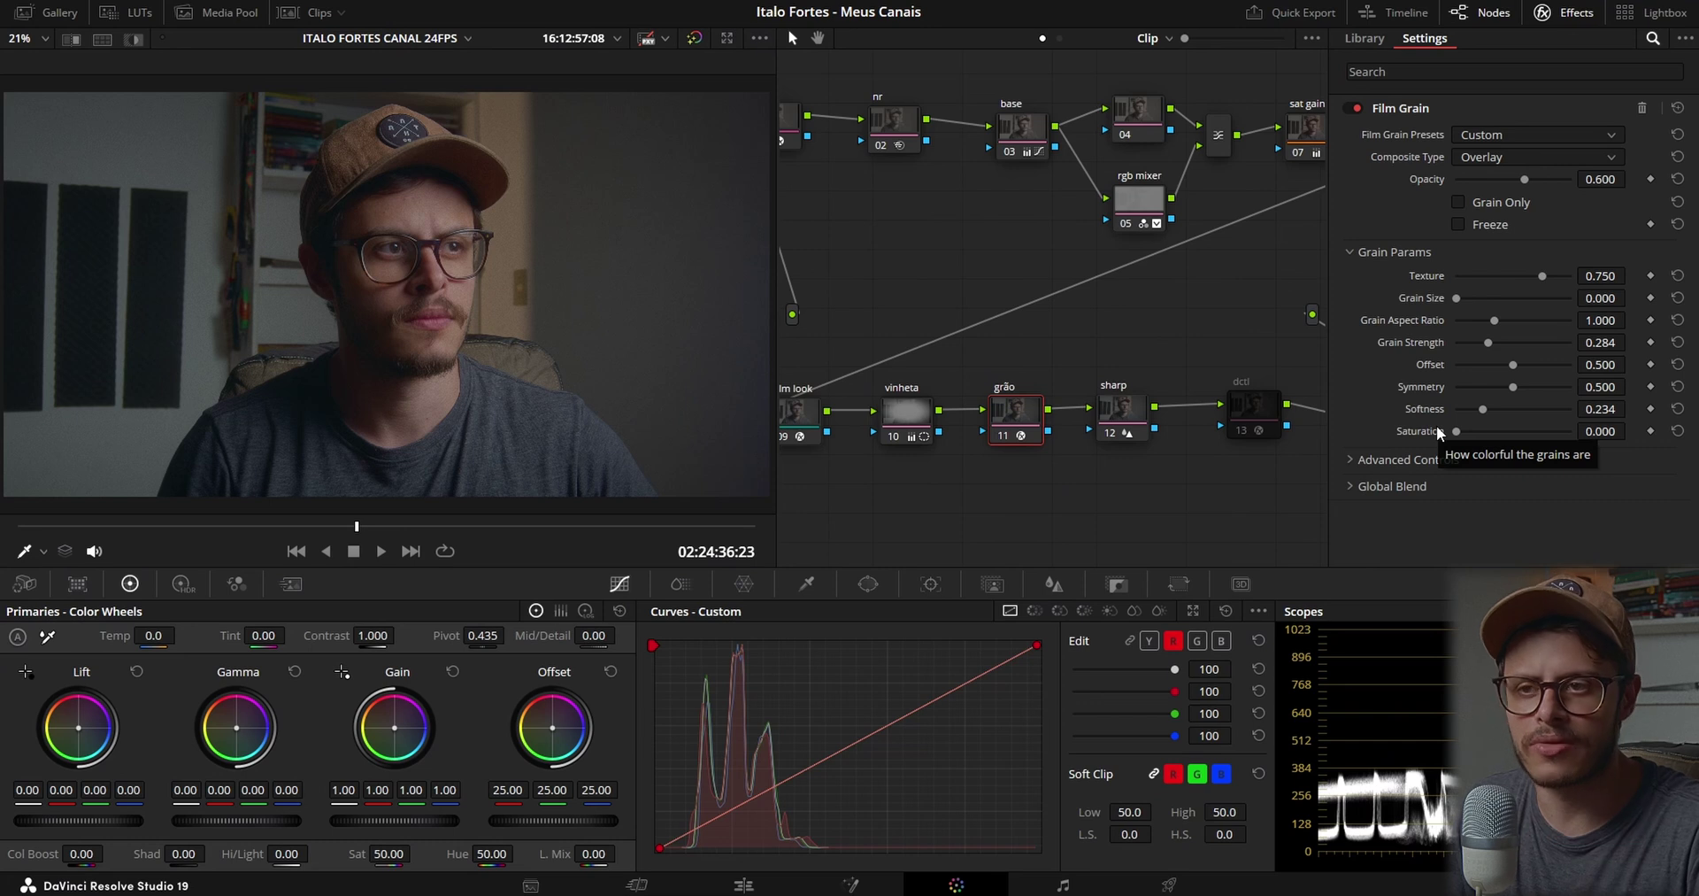
drag(1457, 432, 1501, 435)
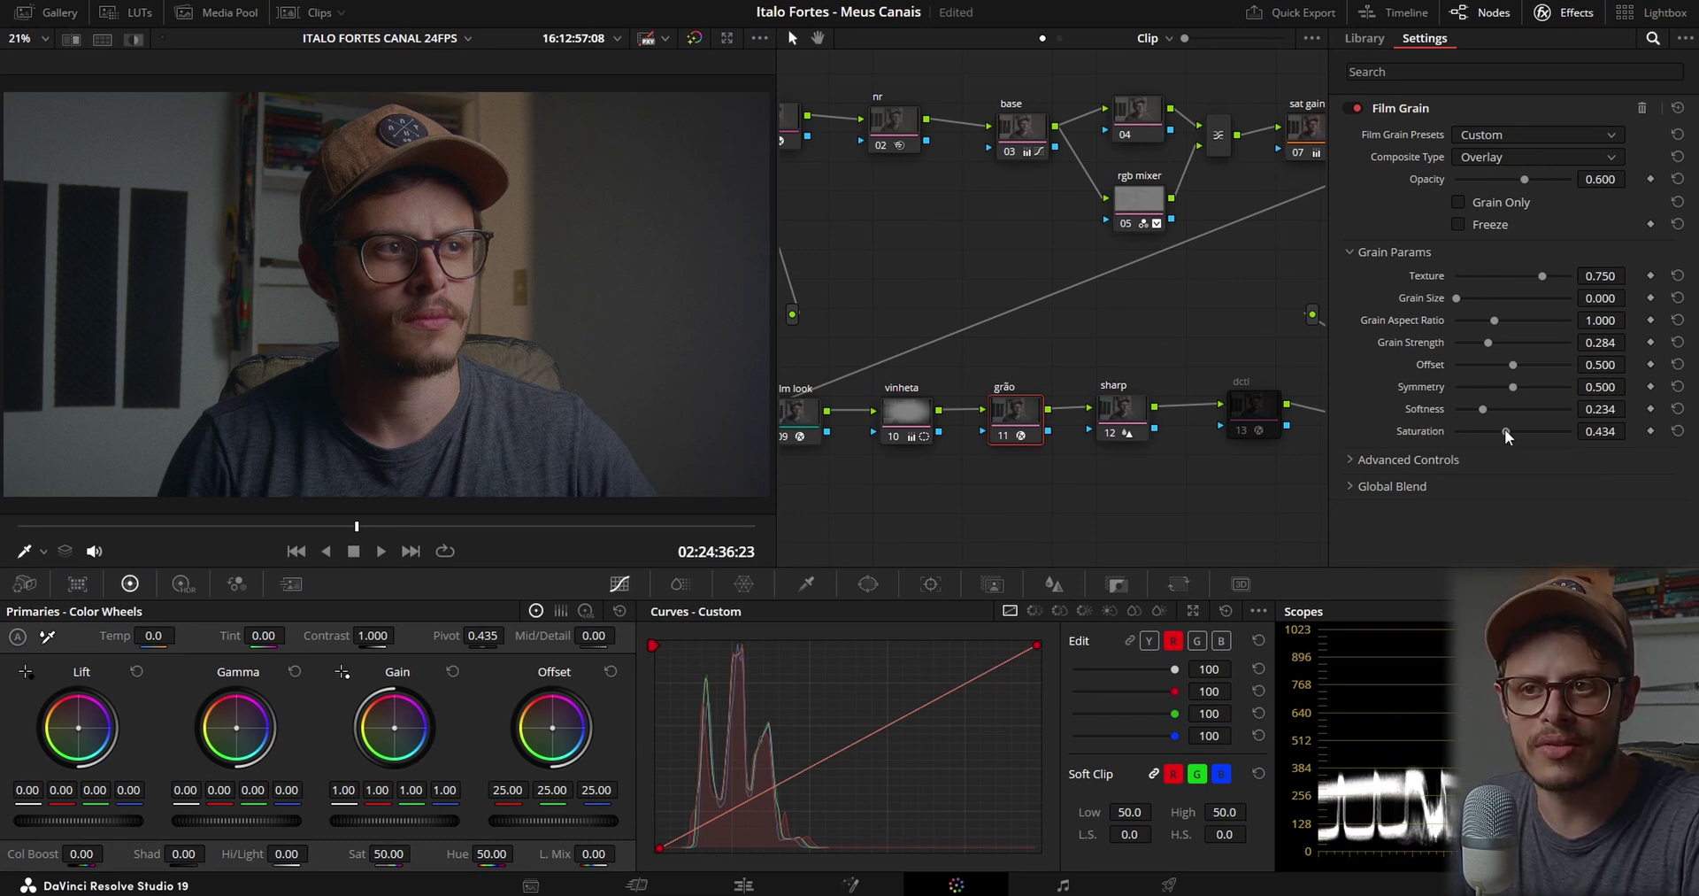
double_click(1504, 430)
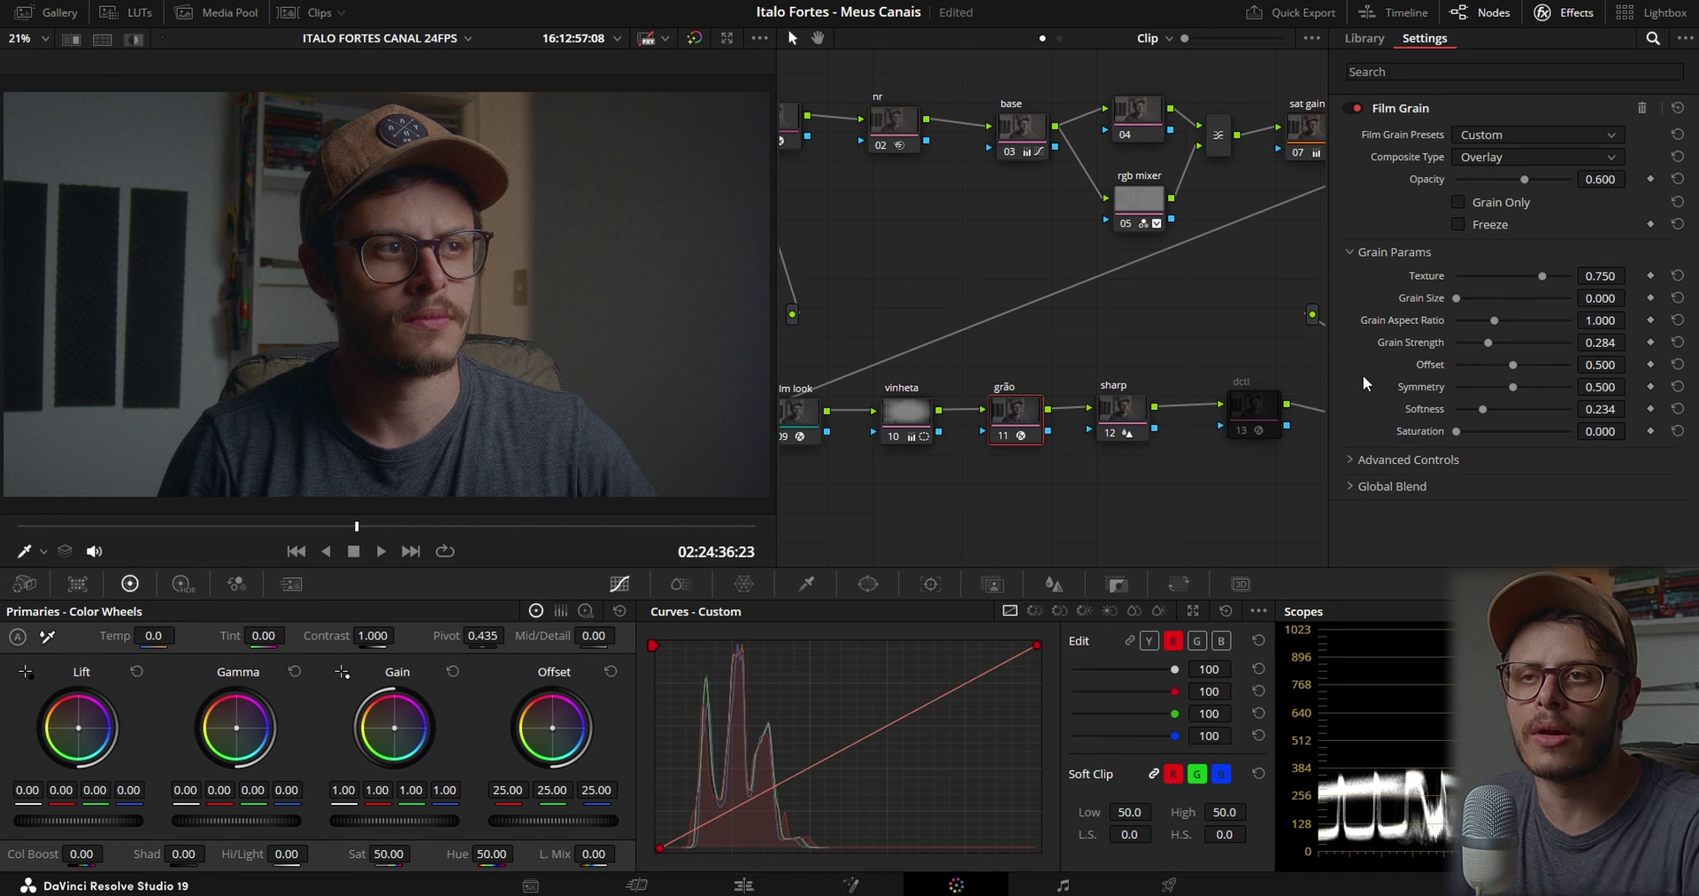
click(1576, 12)
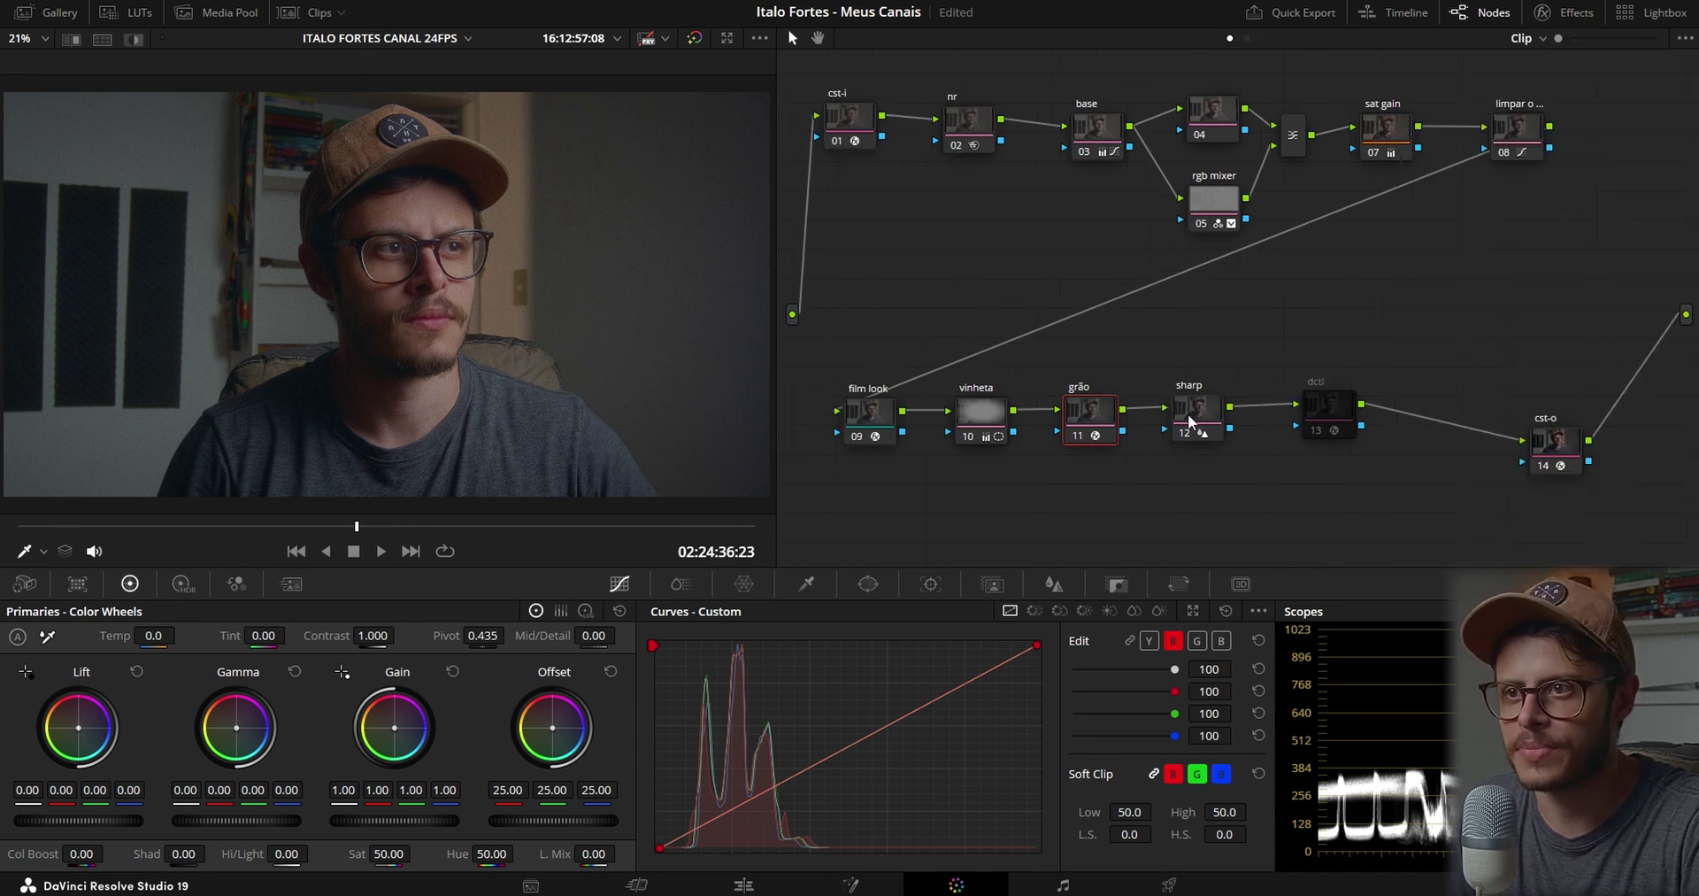
Inspect the sharp node's Sharpen settings, including the Level and Coring Softness values
click(1052, 584)
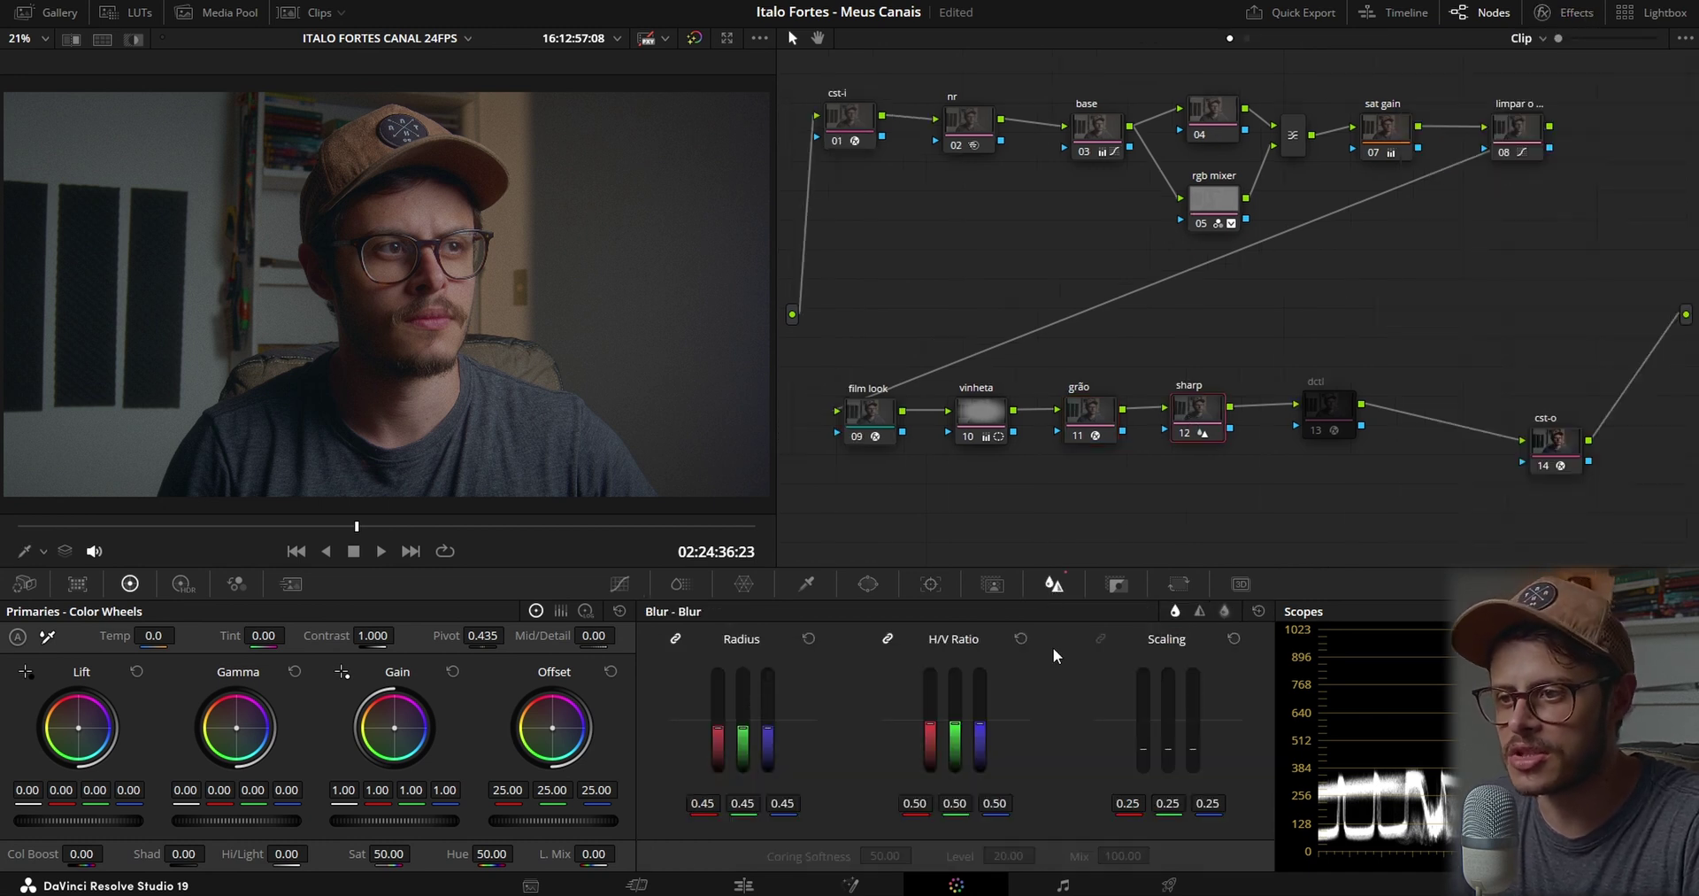
click(1201, 612)
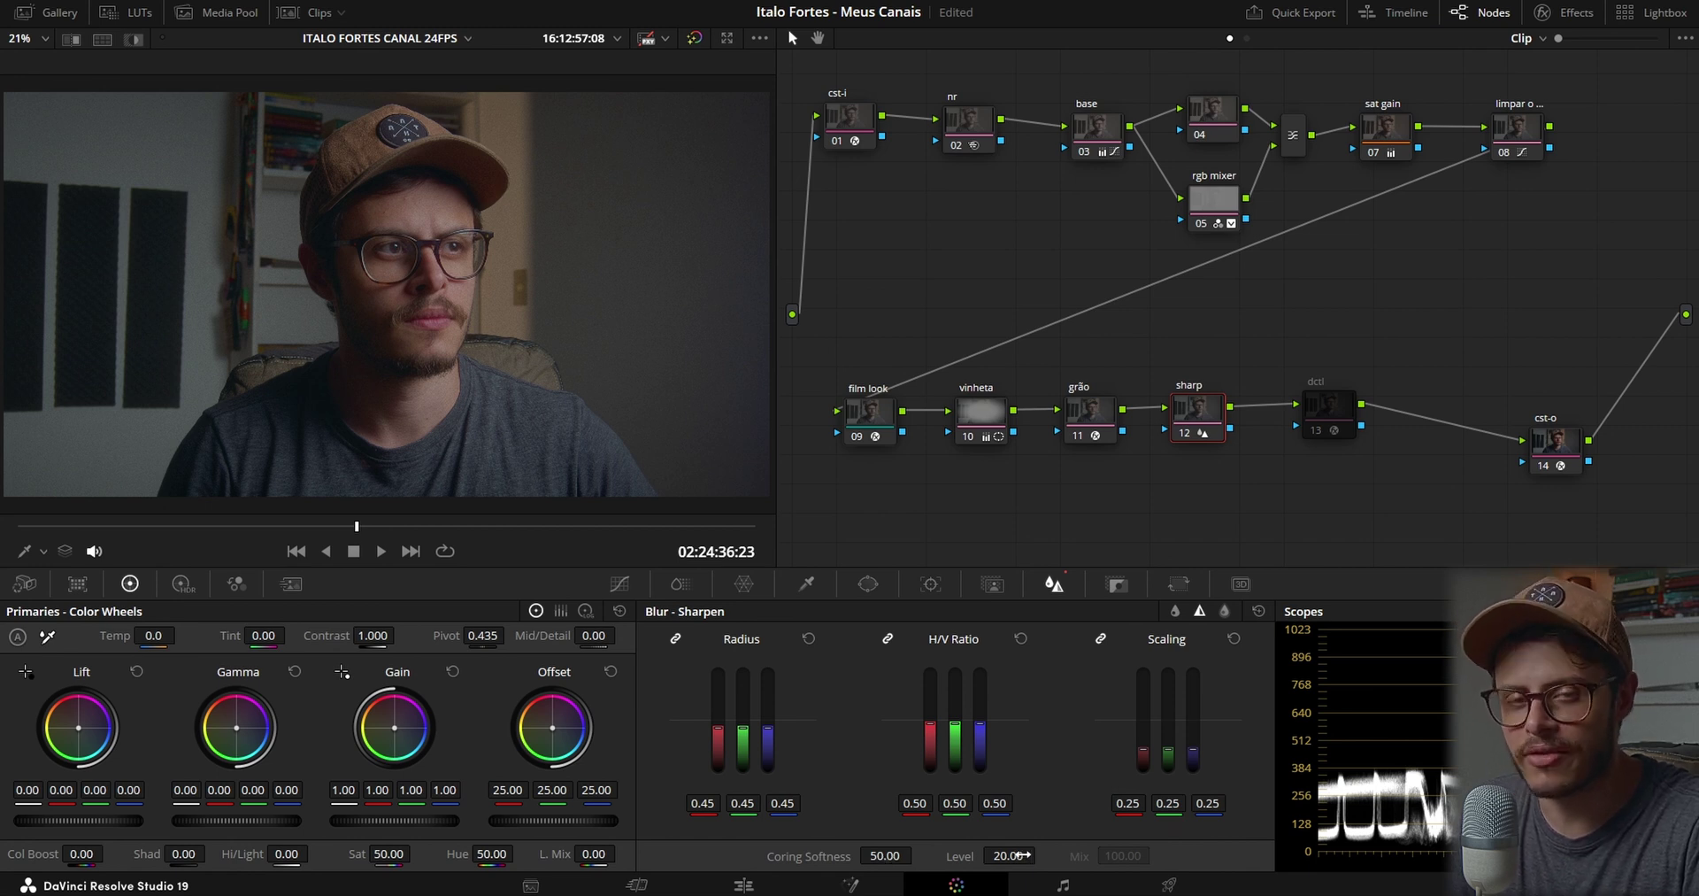
click(1017, 855)
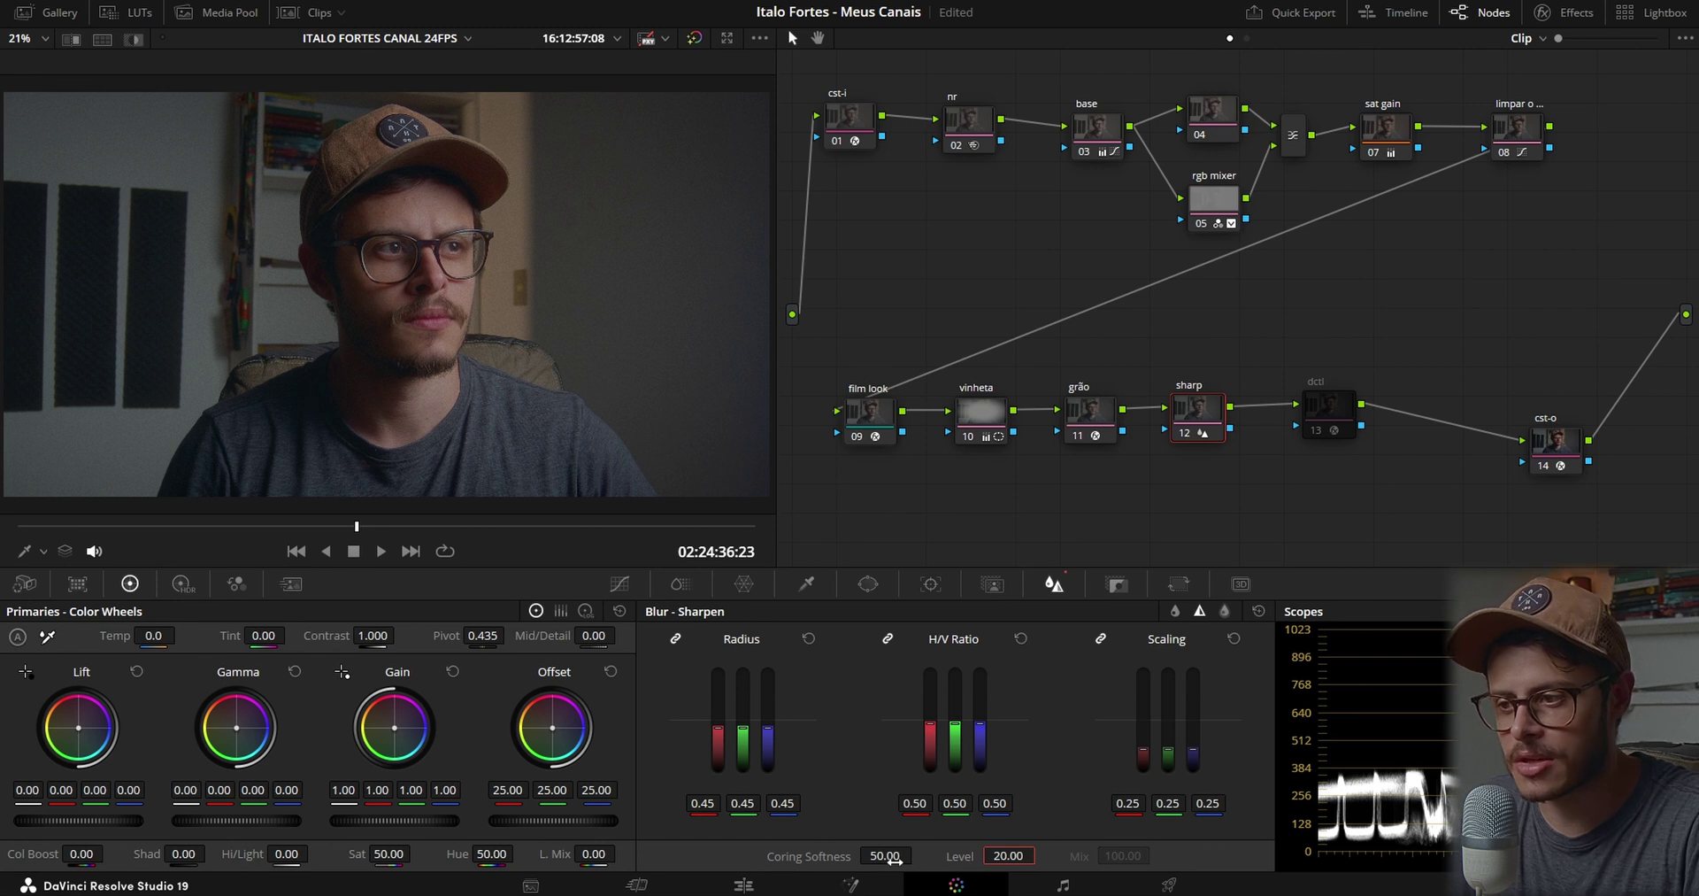
click(890, 855)
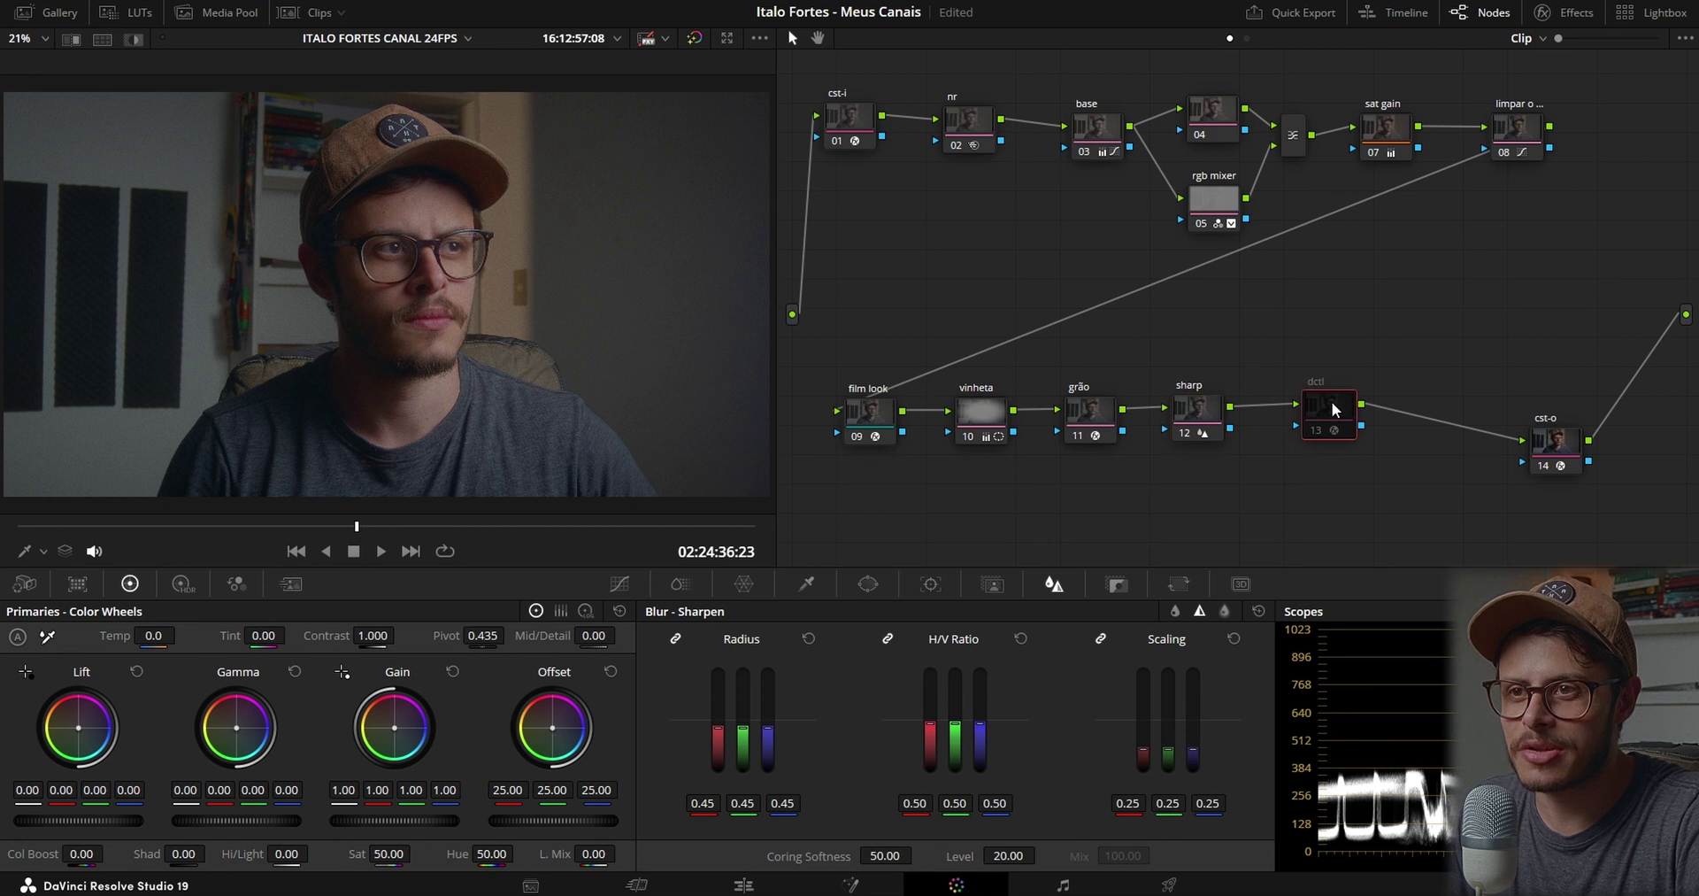
Move the dctl node slightly closer to sharp, check skin tones with its KH Checkers overlay and leave the node disabled
drag(1331, 401, 1320, 402)
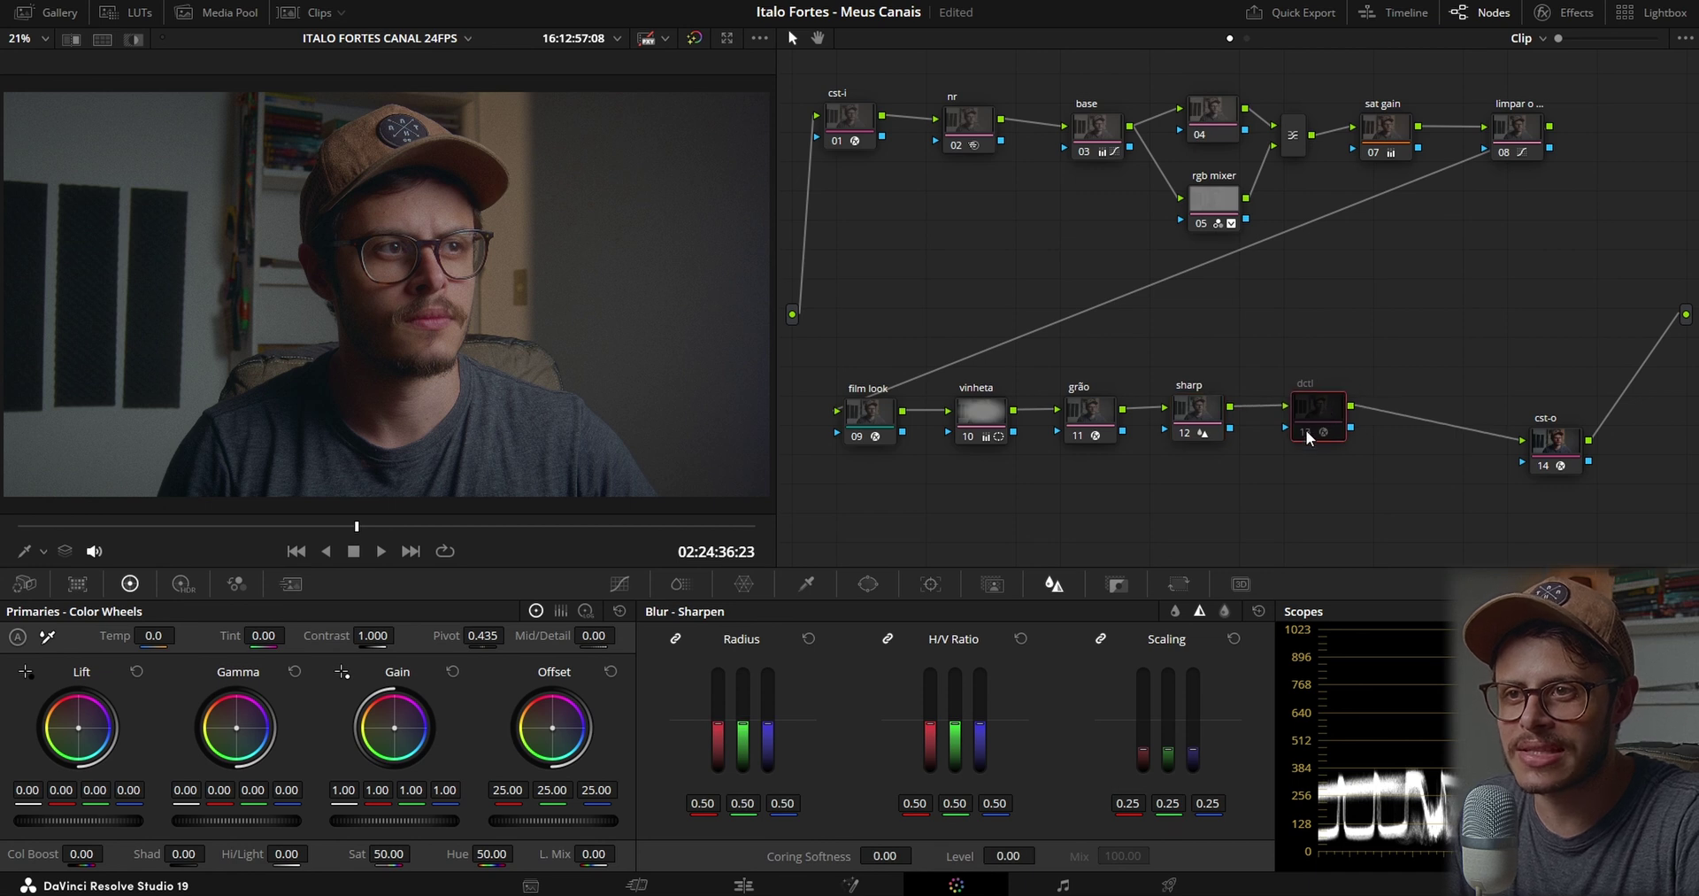
click(1559, 14)
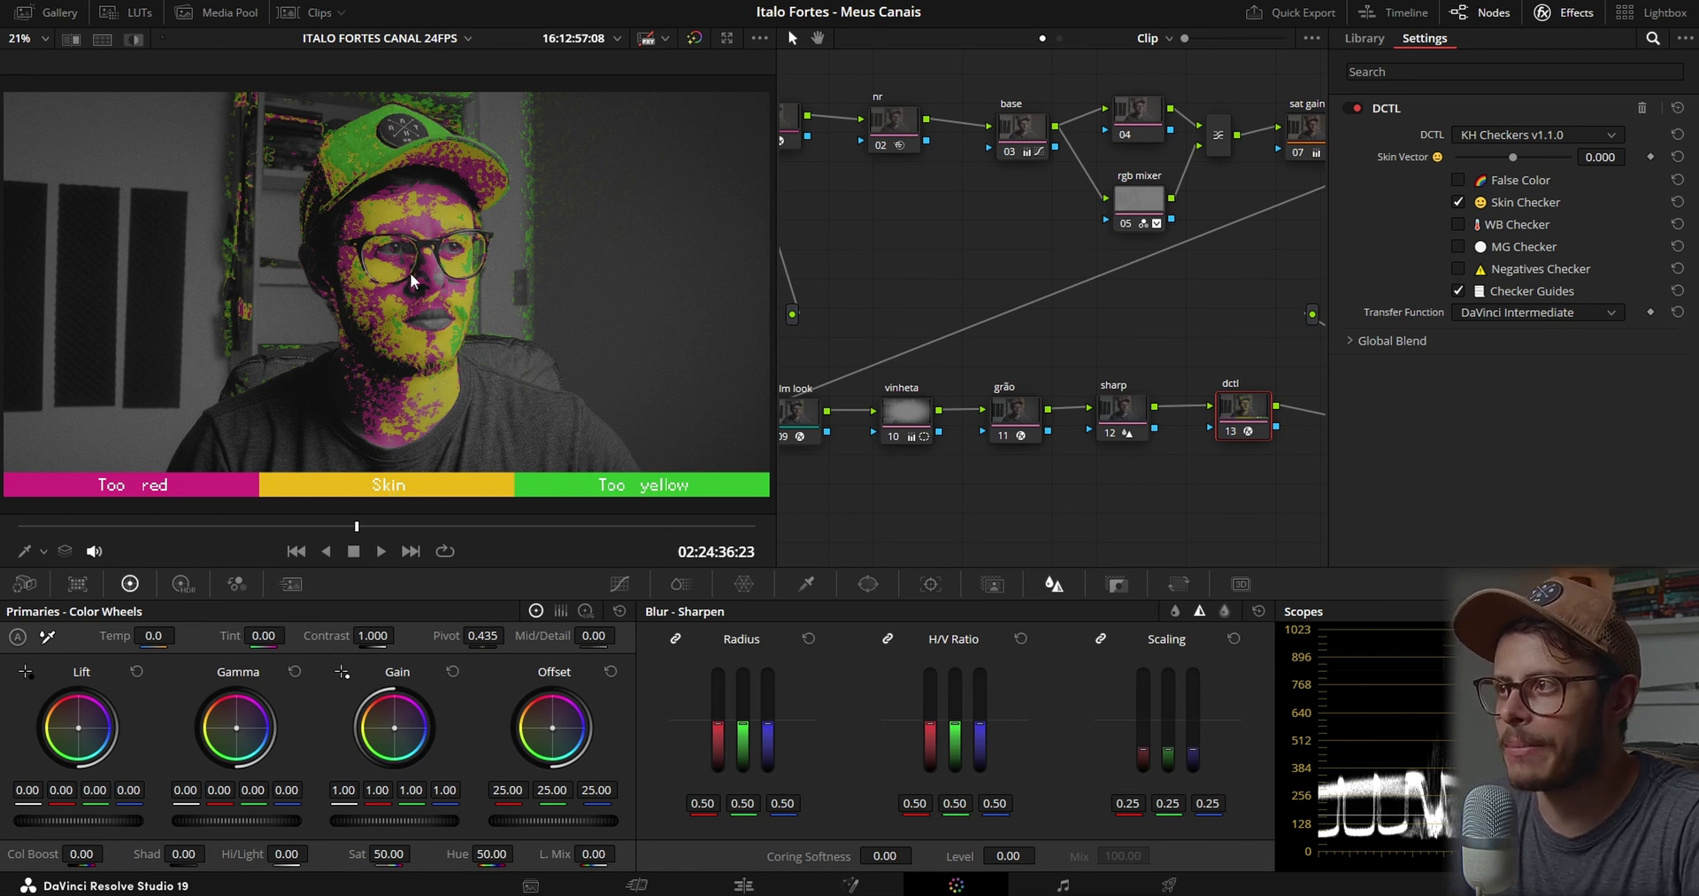
click(1542, 12)
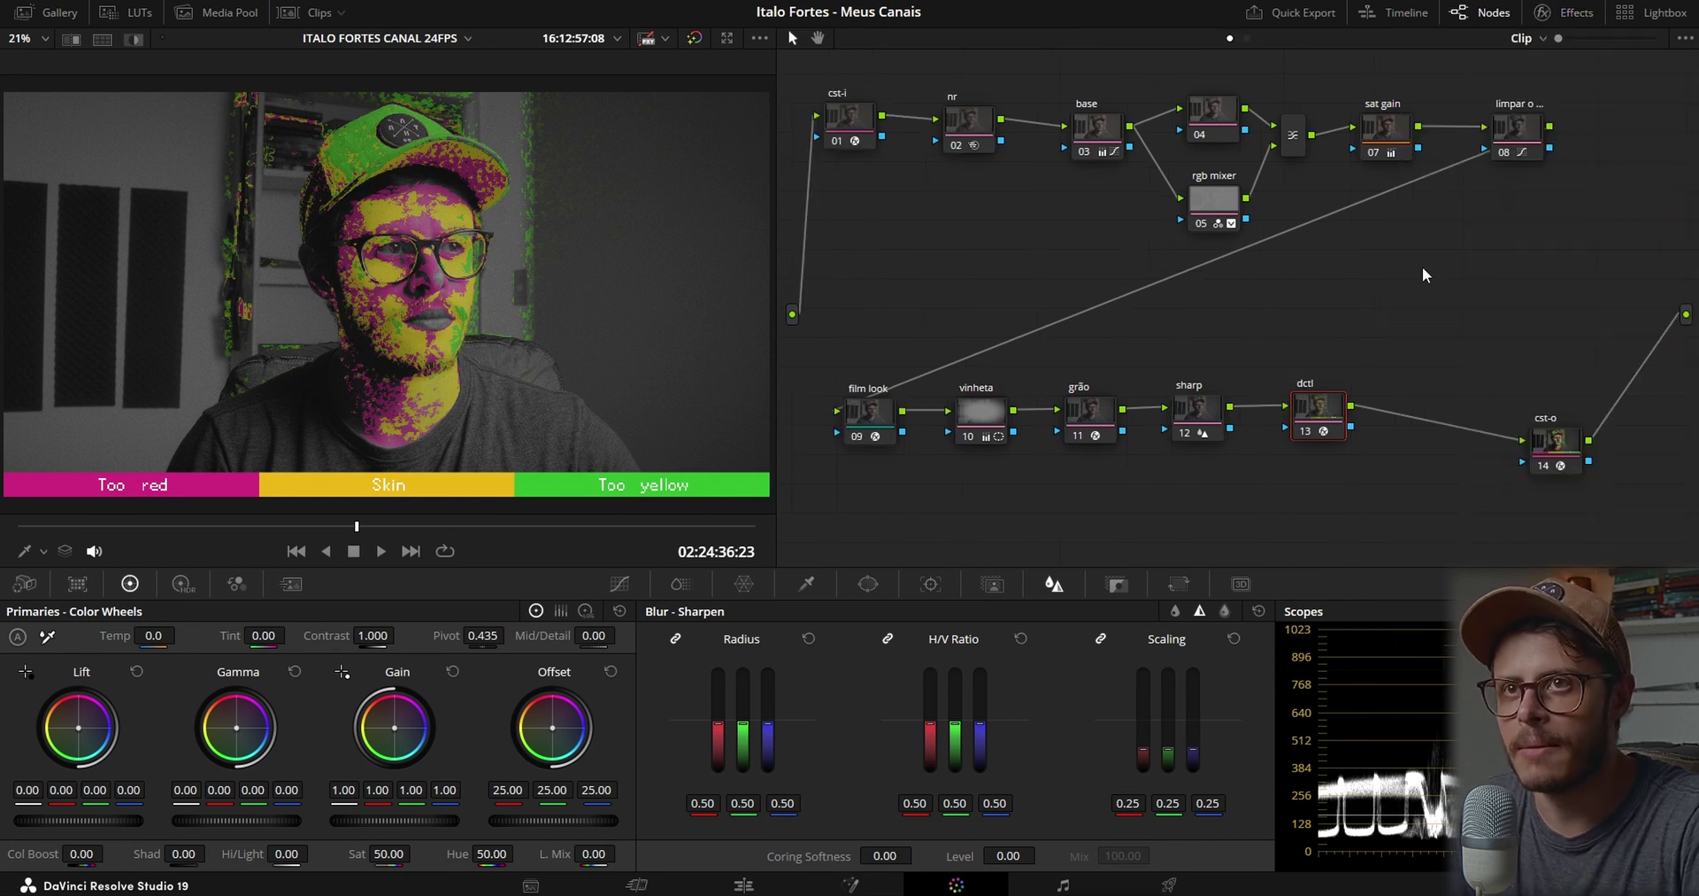
click(1304, 432)
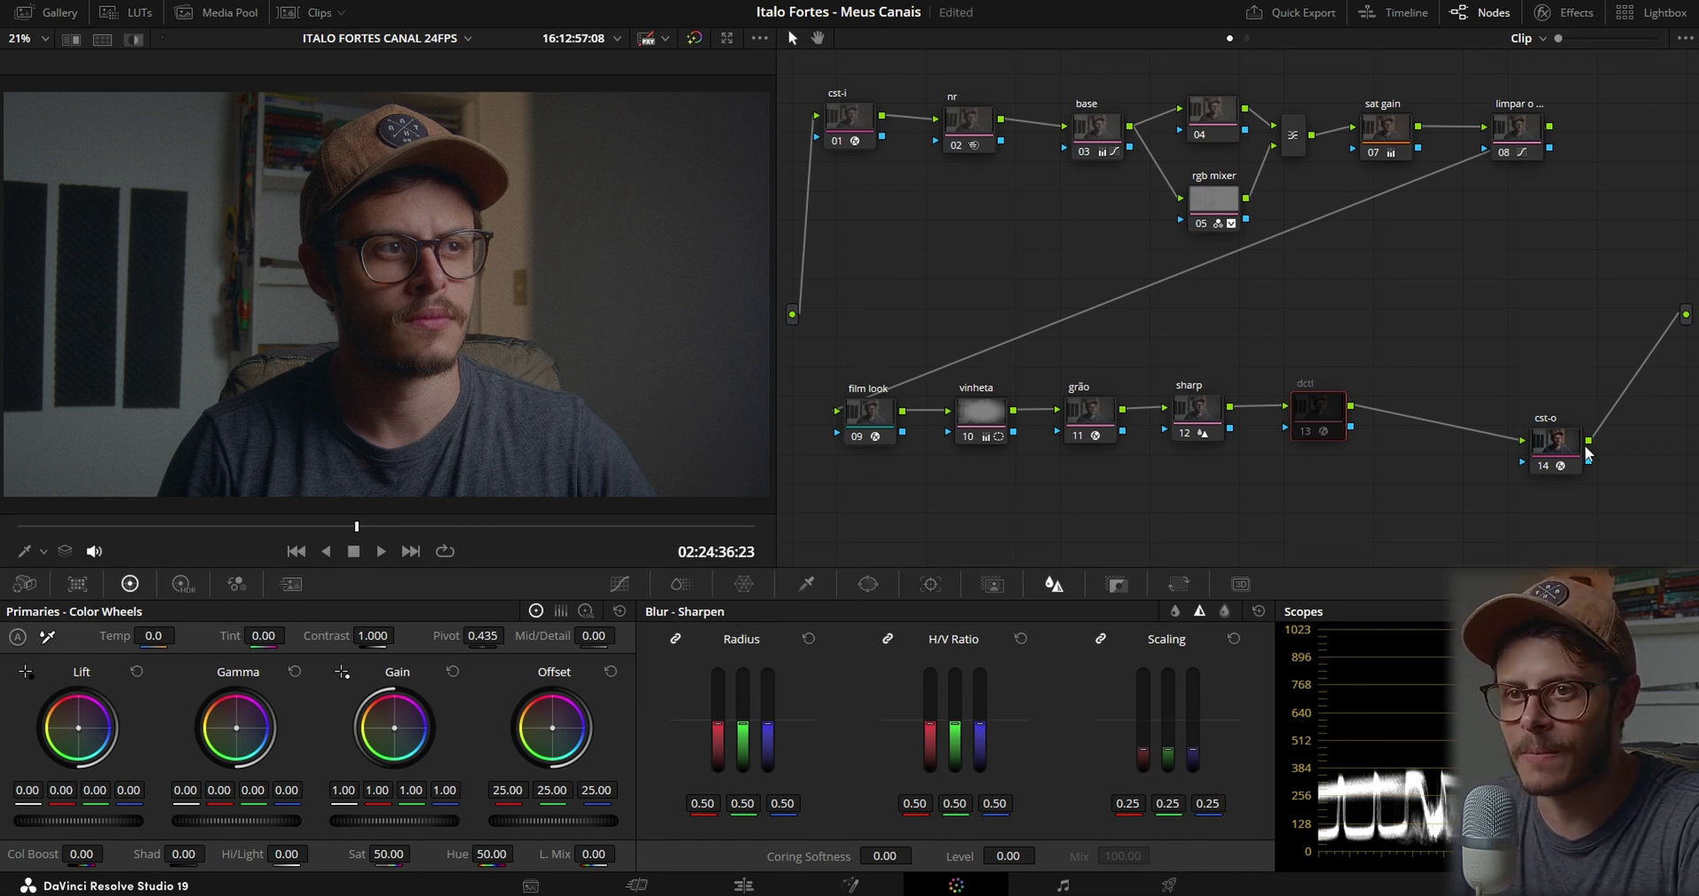
Move the cst-o node close to the dctl node at the end of the node tree
drag(1568, 443, 1494, 432)
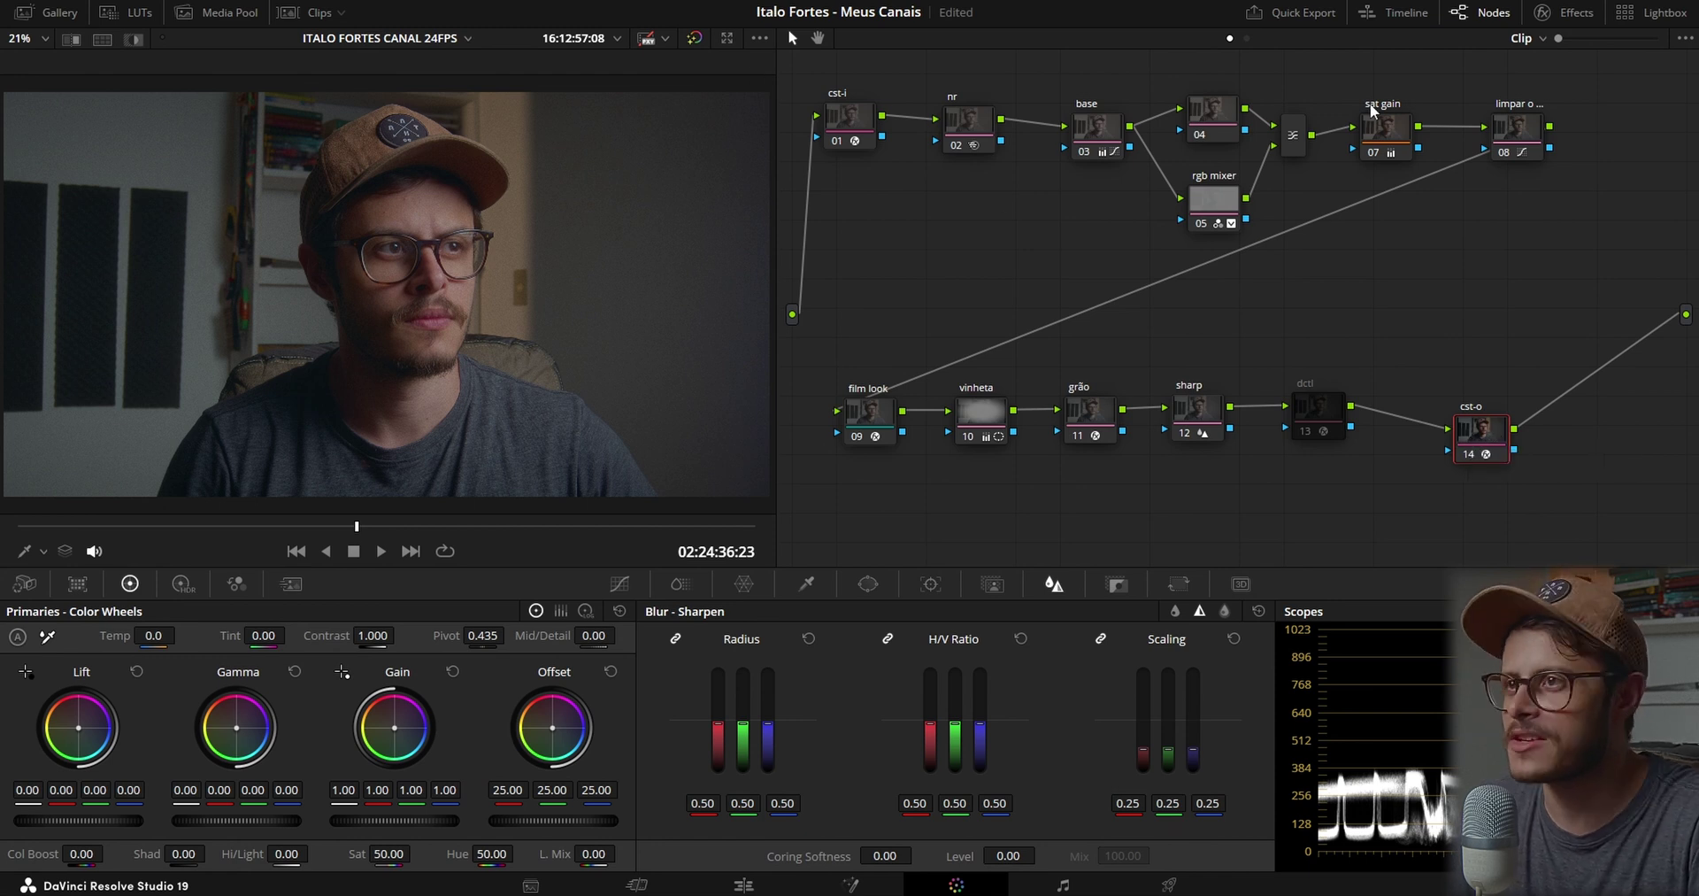
drag(1489, 446, 1451, 436)
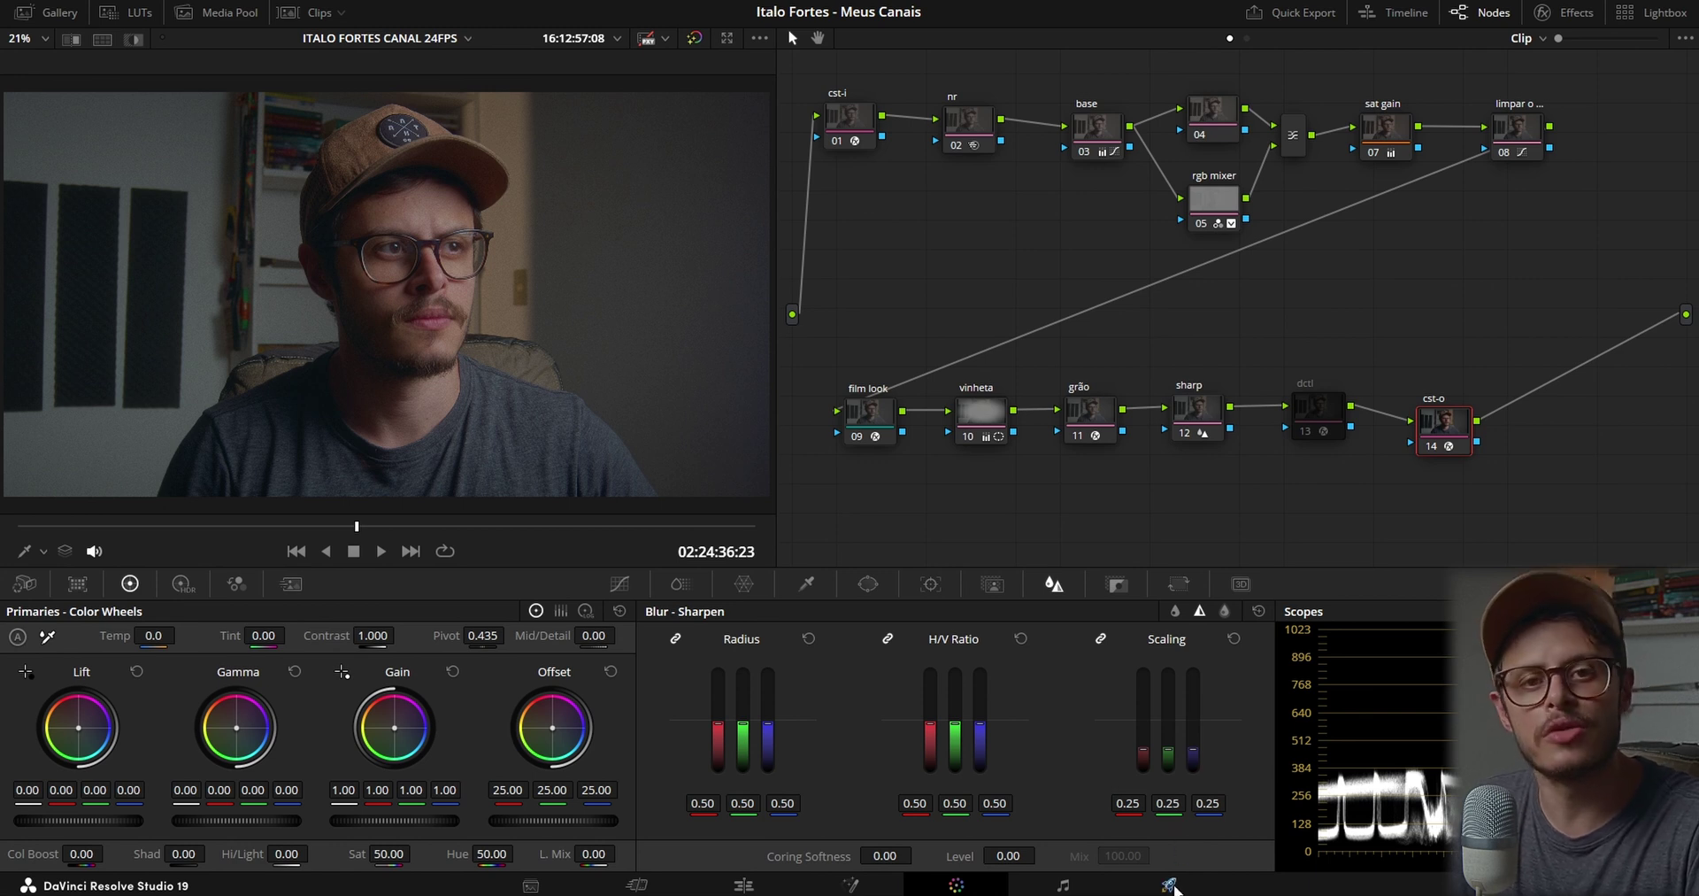
Examine the video render settings on the Deliver page, including the advanced Color Space Tag and Gamma Tag
click(1173, 887)
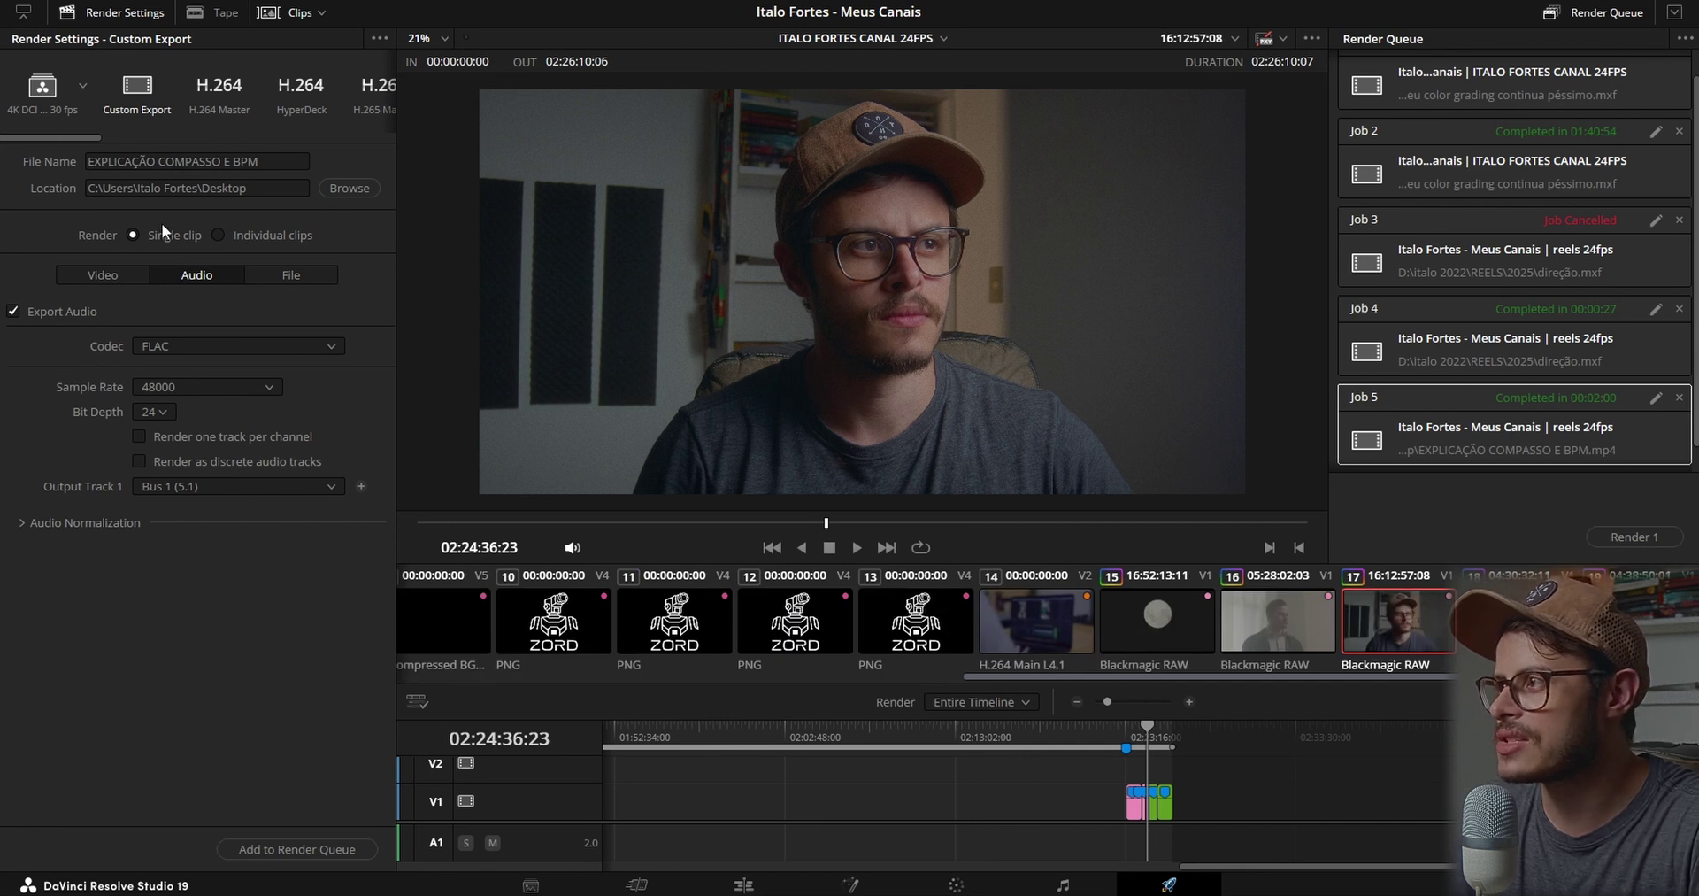
click(101, 277)
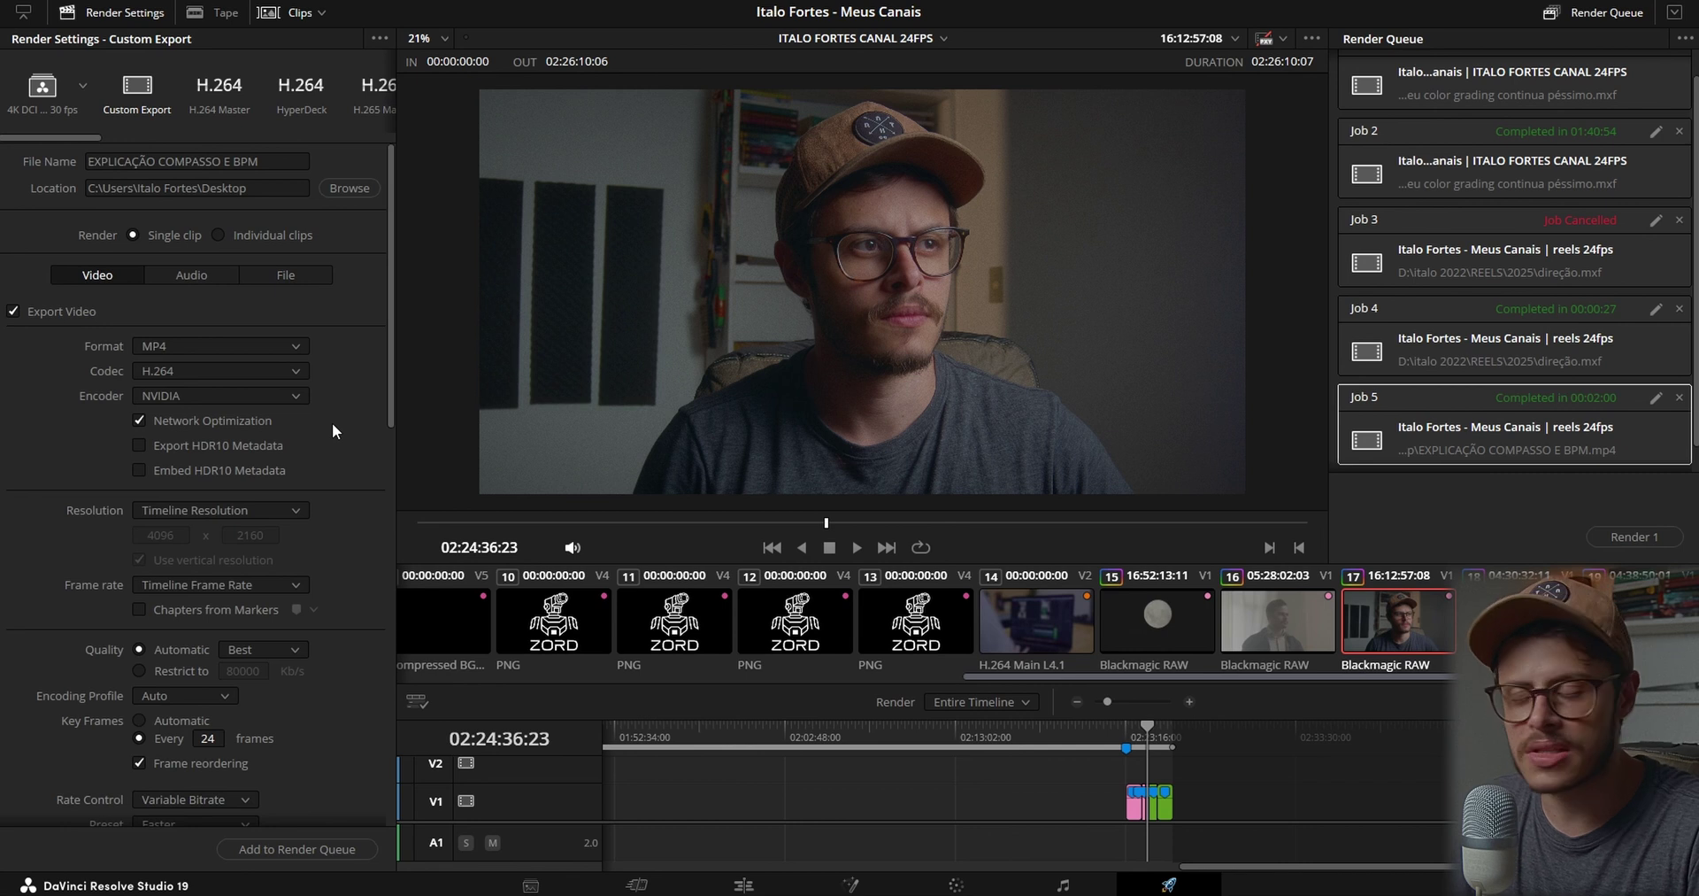
scroll(332, 422, down, 12)
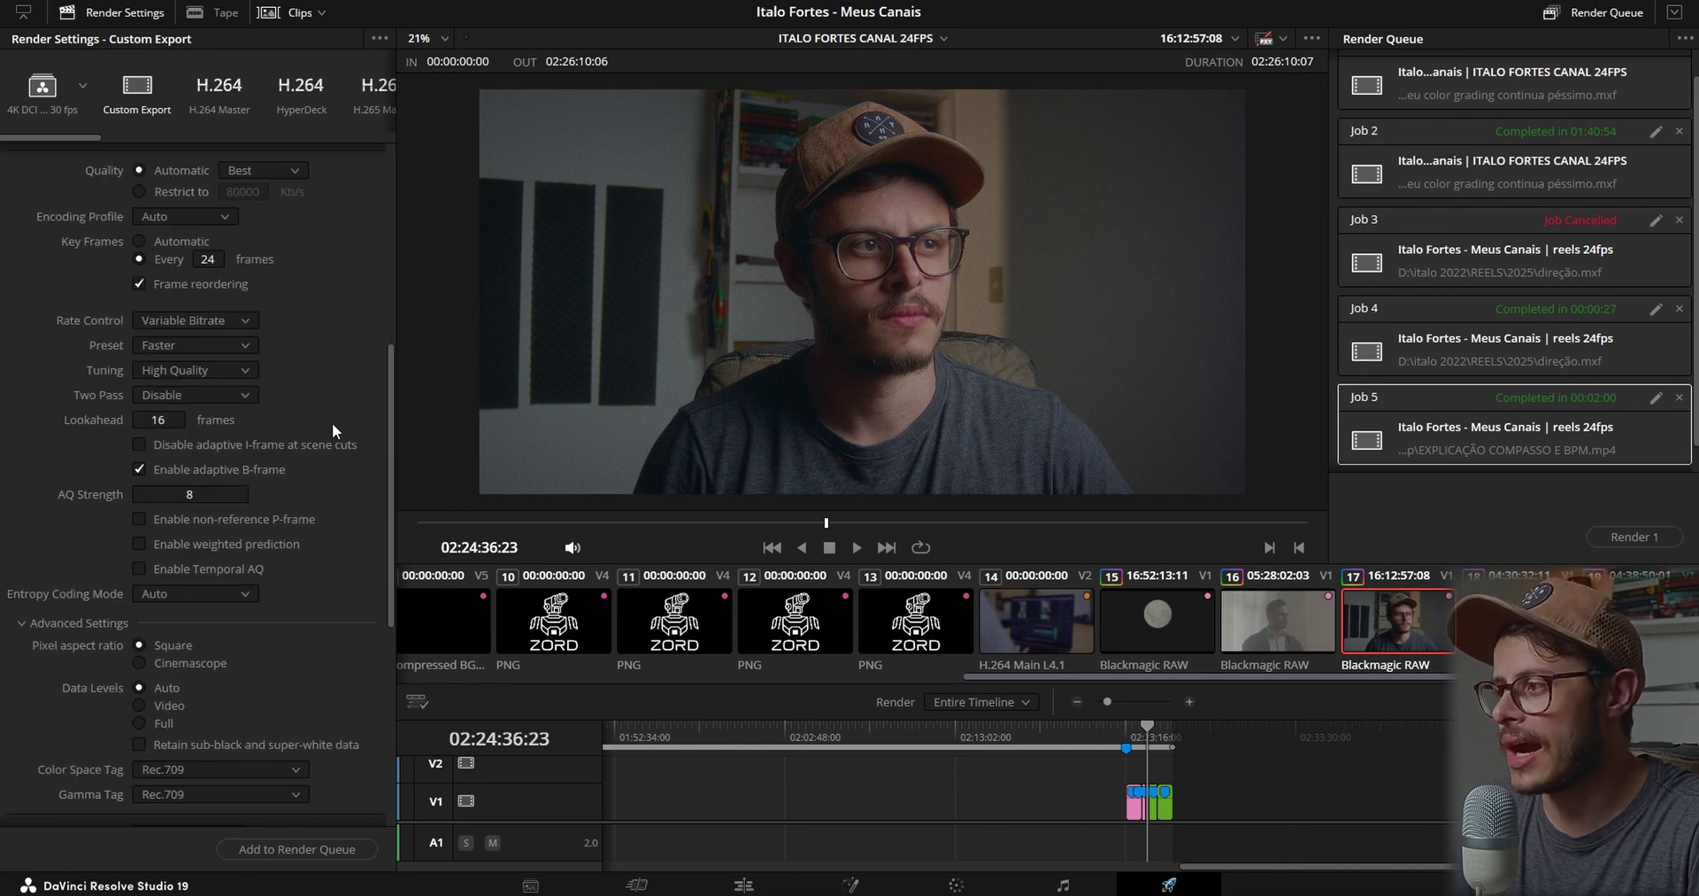
scroll(93, 431, up, 3)
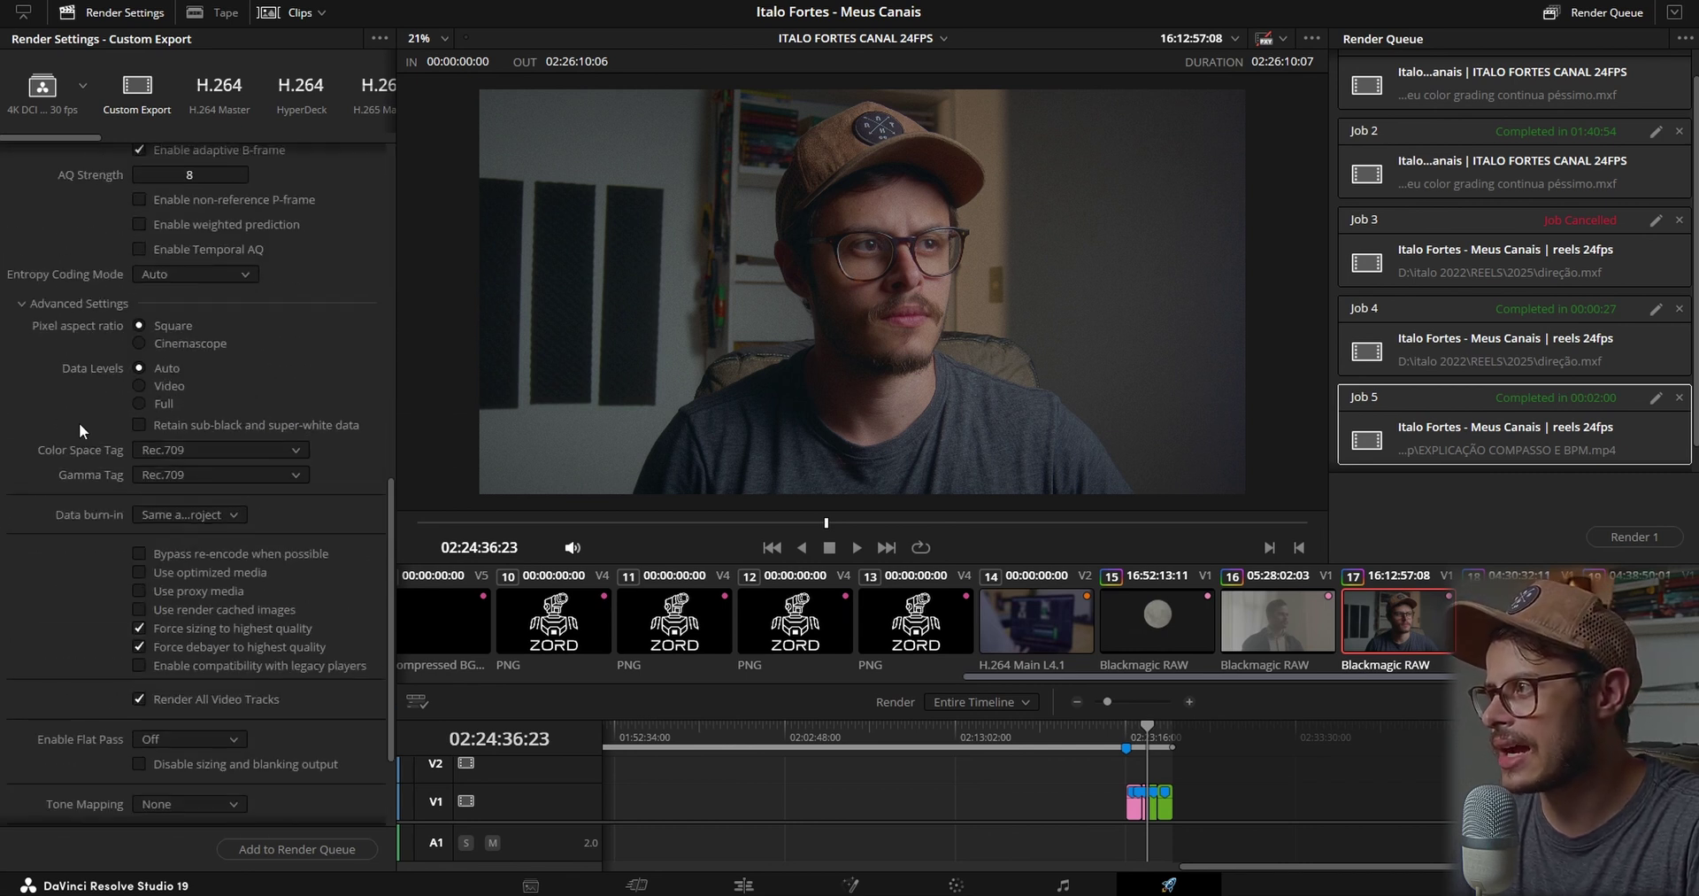
click(71, 304)
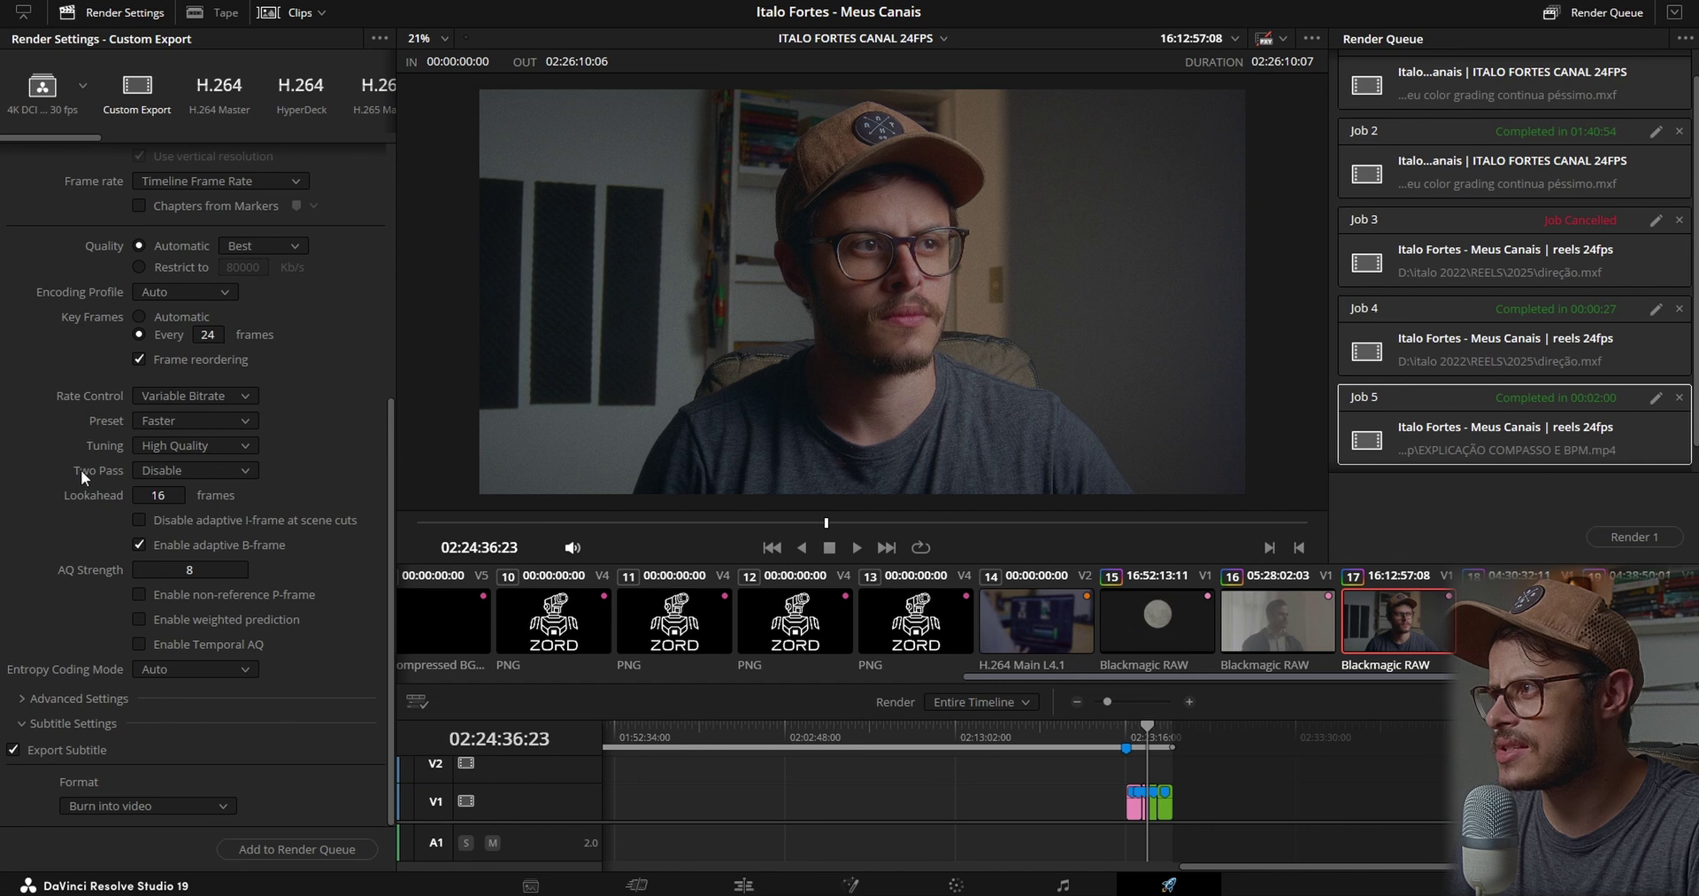
click(23, 697)
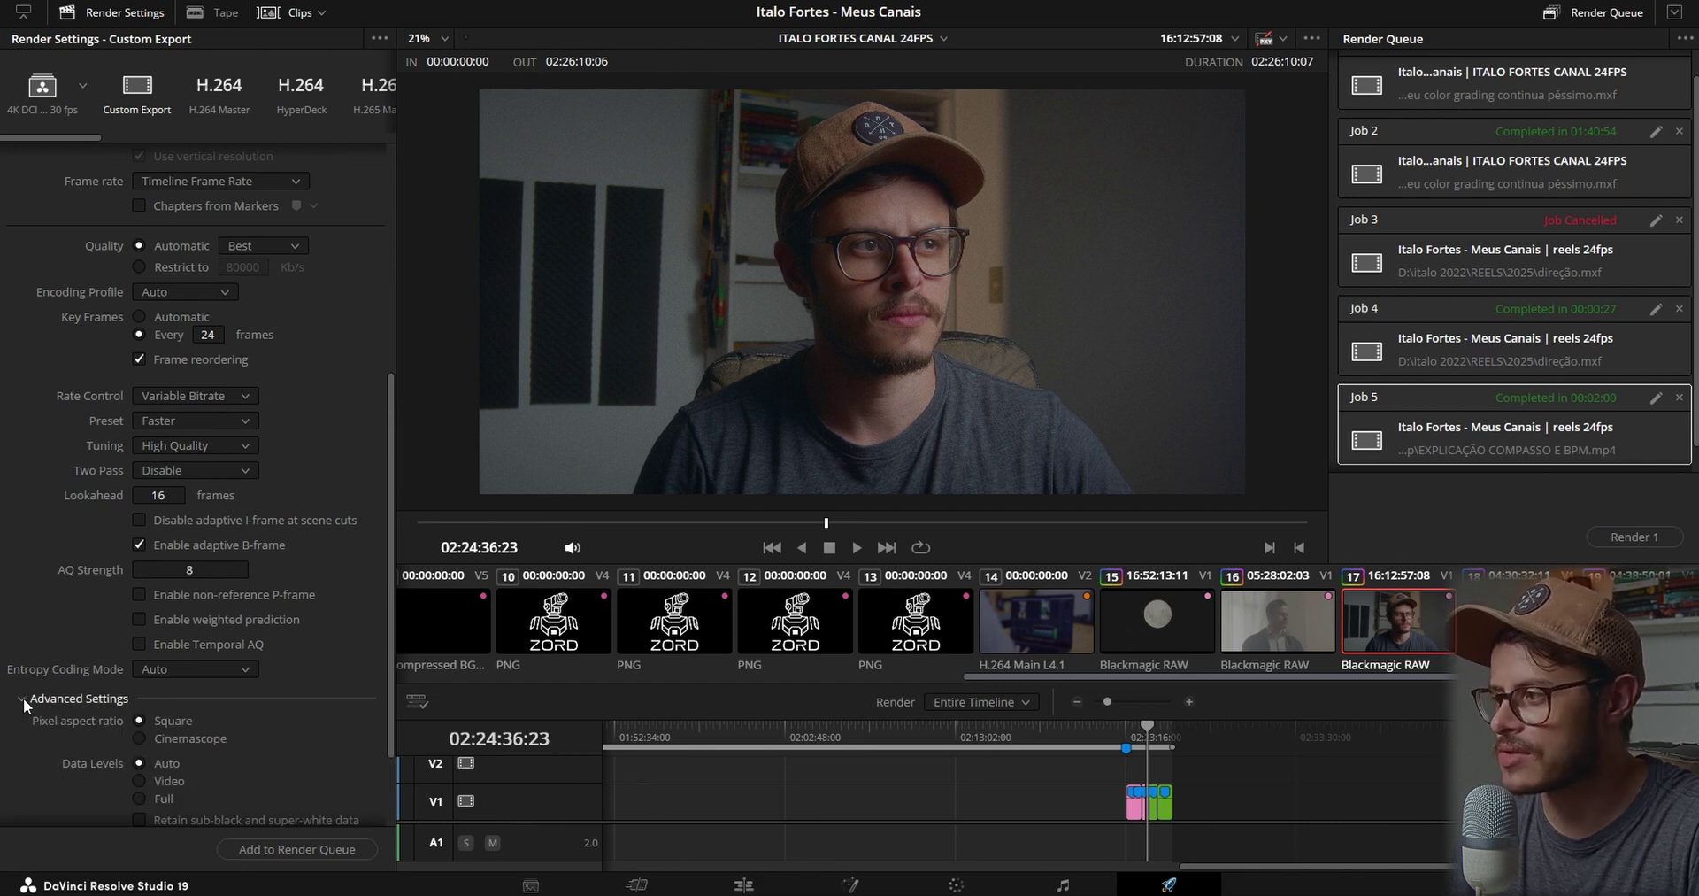
scroll(40, 634, down, 15)
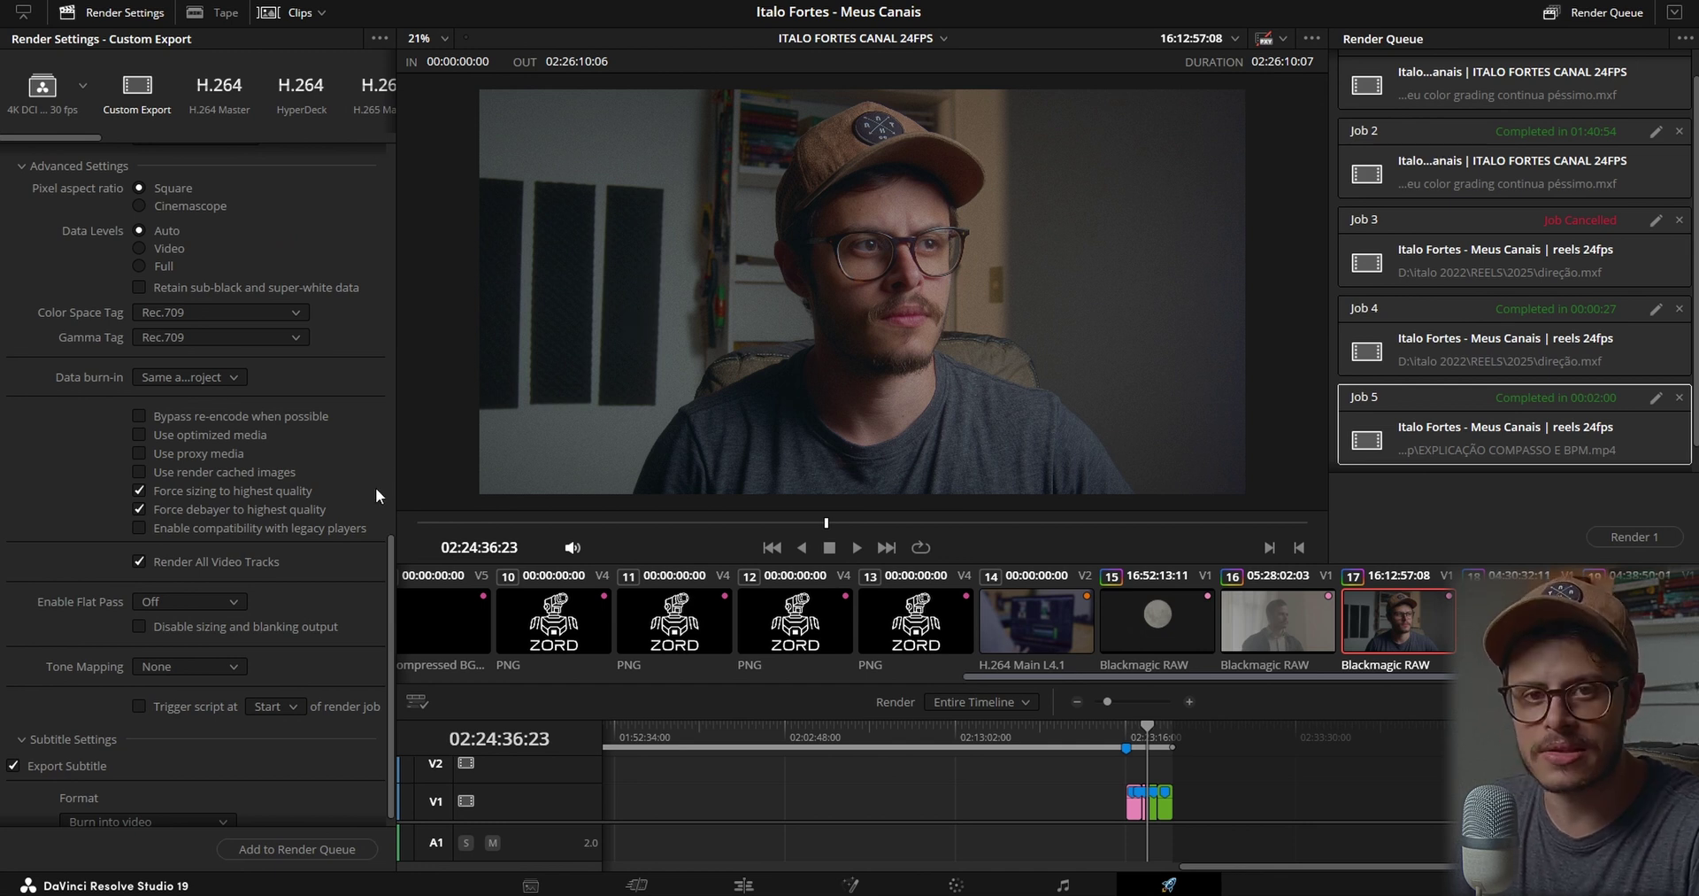
scroll(348, 564, up, 5)
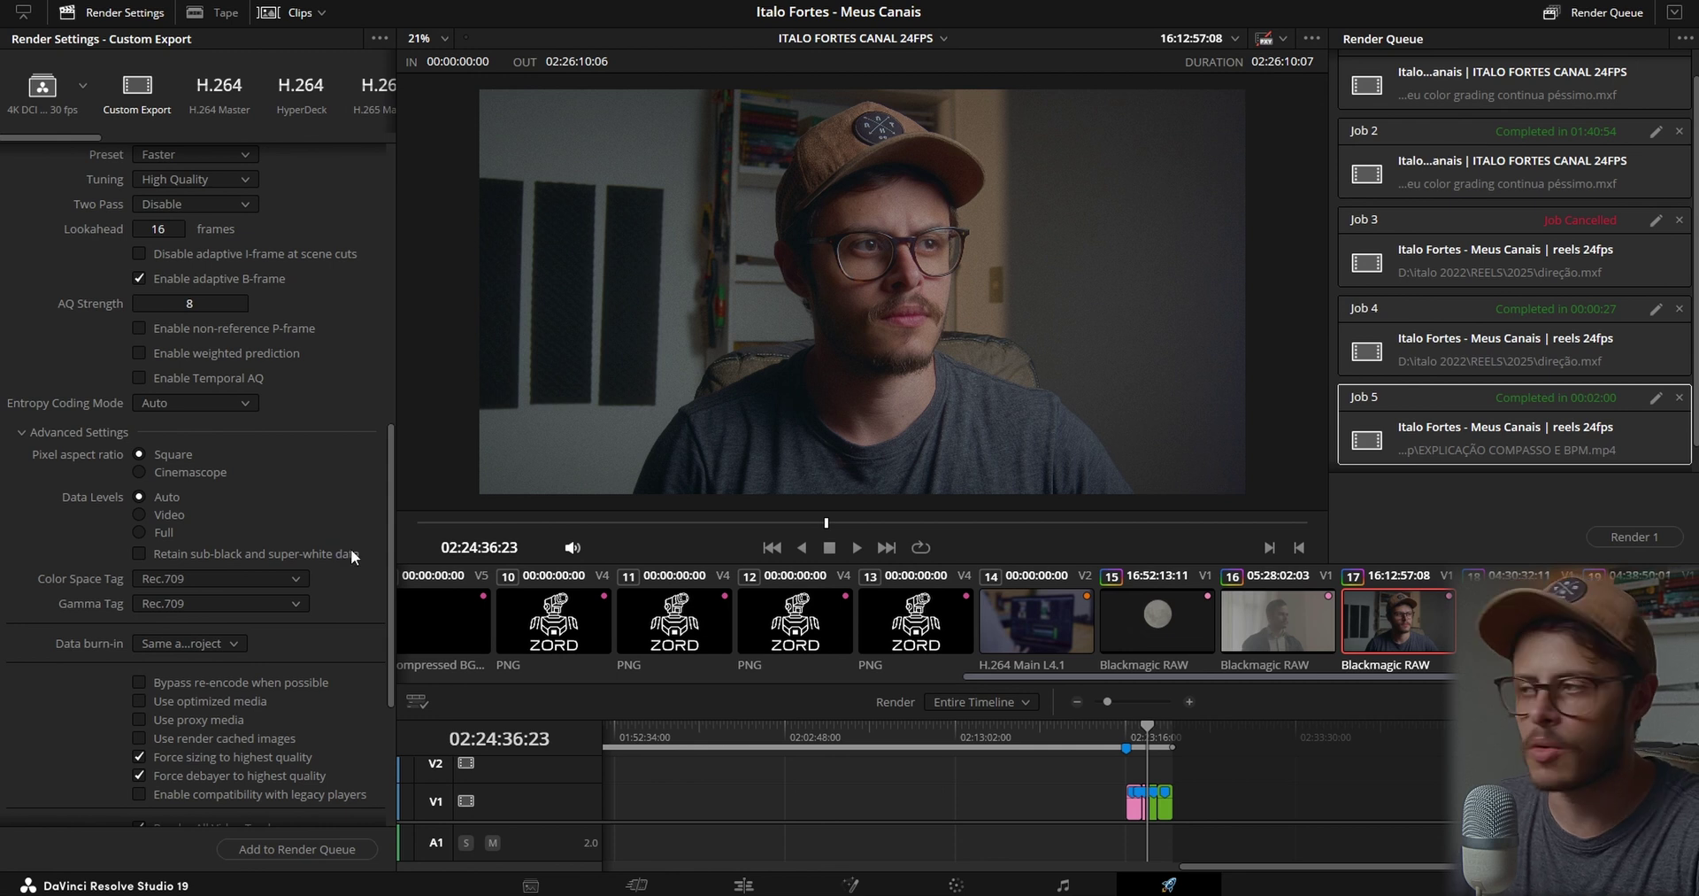
scroll(350, 548, up, 5)
scroll(367, 556, up, 8)
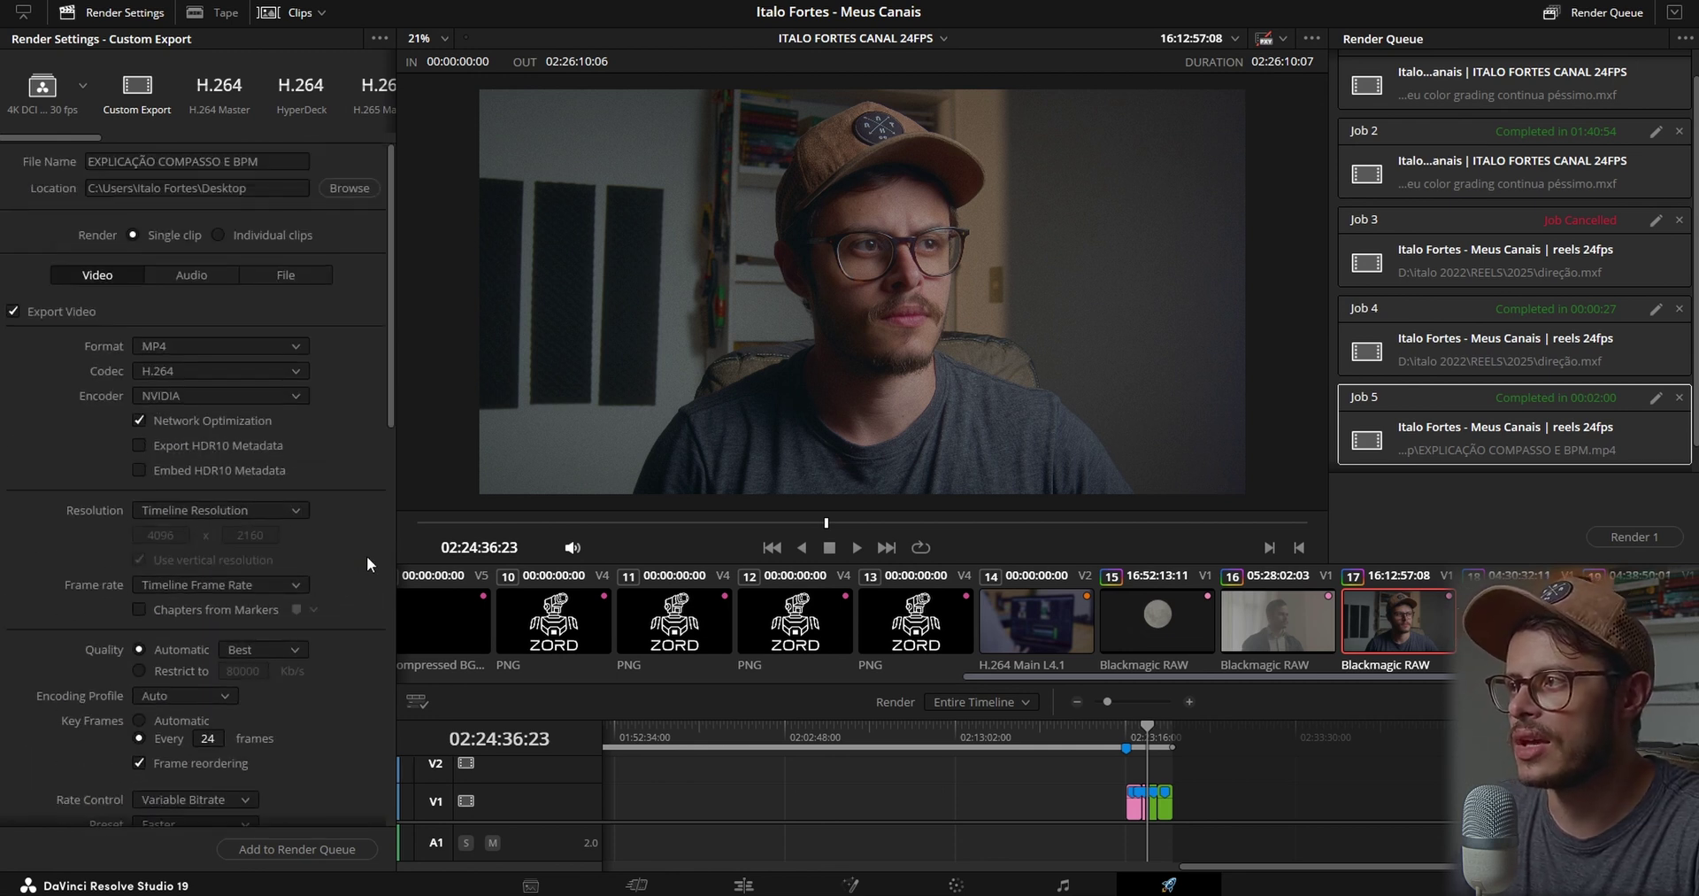